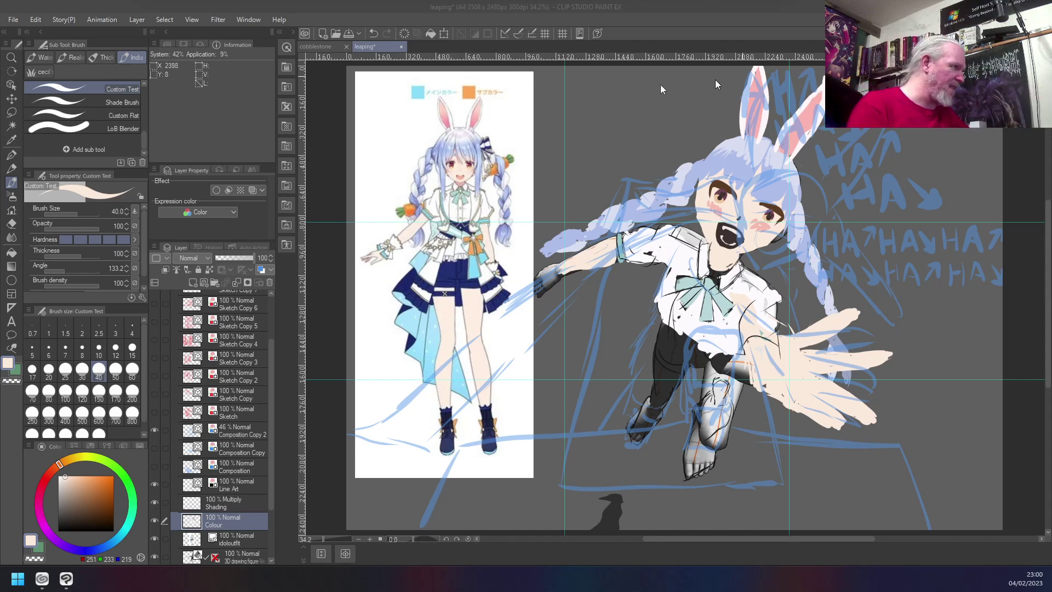
# - Switch to the cobblestone illustration and examine the shaded and unshaded stones at the path's left end up close
pyautogui.click(314, 47)
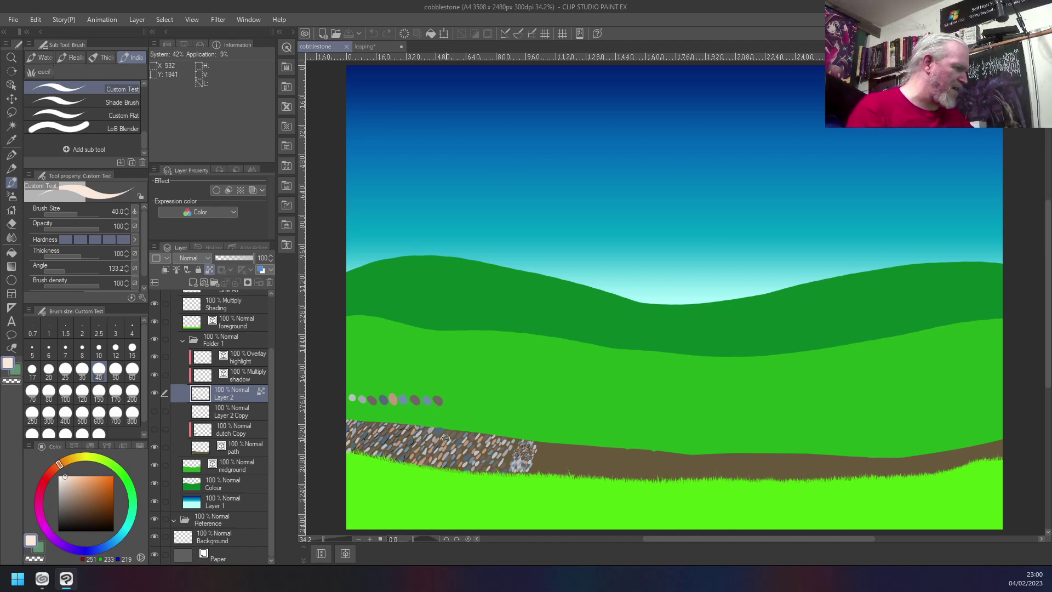
pyautogui.scroll(1, 446, 450)
pyautogui.scroll(6, 445, 449)
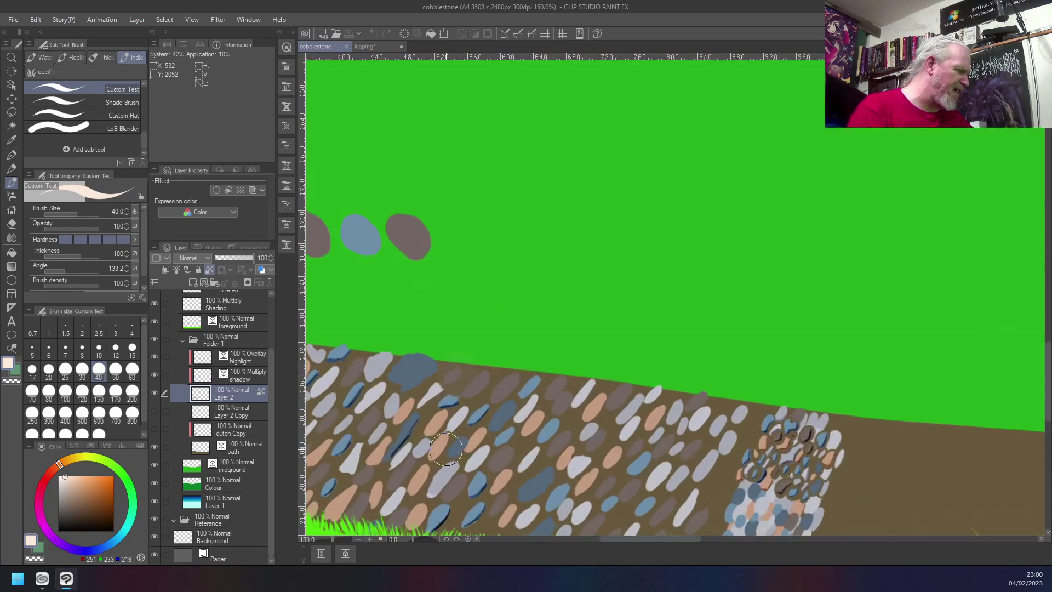
pyautogui.moveTo(617, 539); pyautogui.dragTo(550, 541)
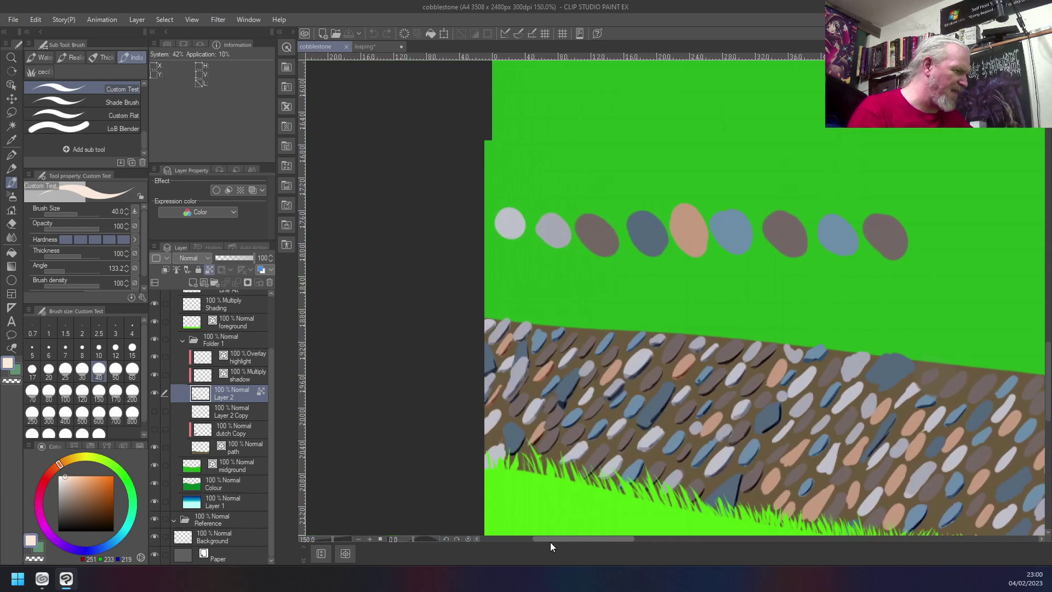
pyautogui.scroll(2, 641, 462)
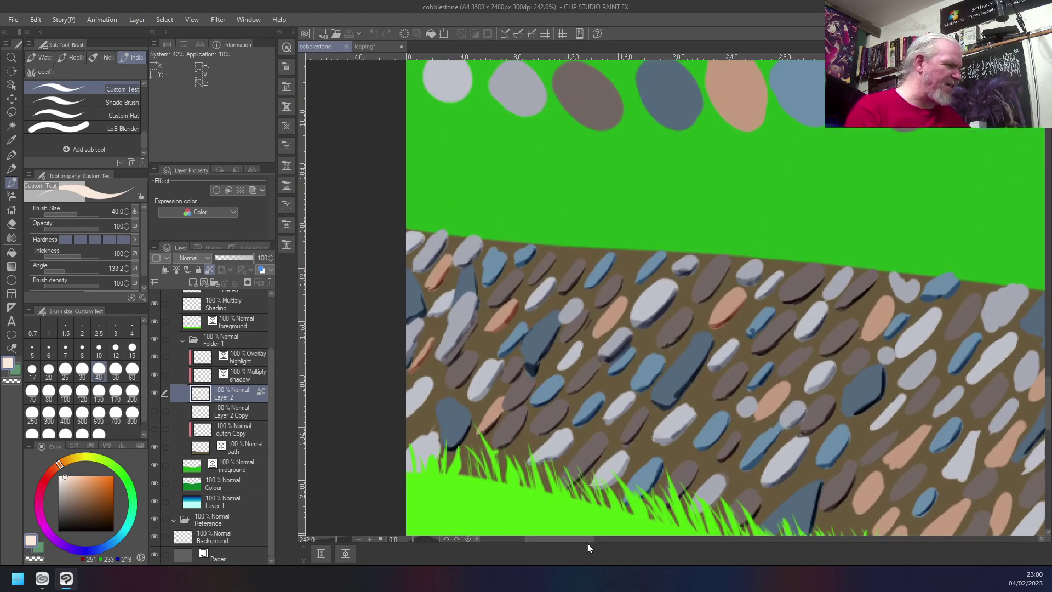
pyautogui.moveTo(581, 539); pyautogui.dragTo(593, 540)
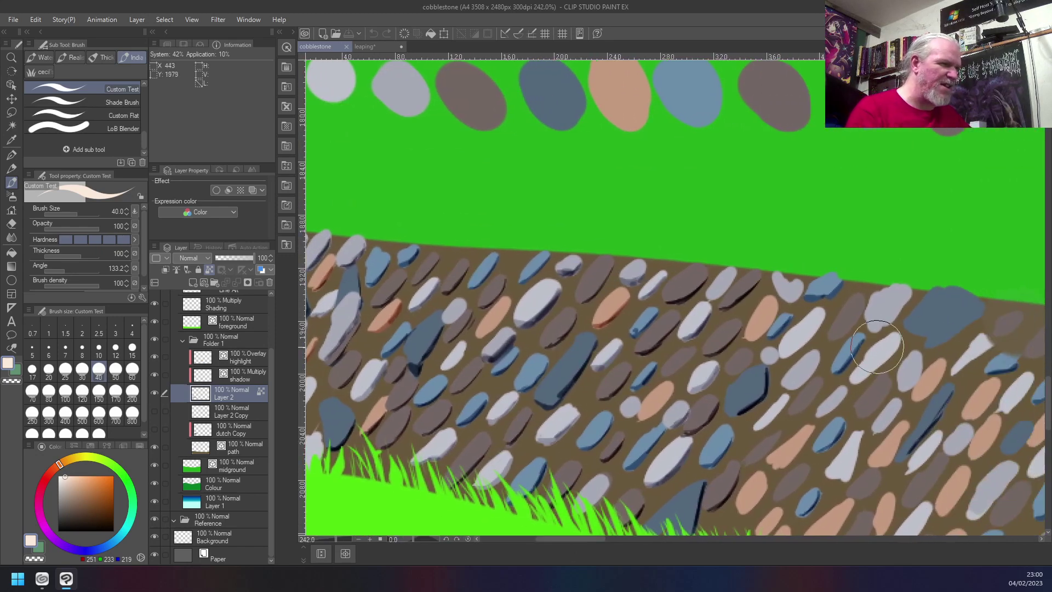
pyautogui.moveTo(1049, 391); pyautogui.dragTo(1049, 412)
pyautogui.moveTo(601, 541)
pyautogui.mouseDown()
pyautogui.moveTo(584, 544)
pyautogui.moveTo(597, 547)
pyautogui.mouseUp()
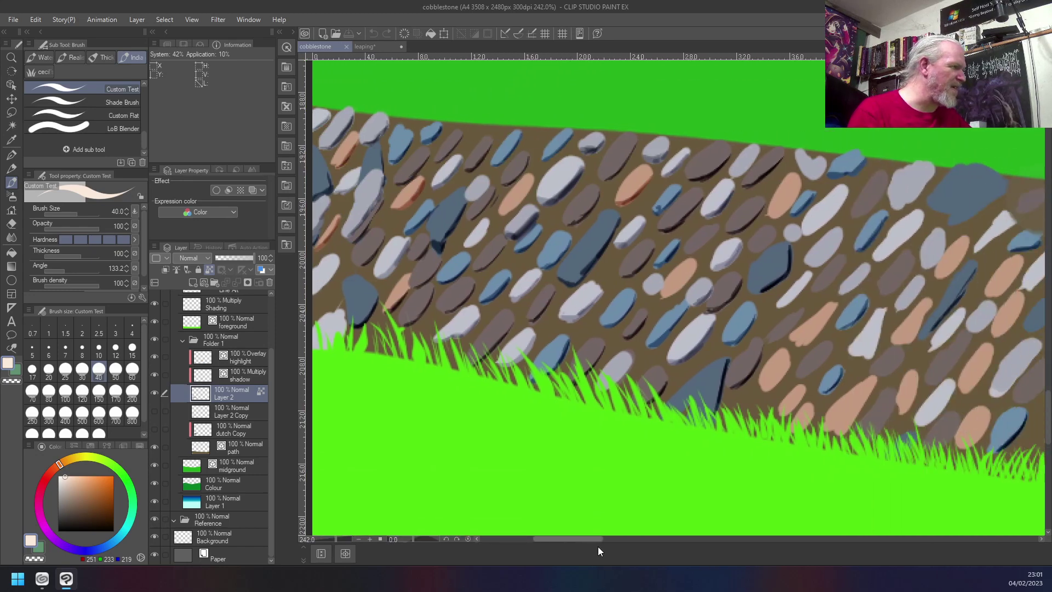
pyautogui.moveTo(1048, 423); pyautogui.dragTo(1048, 430)
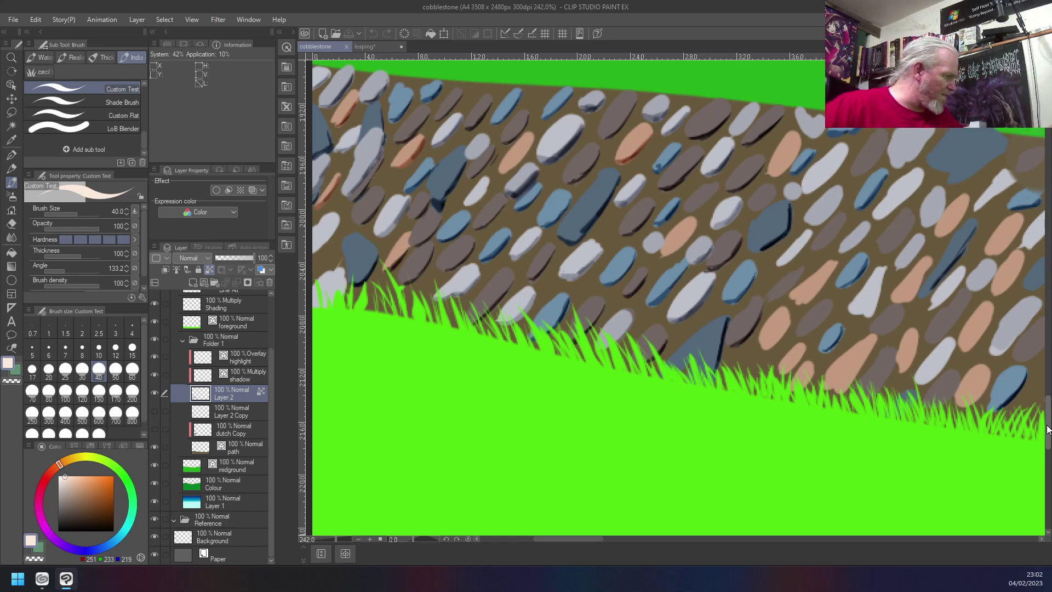
# - On the Multiply shadow layer, shade the lower edge of a brown path stone with a sampled brown and brush size 8
pyautogui.click(257, 378)
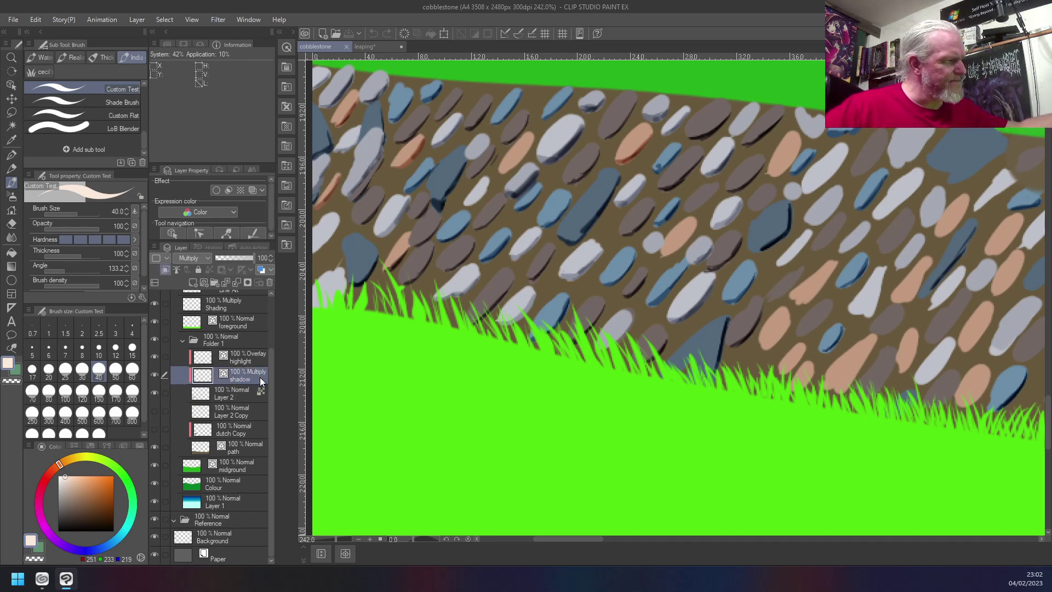
pyautogui.rightClick(709, 188)
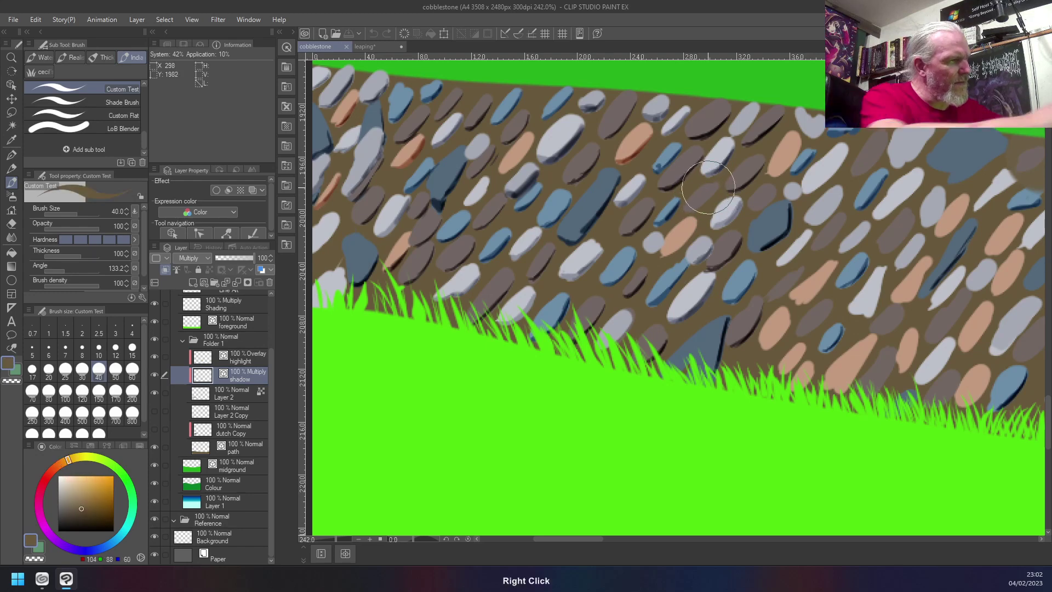
pyautogui.press('[')
pyautogui.press('[')
pyautogui.press('[')
pyautogui.press('[')
pyautogui.press('[')
pyautogui.press('[')
pyautogui.press('[')
pyautogui.press('[')
pyautogui.moveTo(712, 188); pyautogui.dragTo(697, 207)
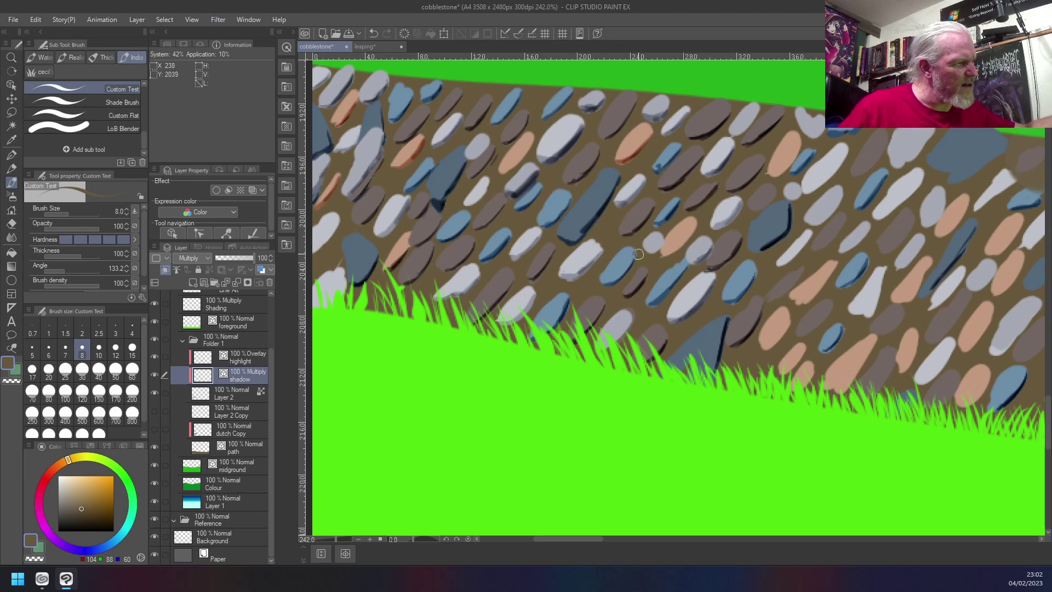
# - Shade the small round grey stone, the adjacent orange stone and a grey stone near the grass, sampling each stone's own colour
pyautogui.rightClick(655, 240)
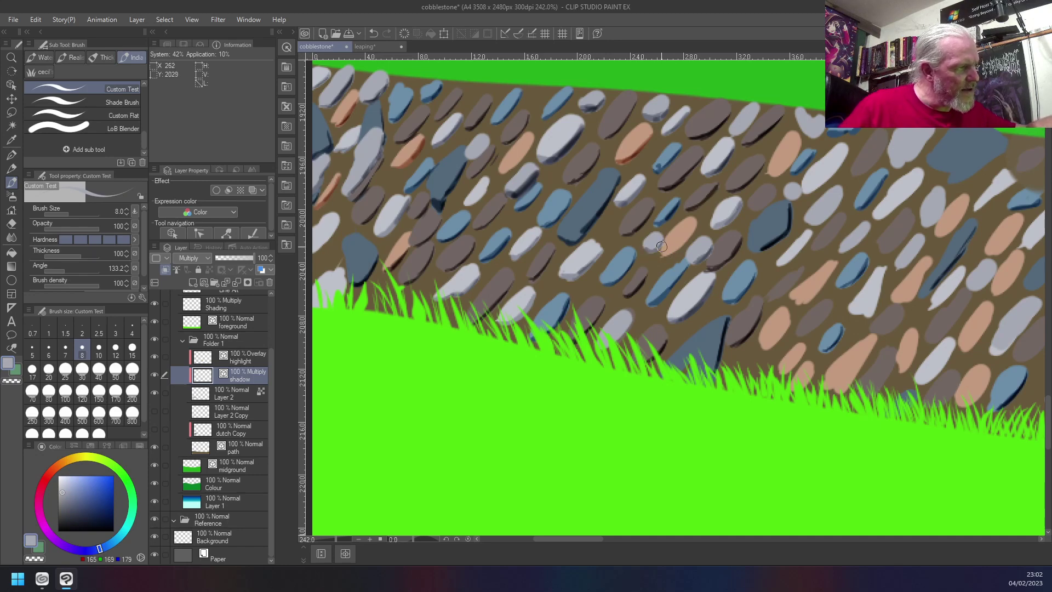
pyautogui.rightClick(679, 239)
pyautogui.moveTo(692, 229)
pyautogui.mouseDown()
pyautogui.moveTo(660, 256)
pyautogui.moveTo(692, 233)
pyautogui.mouseUp()
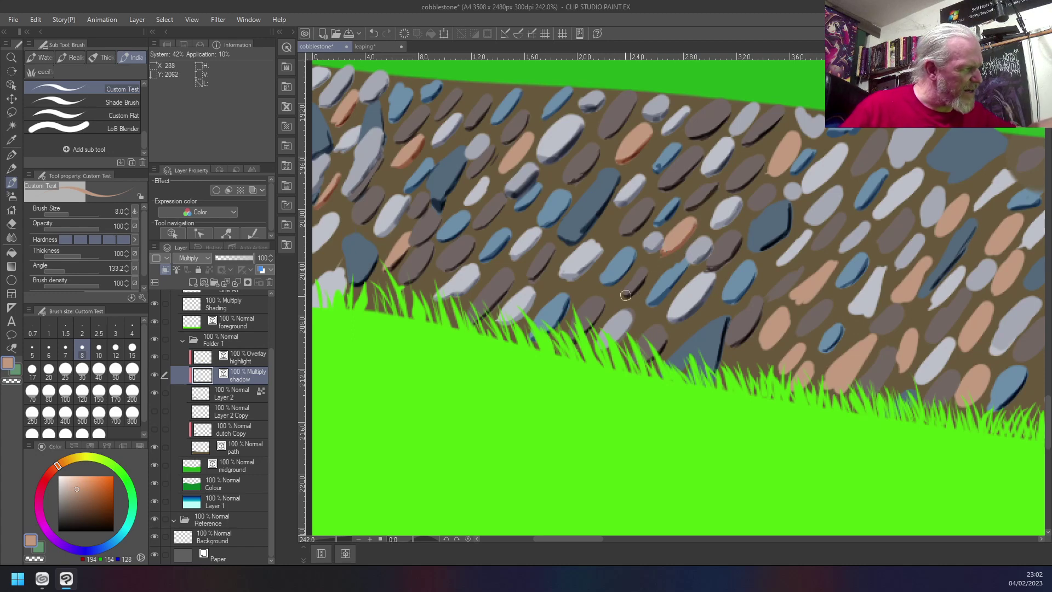
pyautogui.rightClick(626, 316)
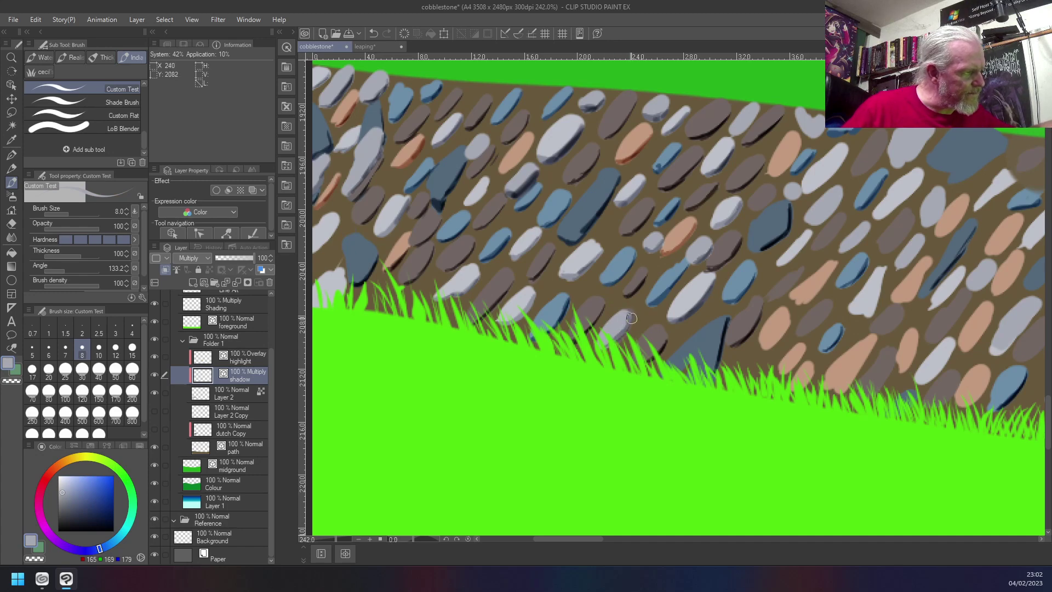
# - Add sampled-colour shadows to the two narrow brown stones and the two pale grey stones around the large slate-blue stone's lower right
pyautogui.rightClick(778, 286)
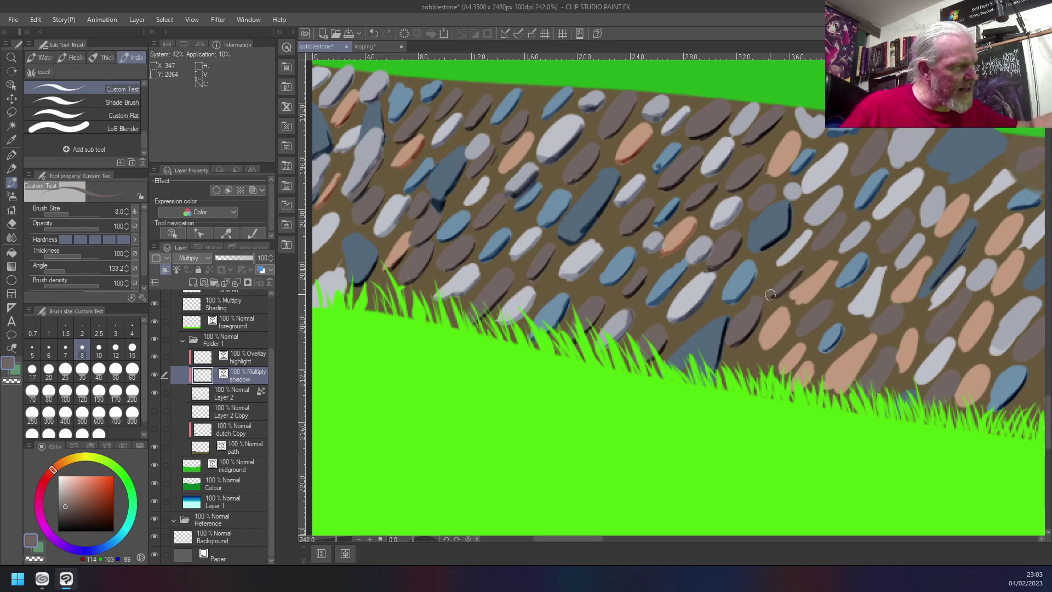
pyautogui.rightClick(844, 220)
pyautogui.moveTo(848, 218); pyautogui.dragTo(818, 252)
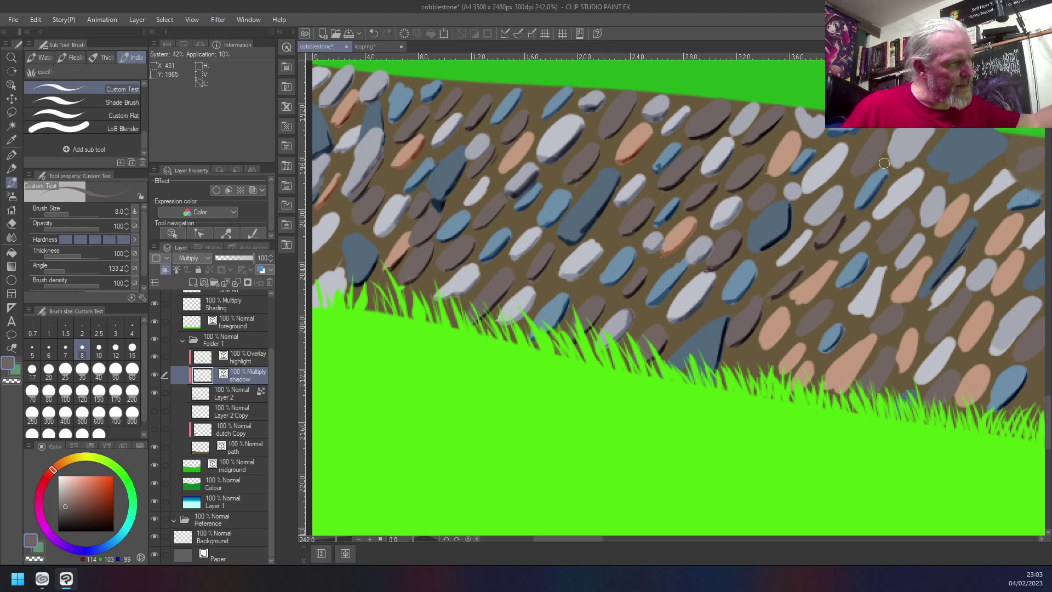
pyautogui.rightClick(839, 192)
pyautogui.moveTo(840, 192)
pyautogui.mouseDown()
pyautogui.moveTo(822, 222)
pyautogui.moveTo(842, 193)
pyautogui.moveTo(819, 223)
pyautogui.moveTo(808, 220)
pyautogui.mouseUp()
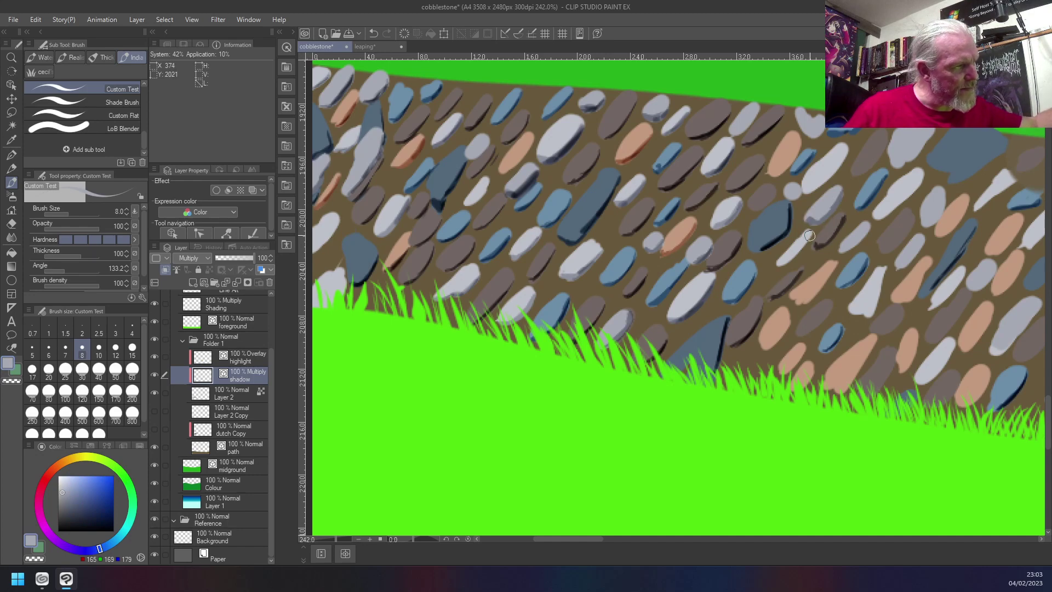
pyautogui.rightClick(810, 234)
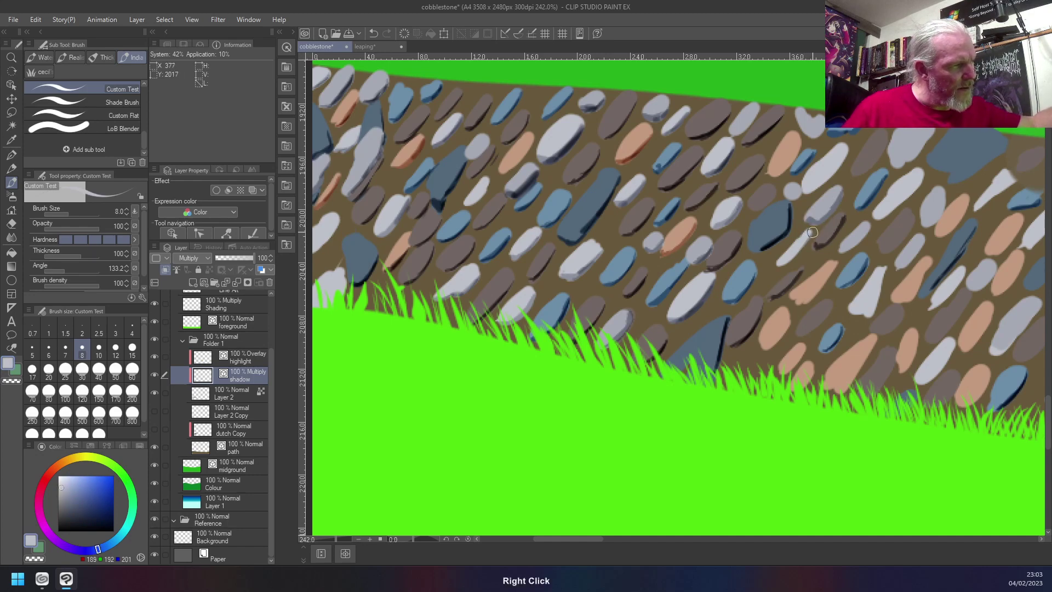
pyautogui.moveTo(809, 235); pyautogui.dragTo(787, 262)
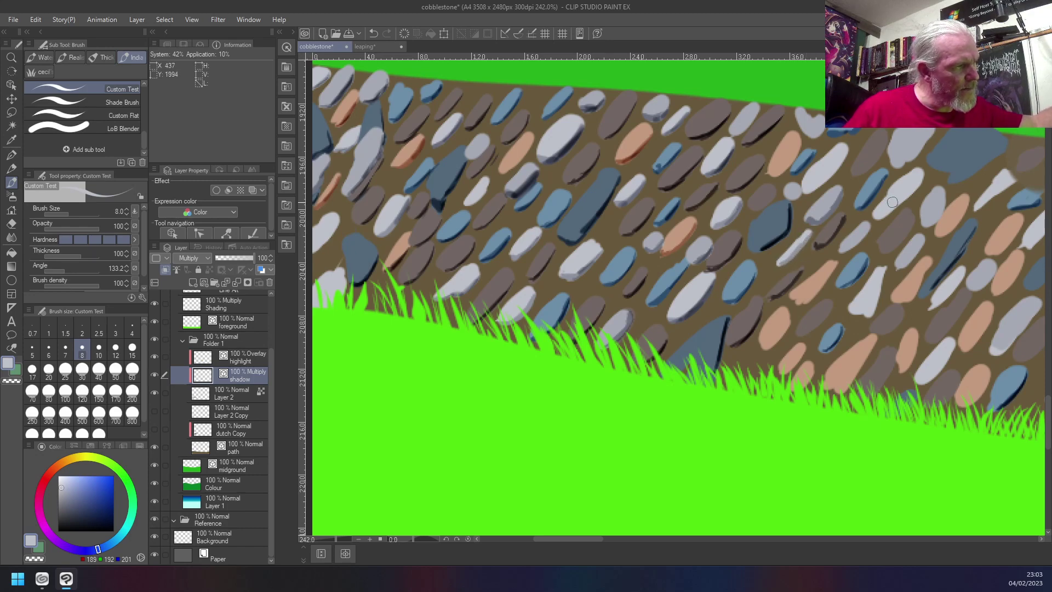
# - Shade the pale stones and the large slate-blue stone near the path's upper edge, sampling each stone's colour for its shadow
pyautogui.rightClick(917, 180)
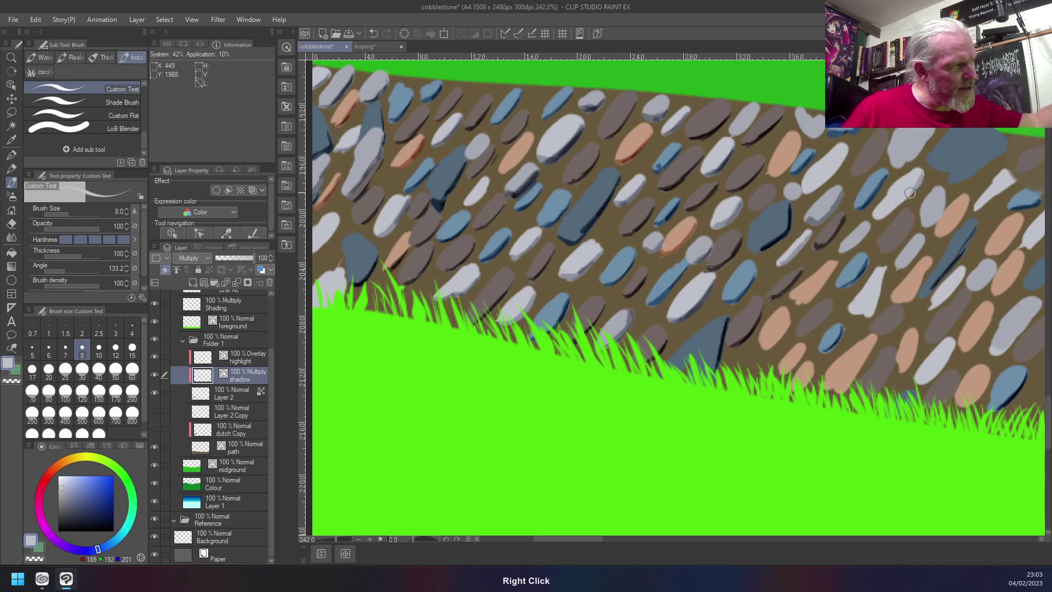
pyautogui.moveTo(902, 201)
pyautogui.mouseDown()
pyautogui.moveTo(876, 217)
pyautogui.moveTo(918, 183)
pyautogui.mouseUp()
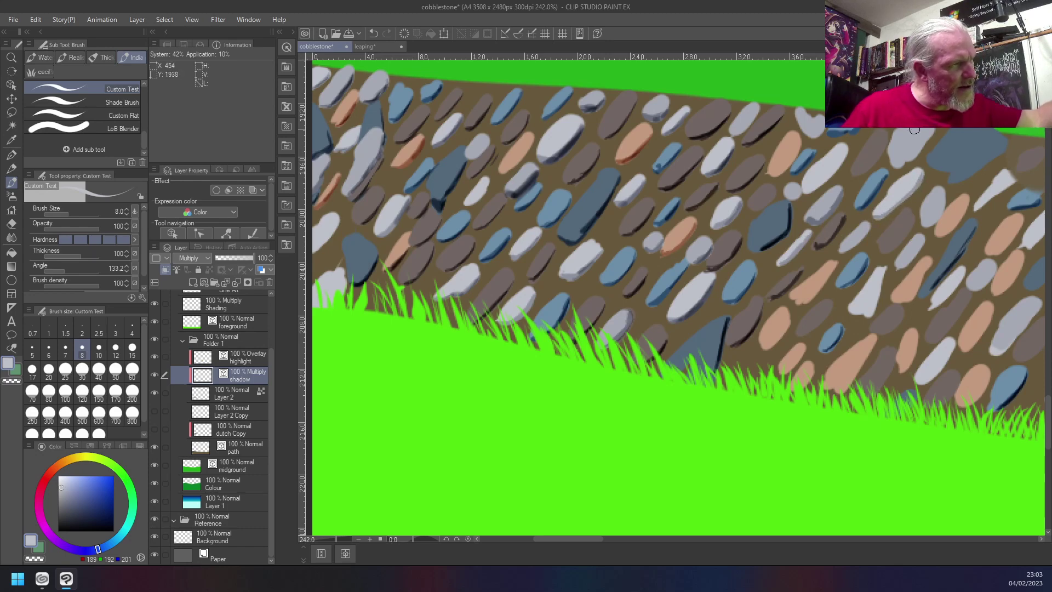
pyautogui.rightClick(934, 129)
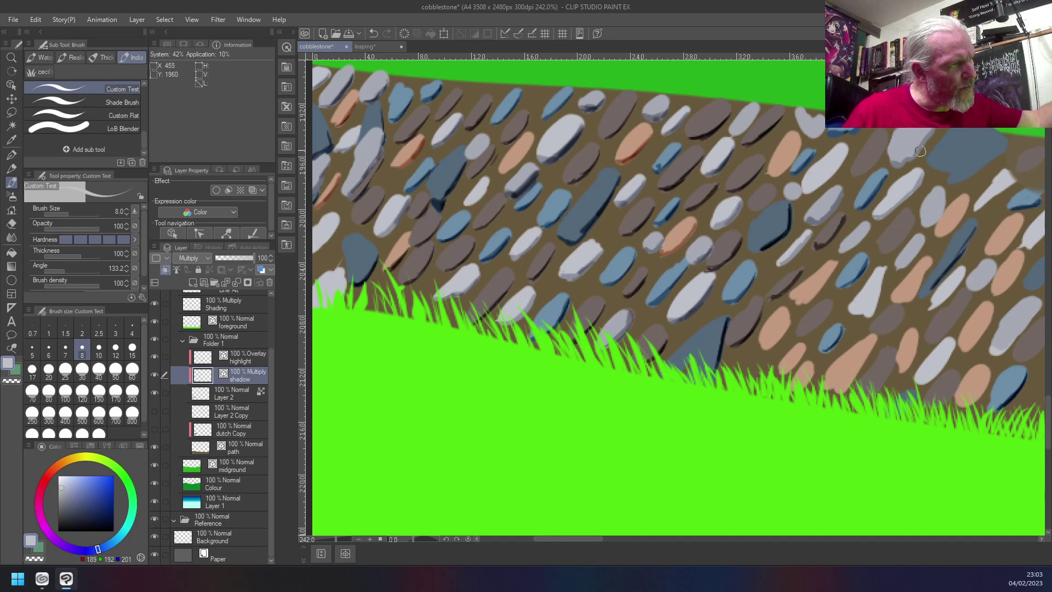
pyautogui.rightClick(1004, 145)
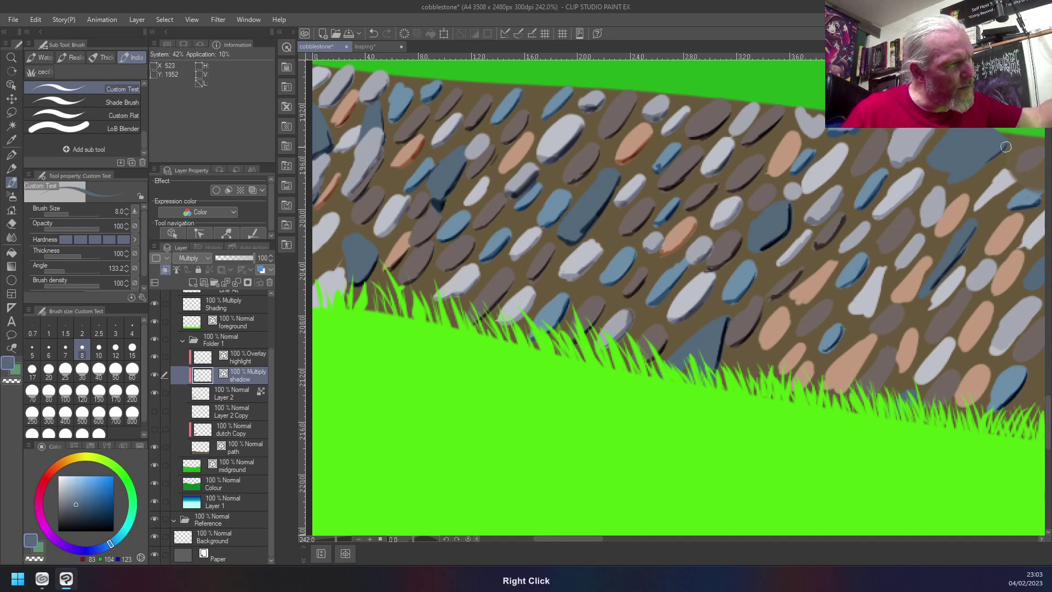
pyautogui.moveTo(954, 175)
pyautogui.mouseDown()
pyautogui.moveTo(981, 150)
pyautogui.moveTo(935, 170)
pyautogui.mouseUp()
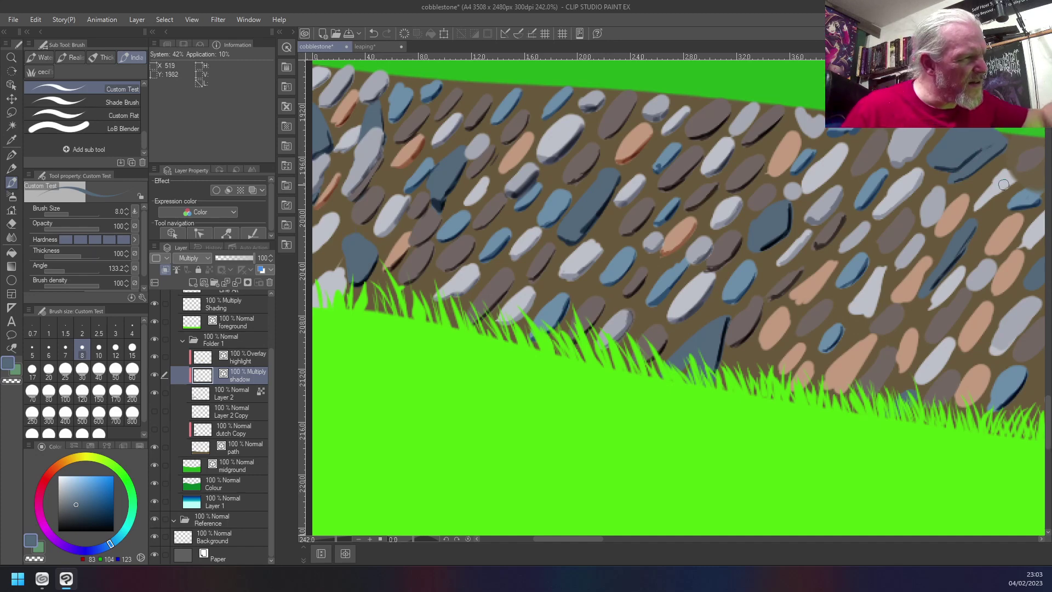
pyautogui.rightClick(987, 189)
pyautogui.moveTo(1011, 183); pyautogui.dragTo(984, 204)
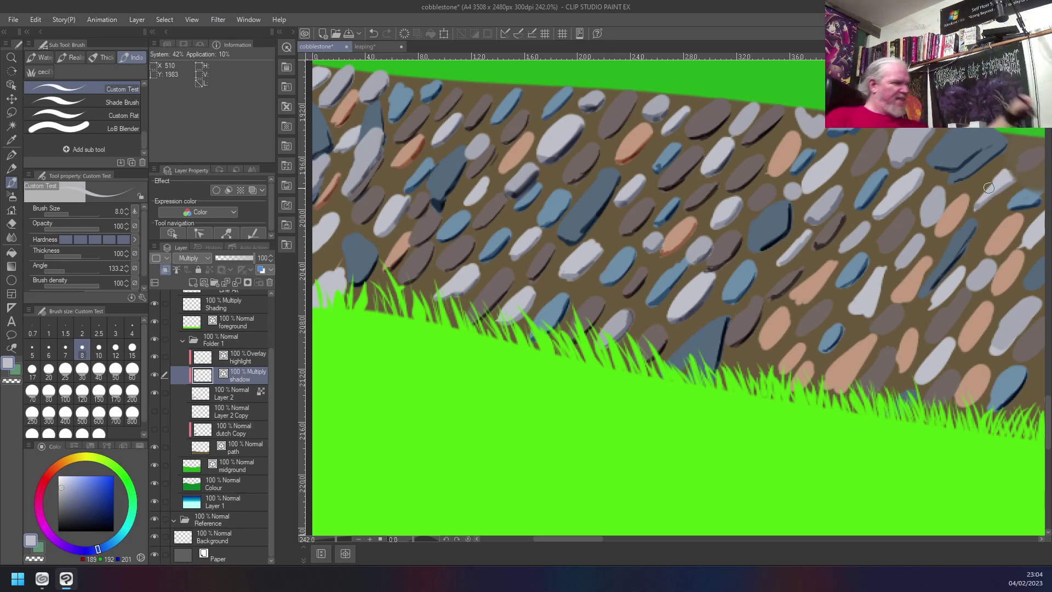
# - Touch up the shadows on the pale, grey and orange stones at the path's left end using their sampled colours
pyautogui.rightClick(486, 186)
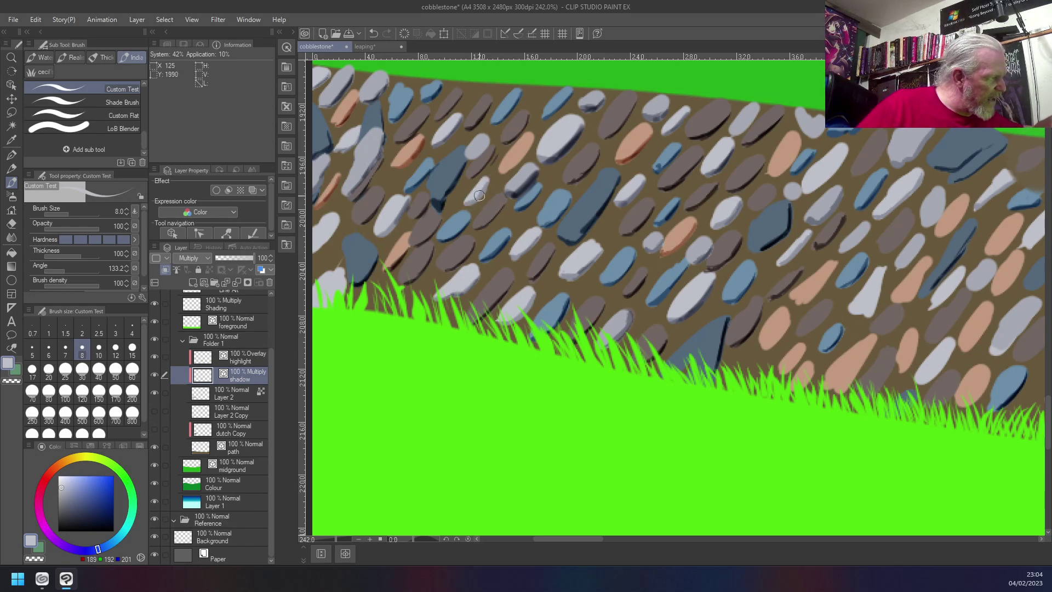
pyautogui.rightClick(481, 149)
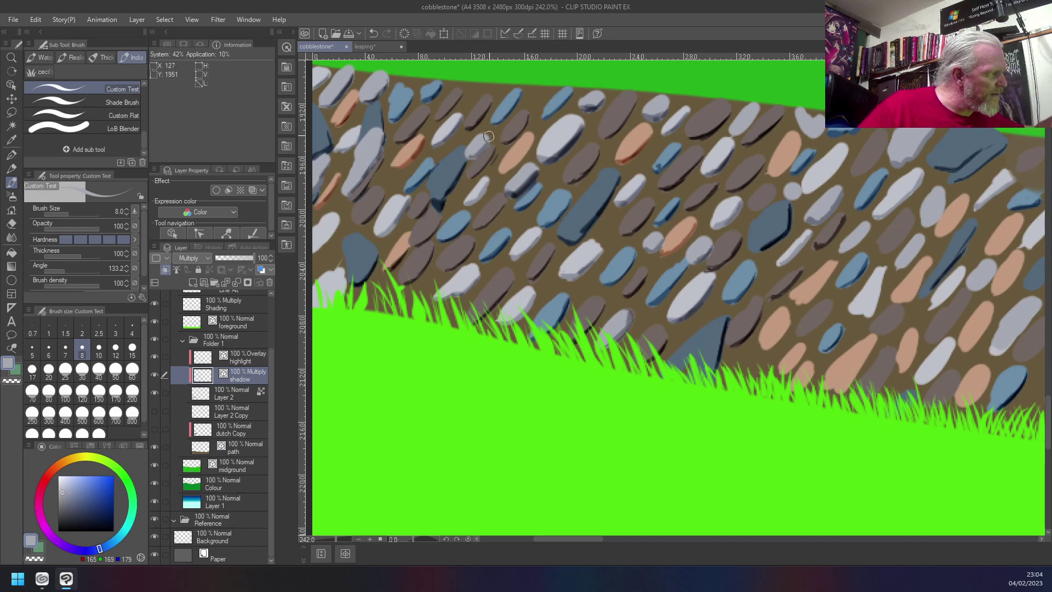
pyautogui.rightClick(412, 150)
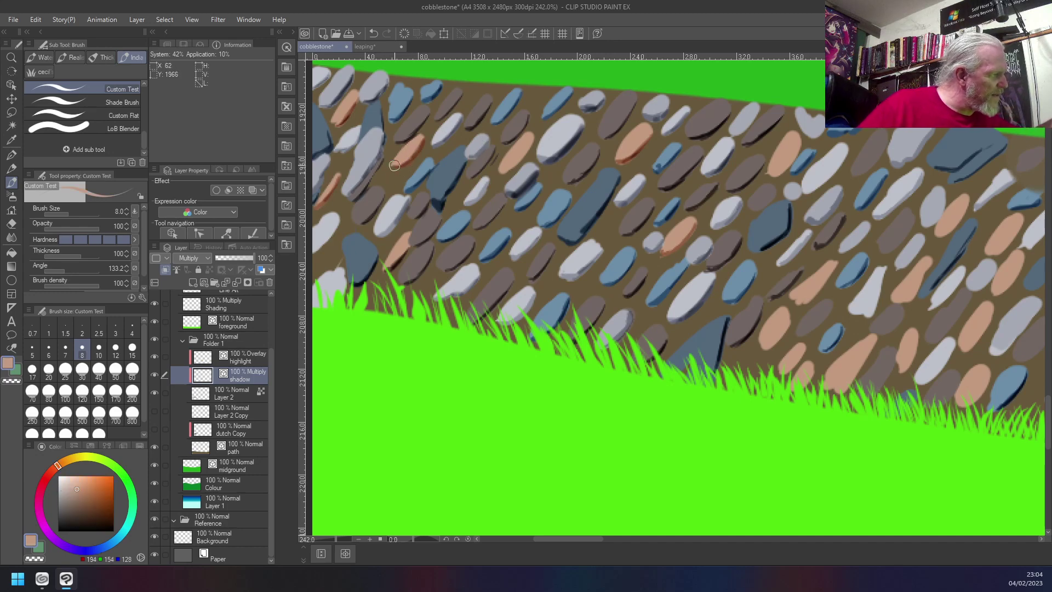
pyautogui.rightClick(332, 226)
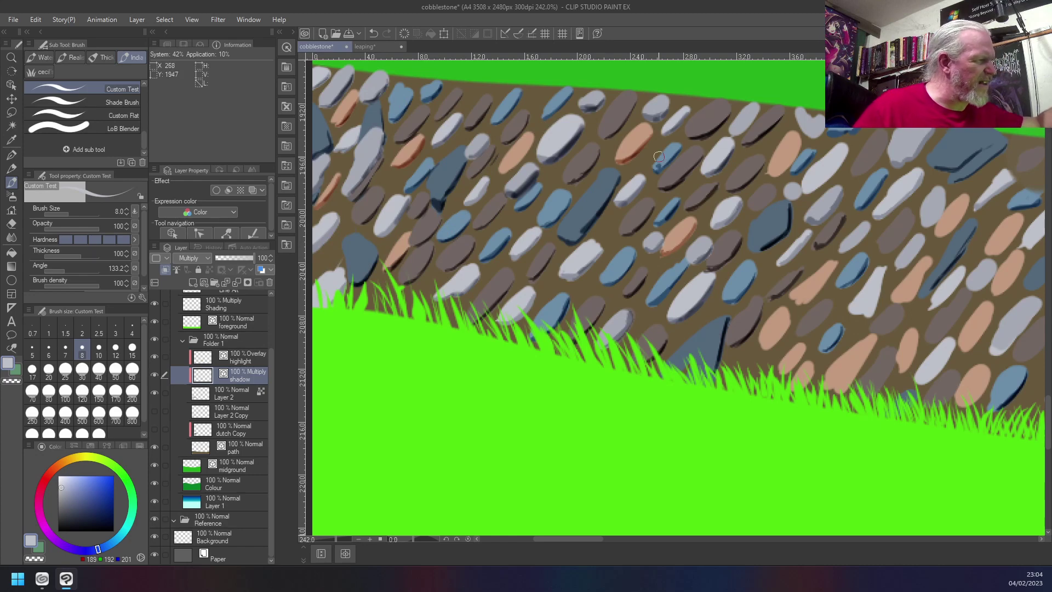
# - Shade the grey stones along the path's upper edge, the long pale stone and the small round grey stone below it
pyautogui.rightClick(756, 114)
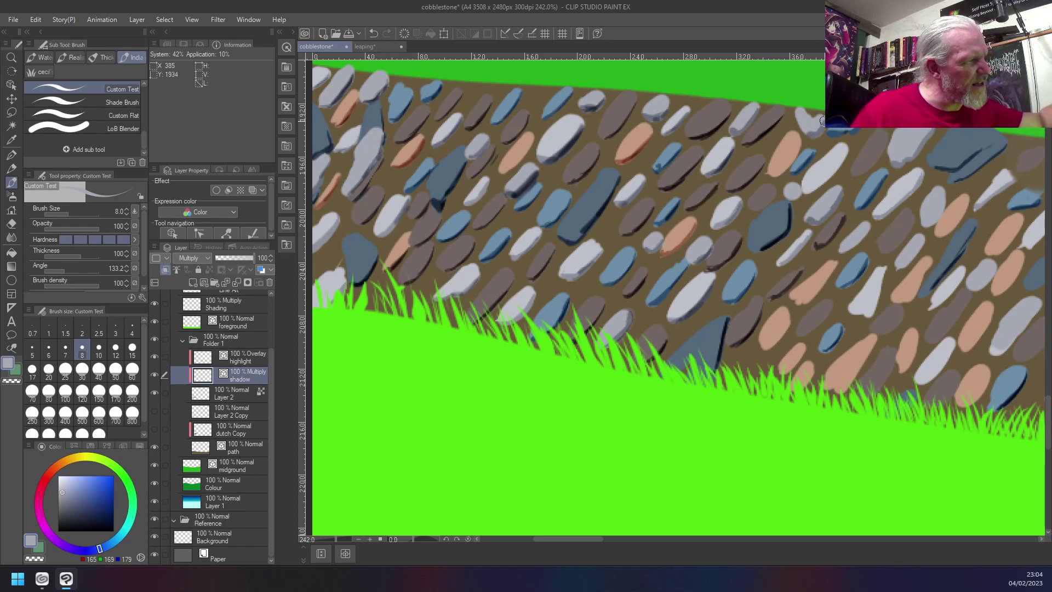
pyautogui.rightClick(844, 151)
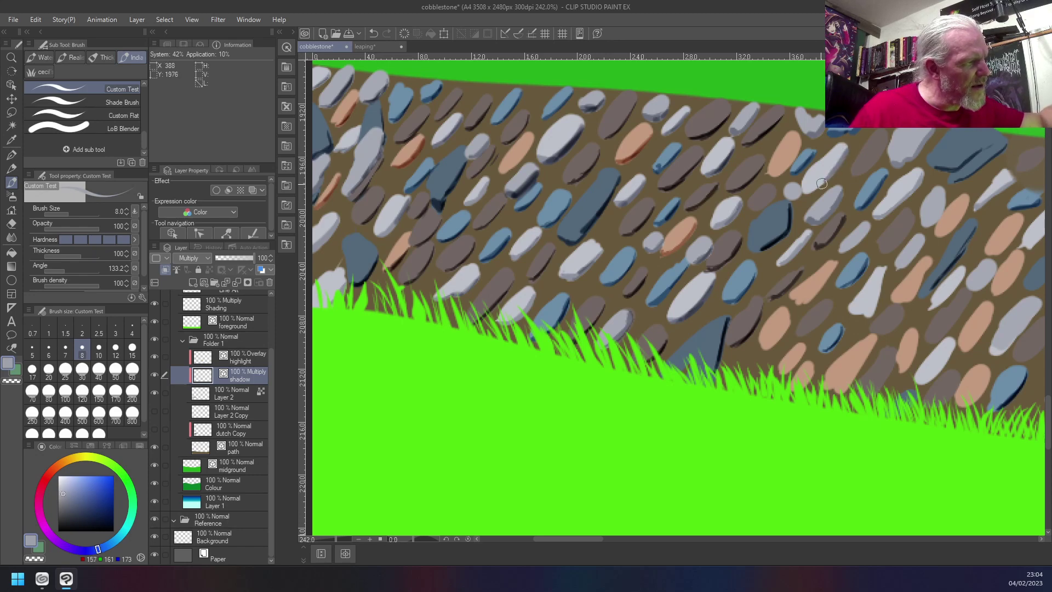
pyautogui.rightClick(794, 193)
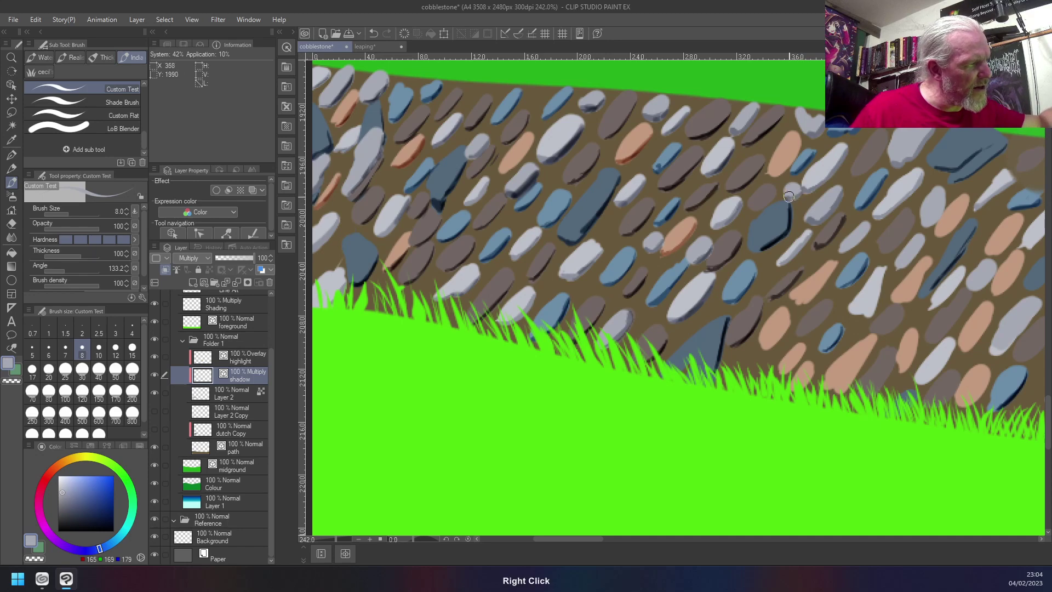
# - Paint sampled brown shadows under three brown stones, and sample grey for the small grey stone beside the last one
pyautogui.rightClick(763, 197)
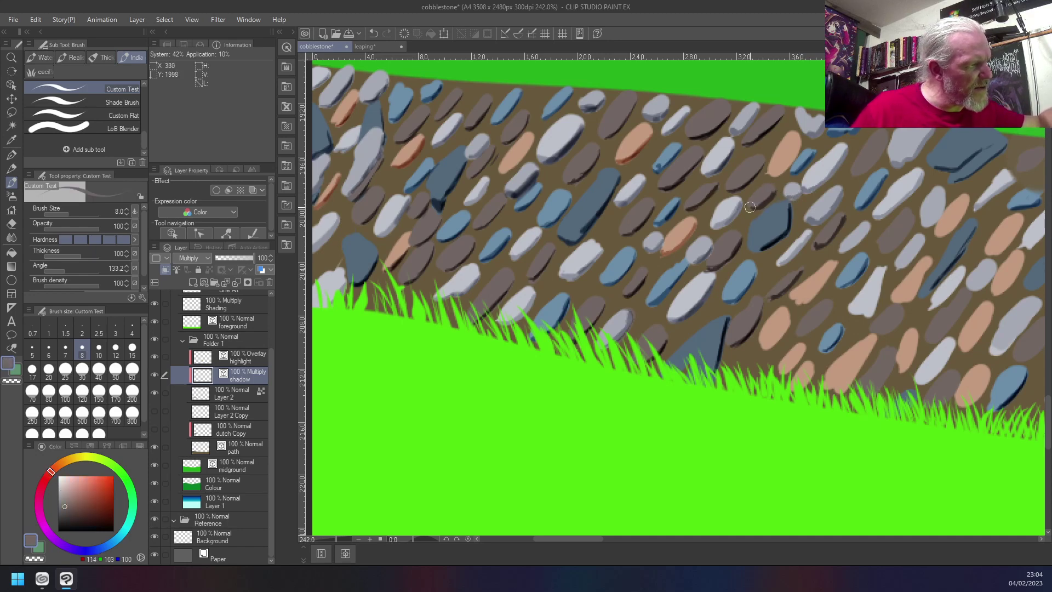
pyautogui.moveTo(884, 136)
pyautogui.mouseDown()
pyautogui.moveTo(876, 160)
pyautogui.moveTo(852, 174)
pyautogui.moveTo(872, 164)
pyautogui.mouseUp()
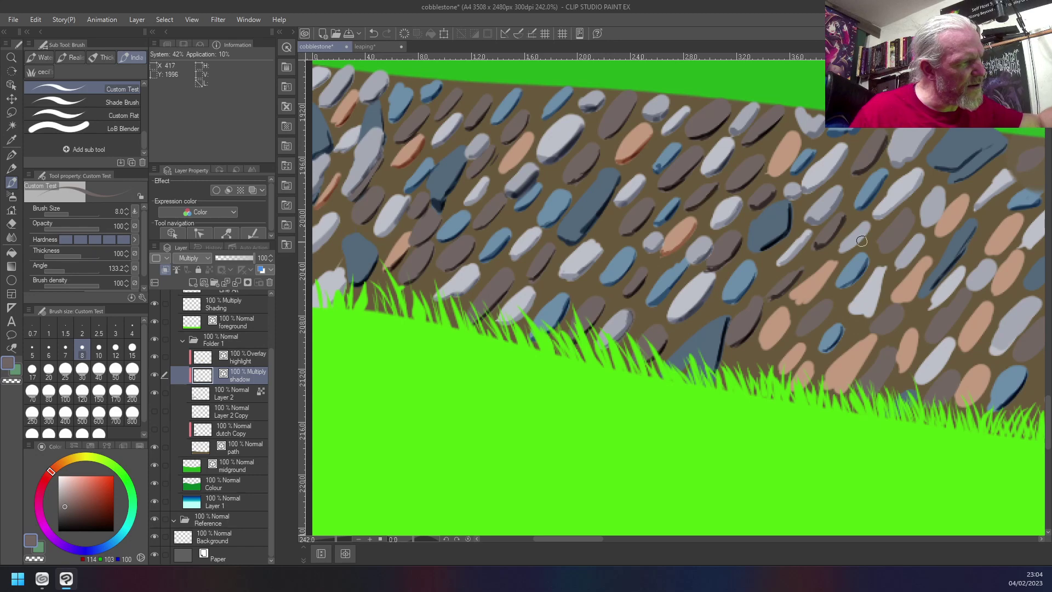
pyautogui.moveTo(910, 222); pyautogui.dragTo(897, 245)
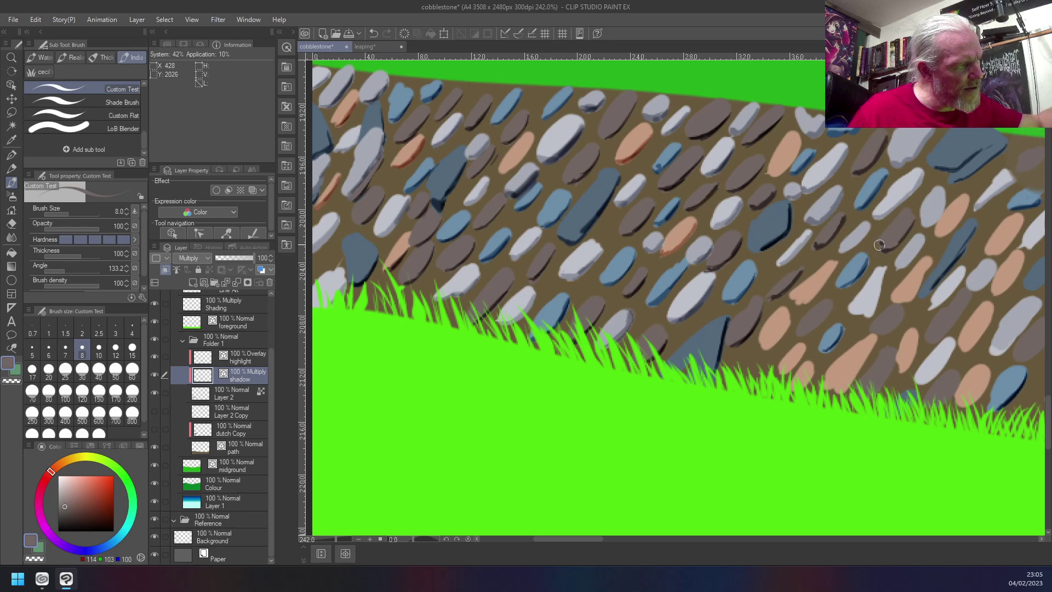
pyautogui.rightClick(915, 251)
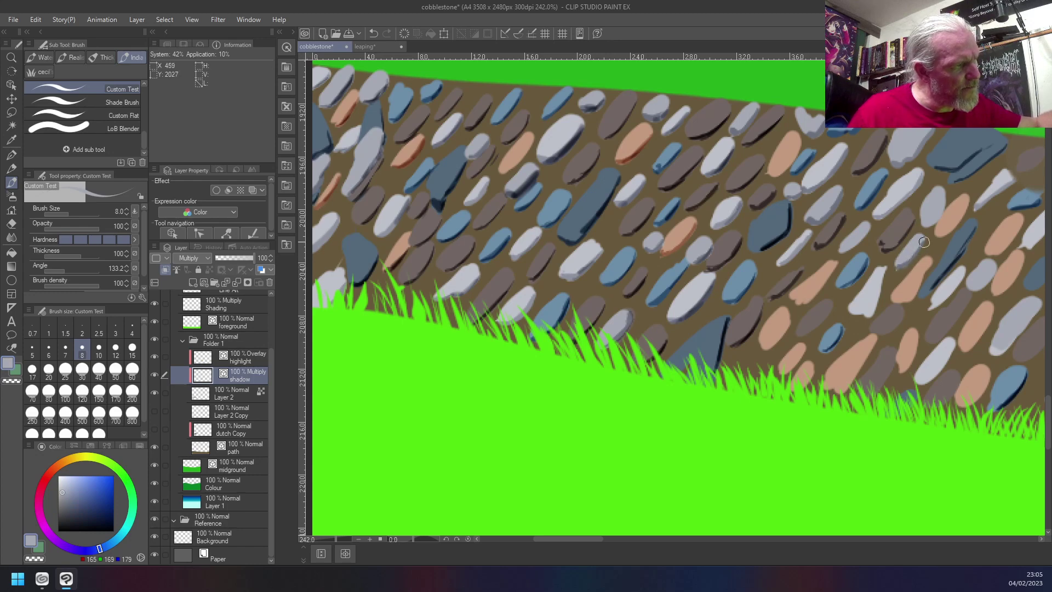
# - Sample the orange stone colour and paint shadows along the lower edges of the orange stones toward the path's unshaded end
pyautogui.rightClick(964, 201)
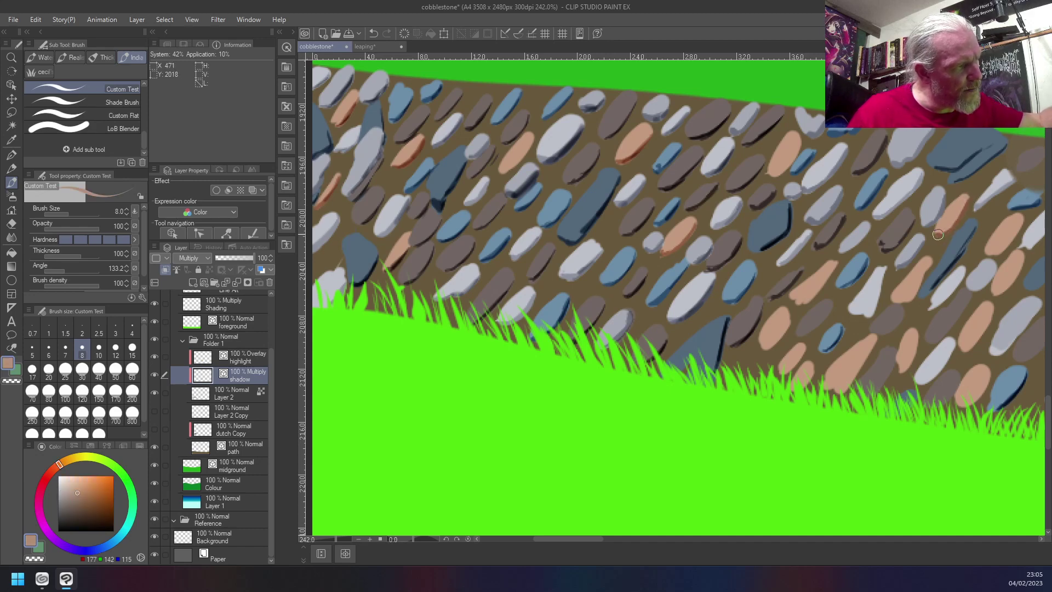
pyautogui.moveTo(915, 290)
pyautogui.mouseDown()
pyautogui.moveTo(900, 302)
pyautogui.moveTo(929, 266)
pyautogui.mouseUp()
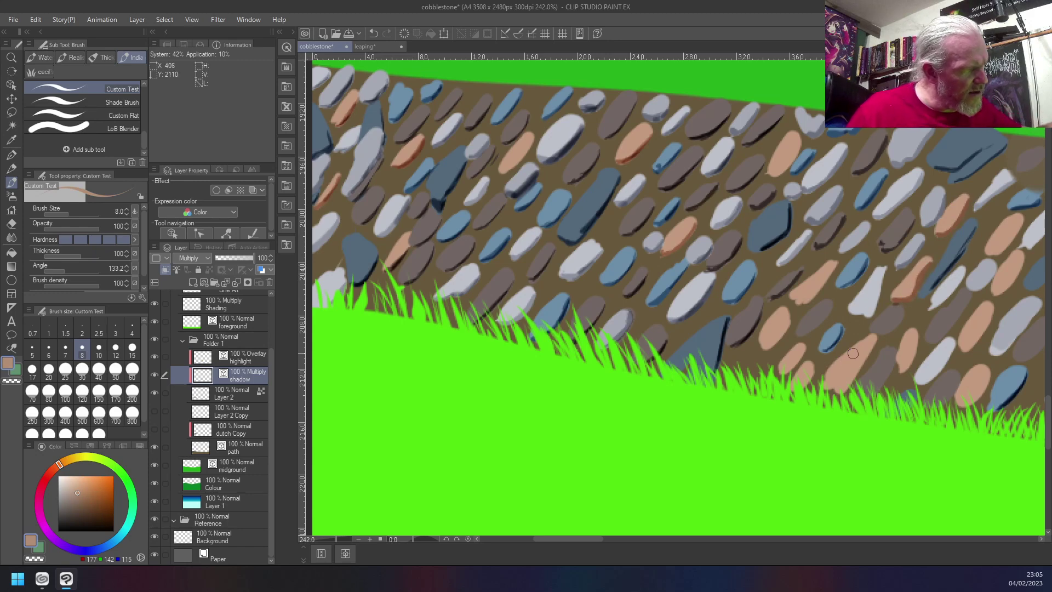
pyautogui.moveTo(876, 337); pyautogui.dragTo(847, 387)
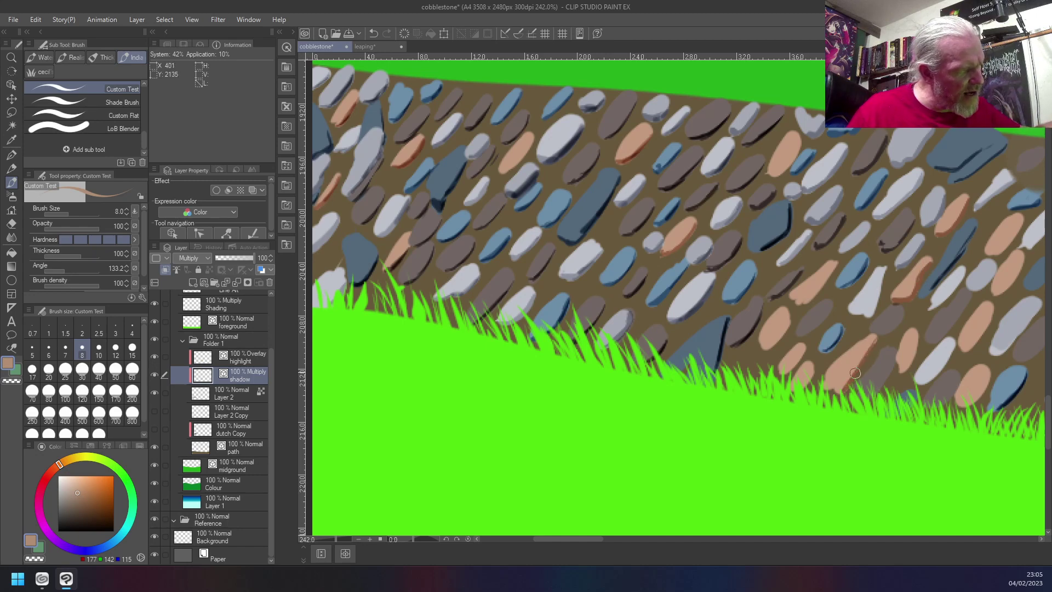
pyautogui.moveTo(871, 346); pyautogui.dragTo(825, 387)
pyautogui.moveTo(906, 367)
pyautogui.mouseDown()
pyautogui.moveTo(907, 367)
pyautogui.moveTo(919, 334)
pyautogui.moveTo(908, 365)
pyautogui.mouseUp()
pyautogui.moveTo(958, 328)
pyautogui.mouseDown()
pyautogui.moveTo(994, 310)
pyautogui.moveTo(963, 348)
pyautogui.moveTo(985, 327)
pyautogui.moveTo(960, 343)
pyautogui.mouseUp()
pyautogui.moveTo(981, 381)
pyautogui.mouseDown()
pyautogui.moveTo(970, 403)
pyautogui.moveTo(990, 372)
pyautogui.moveTo(963, 402)
pyautogui.mouseUp()
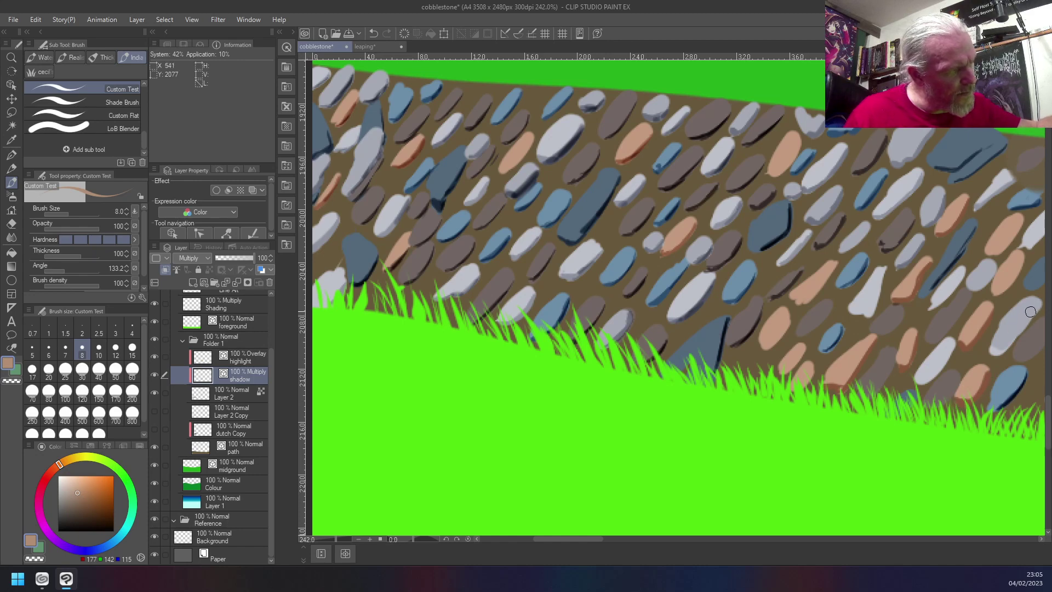
pyautogui.moveTo(1021, 258)
pyautogui.mouseDown()
pyautogui.moveTo(991, 294)
pyautogui.moveTo(1026, 262)
pyautogui.mouseUp()
pyautogui.moveTo(1018, 223); pyautogui.dragTo(996, 252)
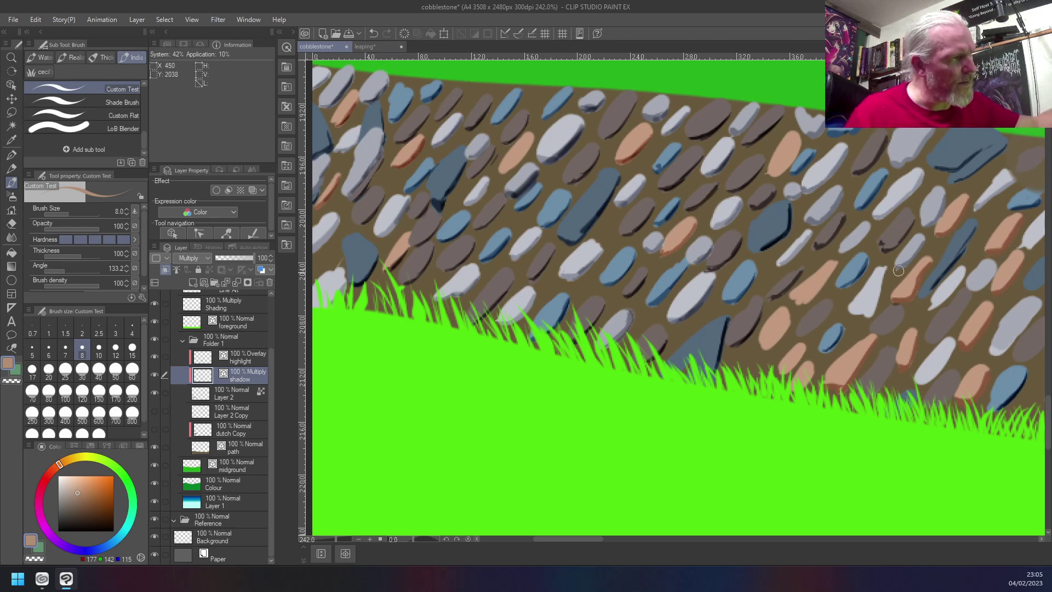
# - Sample the brown stone colour and shade the brown stones along the grass and near the path's upper edge
pyautogui.rightClick(1036, 162)
pyautogui.scroll(5, 1030, 180)
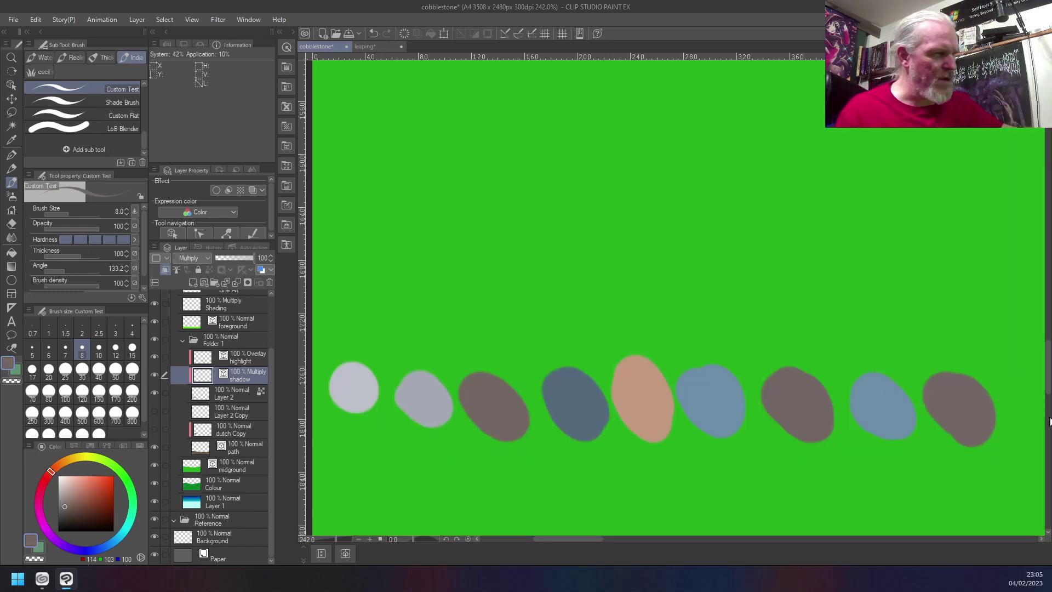
pyautogui.scroll(-5, 1048, 419)
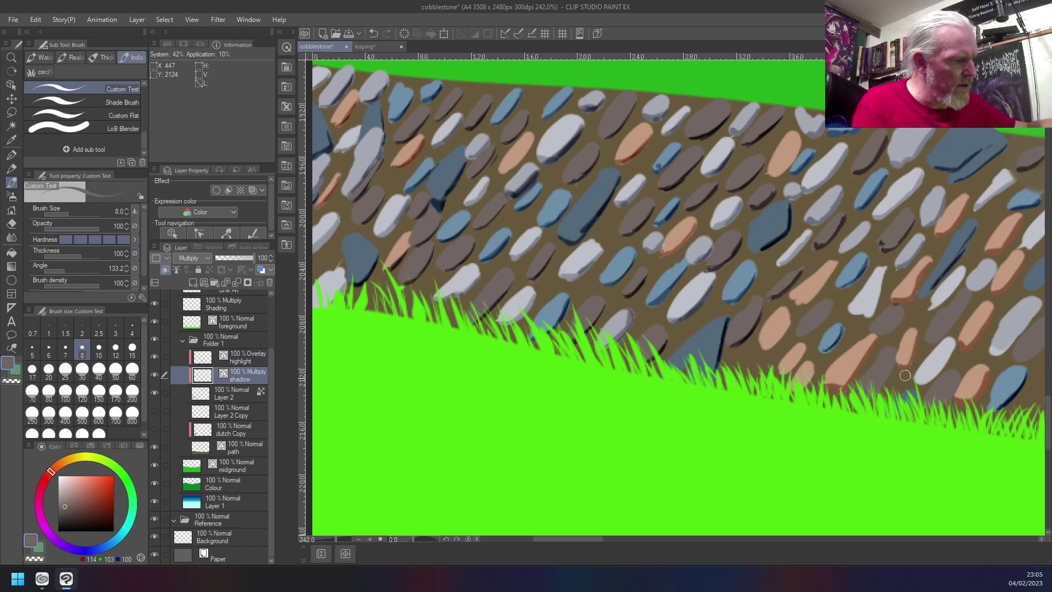
pyautogui.moveTo(834, 470); pyautogui.dragTo(709, 446)
pyautogui.moveTo(888, 169); pyautogui.dragTo(871, 179)
pyautogui.moveTo(940, 181)
pyautogui.mouseDown()
pyautogui.moveTo(894, 202)
pyautogui.moveTo(937, 178)
pyautogui.moveTo(931, 189)
pyautogui.moveTo(939, 174)
pyautogui.moveTo(981, 183)
pyautogui.moveTo(941, 211)
pyautogui.mouseUp()
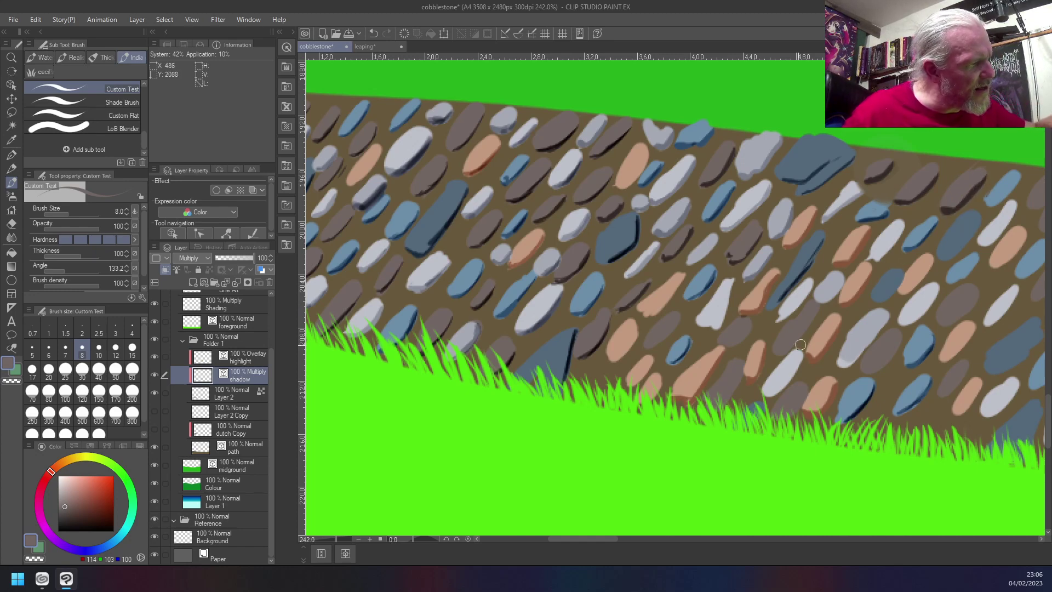
# - Shade the pale stone with its sampled colour, and the remaining orange stones above the grass with sampled orange
pyautogui.rightClick(896, 240)
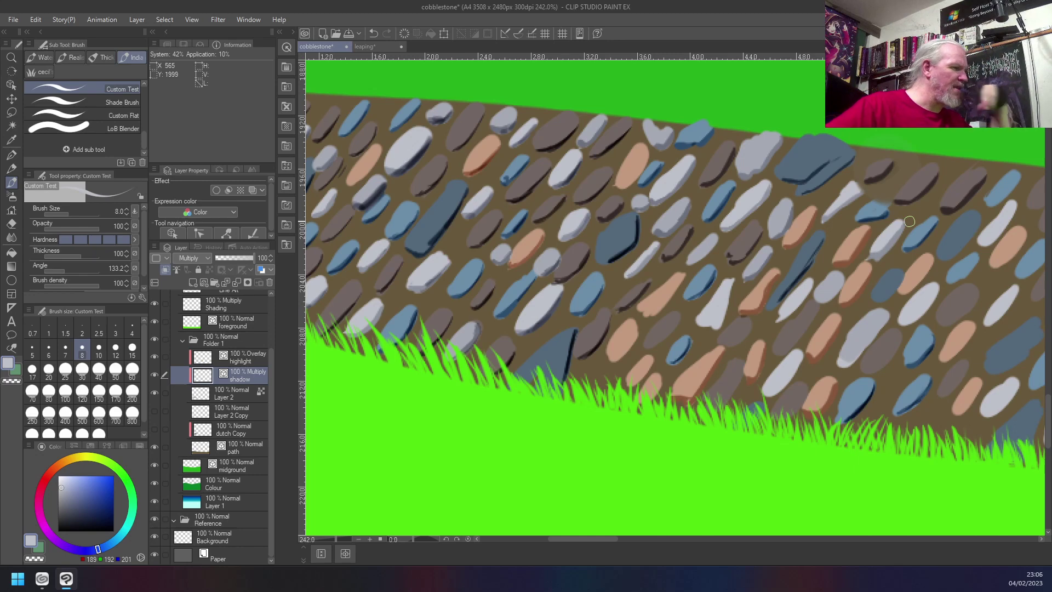
pyautogui.rightClick(675, 282)
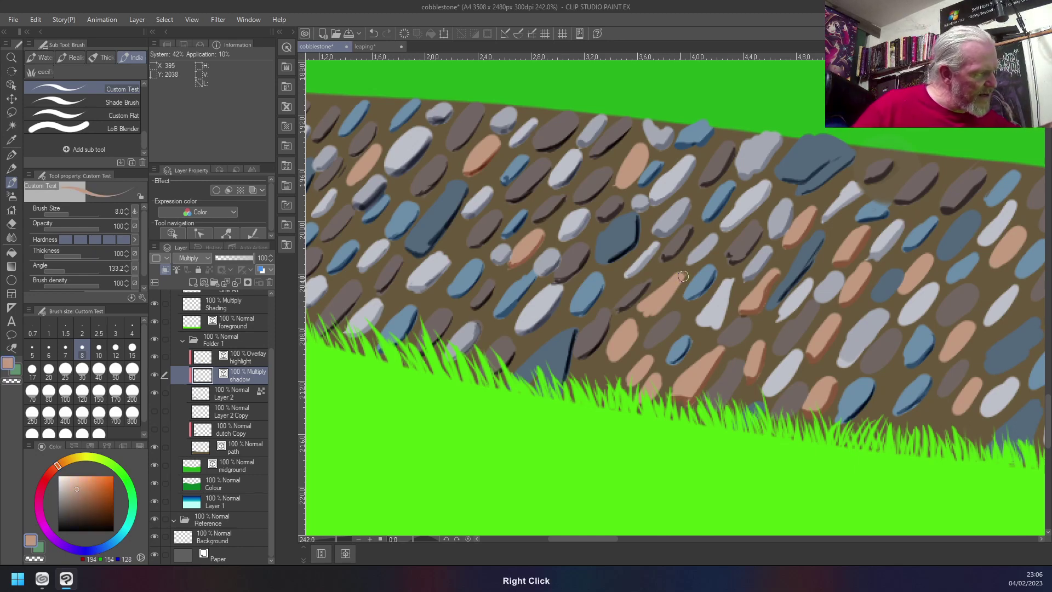
pyautogui.moveTo(645, 315); pyautogui.dragTo(682, 281)
pyautogui.moveTo(642, 311)
pyautogui.mouseDown()
pyautogui.moveTo(629, 351)
pyautogui.moveTo(639, 334)
pyautogui.moveTo(612, 356)
pyautogui.mouseUp()
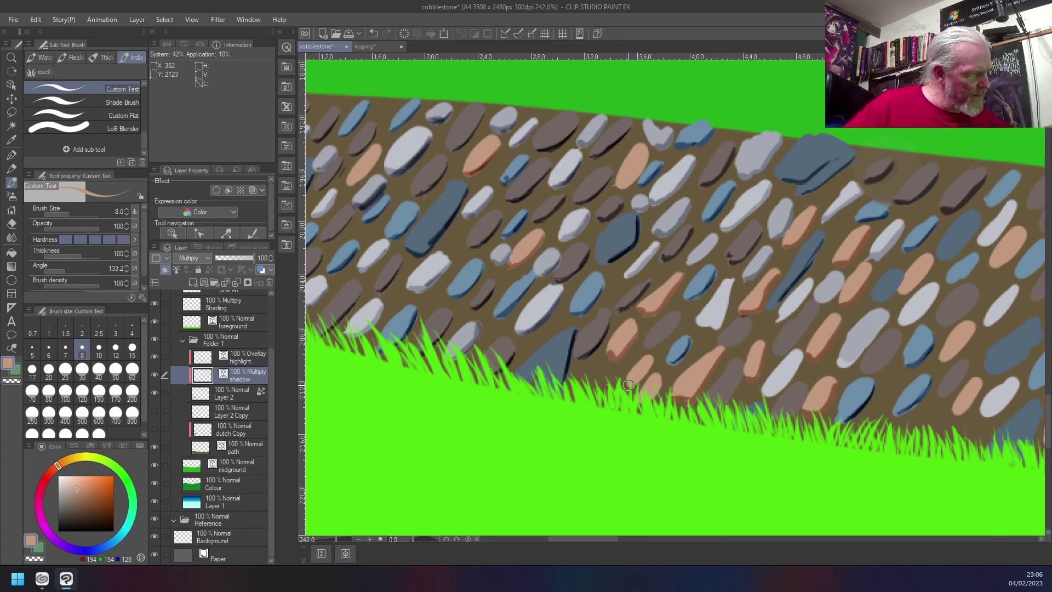
pyautogui.moveTo(626, 384)
pyautogui.mouseDown()
pyautogui.moveTo(653, 363)
pyautogui.moveTo(654, 393)
pyautogui.moveTo(644, 398)
pyautogui.moveTo(660, 384)
pyautogui.mouseUp()
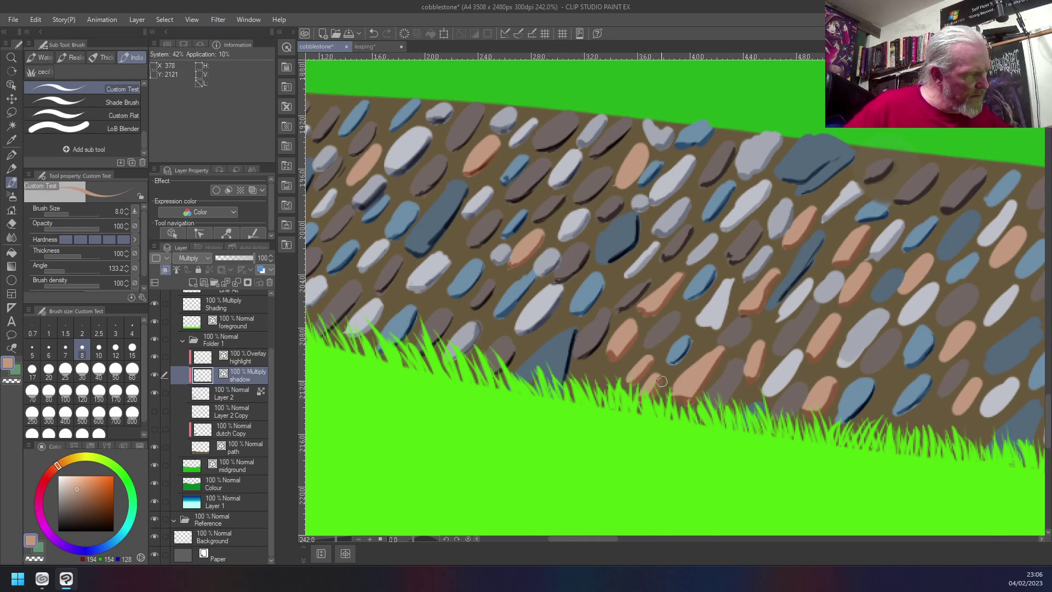
# - Shade the brown stones at the grass edge, the long grey stone and its brown neighbour using their sampled colours
pyautogui.rightClick(730, 383)
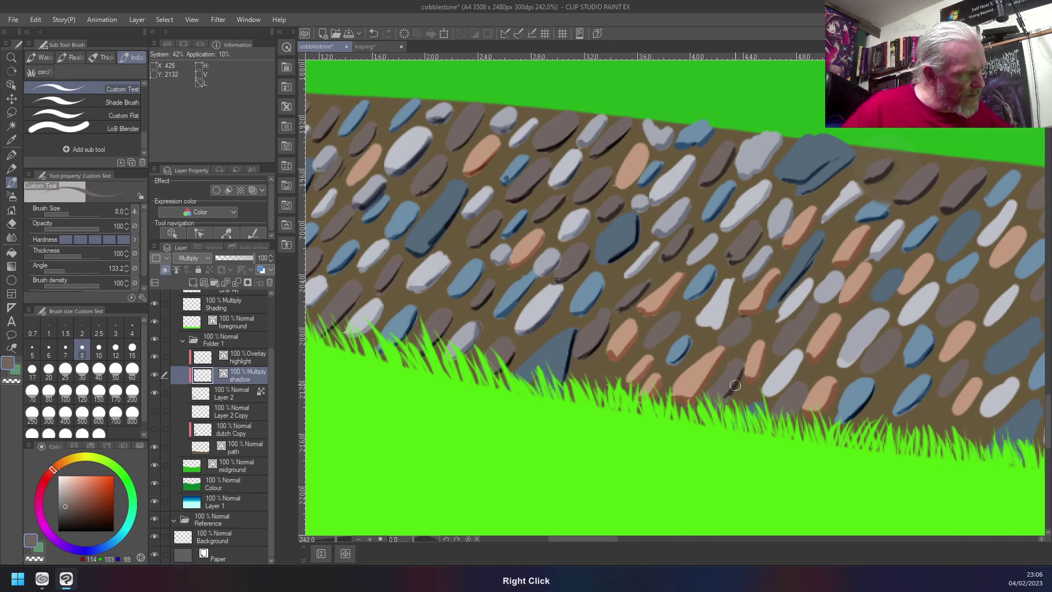
pyautogui.moveTo(733, 384)
pyautogui.mouseDown()
pyautogui.moveTo(699, 414)
pyautogui.moveTo(806, 392)
pyautogui.moveTo(793, 409)
pyautogui.moveTo(806, 389)
pyautogui.moveTo(779, 417)
pyautogui.mouseUp()
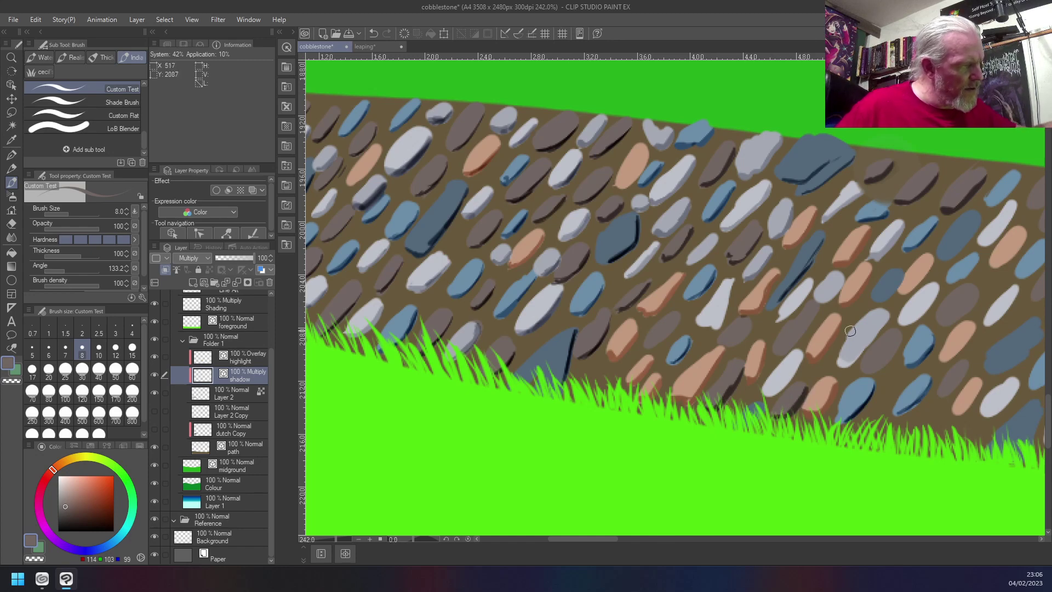
pyautogui.rightClick(868, 328)
pyautogui.moveTo(881, 321); pyautogui.dragTo(843, 363)
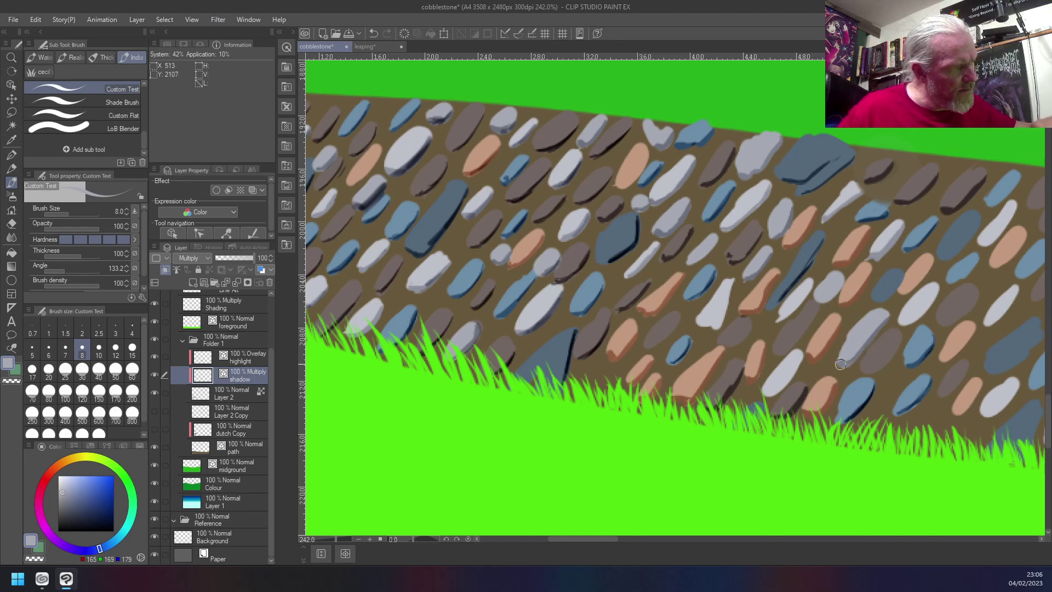
pyautogui.rightClick(887, 348)
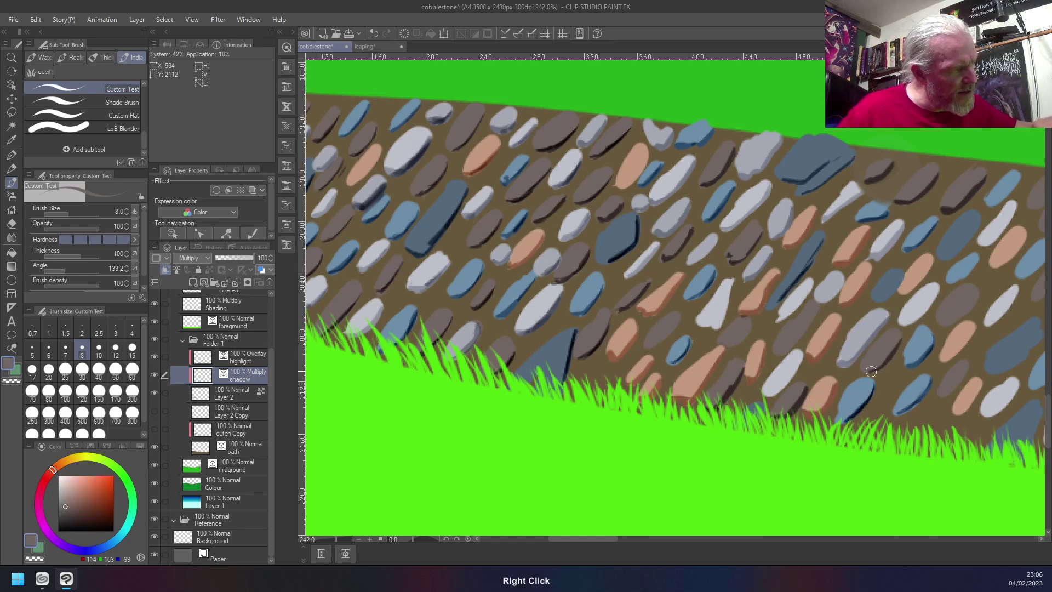
# - Paint sampled-colour shadows under the slanted pale stone and the brown stone beside it
pyautogui.rightClick(934, 293)
pyautogui.moveTo(933, 293); pyautogui.dragTo(902, 323)
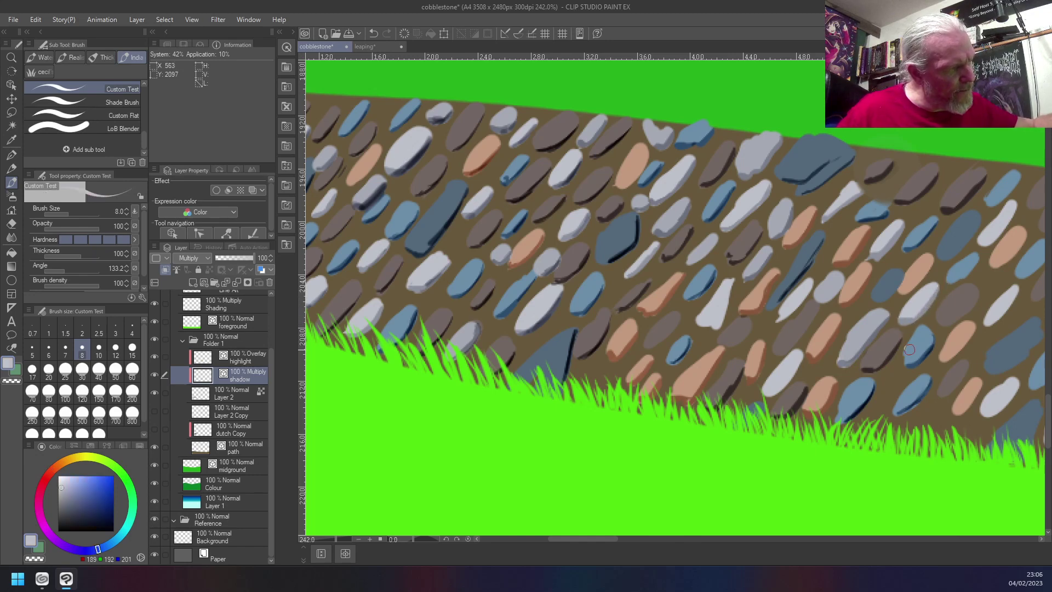
pyautogui.rightClick(977, 296)
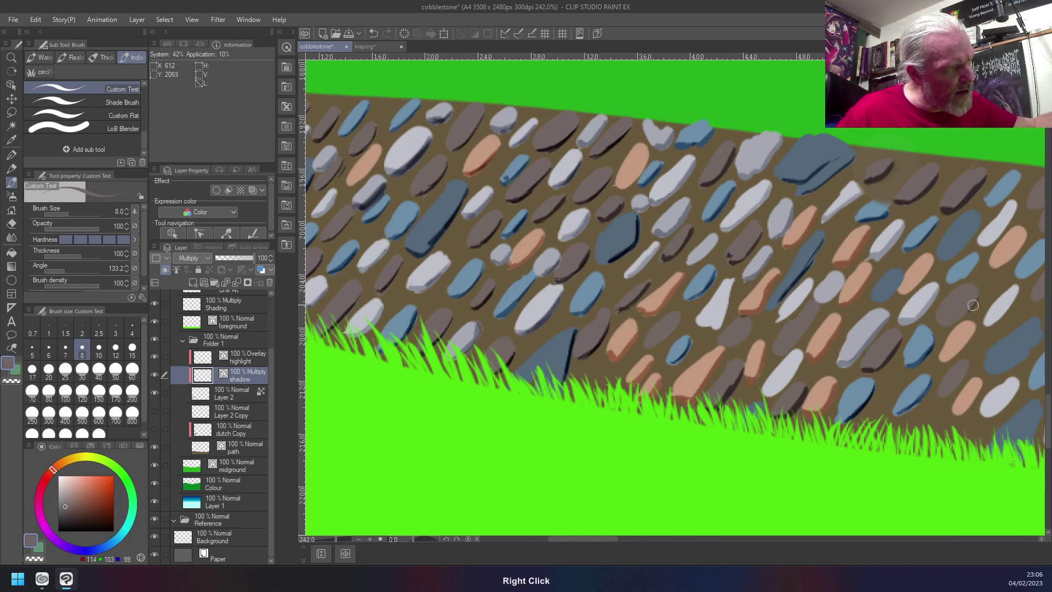
pyautogui.moveTo(957, 320)
pyautogui.mouseDown()
pyautogui.moveTo(981, 294)
pyautogui.moveTo(946, 318)
pyautogui.mouseUp()
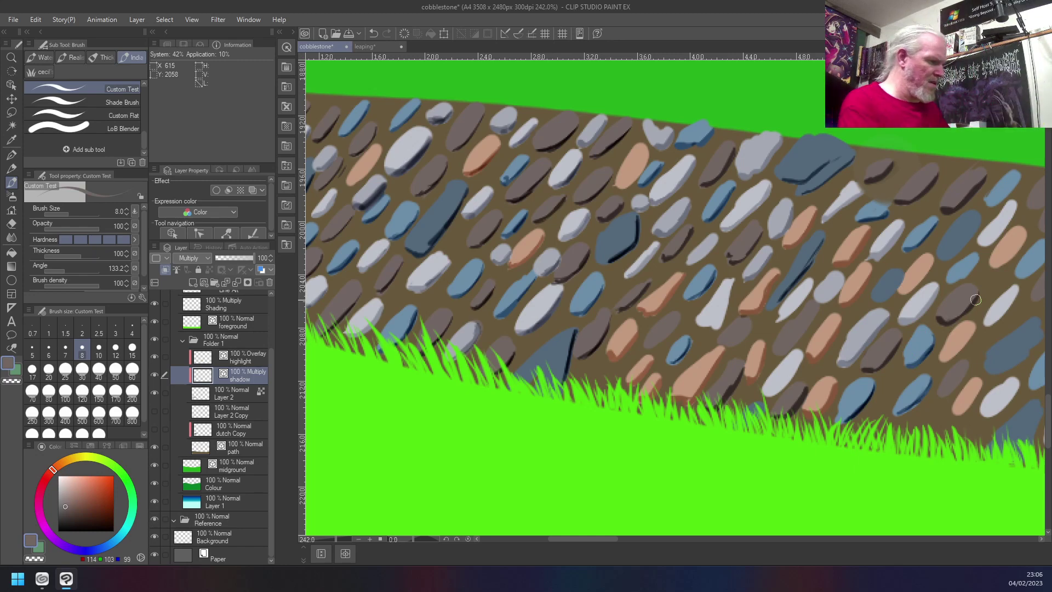
# - Examine the shaded cobblestones in the whole landscape and the densely packed stone patch at the path's end
pyautogui.hotkey('ctrl', '0')
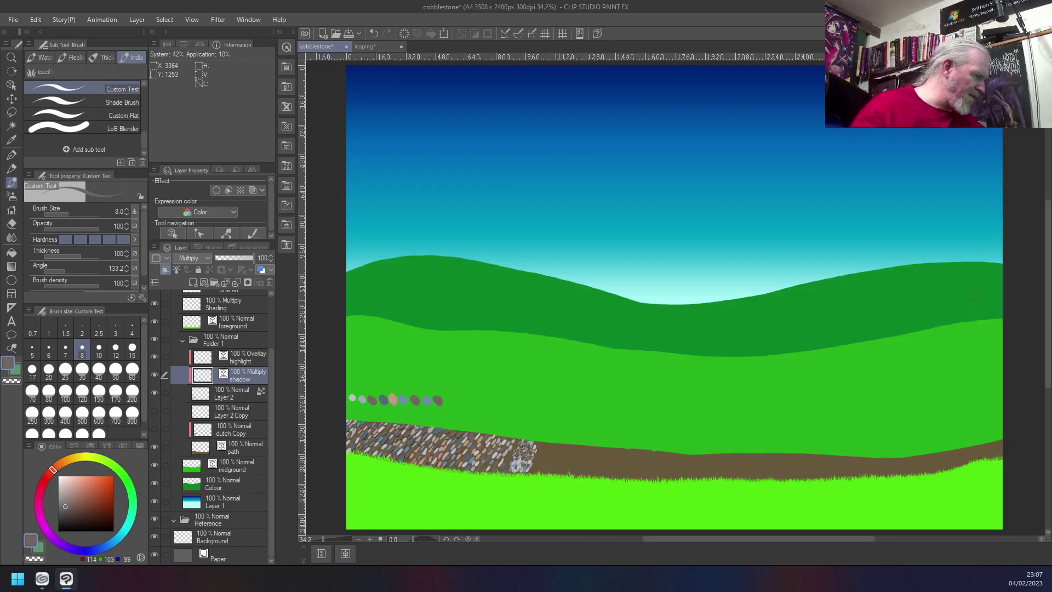
pyautogui.scroll(3, 400, 454)
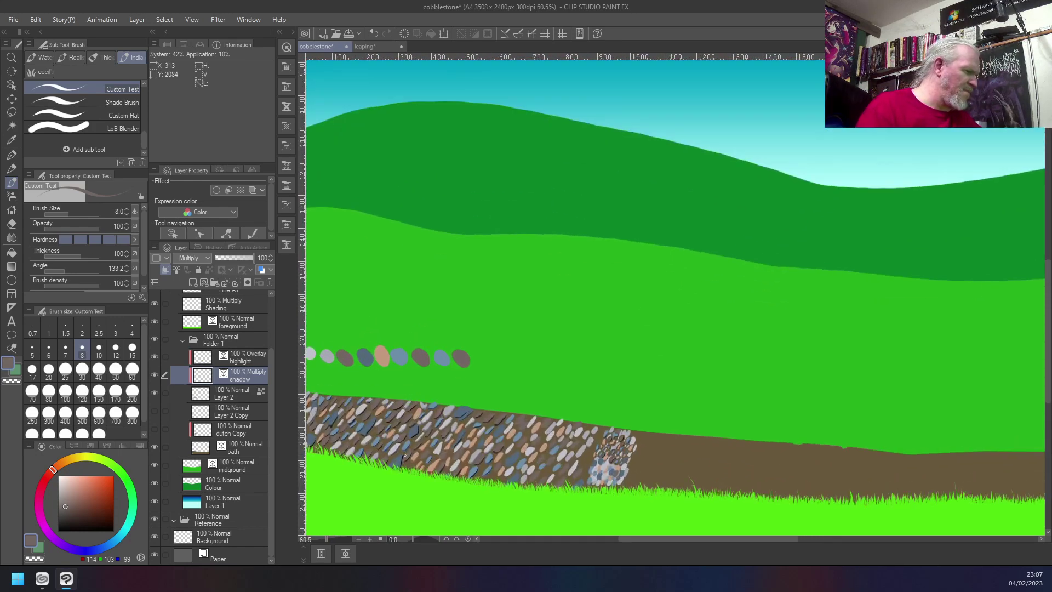
pyautogui.scroll(-3, 405, 455)
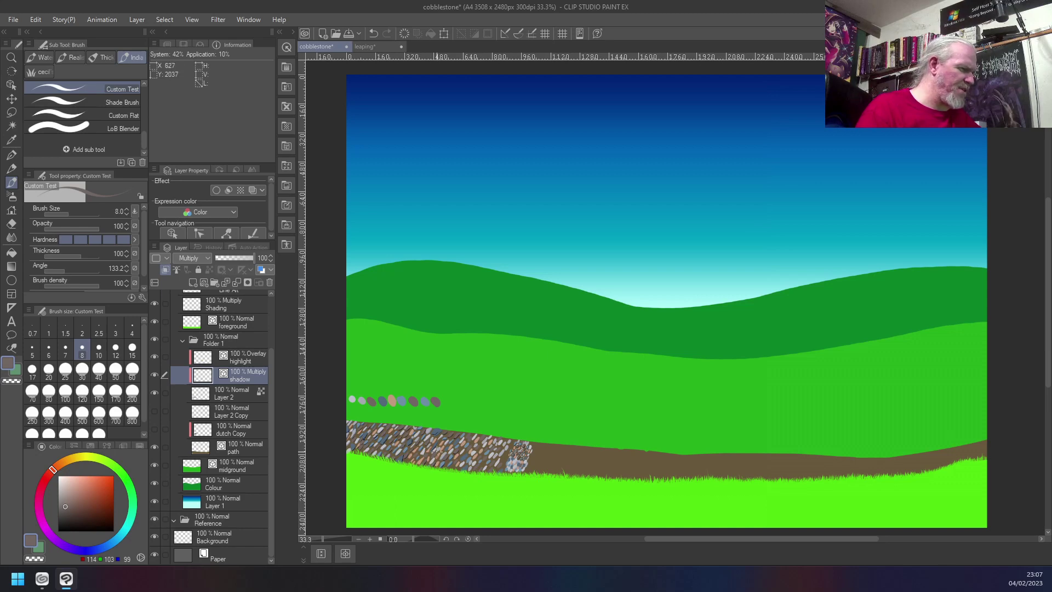
pyautogui.scroll(5, 429, 461)
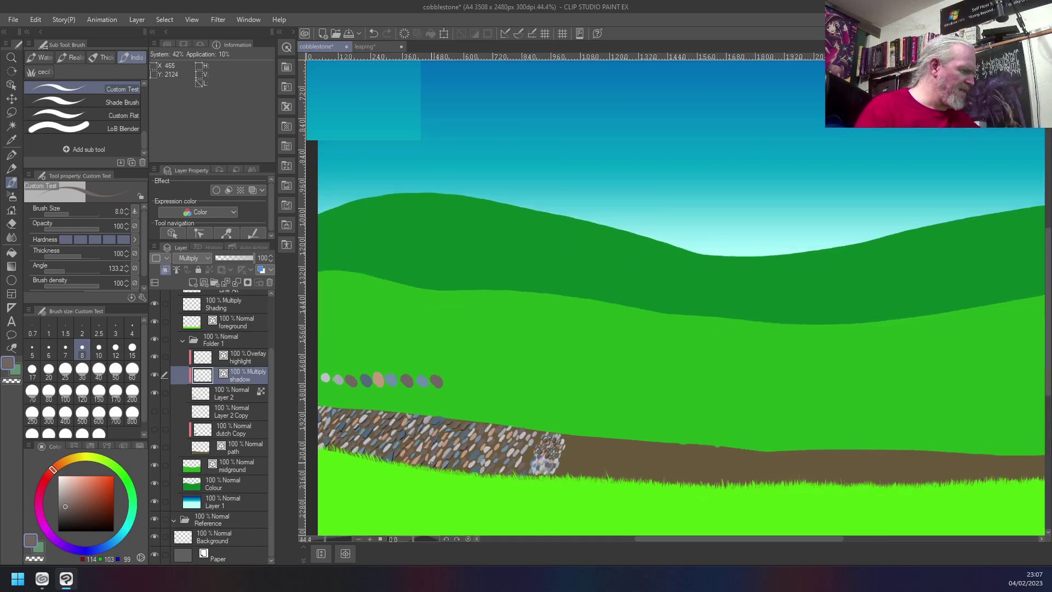
pyautogui.scroll(5, 608, 442)
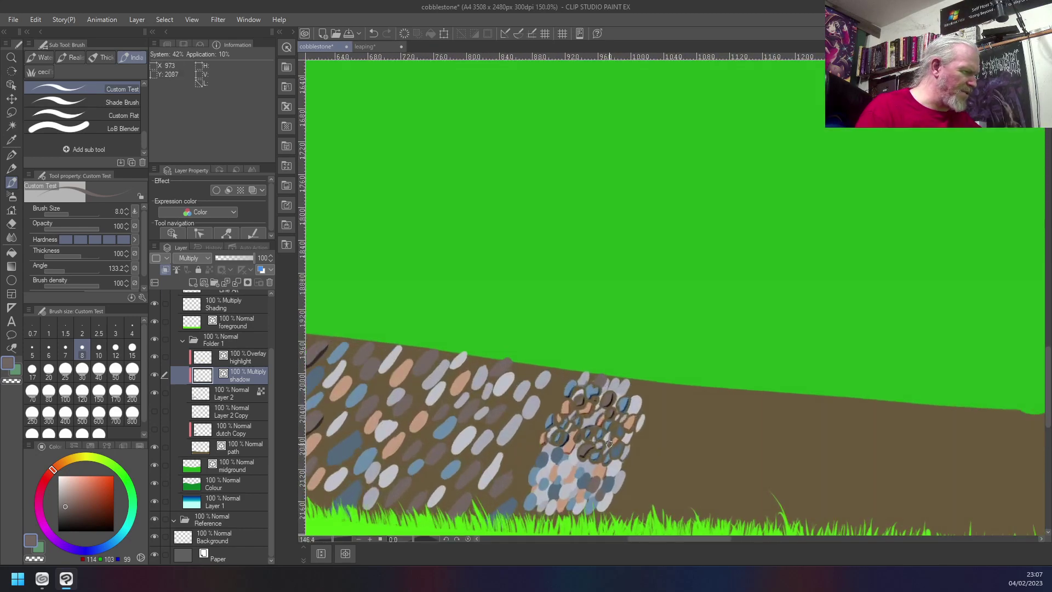
pyautogui.scroll(1, 608, 442)
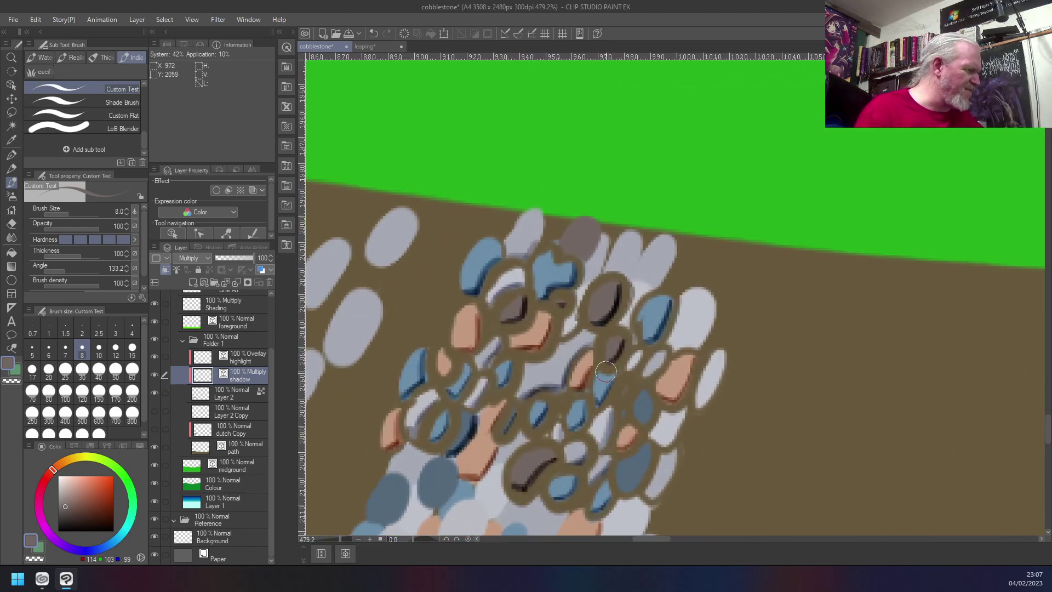
pyautogui.scroll(-6, 605, 372)
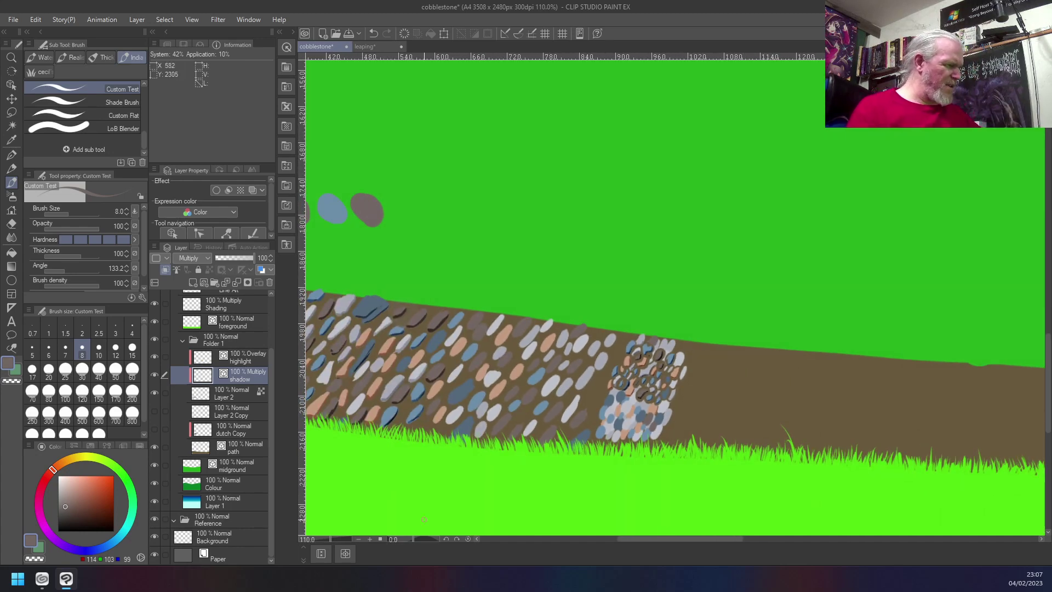
pyautogui.moveTo(671, 542); pyautogui.dragTo(609, 537)
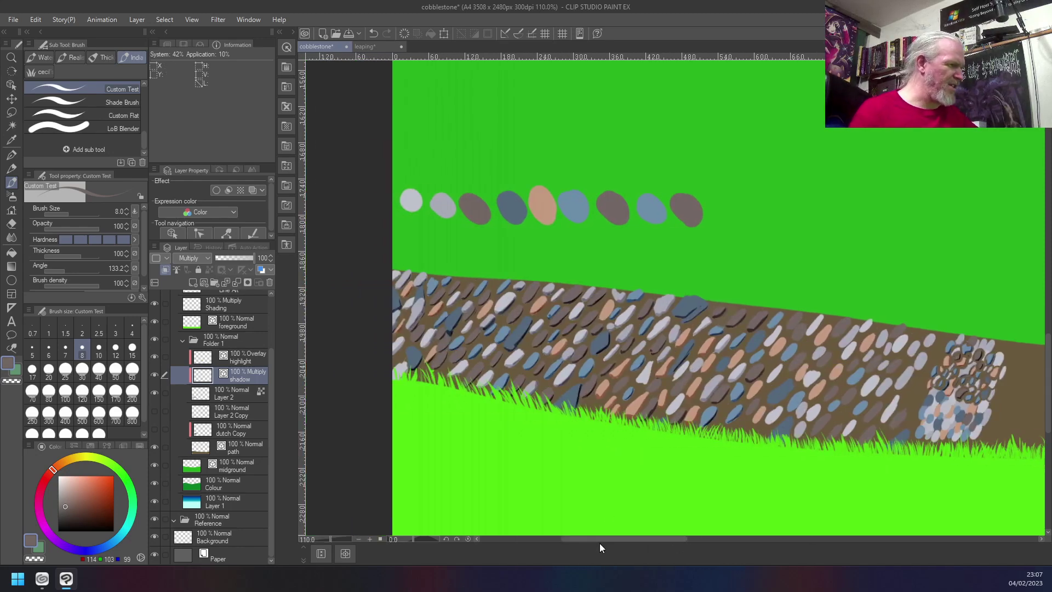
# - Sample the palest grey swatch and increase the brush size to 40
pyautogui.rightClick(405, 202)
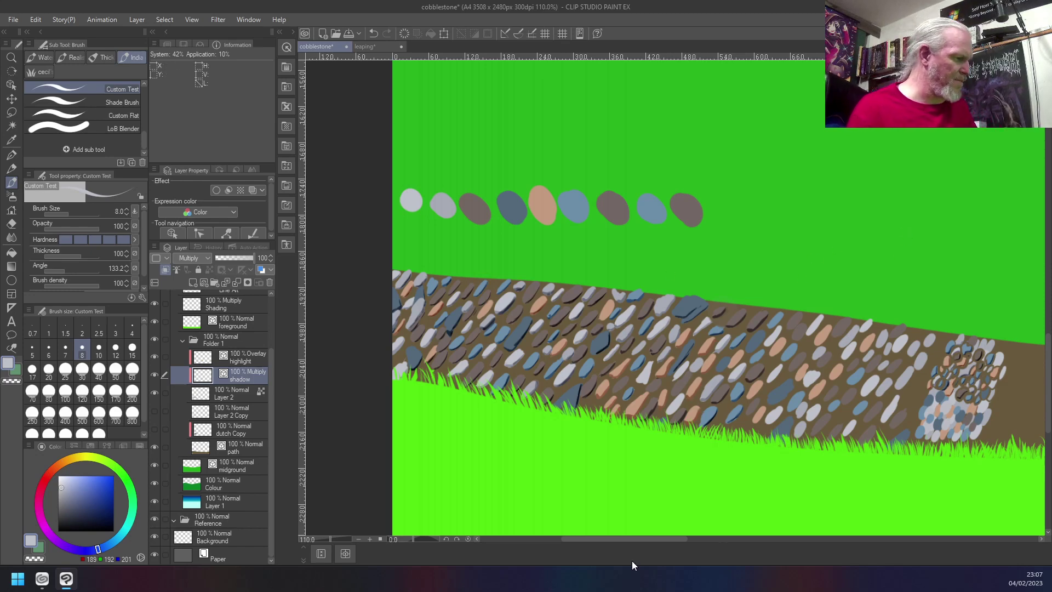
pyautogui.moveTo(625, 539); pyautogui.dragTo(704, 537)
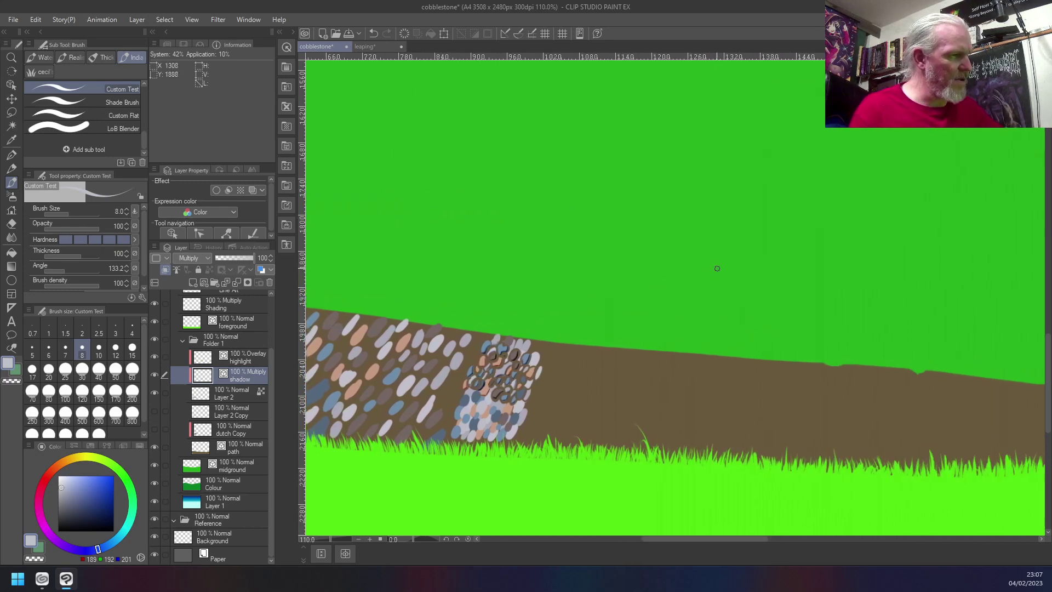
pyautogui.press(']')
pyautogui.press(']')
pyautogui.press(']')
pyautogui.press(']')
pyautogui.press(']')
pyautogui.press(']')
pyautogui.press(']')
pyautogui.press(']')
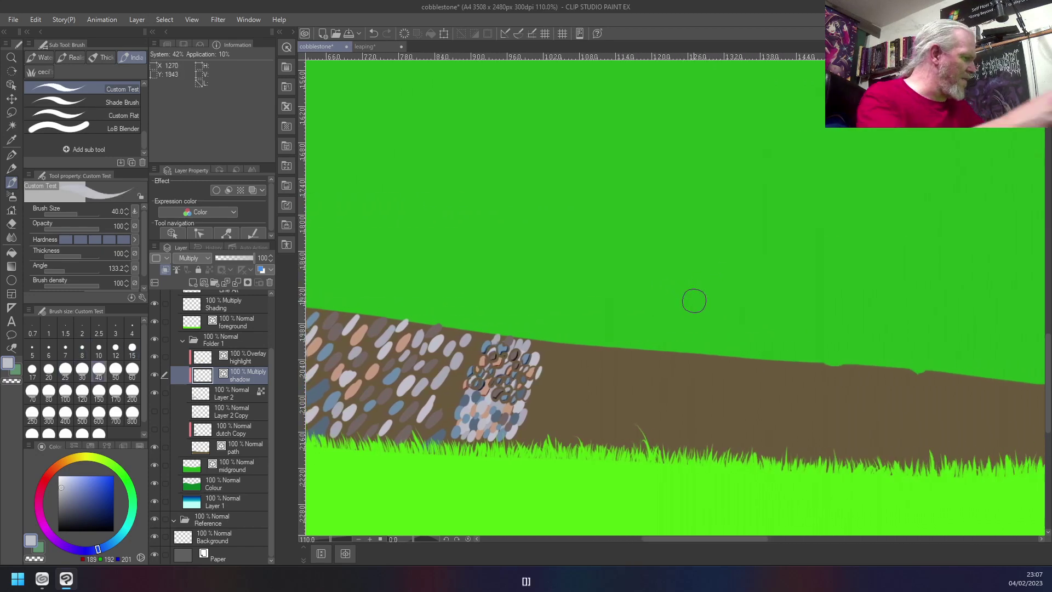
# - Paint a pale grey oval stone on Layer 2, on the green hill above the bare stretch of path
pyautogui.click(235, 413)
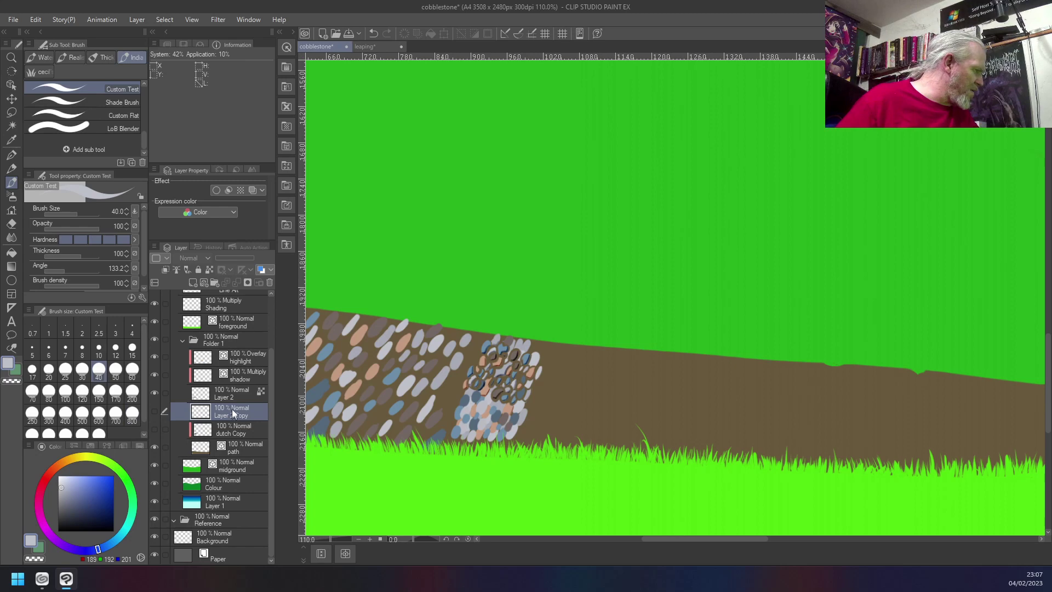
pyautogui.click(244, 395)
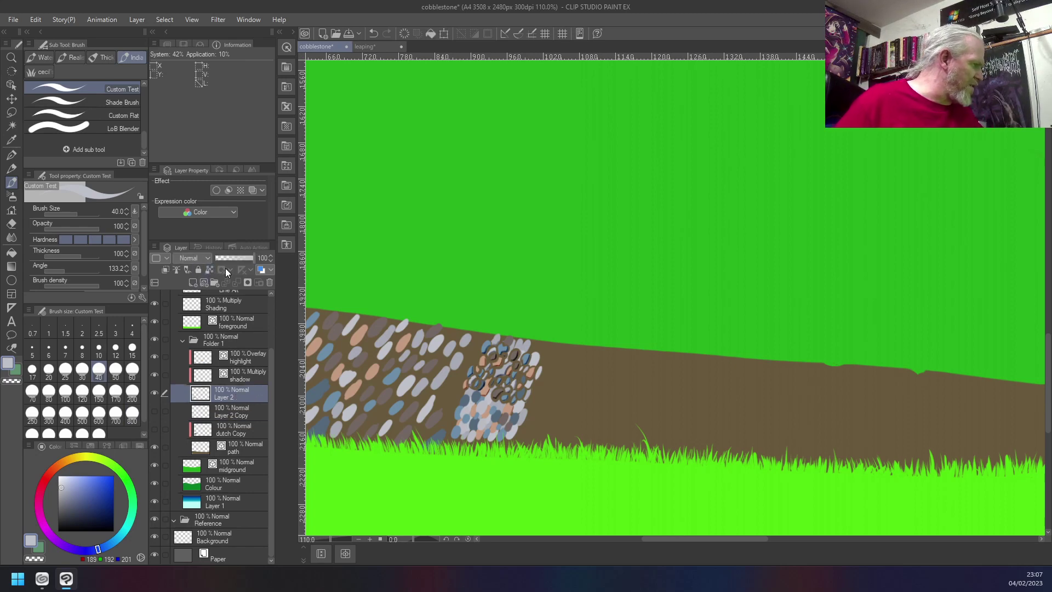
pyautogui.moveTo(680, 280); pyautogui.dragTo(681, 288)
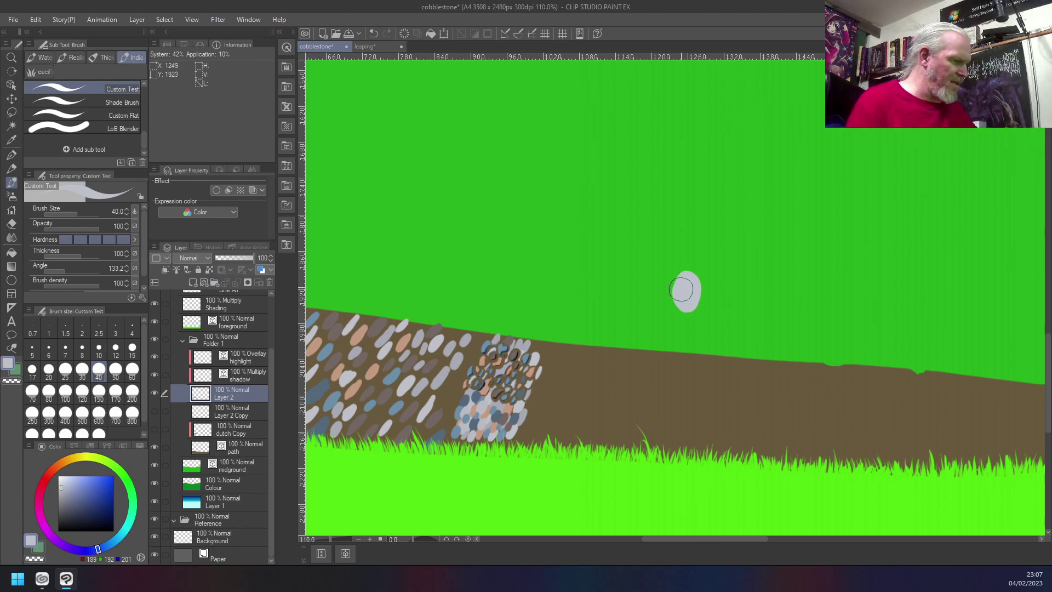
pyautogui.scroll(-5, 643, 277)
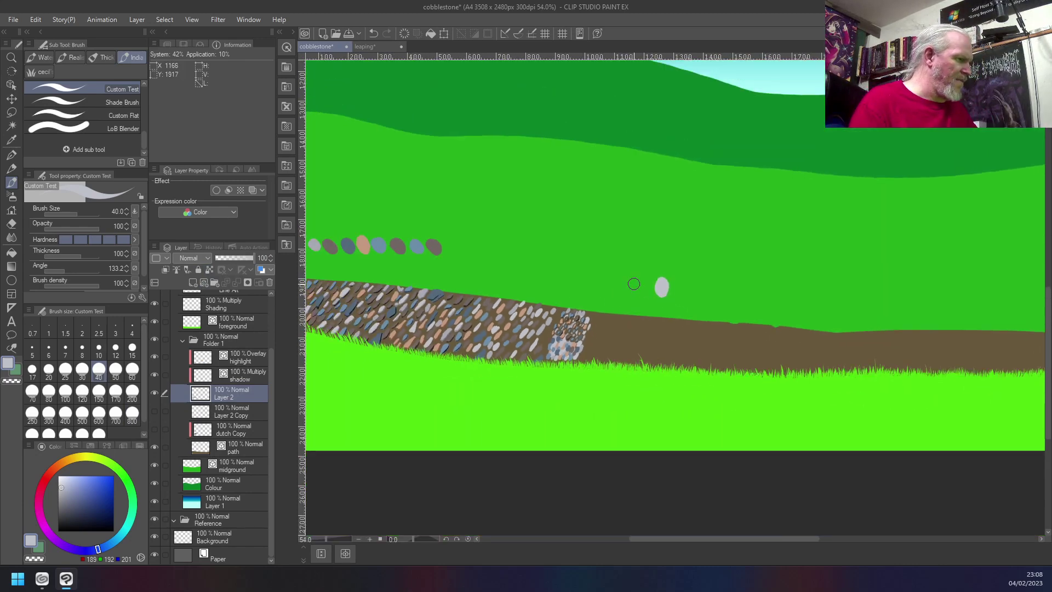
pyautogui.scroll(-1, 598, 302)
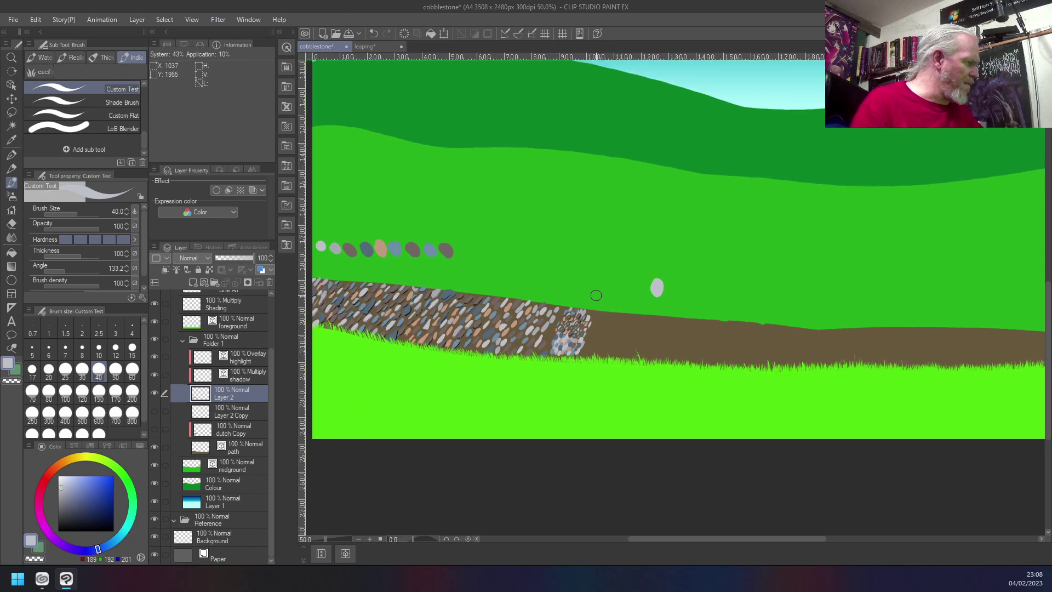
# - Paint a mid-grey and a lightened grey-brown oval stone beside the pale one, sampling the second and third swatches
pyautogui.rightClick(335, 248)
pyautogui.moveTo(674, 298); pyautogui.dragTo(669, 286)
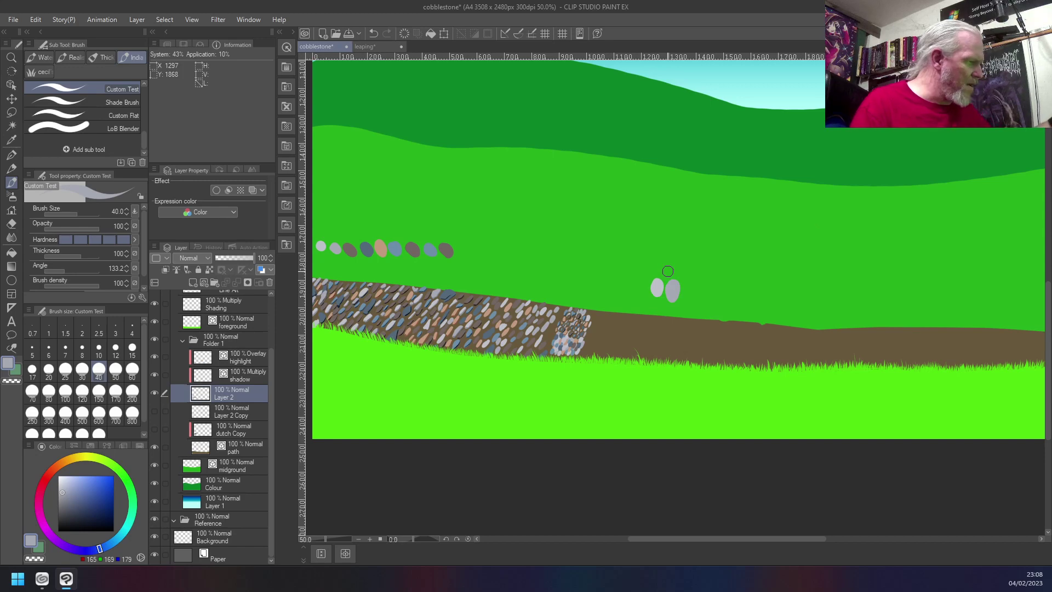
pyautogui.rightClick(352, 248)
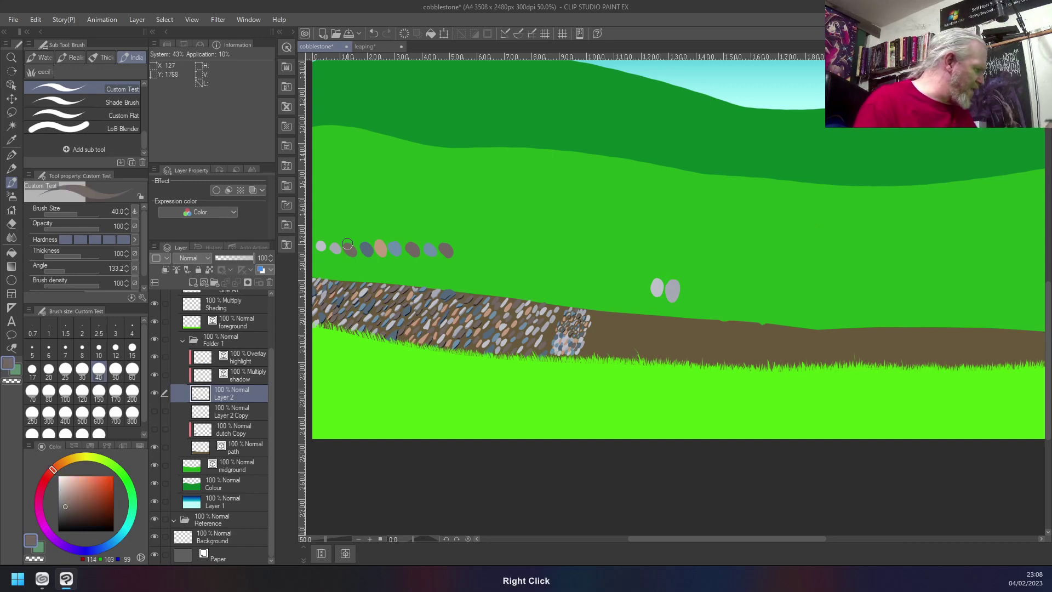
pyautogui.click(68, 499)
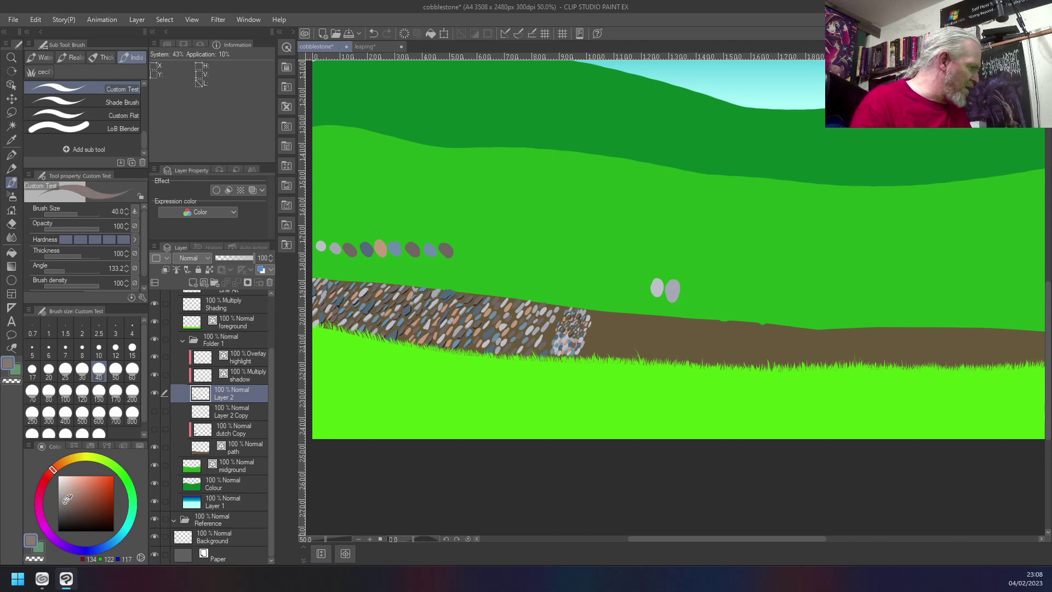
pyautogui.moveTo(64, 499); pyautogui.dragTo(64, 497)
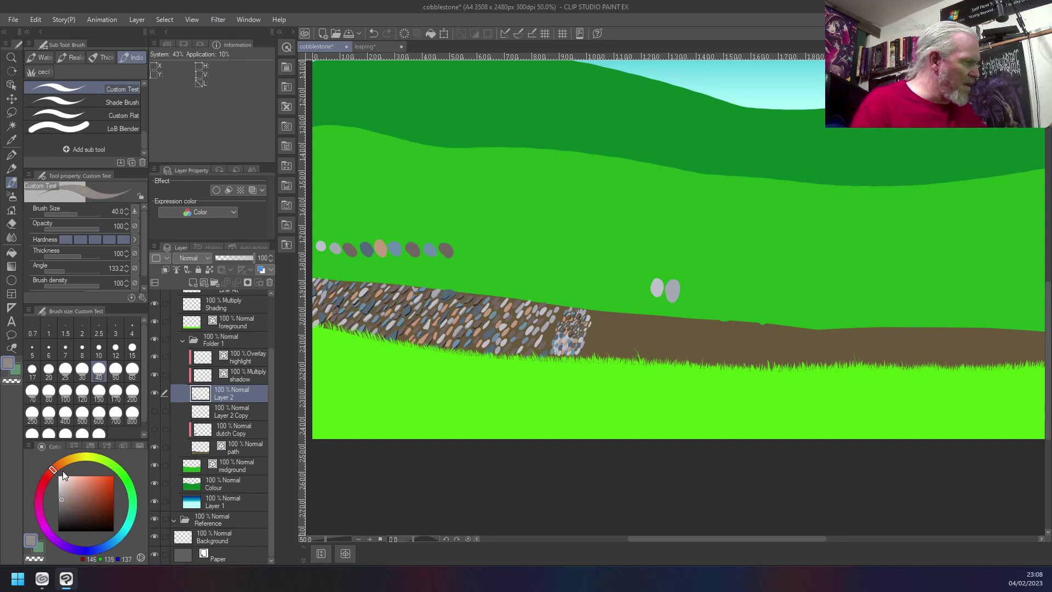
pyautogui.moveTo(689, 296)
pyautogui.mouseDown()
pyautogui.moveTo(690, 285)
pyautogui.moveTo(689, 295)
pyautogui.mouseUp()
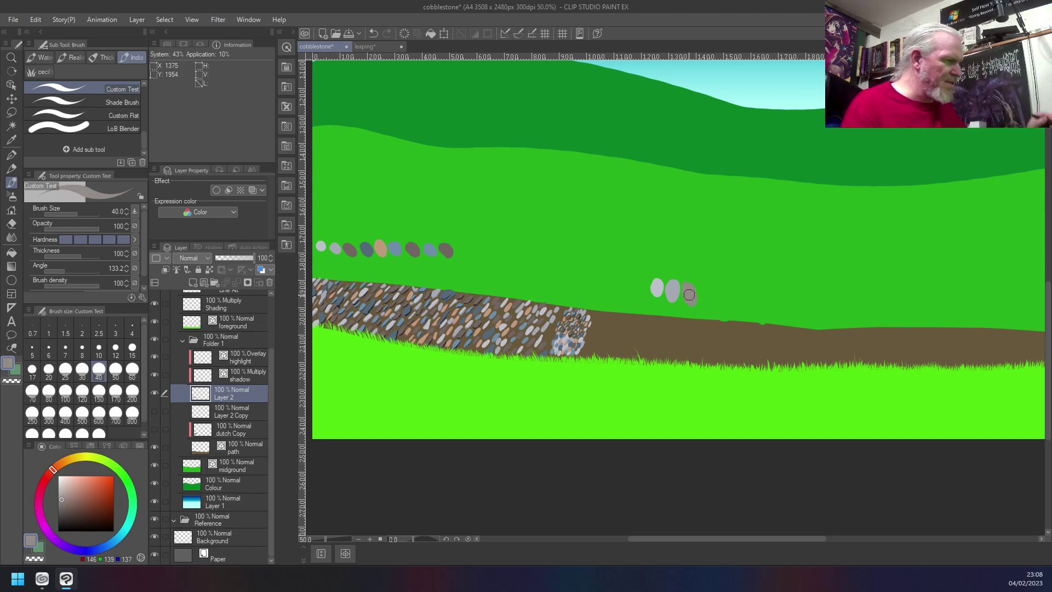
# - Sample the dark slate-blue fourth swatch, lighten the colour, and paint it as the fourth oval stone in the new row
pyautogui.rightClick(366, 249)
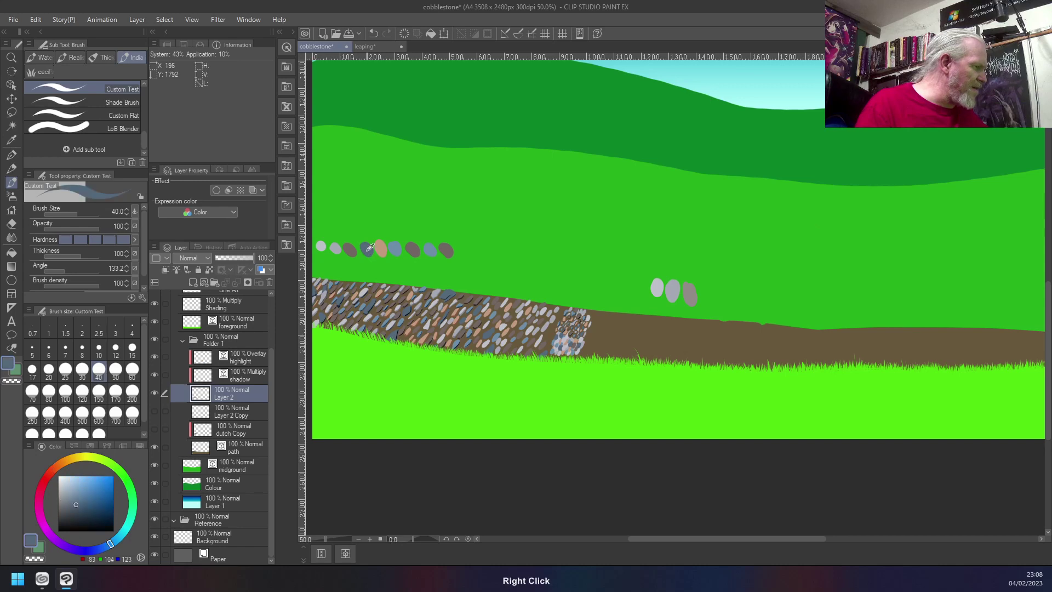
pyautogui.click(71, 503)
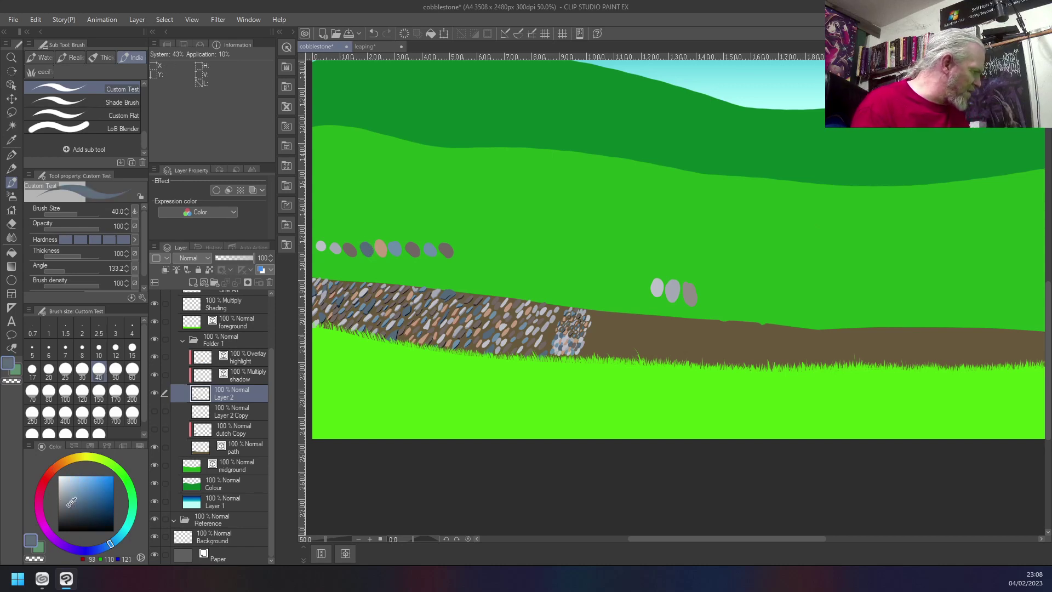
pyautogui.moveTo(71, 503); pyautogui.dragTo(70, 501)
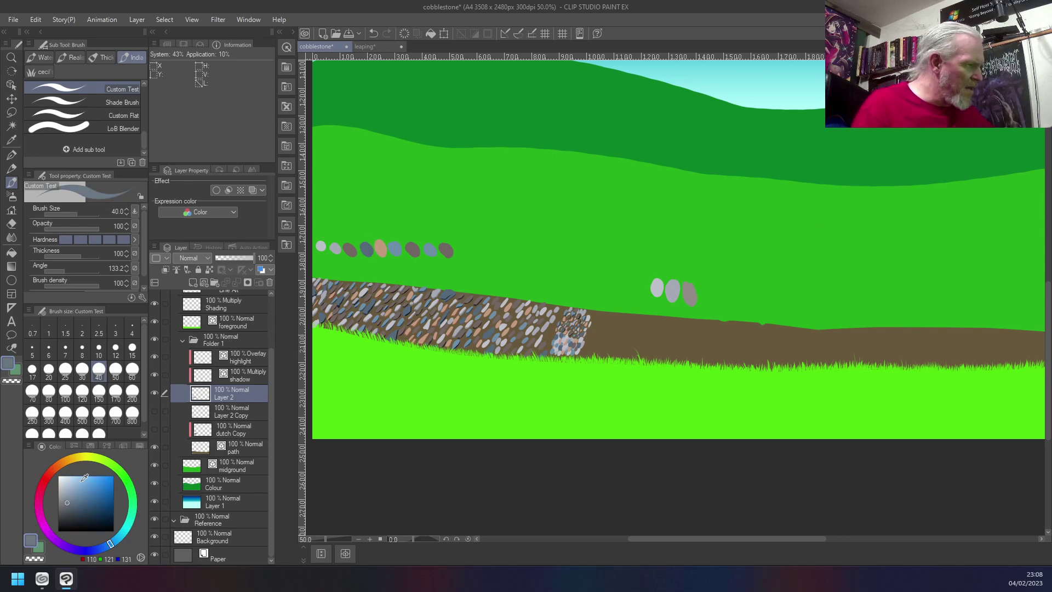
pyautogui.moveTo(704, 303); pyautogui.dragTo(702, 288)
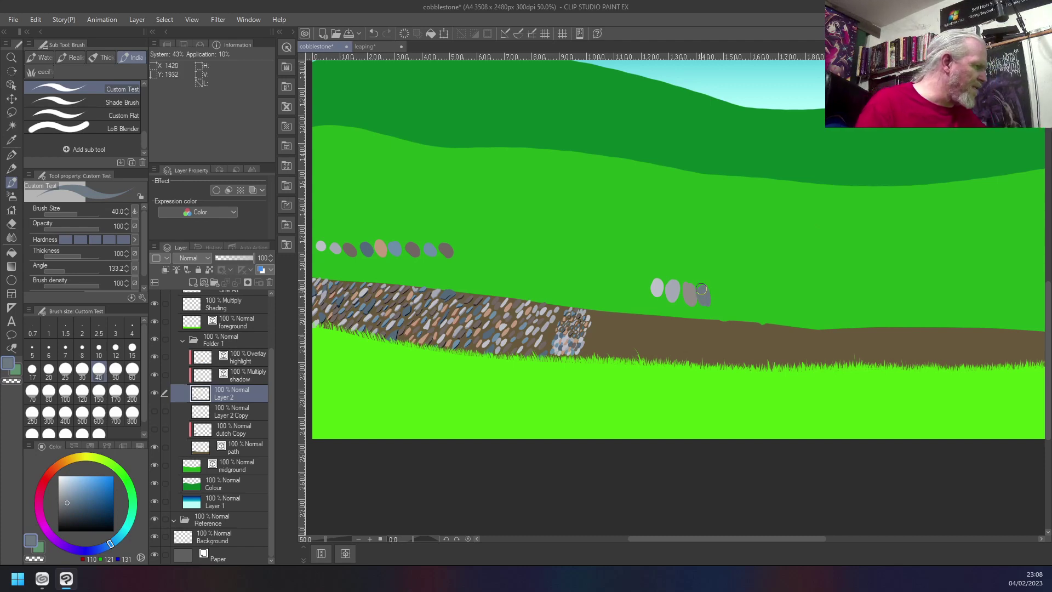
# - Add a muted peach stone and a lightened blue stone to the new row, based on the fifth and sixth swatches
pyautogui.rightClick(381, 245)
pyautogui.click(73, 486)
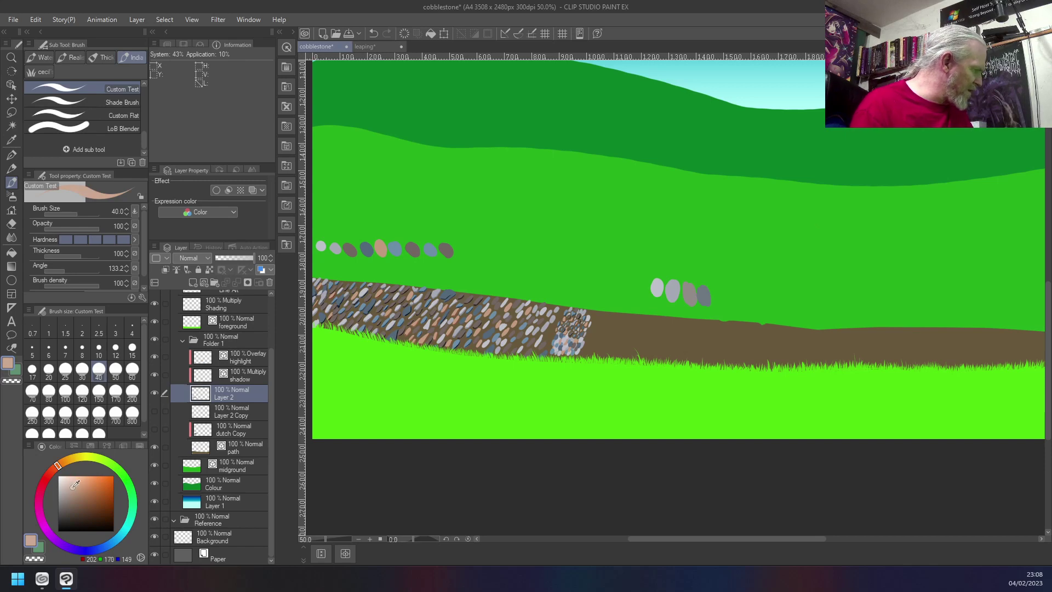
pyautogui.moveTo(720, 288); pyautogui.dragTo(719, 298)
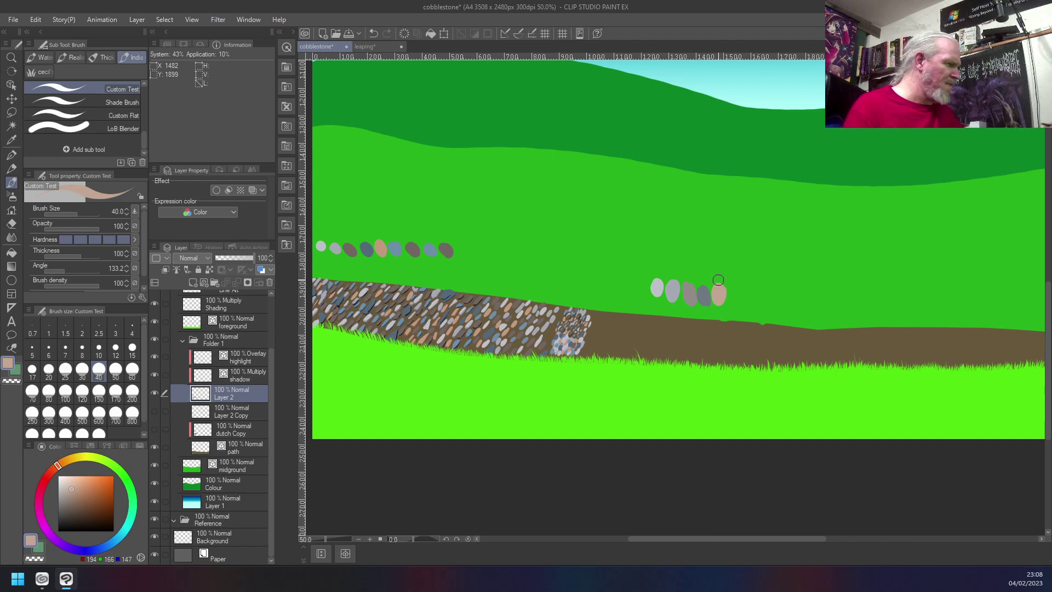
pyautogui.rightClick(395, 245)
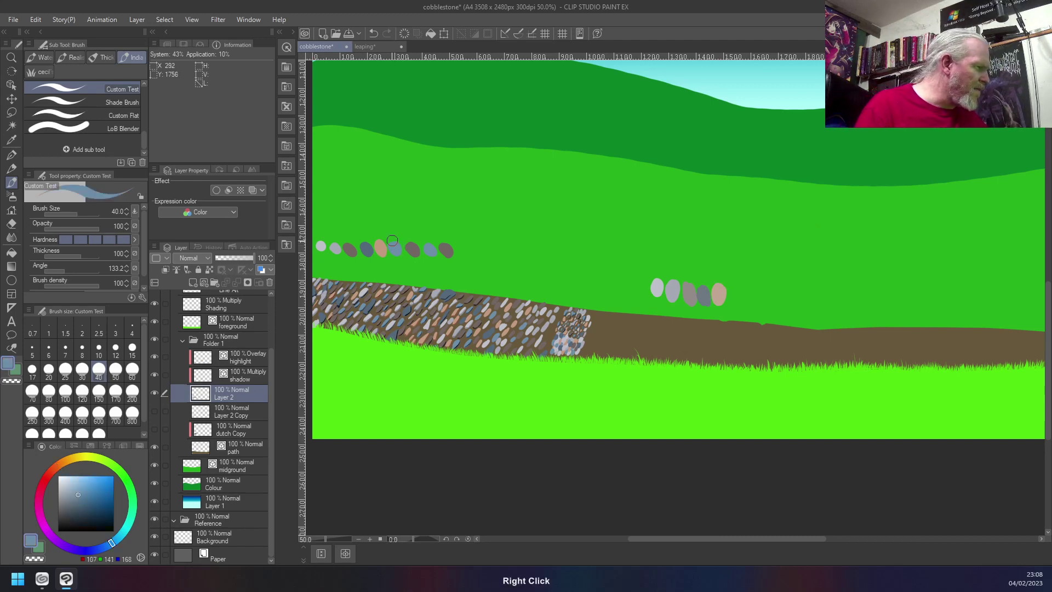
pyautogui.click(70, 494)
pyautogui.moveTo(735, 303); pyautogui.dragTo(732, 291)
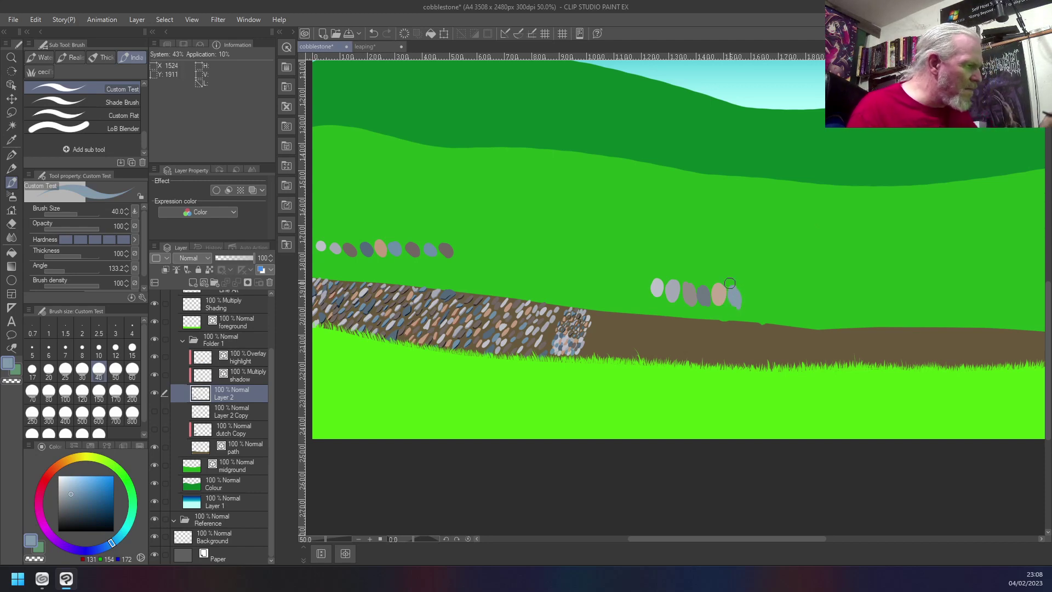
# - Complete the new row with lighter grey-brown, blue-grey and pinkish-grey ovals based on the last three swatches
pyautogui.rightClick(412, 248)
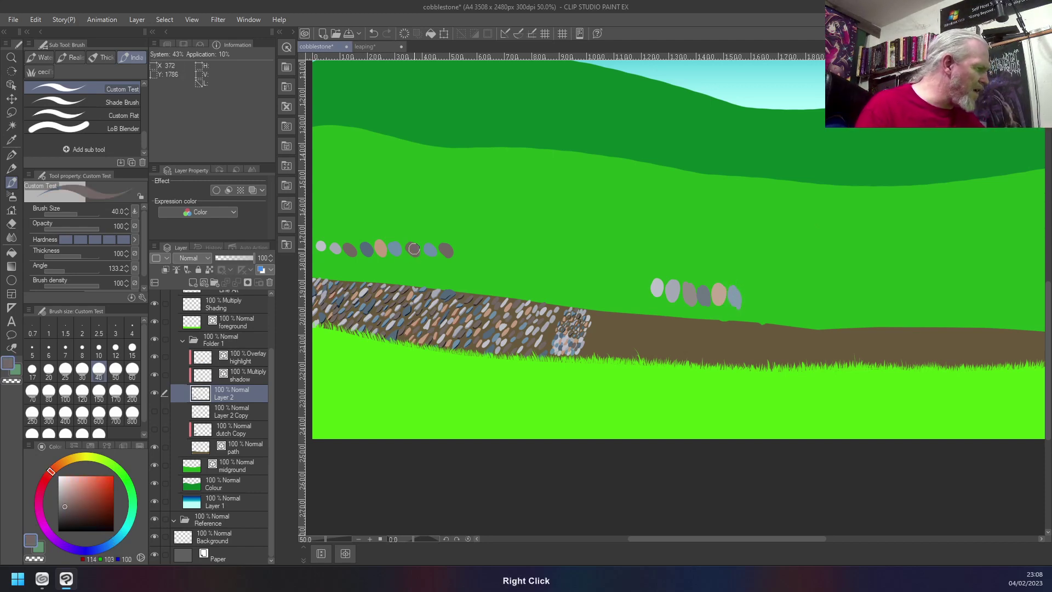
pyautogui.click(65, 496)
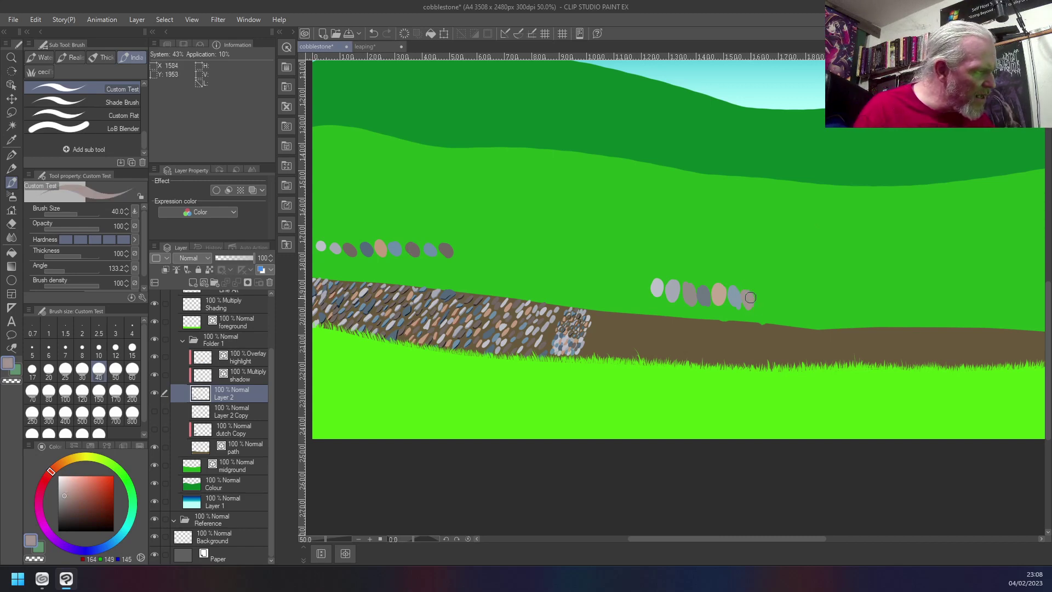
pyautogui.rightClick(431, 247)
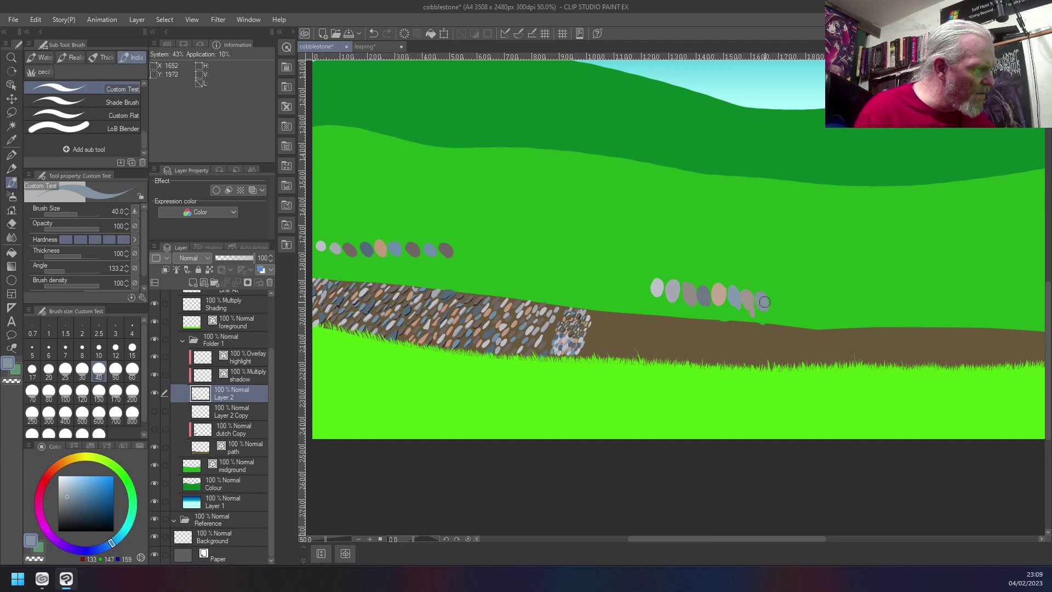
pyautogui.rightClick(446, 249)
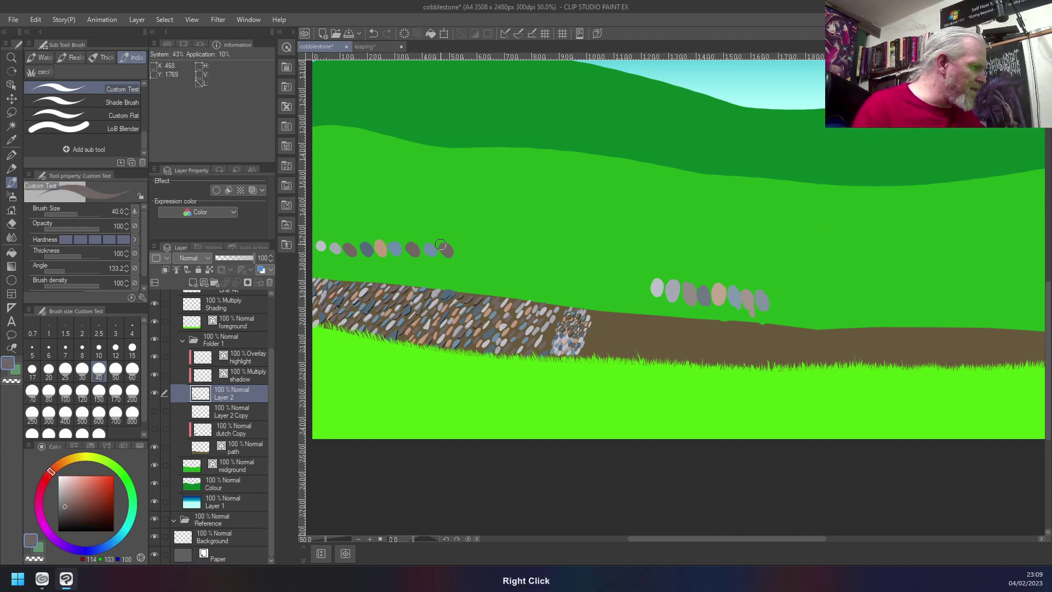
pyautogui.click(64, 492)
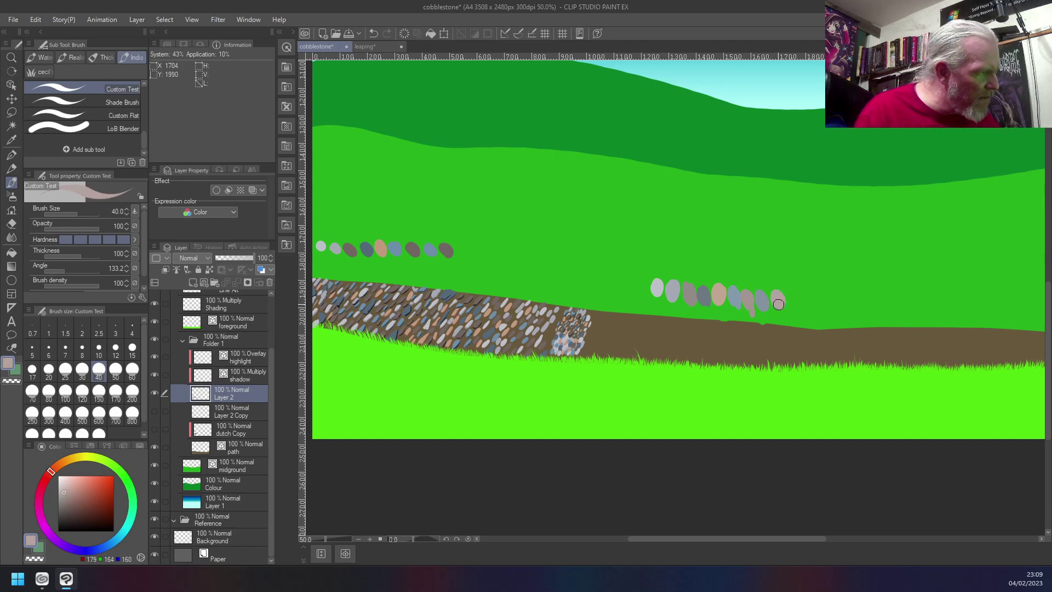
pyautogui.scroll(5, 773, 291)
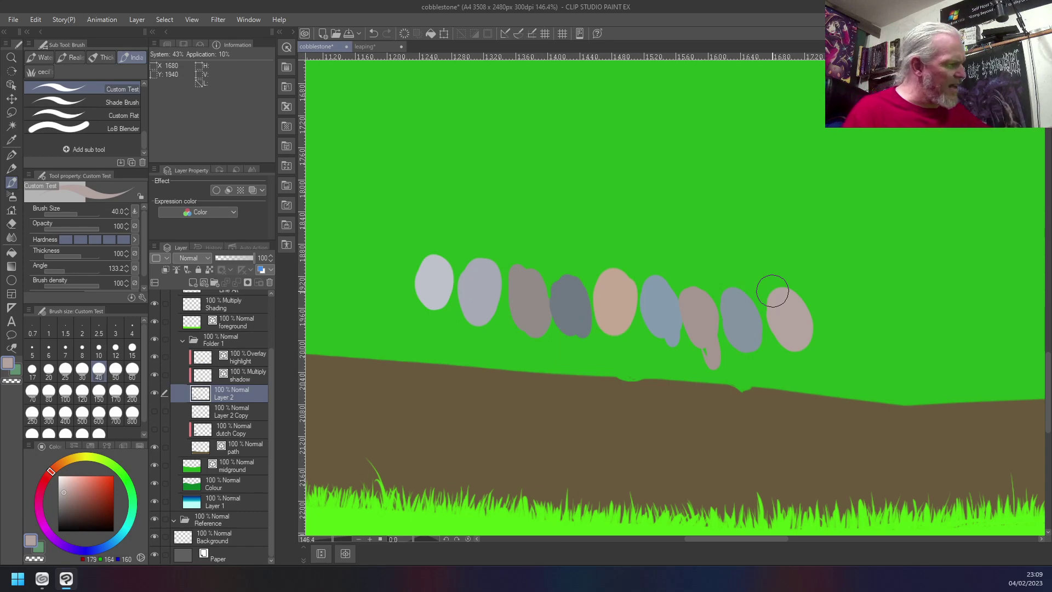
pyautogui.scroll(-3, 772, 291)
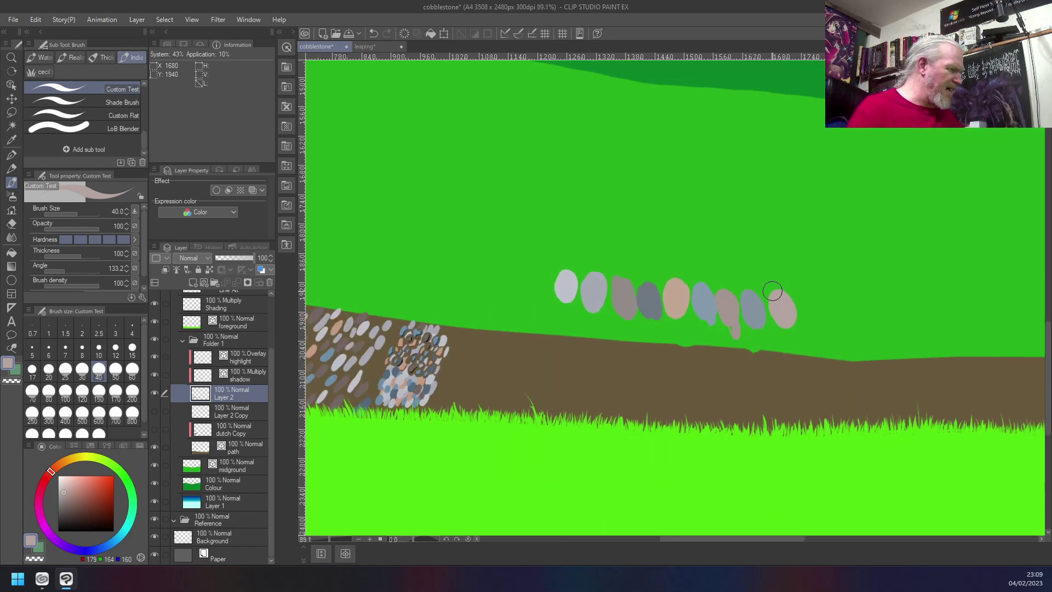
pyautogui.scroll(5, 621, 353)
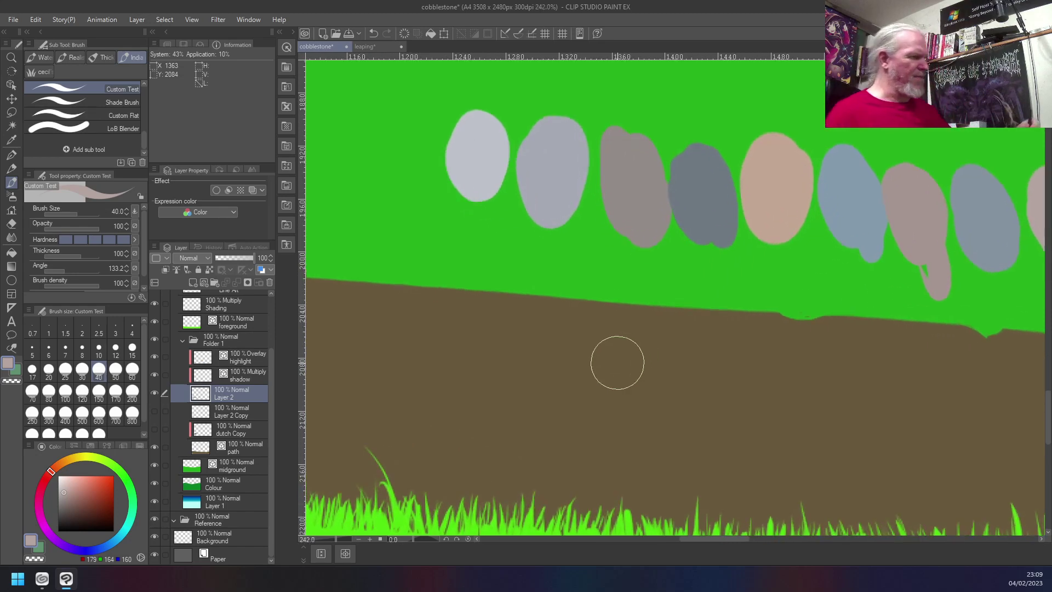
pyautogui.scroll(-8, 617, 362)
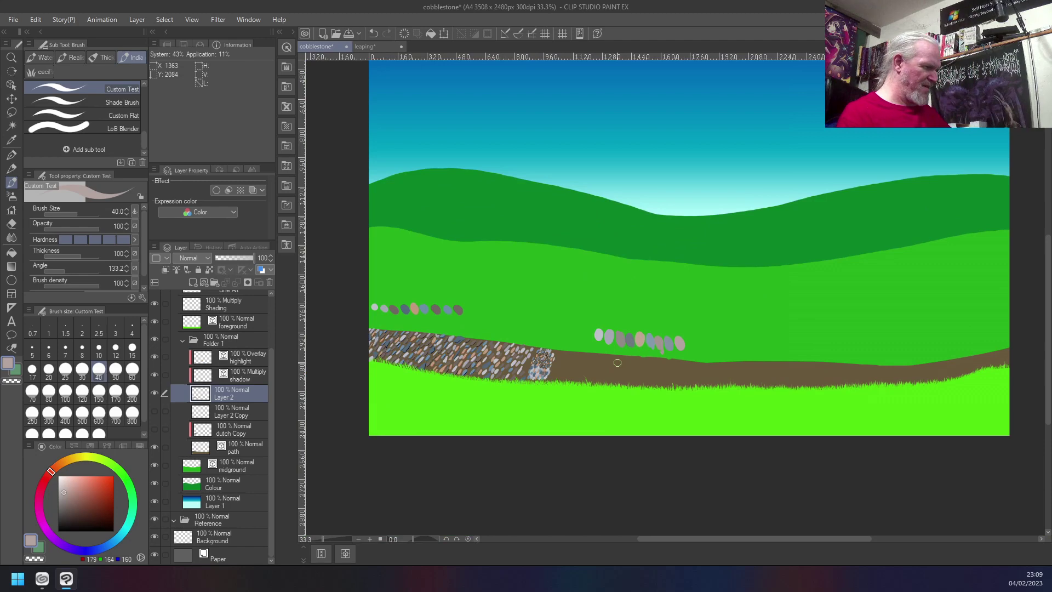
# - Reduce the brush size to 5 and draw thin slanted pinkish-grey guide lines across the bare brown path on Layer 2
pyautogui.scroll(5, 617, 363)
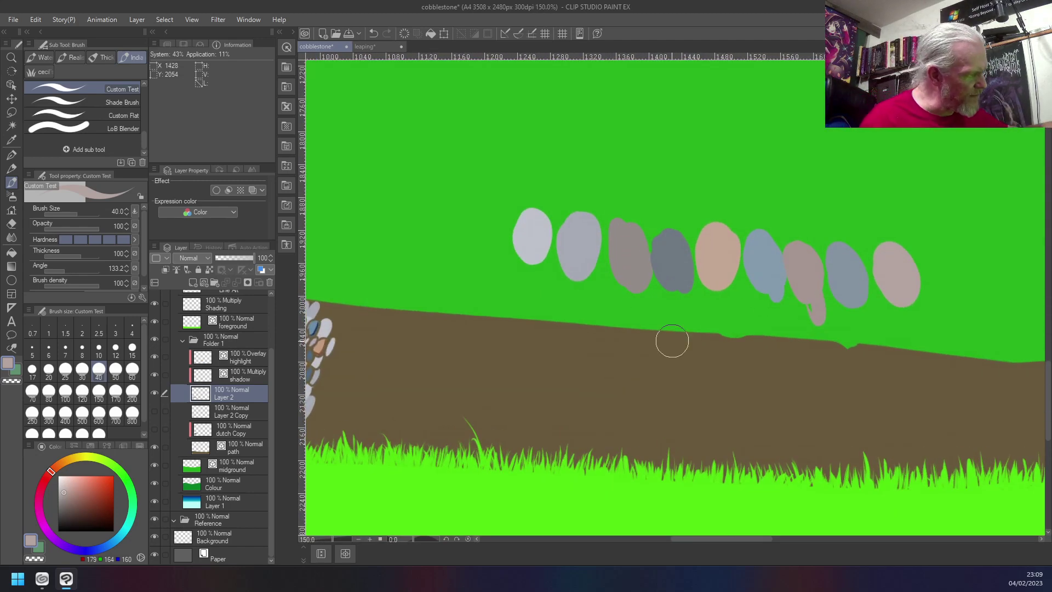
pyautogui.press('[')
pyautogui.press('[')
pyautogui.press('[')
pyautogui.press('[')
pyautogui.press('[')
pyautogui.press('[')
pyautogui.press('[')
pyautogui.press('[')
pyautogui.press('[')
pyautogui.press('[')
pyautogui.press('[')
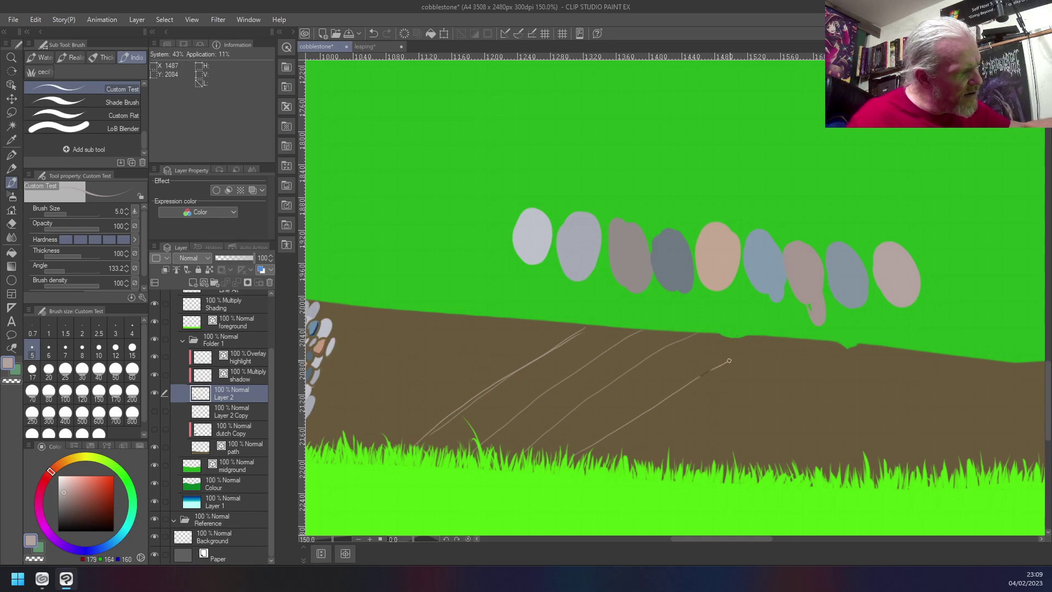
pyautogui.moveTo(719, 337); pyautogui.dragTo(580, 450)
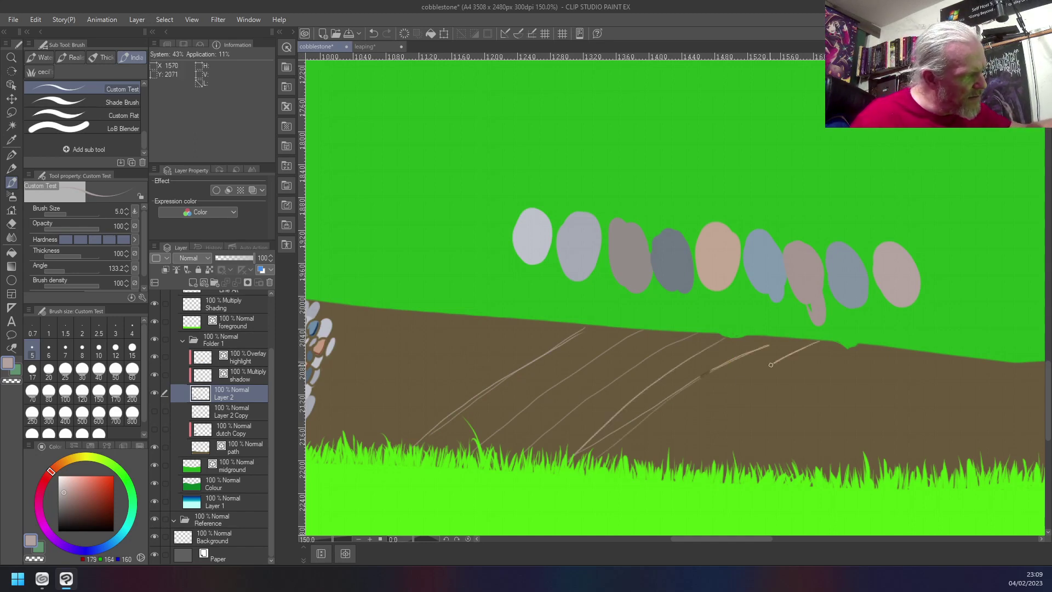
pyautogui.moveTo(771, 365); pyautogui.dragTo(669, 450)
pyautogui.moveTo(848, 352); pyautogui.dragTo(727, 463)
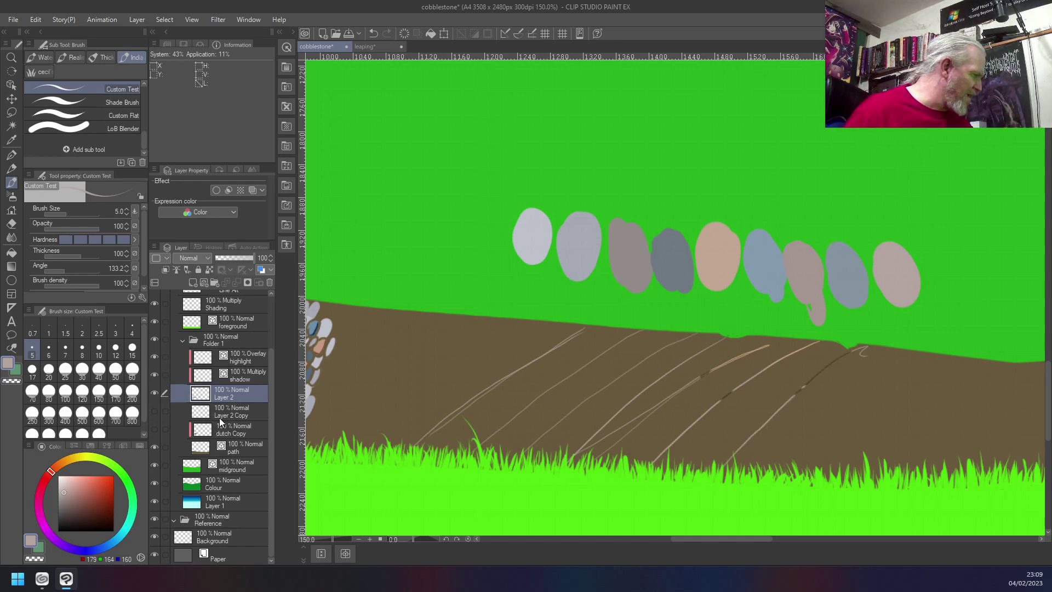
# - Erase the stray dark marks over the guide lines on the Multiply shadow layer, using transparent colour and brush size 80
pyautogui.click(246, 375)
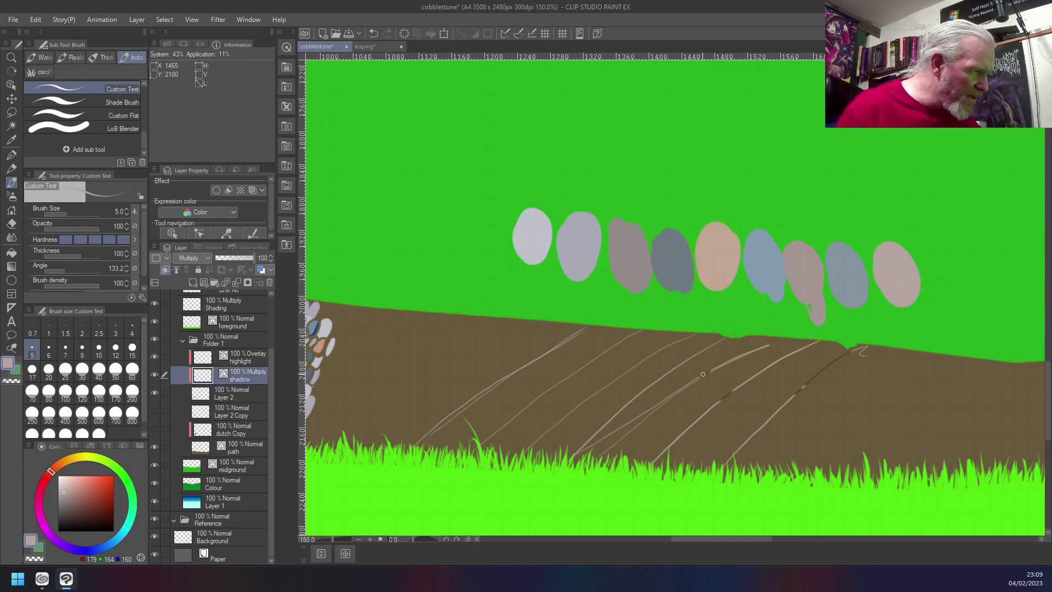
pyautogui.press(']')
pyautogui.press(']')
pyautogui.press(']')
pyautogui.press(']')
pyautogui.press(']')
pyautogui.press(']')
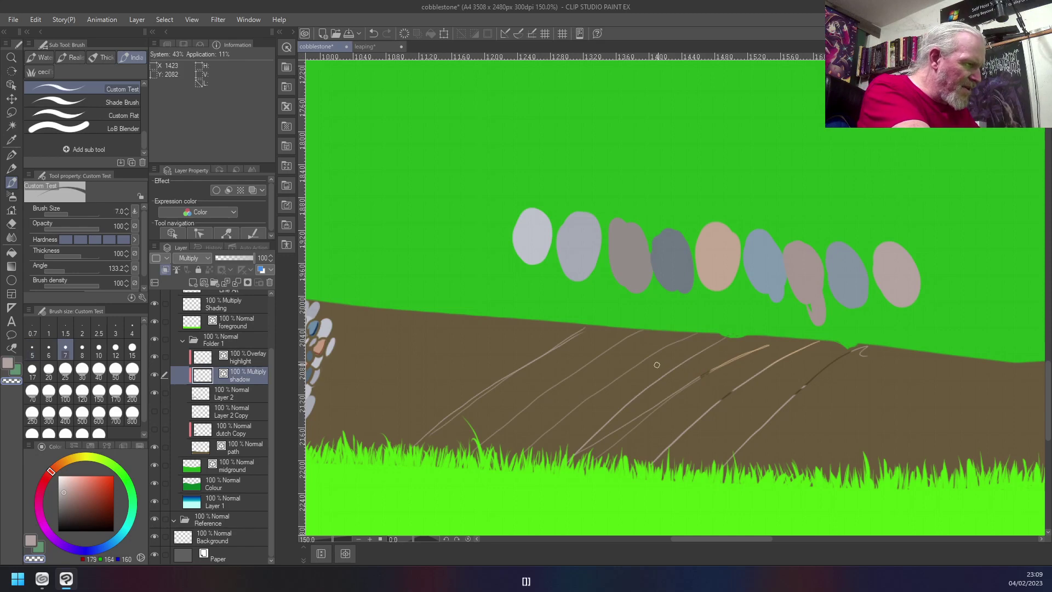
pyautogui.press(']')
pyautogui.press(']')
pyautogui.press(']')
pyautogui.press(']')
pyautogui.press(']')
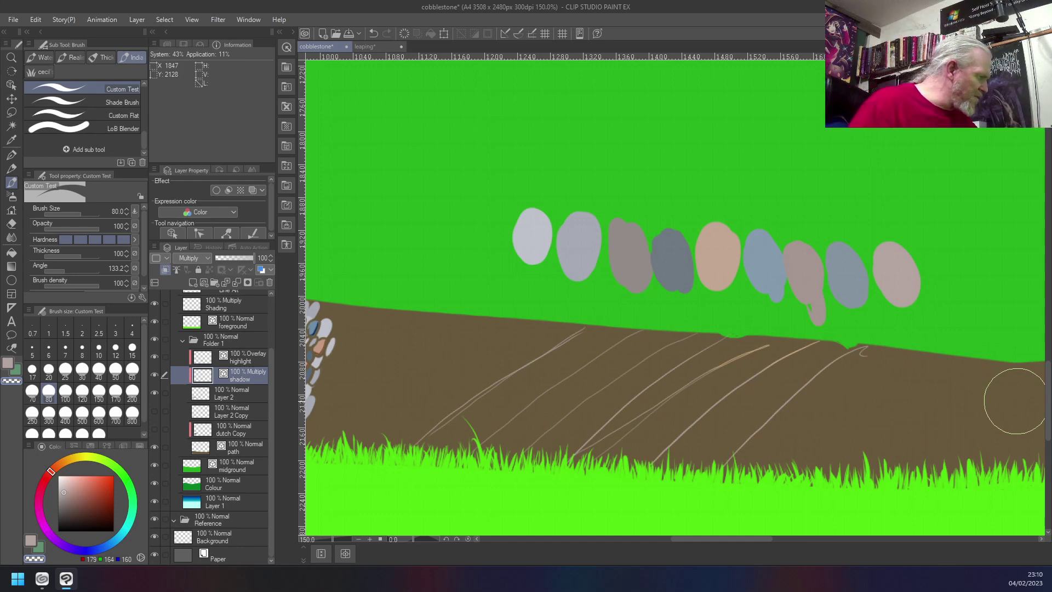
# - Return to Layer 2, sample the palest grey stone of the new row, and set the brush size to 8
pyautogui.click(249, 395)
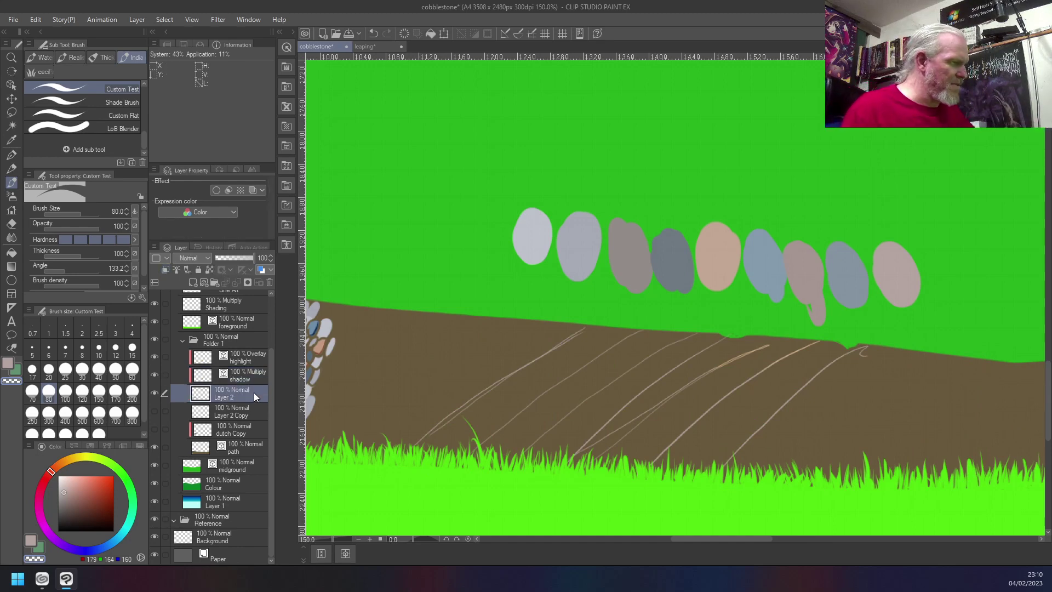
pyautogui.rightClick(523, 239)
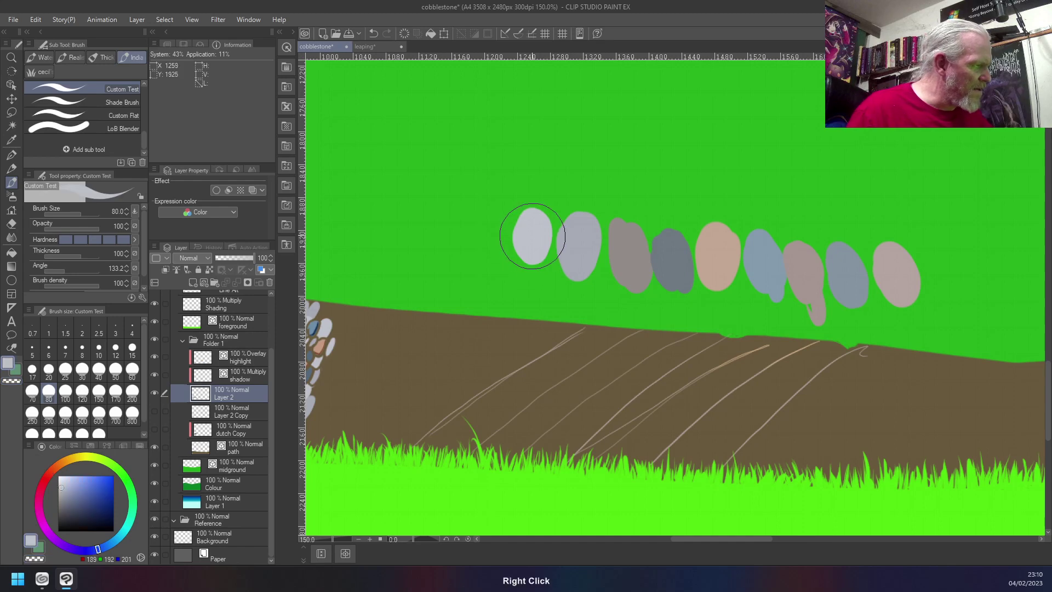
pyautogui.press('[')
pyautogui.press('[')
pyautogui.press('[')
pyautogui.press('[')
pyautogui.press('[')
pyautogui.press('[')
pyautogui.press('[')
pyautogui.press('[')
pyautogui.press('[')
pyautogui.press('[')
pyautogui.press('[')
pyautogui.press('[')
pyautogui.press('[')
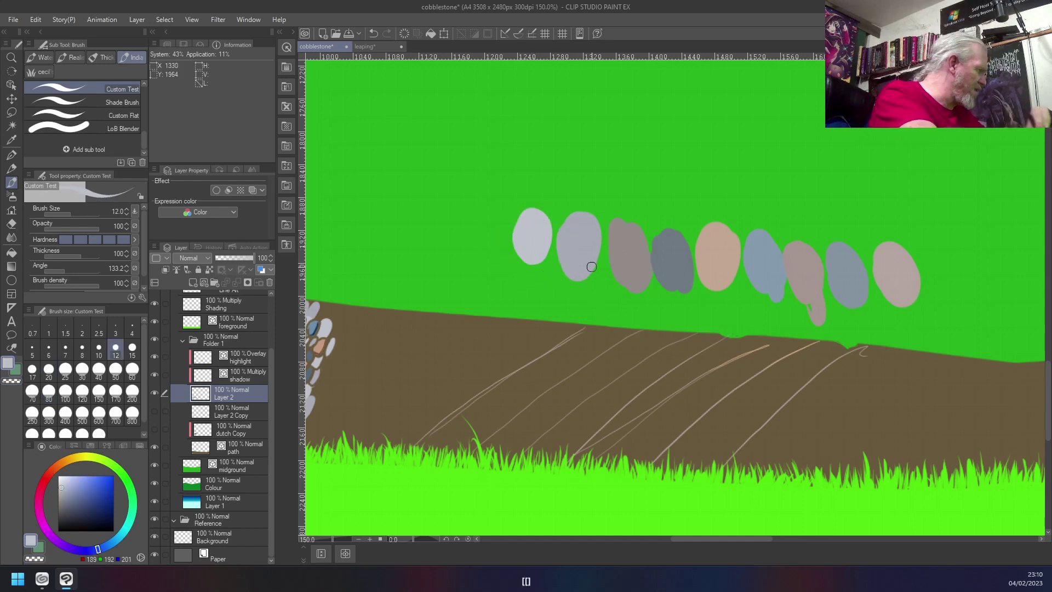
pyautogui.press(']')
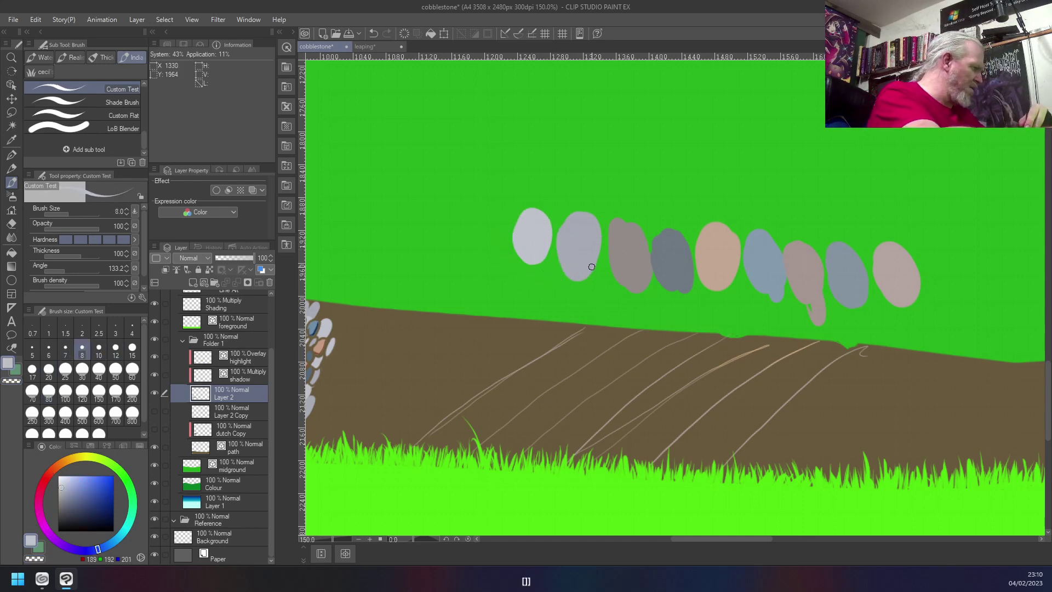
# - Draw pale grey slanted, slightly curved lines across the bare stretch of path, from the hill edge to the grass
pyautogui.moveTo(917, 353); pyautogui.dragTo(762, 466)
pyautogui.moveTo(955, 361); pyautogui.dragTo(812, 465)
pyautogui.moveTo(864, 346); pyautogui.dragTo(693, 463)
pyautogui.moveTo(874, 349); pyautogui.dragTo(694, 461)
pyautogui.moveTo(786, 355); pyautogui.dragTo(634, 460)
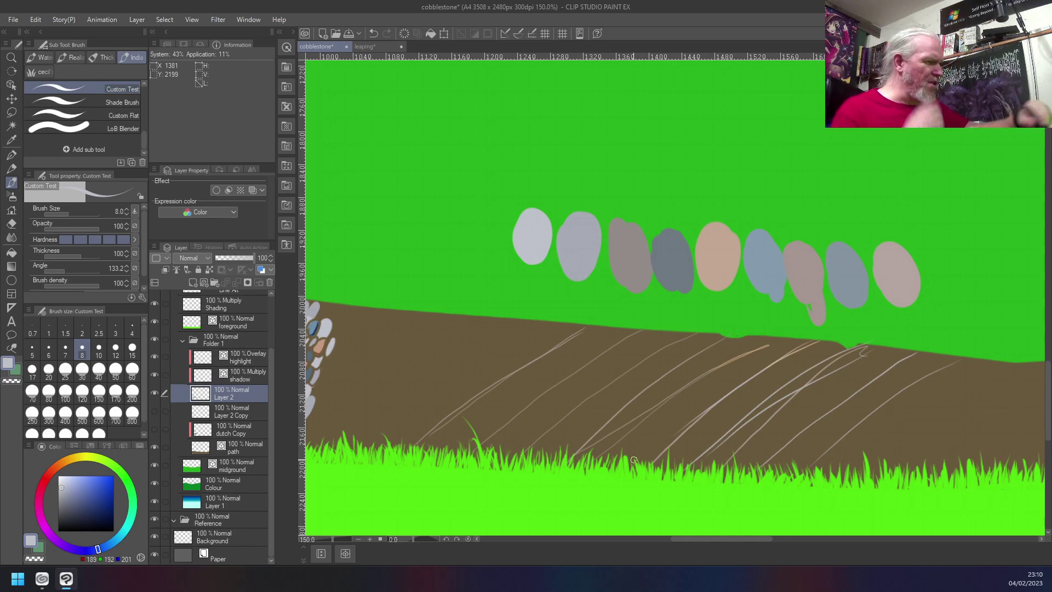
pyautogui.moveTo(583, 327)
pyautogui.mouseDown()
pyautogui.moveTo(428, 439)
pyautogui.moveTo(493, 367)
pyautogui.moveTo(414, 423)
pyautogui.mouseUp()
pyautogui.moveTo(641, 340)
pyautogui.mouseDown()
pyautogui.moveTo(474, 445)
pyautogui.moveTo(534, 398)
pyautogui.moveTo(485, 445)
pyautogui.mouseUp()
pyautogui.moveTo(722, 342)
pyautogui.mouseDown()
pyautogui.moveTo(560, 442)
pyautogui.moveTo(592, 417)
pyautogui.moveTo(542, 462)
pyautogui.mouseUp()
pyautogui.moveTo(782, 338)
pyautogui.mouseDown()
pyautogui.moveTo(581, 459)
pyautogui.moveTo(623, 436)
pyautogui.mouseUp()
pyautogui.moveTo(835, 346)
pyautogui.mouseDown()
pyautogui.moveTo(697, 431)
pyautogui.moveTo(655, 472)
pyautogui.mouseUp()
pyautogui.moveTo(848, 346)
pyautogui.mouseDown()
pyautogui.moveTo(823, 353)
pyautogui.moveTo(683, 462)
pyautogui.mouseUp()
pyautogui.moveTo(919, 349)
pyautogui.mouseDown()
pyautogui.moveTo(851, 373)
pyautogui.moveTo(727, 474)
pyautogui.mouseUp()
pyautogui.moveTo(963, 350); pyautogui.dragTo(786, 465)
pyautogui.moveTo(999, 362); pyautogui.dragTo(868, 464)
pyautogui.moveTo(1033, 361); pyautogui.dragTo(932, 446)
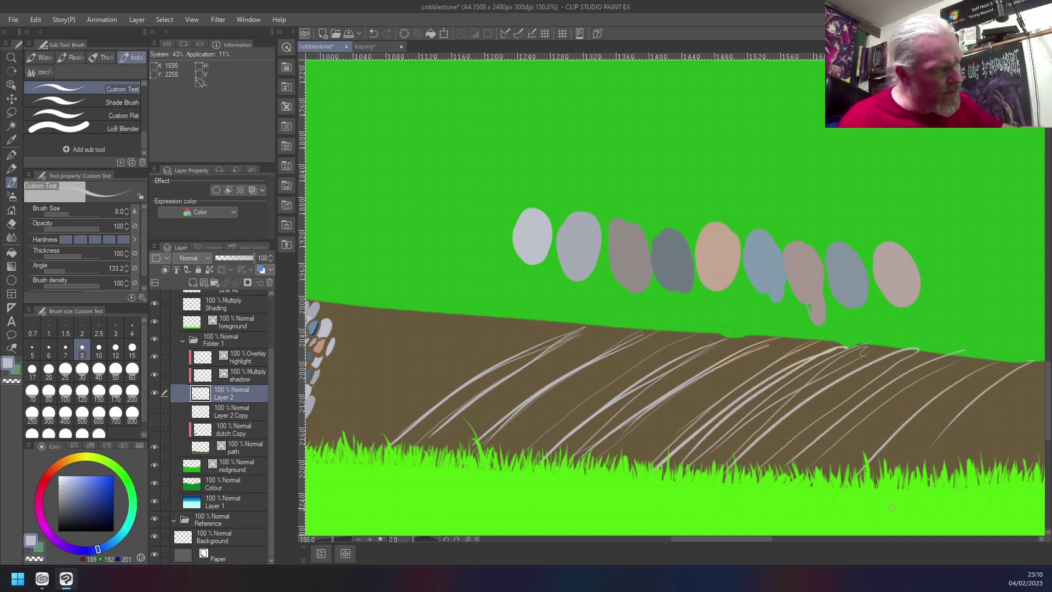
# - Add one more slanted pale grey guide line beside the existing ones, and set the brush size to 25 with the palest grey stone's colour
pyautogui.moveTo(537, 321)
pyautogui.mouseDown()
pyautogui.moveTo(415, 379)
pyautogui.moveTo(335, 442)
pyautogui.mouseUp()
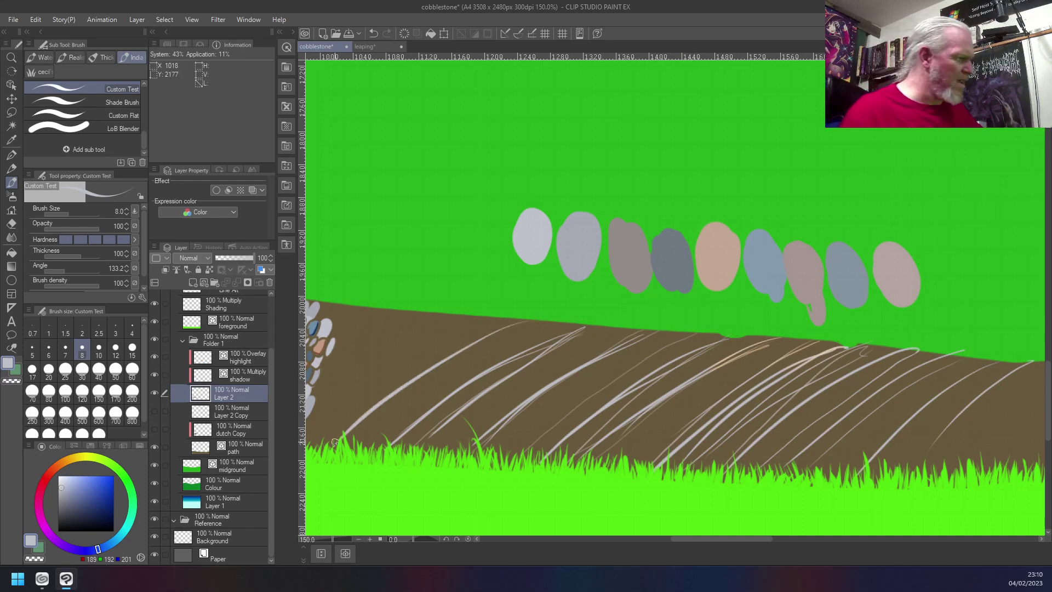
pyautogui.rightClick(532, 235)
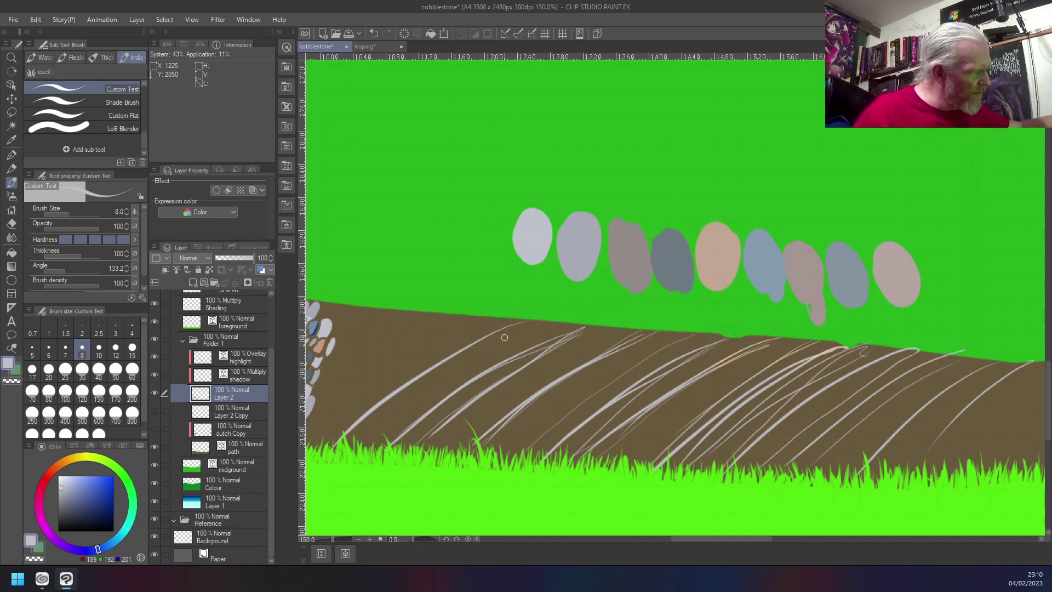
pyautogui.press(']')
pyautogui.press(']')
pyautogui.press(']')
pyautogui.press(']')
pyautogui.press(']')
pyautogui.press(']')
pyautogui.press(']')
pyautogui.press(']')
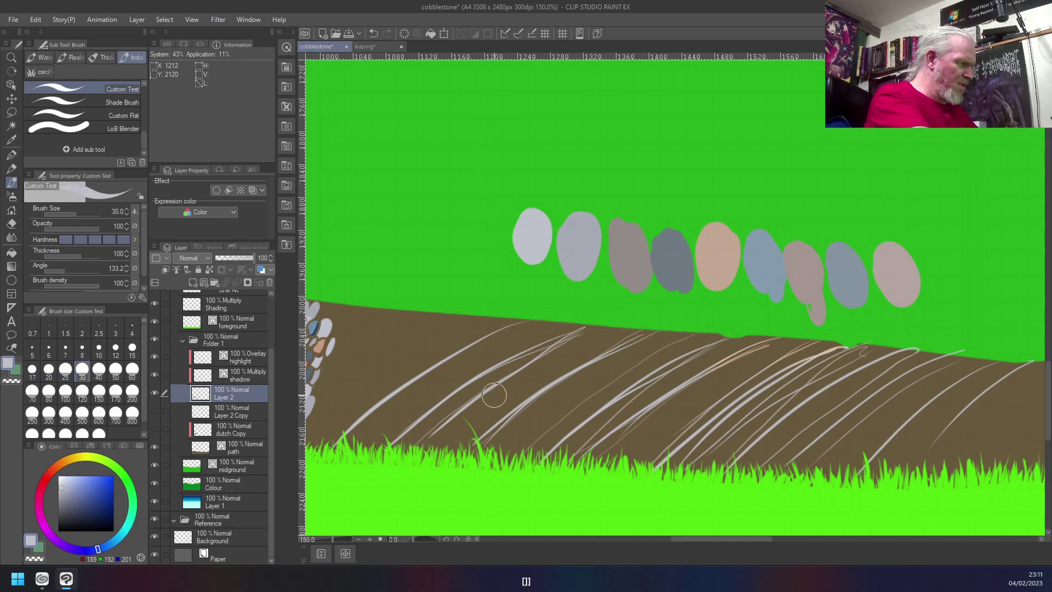
pyautogui.press('[')
pyautogui.press('[')
# - Paint slanted pale grey oval stones along the guide lines over the left half of the bare path
pyautogui.moveTo(529, 332)
pyautogui.mouseDown()
pyautogui.moveTo(477, 361)
pyautogui.moveTo(566, 340)
pyautogui.moveTo(546, 361)
pyautogui.moveTo(608, 337)
pyautogui.moveTo(526, 393)
pyautogui.moveTo(515, 363)
pyautogui.moveTo(453, 408)
pyautogui.moveTo(393, 424)
pyautogui.moveTo(445, 363)
pyautogui.moveTo(340, 443)
pyautogui.moveTo(383, 430)
pyautogui.moveTo(365, 439)
pyautogui.moveTo(474, 362)
pyautogui.mouseUp()
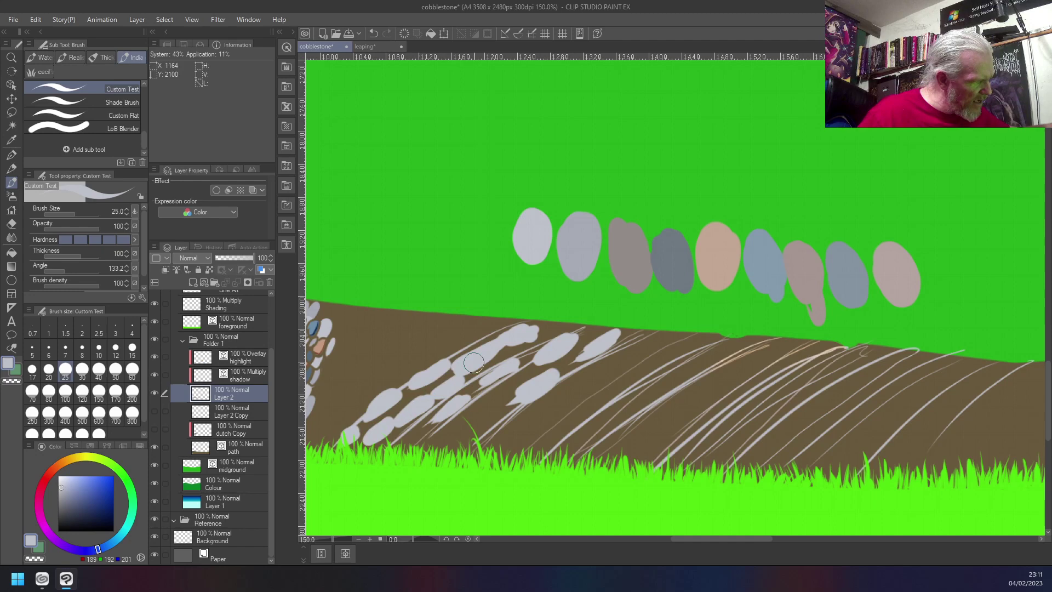
pyautogui.moveTo(495, 405)
pyautogui.mouseDown()
pyautogui.moveTo(507, 390)
pyautogui.moveTo(490, 403)
pyautogui.mouseUp()
pyautogui.moveTo(439, 442)
pyautogui.mouseDown()
pyautogui.moveTo(469, 421)
pyautogui.moveTo(493, 427)
pyautogui.moveTo(630, 351)
pyautogui.moveTo(658, 353)
pyautogui.moveTo(685, 339)
pyautogui.moveTo(663, 351)
pyautogui.mouseUp()
pyautogui.moveTo(613, 387)
pyautogui.mouseDown()
pyautogui.moveTo(585, 399)
pyautogui.moveTo(550, 448)
pyautogui.moveTo(527, 435)
pyautogui.moveTo(542, 423)
pyautogui.moveTo(502, 438)
pyautogui.moveTo(531, 414)
pyautogui.moveTo(478, 460)
pyautogui.moveTo(506, 440)
pyautogui.moveTo(512, 452)
pyautogui.moveTo(501, 466)
pyautogui.moveTo(526, 448)
pyautogui.moveTo(521, 466)
pyautogui.moveTo(551, 431)
pyautogui.moveTo(586, 440)
pyautogui.moveTo(565, 462)
pyautogui.moveTo(560, 454)
pyautogui.moveTo(627, 408)
pyautogui.mouseUp()
pyautogui.moveTo(669, 378)
pyautogui.mouseDown()
pyautogui.moveTo(655, 389)
pyautogui.moveTo(709, 351)
pyautogui.moveTo(713, 332)
pyautogui.moveTo(699, 344)
pyautogui.moveTo(721, 334)
pyautogui.moveTo(729, 345)
pyautogui.moveTo(733, 329)
pyautogui.moveTo(768, 343)
pyautogui.moveTo(748, 354)
pyautogui.mouseUp()
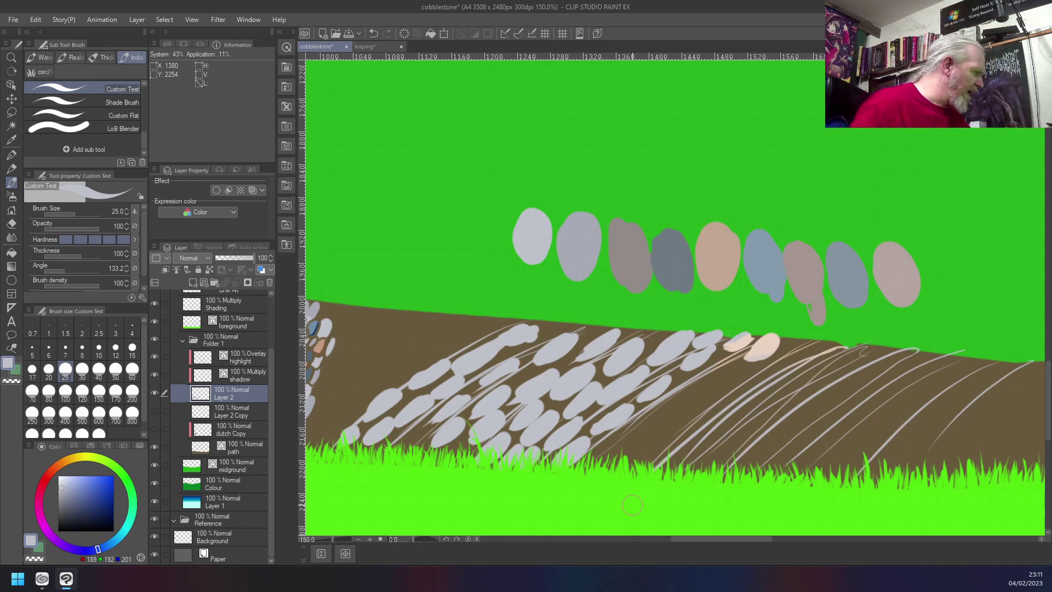
# - Erase the stray highlight tinting two stones near the hill edge on the Overlay highlight layer, using transparent colour
pyautogui.click(255, 357)
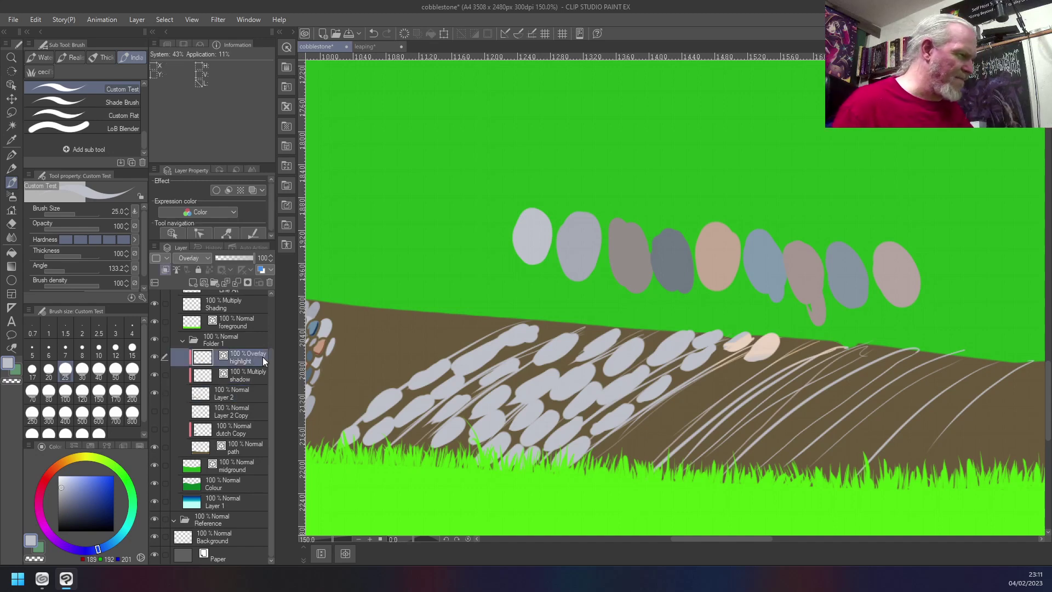
pyautogui.moveTo(764, 347)
pyautogui.mouseDown()
pyautogui.moveTo(734, 341)
pyautogui.moveTo(768, 339)
pyautogui.mouseUp()
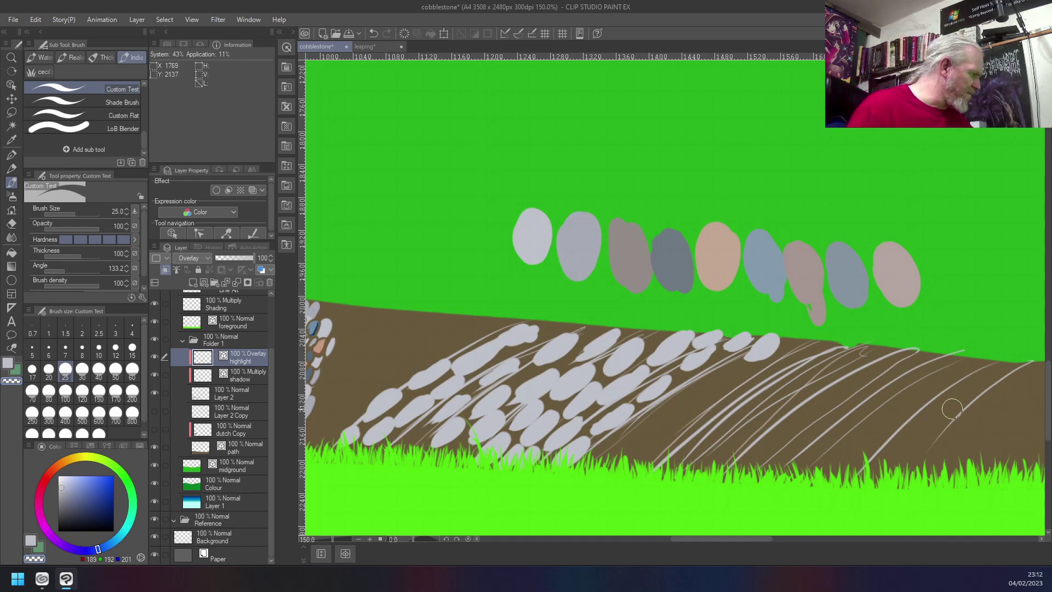
# - Continue the slanted pale grey stones on Layer 2 across the rest of the guide lines, from the hill edge down to the grass
pyautogui.click(233, 394)
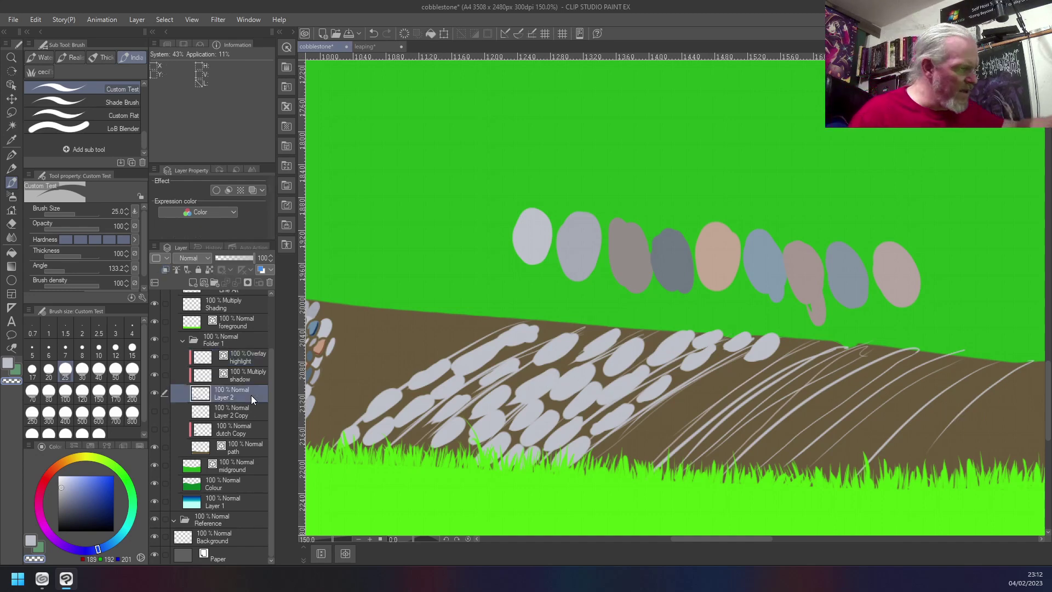
pyautogui.moveTo(726, 384)
pyautogui.mouseDown()
pyautogui.moveTo(729, 374)
pyautogui.moveTo(680, 394)
pyautogui.moveTo(624, 436)
pyautogui.mouseUp()
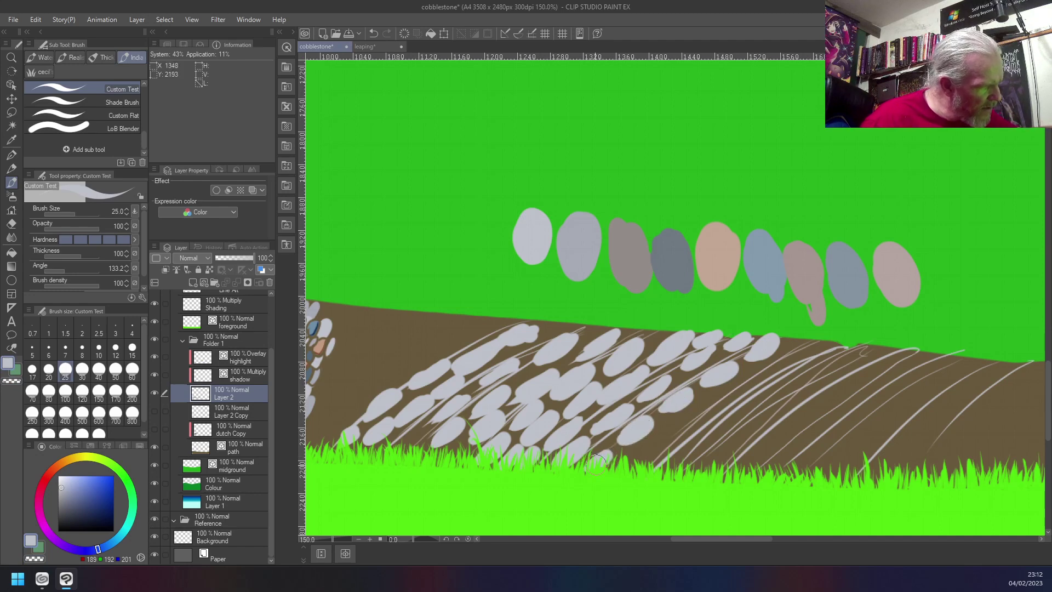
pyautogui.moveTo(676, 429); pyautogui.dragTo(722, 399)
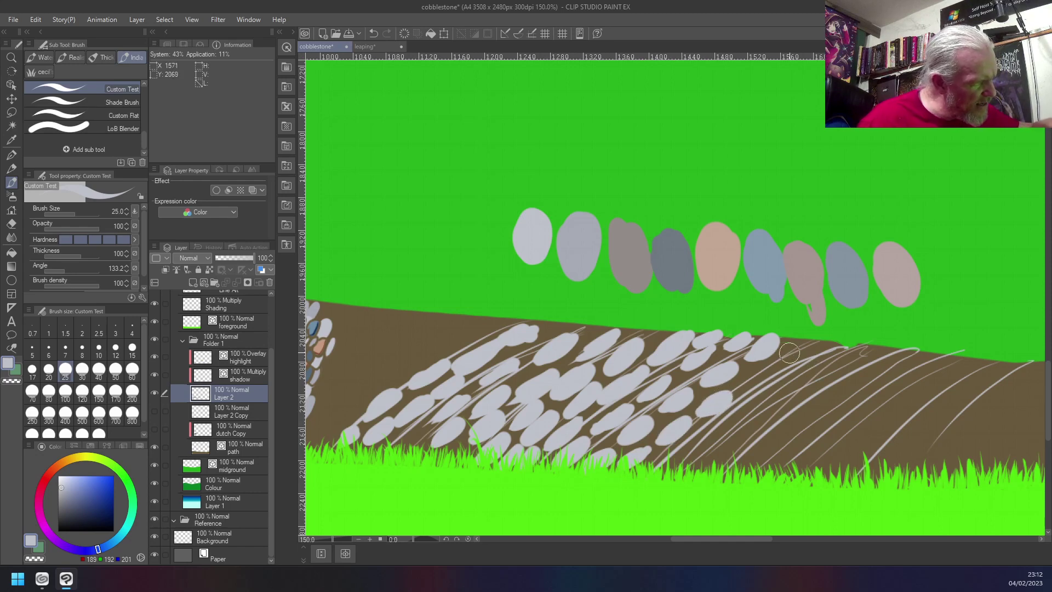
pyautogui.moveTo(797, 354)
pyautogui.mouseDown()
pyautogui.moveTo(789, 363)
pyautogui.moveTo(777, 344)
pyautogui.moveTo(772, 352)
pyautogui.moveTo(778, 343)
pyautogui.moveTo(769, 351)
pyautogui.moveTo(776, 341)
pyautogui.moveTo(759, 360)
pyautogui.mouseUp()
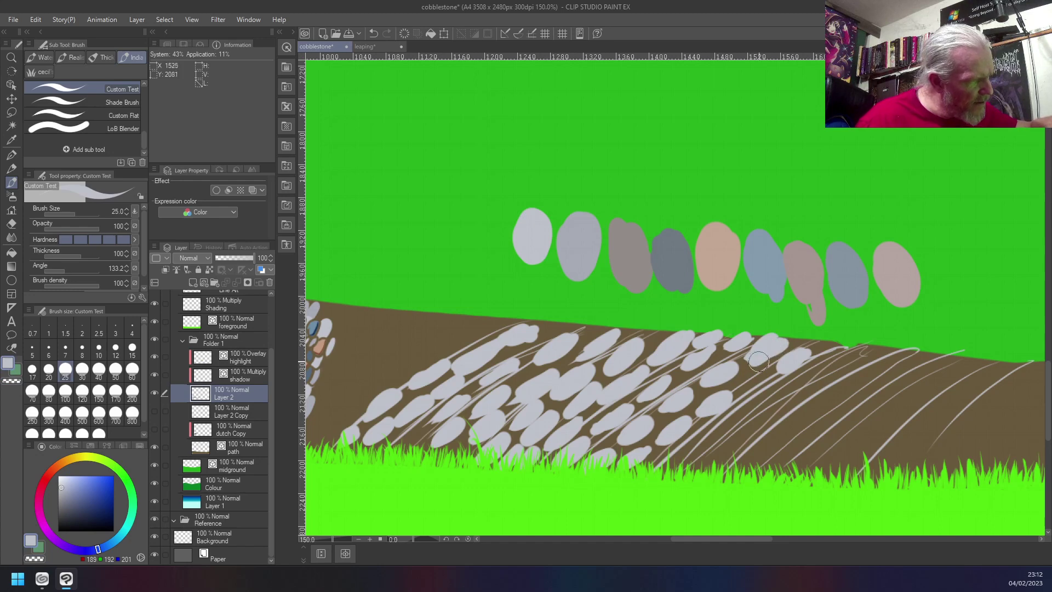
pyautogui.moveTo(747, 400)
pyautogui.mouseDown()
pyautogui.moveTo(763, 385)
pyautogui.moveTo(751, 392)
pyautogui.mouseUp()
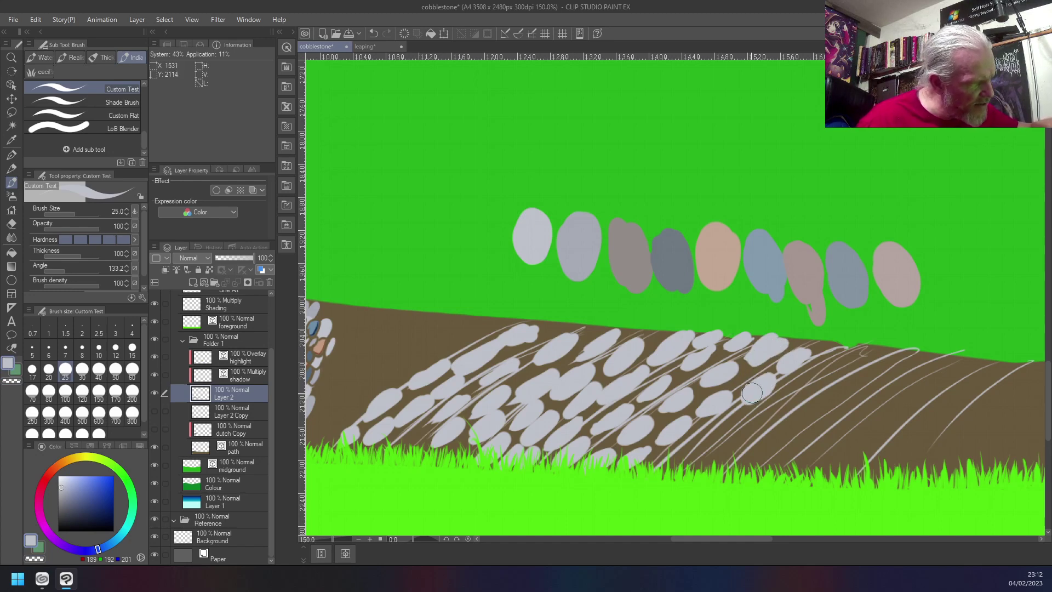
pyautogui.moveTo(824, 359)
pyautogui.mouseDown()
pyautogui.moveTo(836, 351)
pyautogui.moveTo(791, 391)
pyautogui.mouseUp()
pyautogui.moveTo(863, 354)
pyautogui.mouseDown()
pyautogui.moveTo(850, 364)
pyautogui.moveTo(870, 360)
pyautogui.mouseUp()
pyautogui.moveTo(810, 409)
pyautogui.mouseDown()
pyautogui.moveTo(832, 387)
pyautogui.moveTo(783, 417)
pyautogui.moveTo(792, 411)
pyautogui.mouseUp()
pyautogui.moveTo(836, 375); pyautogui.dragTo(775, 400)
pyautogui.moveTo(713, 446); pyautogui.dragTo(741, 411)
pyautogui.moveTo(677, 453)
pyautogui.mouseDown()
pyautogui.moveTo(703, 434)
pyautogui.moveTo(677, 454)
pyautogui.moveTo(698, 428)
pyautogui.moveTo(740, 441)
pyautogui.mouseUp()
pyautogui.moveTo(704, 457)
pyautogui.mouseDown()
pyautogui.moveTo(726, 436)
pyautogui.moveTo(678, 473)
pyautogui.mouseUp()
pyautogui.press('c')
pyautogui.moveTo(744, 458); pyautogui.dragTo(716, 469)
pyautogui.moveTo(766, 440); pyautogui.dragTo(748, 461)
pyautogui.moveTo(807, 434)
pyautogui.mouseDown()
pyautogui.moveTo(784, 435)
pyautogui.moveTo(799, 452)
pyautogui.moveTo(763, 475)
pyautogui.mouseUp()
pyautogui.moveTo(847, 405)
pyautogui.mouseDown()
pyautogui.moveTo(872, 375)
pyautogui.moveTo(858, 378)
pyautogui.moveTo(907, 348)
pyautogui.moveTo(876, 368)
pyautogui.moveTo(927, 353)
pyautogui.moveTo(921, 361)
pyautogui.moveTo(952, 356)
pyautogui.moveTo(925, 369)
pyautogui.moveTo(983, 364)
pyautogui.moveTo(969, 377)
pyautogui.moveTo(998, 360)
pyautogui.moveTo(972, 377)
pyautogui.moveTo(1015, 363)
pyautogui.mouseUp()
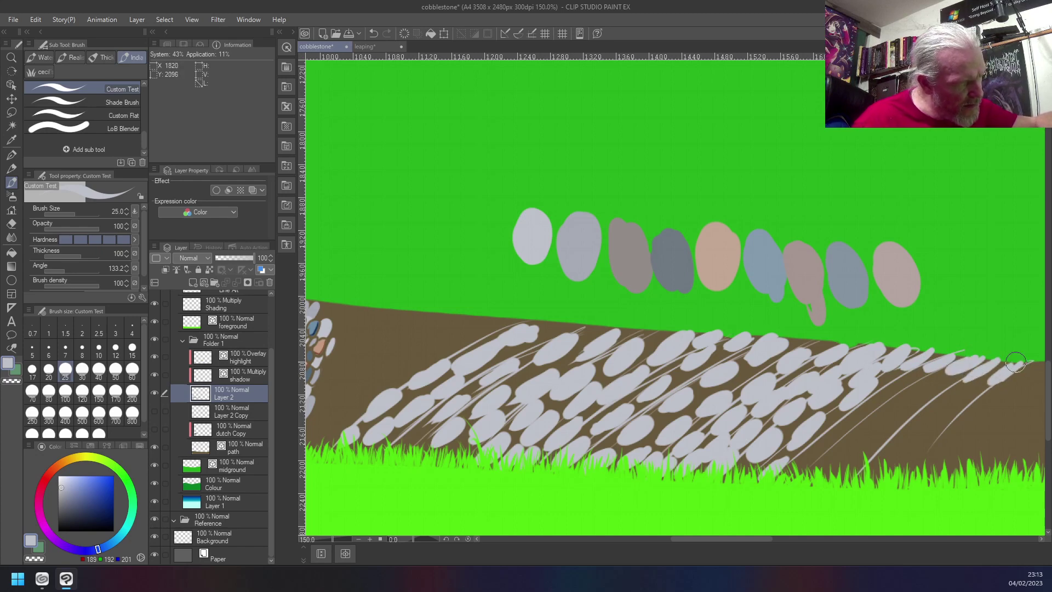
pyautogui.moveTo(942, 407)
pyautogui.mouseDown()
pyautogui.moveTo(969, 396)
pyautogui.moveTo(937, 399)
pyautogui.moveTo(946, 392)
pyautogui.moveTo(931, 386)
pyautogui.moveTo(915, 397)
pyautogui.moveTo(932, 378)
pyautogui.moveTo(909, 381)
pyautogui.moveTo(923, 377)
pyautogui.moveTo(865, 405)
pyautogui.moveTo(898, 373)
pyautogui.mouseUp()
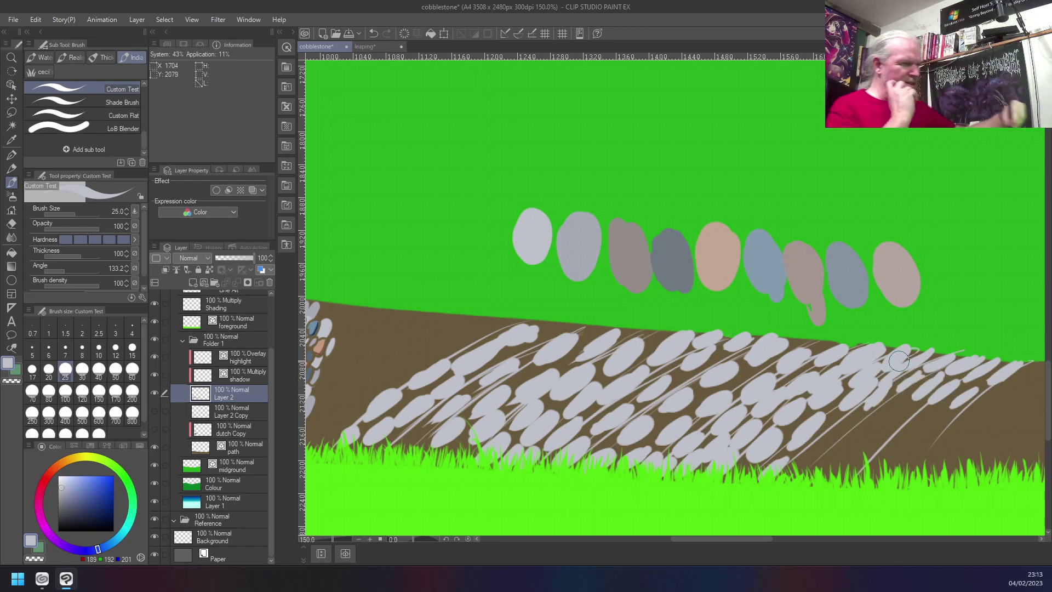
pyautogui.moveTo(929, 422)
pyautogui.mouseDown()
pyautogui.moveTo(905, 431)
pyautogui.moveTo(926, 413)
pyautogui.moveTo(888, 426)
pyautogui.moveTo(901, 411)
pyautogui.moveTo(837, 450)
pyautogui.moveTo(888, 411)
pyautogui.moveTo(853, 429)
pyautogui.moveTo(858, 417)
pyautogui.moveTo(845, 435)
pyautogui.moveTo(877, 439)
pyautogui.moveTo(861, 451)
pyautogui.moveTo(896, 447)
pyautogui.moveTo(884, 458)
pyautogui.moveTo(915, 458)
pyautogui.moveTo(902, 472)
pyautogui.moveTo(924, 464)
pyautogui.moveTo(921, 471)
pyautogui.moveTo(960, 423)
pyautogui.moveTo(1032, 375)
pyautogui.moveTo(1035, 367)
pyautogui.mouseUp()
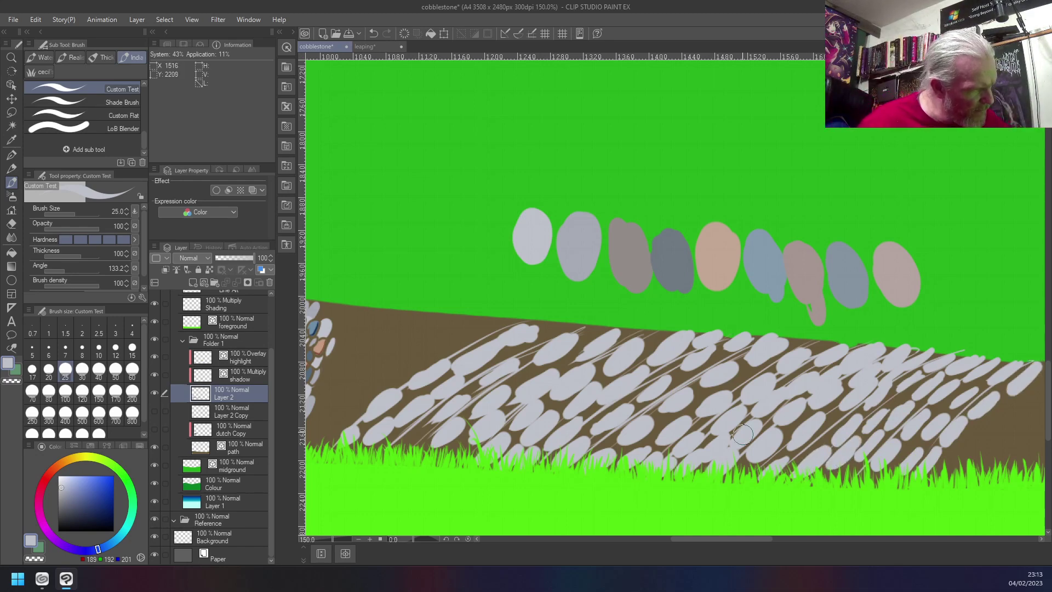
# - Sample the second, slightly darker grey stone and paint ovals in that colour scattered among the pale grey stones along the path
pyautogui.rightClick(578, 239)
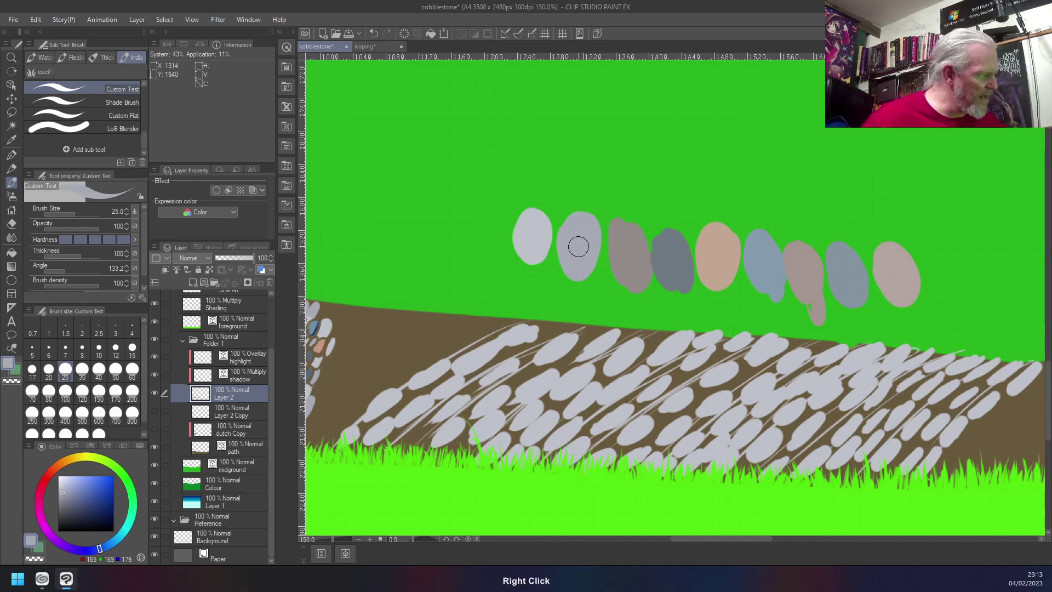
pyautogui.moveTo(513, 350); pyautogui.dragTo(529, 337)
pyautogui.moveTo(463, 384)
pyautogui.mouseDown()
pyautogui.moveTo(484, 364)
pyautogui.moveTo(419, 400)
pyautogui.mouseUp()
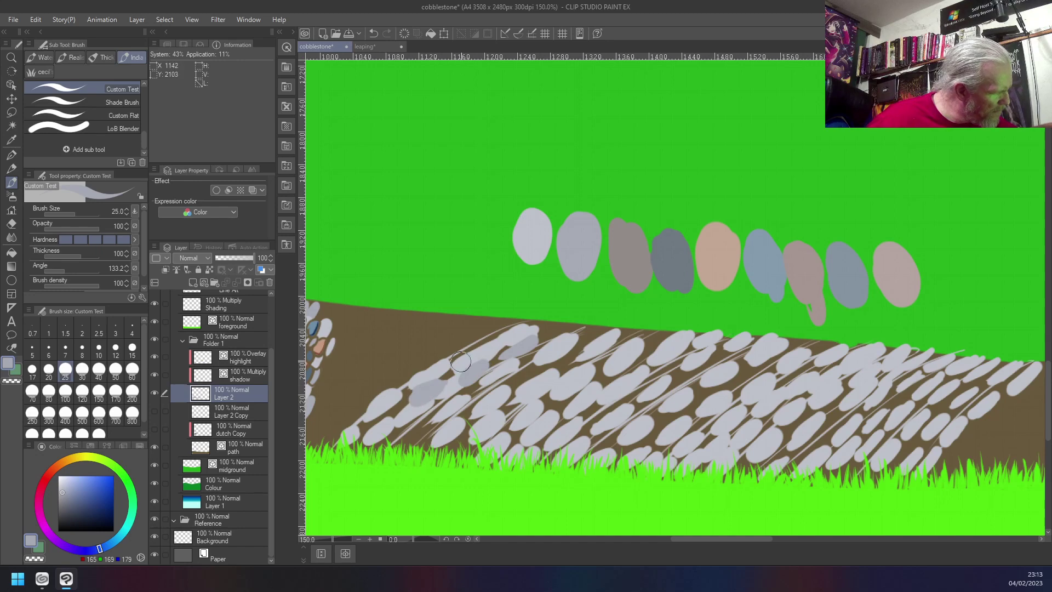
pyautogui.moveTo(494, 340)
pyautogui.mouseDown()
pyautogui.moveTo(482, 346)
pyautogui.moveTo(531, 322)
pyautogui.mouseUp()
pyautogui.moveTo(583, 356); pyautogui.dragTo(569, 359)
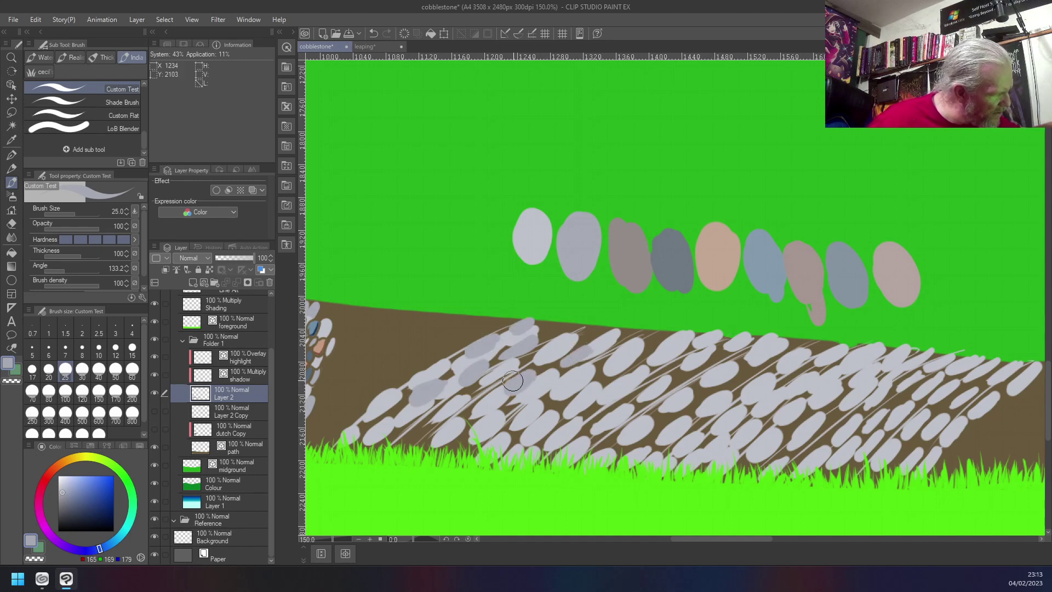
pyautogui.moveTo(571, 399); pyautogui.dragTo(558, 406)
pyautogui.moveTo(512, 436)
pyautogui.mouseDown()
pyautogui.moveTo(501, 441)
pyautogui.moveTo(519, 405)
pyautogui.mouseUp()
pyautogui.moveTo(596, 377); pyautogui.dragTo(689, 334)
pyautogui.moveTo(660, 381); pyautogui.dragTo(680, 365)
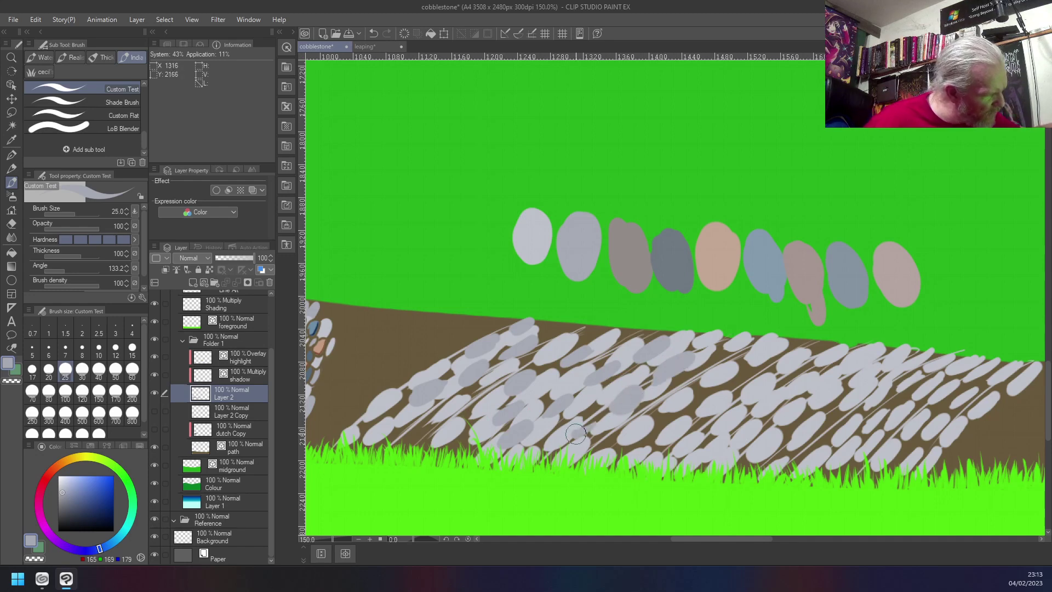
pyautogui.moveTo(629, 422); pyautogui.dragTo(595, 446)
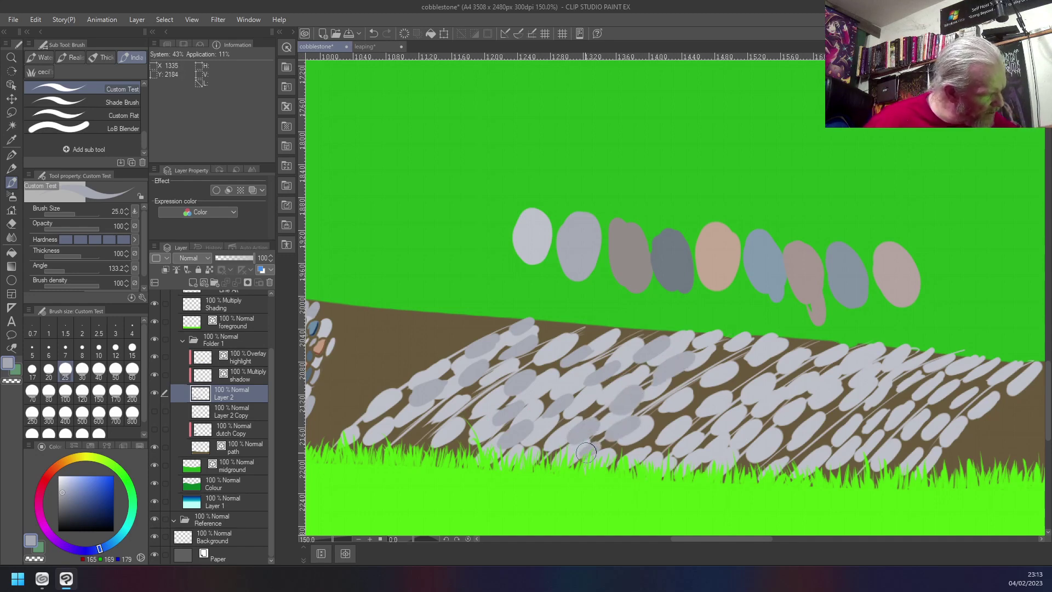
pyautogui.moveTo(659, 432)
pyautogui.mouseDown()
pyautogui.moveTo(615, 459)
pyautogui.moveTo(679, 397)
pyautogui.moveTo(651, 409)
pyautogui.moveTo(708, 376)
pyautogui.moveTo(734, 382)
pyautogui.moveTo(712, 397)
pyautogui.moveTo(724, 387)
pyautogui.moveTo(706, 423)
pyautogui.moveTo(753, 355)
pyautogui.moveTo(745, 363)
pyautogui.moveTo(813, 343)
pyautogui.moveTo(797, 356)
pyautogui.moveTo(811, 360)
pyautogui.moveTo(804, 374)
pyautogui.moveTo(878, 354)
pyautogui.moveTo(855, 370)
pyautogui.moveTo(896, 368)
pyautogui.mouseUp()
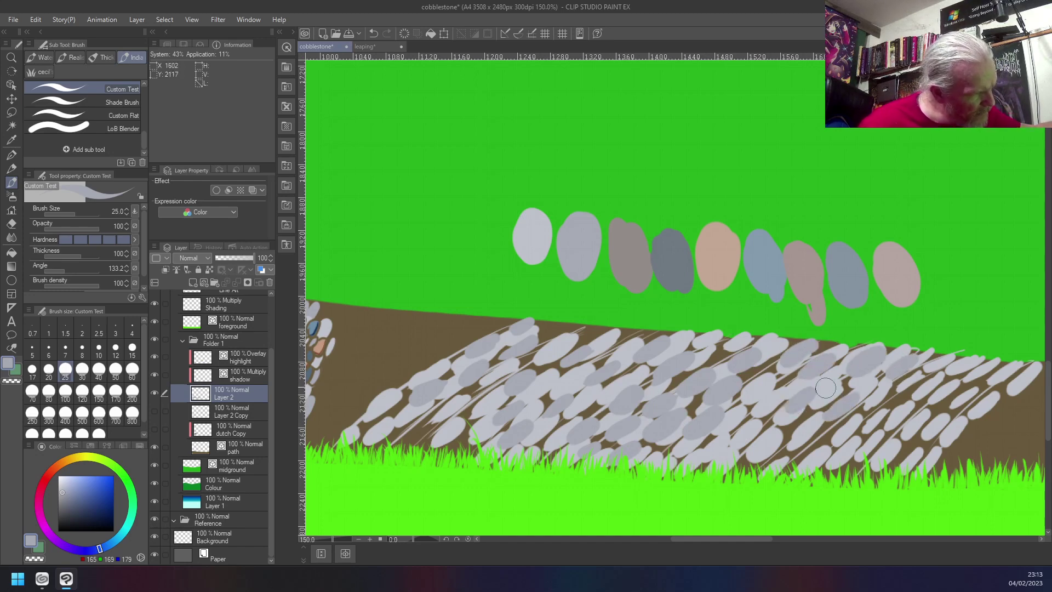
pyautogui.moveTo(958, 367)
pyautogui.mouseDown()
pyautogui.moveTo(877, 417)
pyautogui.moveTo(916, 386)
pyautogui.moveTo(895, 436)
pyautogui.moveTo(873, 426)
pyautogui.moveTo(850, 447)
pyautogui.moveTo(921, 422)
pyautogui.moveTo(908, 432)
pyautogui.moveTo(918, 430)
pyautogui.moveTo(995, 379)
pyautogui.moveTo(1006, 384)
pyautogui.moveTo(922, 415)
pyautogui.moveTo(987, 376)
pyautogui.moveTo(968, 387)
pyautogui.mouseUp()
pyautogui.moveTo(936, 442); pyautogui.dragTo(932, 438)
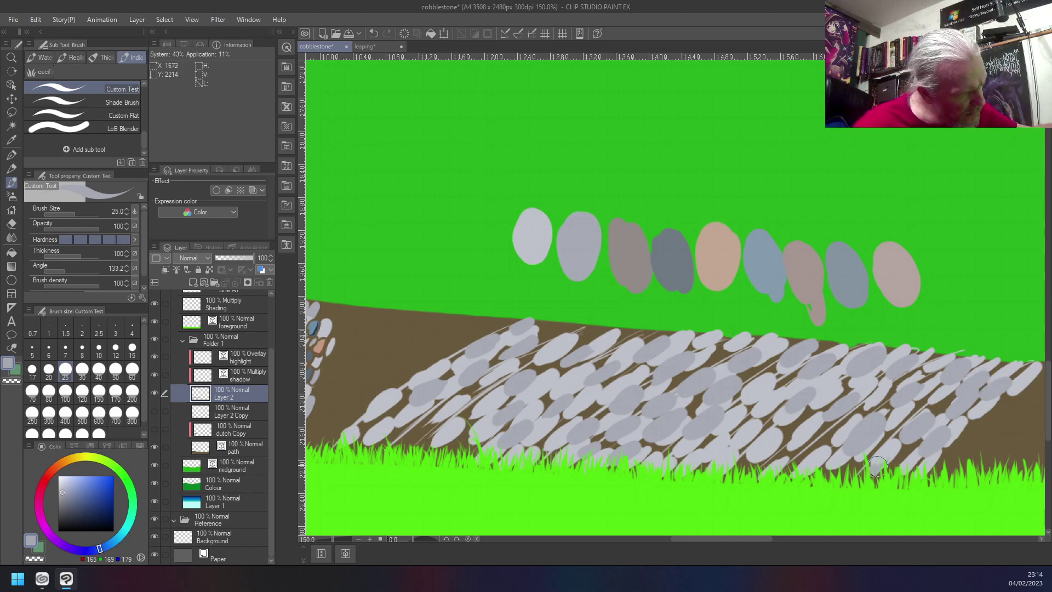
pyautogui.moveTo(854, 463); pyautogui.dragTo(850, 467)
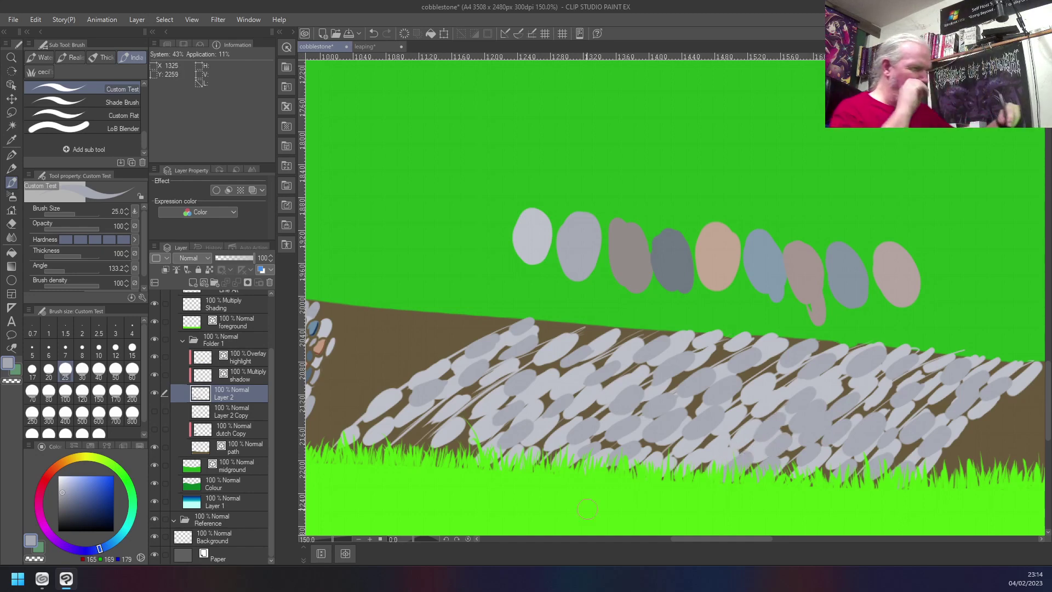
# - Sample the brownish-grey third stone of the sample row and paint scattered ovals in that colour across the cobbled stretch
pyautogui.rightClick(621, 255)
pyautogui.moveTo(548, 343)
pyautogui.mouseDown()
pyautogui.moveTo(578, 320)
pyautogui.moveTo(622, 344)
pyautogui.mouseUp()
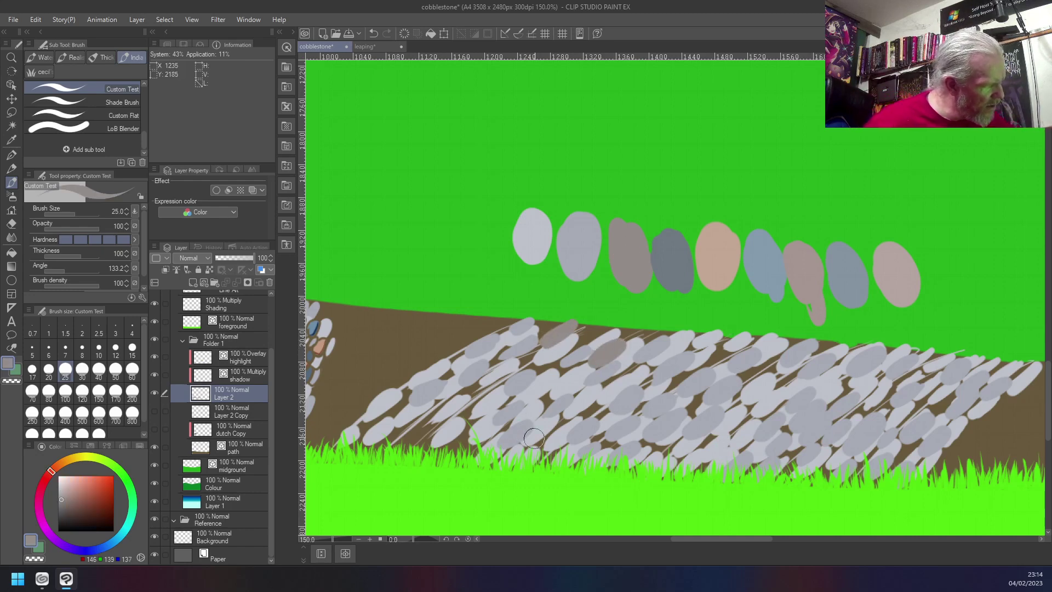
pyautogui.moveTo(654, 385)
pyautogui.mouseDown()
pyautogui.moveTo(667, 381)
pyautogui.moveTo(651, 393)
pyautogui.mouseUp()
pyautogui.moveTo(582, 418); pyautogui.dragTo(608, 397)
pyautogui.moveTo(699, 399); pyautogui.dragTo(696, 406)
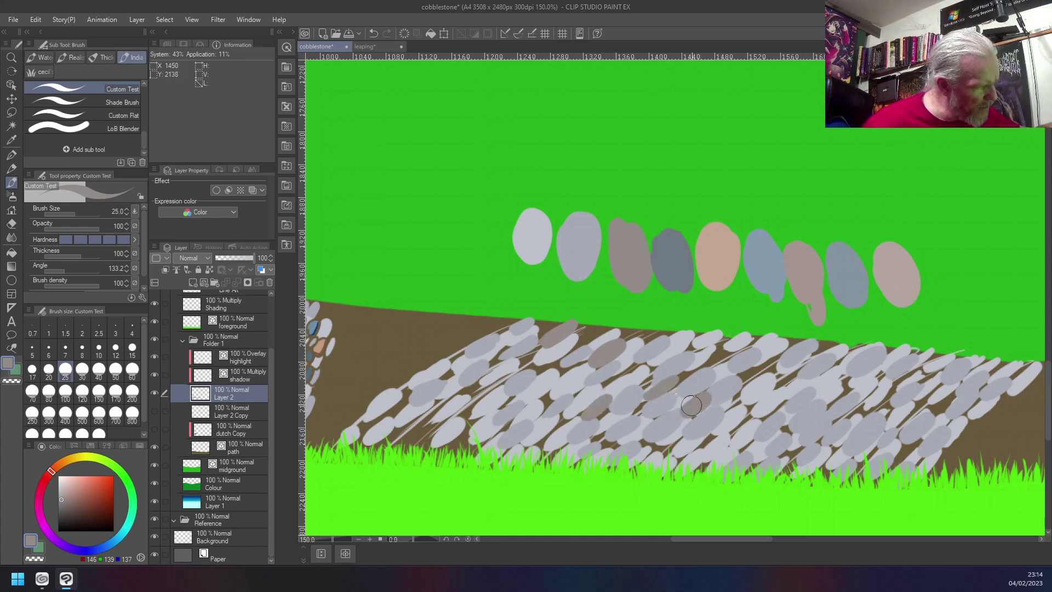
pyautogui.moveTo(780, 368)
pyautogui.mouseDown()
pyautogui.moveTo(755, 377)
pyautogui.moveTo(779, 362)
pyautogui.mouseUp()
pyautogui.moveTo(857, 377); pyautogui.dragTo(849, 392)
pyautogui.moveTo(914, 442); pyautogui.dragTo(891, 457)
pyautogui.moveTo(928, 393)
pyautogui.mouseDown()
pyautogui.moveTo(925, 411)
pyautogui.moveTo(951, 407)
pyautogui.mouseUp()
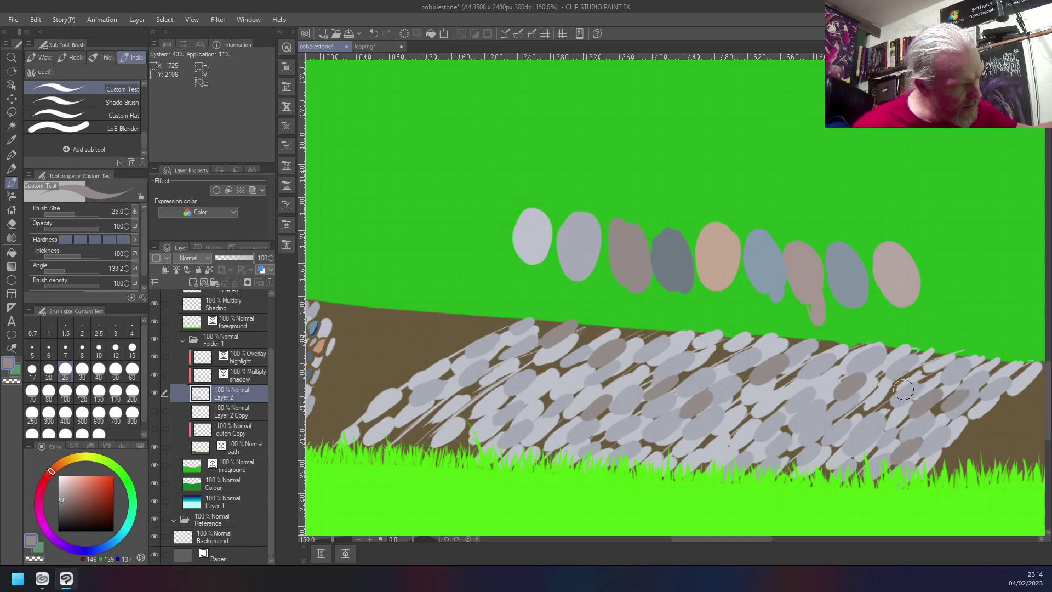
pyautogui.moveTo(805, 439); pyautogui.dragTo(780, 459)
pyautogui.moveTo(712, 439); pyautogui.dragTo(703, 454)
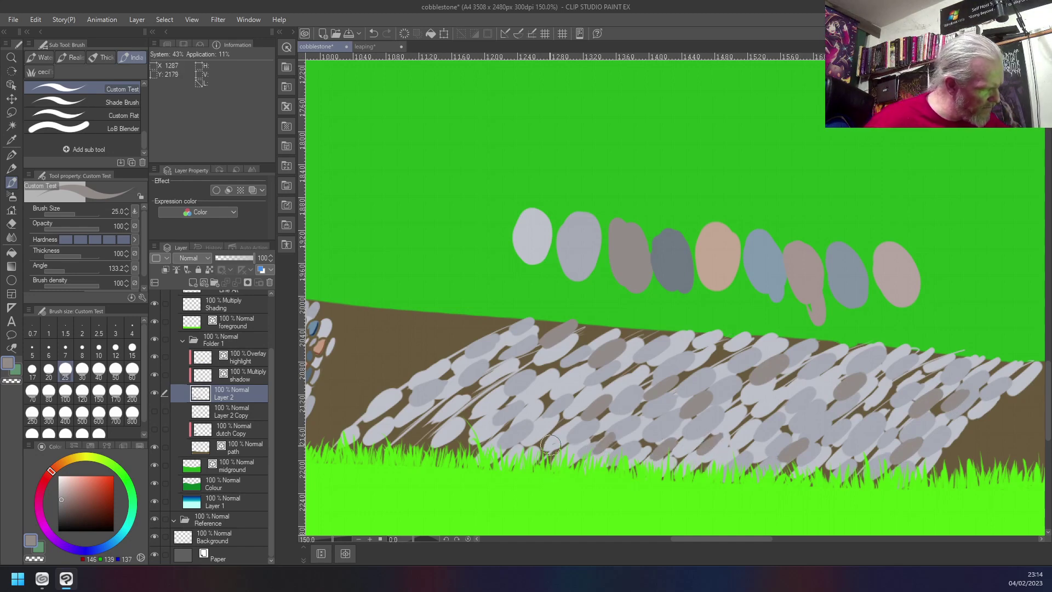
pyautogui.moveTo(453, 459)
pyautogui.mouseDown()
pyautogui.moveTo(459, 450)
pyautogui.moveTo(417, 437)
pyautogui.mouseUp()
pyautogui.rightClick(633, 252)
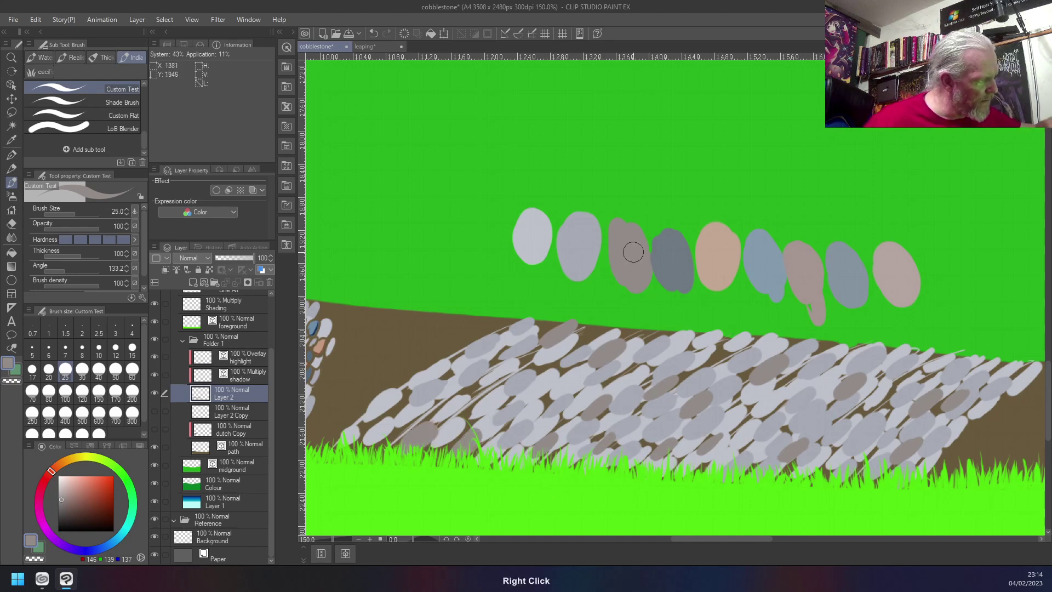
pyautogui.moveTo(516, 368); pyautogui.dragTo(537, 356)
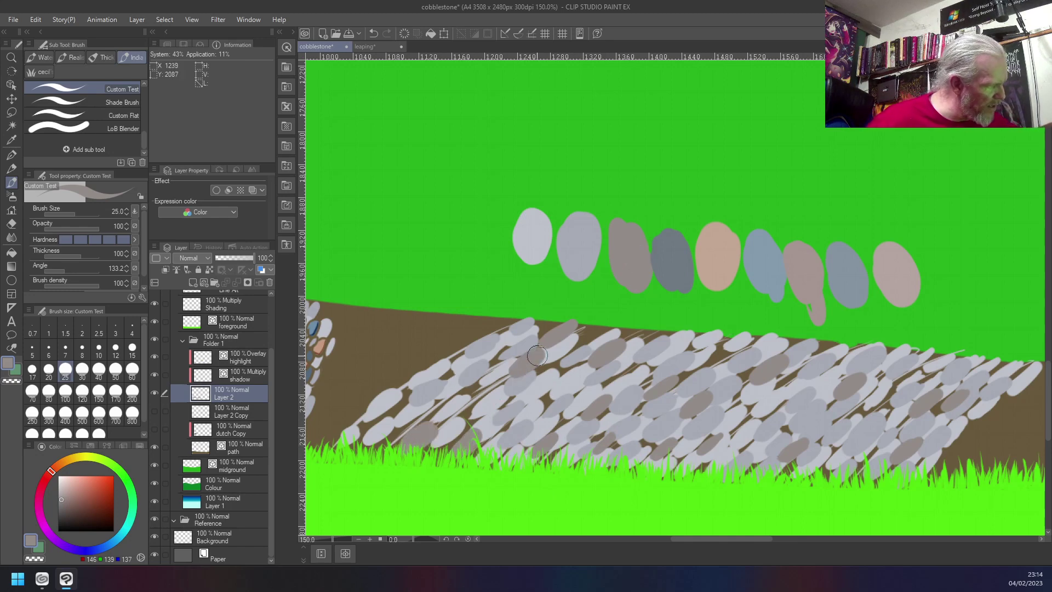
pyautogui.moveTo(701, 369); pyautogui.dragTo(716, 357)
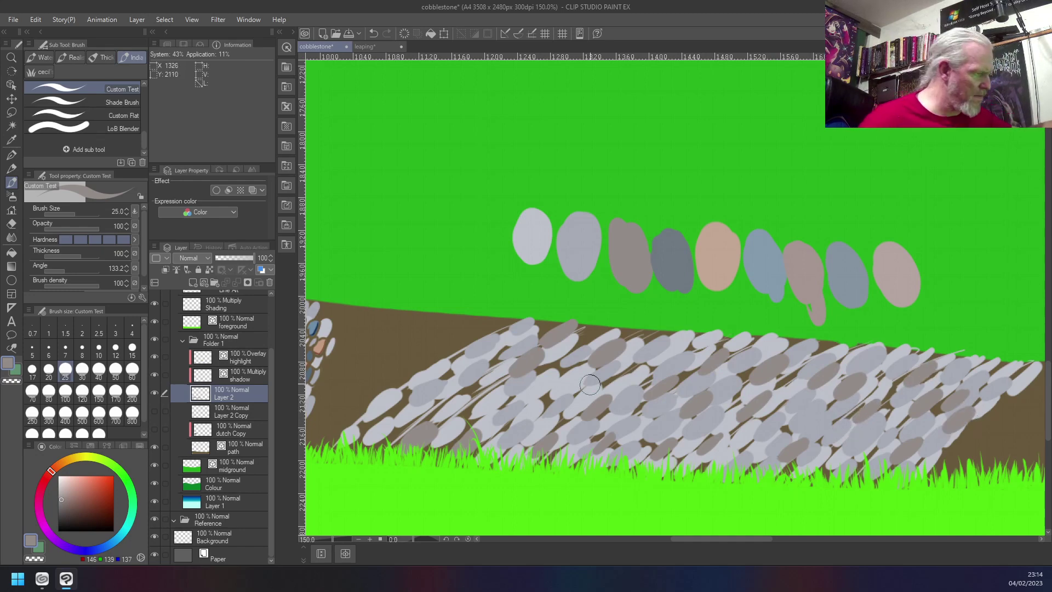
# - Sample the peach stone and paint a few scattered peach ovals among the grey cobbles
pyautogui.rightClick(731, 253)
pyautogui.moveTo(495, 387); pyautogui.dragTo(478, 401)
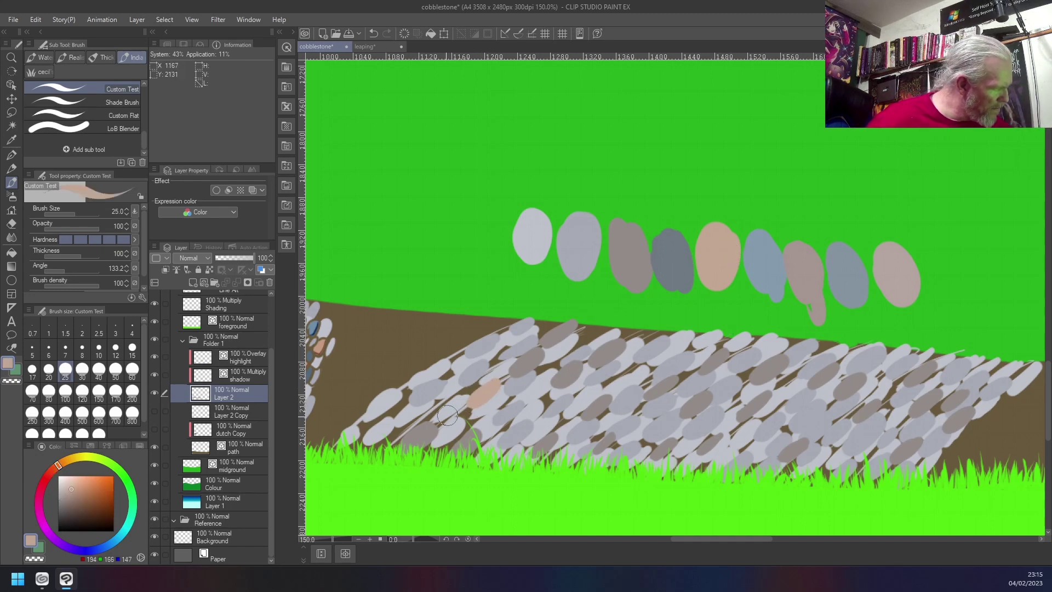
pyautogui.moveTo(616, 381); pyautogui.dragTo(622, 373)
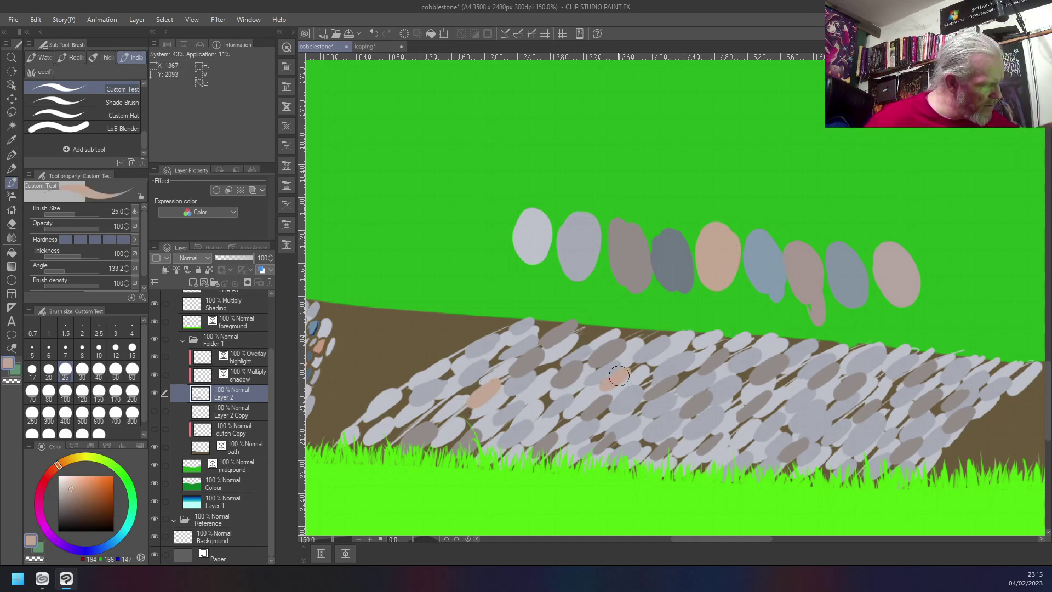
pyautogui.moveTo(742, 426)
pyautogui.mouseDown()
pyautogui.moveTo(723, 444)
pyautogui.moveTo(745, 422)
pyautogui.mouseUp()
pyautogui.moveTo(848, 356); pyautogui.dragTo(808, 358)
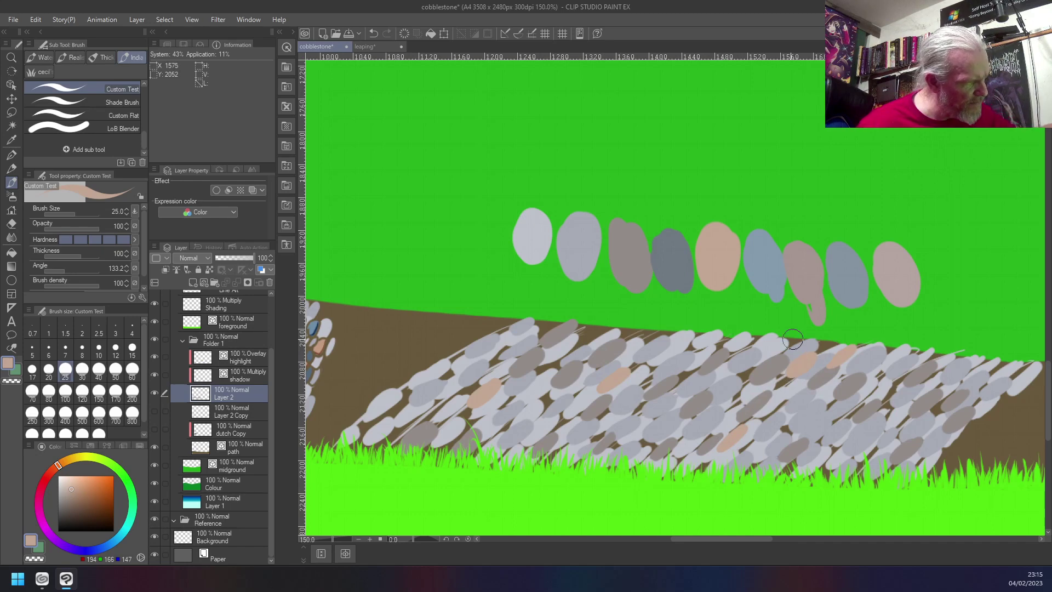
pyautogui.moveTo(893, 426); pyautogui.dragTo(890, 419)
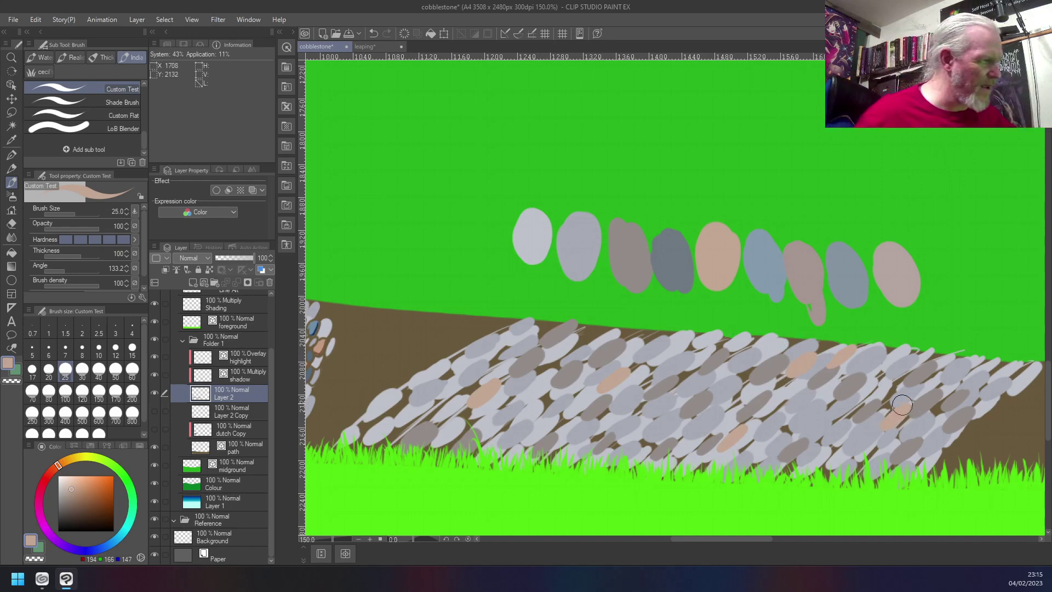
# - Sample the pinkish last stone of the sample row and paint scattered ovals in that colour across the whole cobbled stretch
pyautogui.rightClick(897, 268)
pyautogui.moveTo(581, 337)
pyautogui.mouseDown()
pyautogui.moveTo(595, 330)
pyautogui.moveTo(638, 343)
pyautogui.mouseUp()
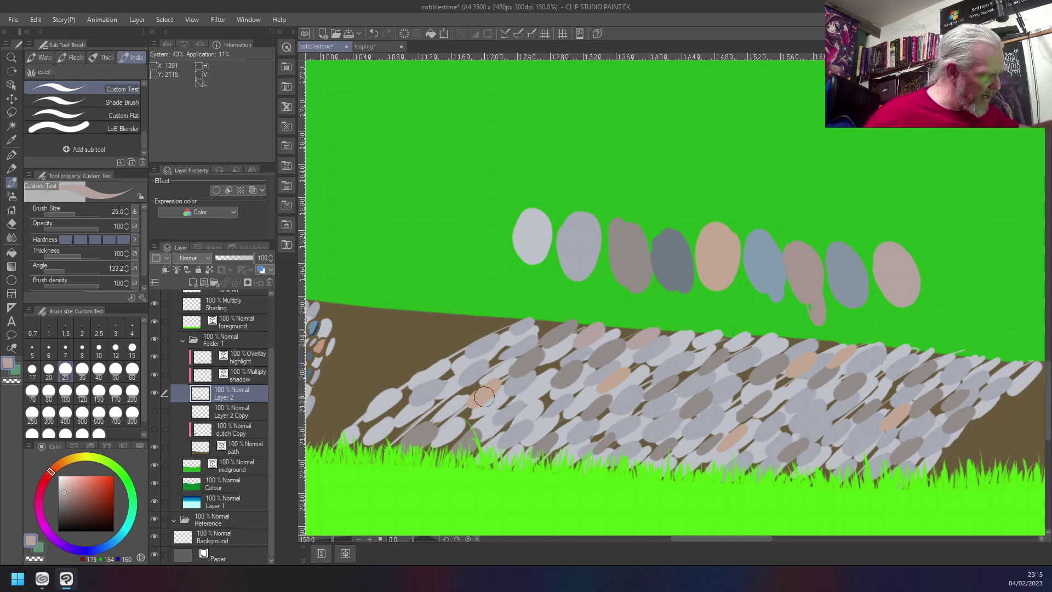
pyautogui.moveTo(557, 371); pyautogui.dragTo(561, 360)
pyautogui.moveTo(537, 412)
pyautogui.mouseDown()
pyautogui.moveTo(551, 397)
pyautogui.moveTo(556, 426)
pyautogui.mouseUp()
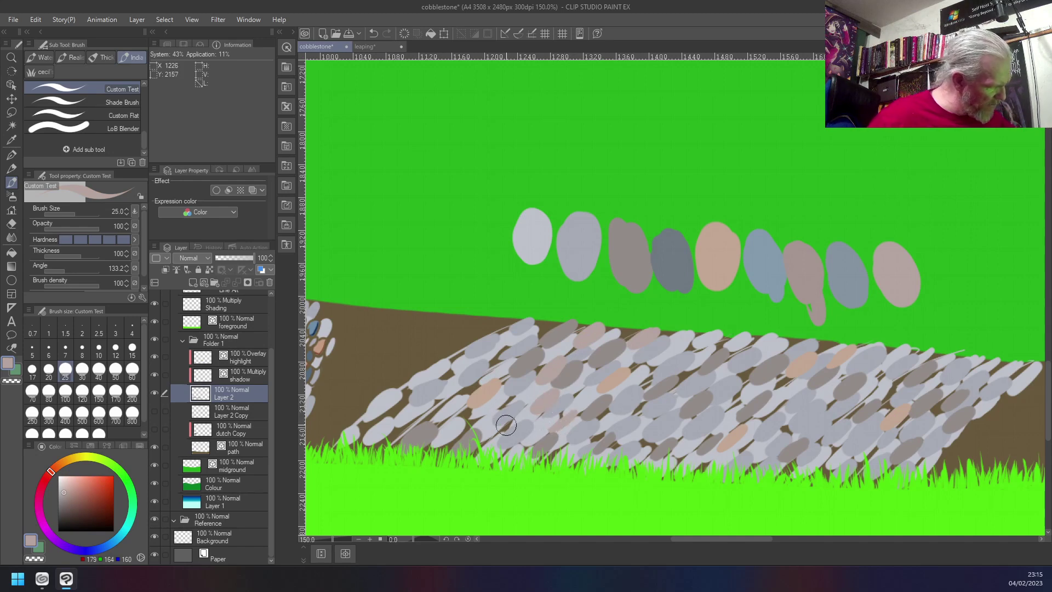
pyautogui.moveTo(506, 424); pyautogui.dragTo(508, 426)
pyautogui.moveTo(433, 445)
pyautogui.mouseDown()
pyautogui.moveTo(478, 415)
pyautogui.moveTo(458, 435)
pyautogui.moveTo(466, 423)
pyautogui.moveTo(450, 400)
pyautogui.moveTo(478, 384)
pyautogui.moveTo(376, 434)
pyautogui.moveTo(403, 406)
pyautogui.moveTo(387, 417)
pyautogui.moveTo(403, 431)
pyautogui.moveTo(362, 444)
pyautogui.moveTo(380, 440)
pyautogui.moveTo(359, 458)
pyautogui.moveTo(366, 432)
pyautogui.mouseUp()
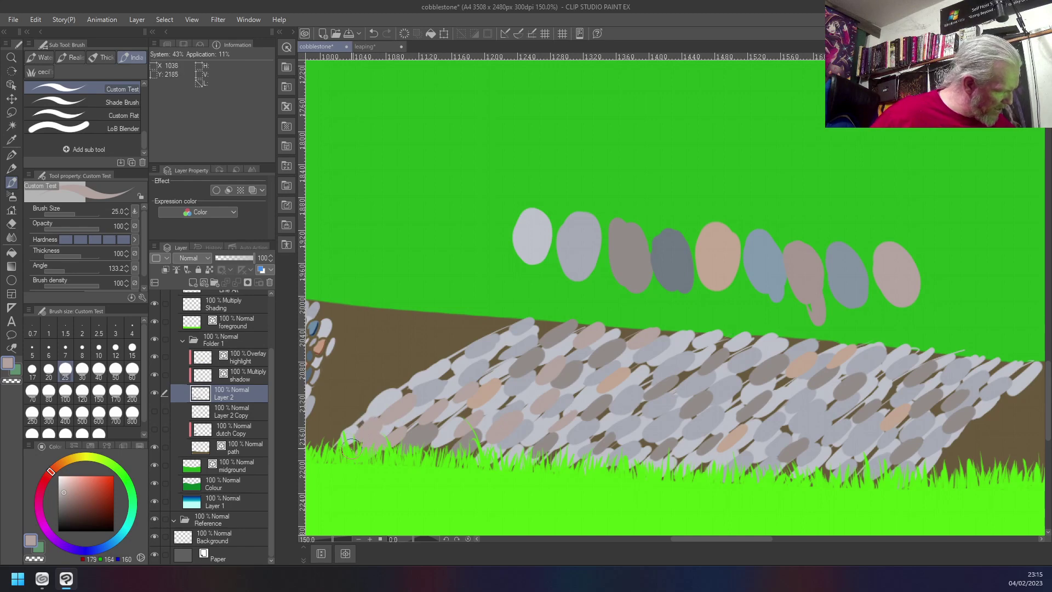
pyautogui.moveTo(458, 359)
pyautogui.mouseDown()
pyautogui.moveTo(436, 384)
pyautogui.moveTo(456, 371)
pyautogui.moveTo(445, 382)
pyautogui.moveTo(412, 384)
pyautogui.mouseUp()
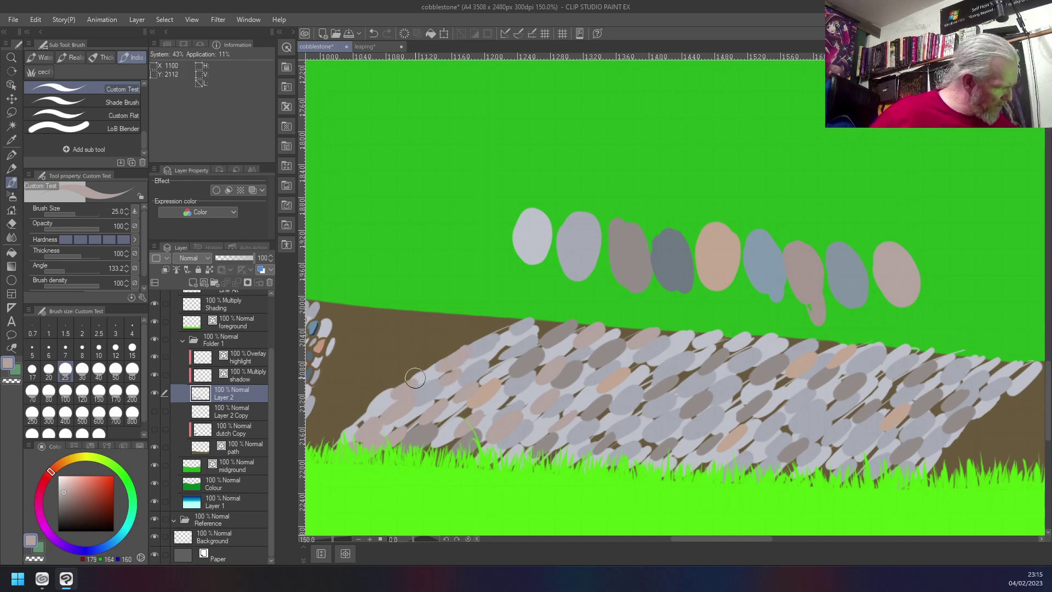
pyautogui.rightClick(879, 269)
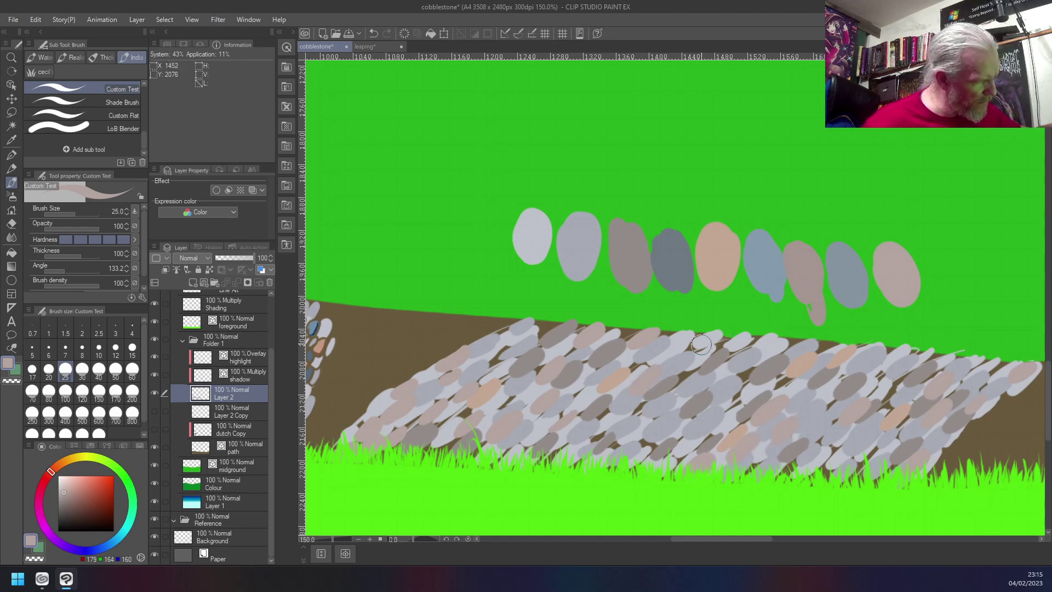
# - Sample the blue stone and paint a few scattered blue ovals among the cobbles and down by the grass
pyautogui.rightClick(765, 254)
pyautogui.moveTo(701, 364)
pyautogui.mouseDown()
pyautogui.moveTo(681, 376)
pyautogui.moveTo(686, 348)
pyautogui.moveTo(633, 360)
pyautogui.mouseUp()
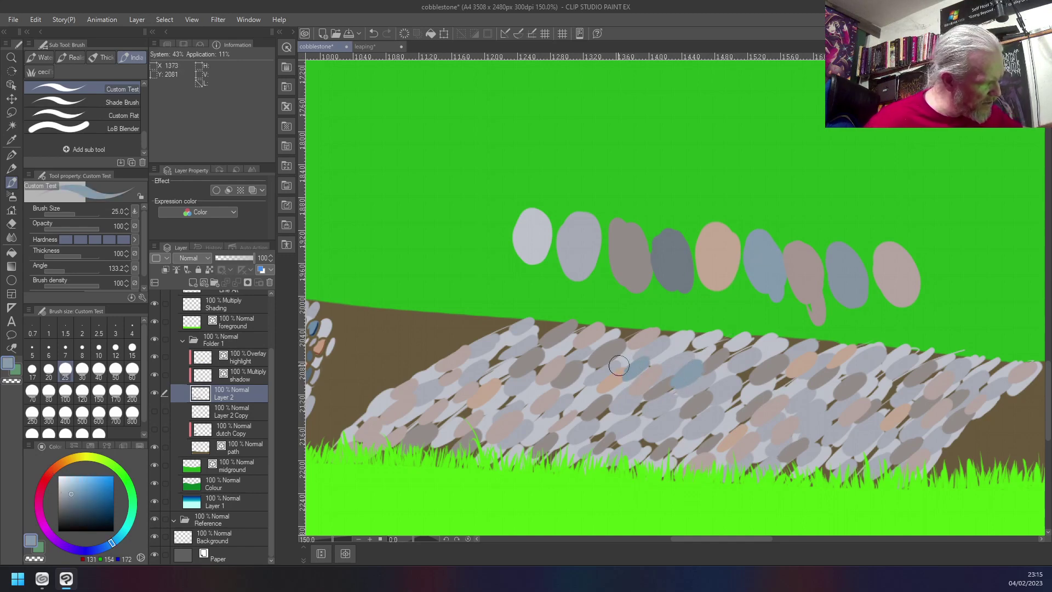
pyautogui.moveTo(503, 405); pyautogui.dragTo(509, 401)
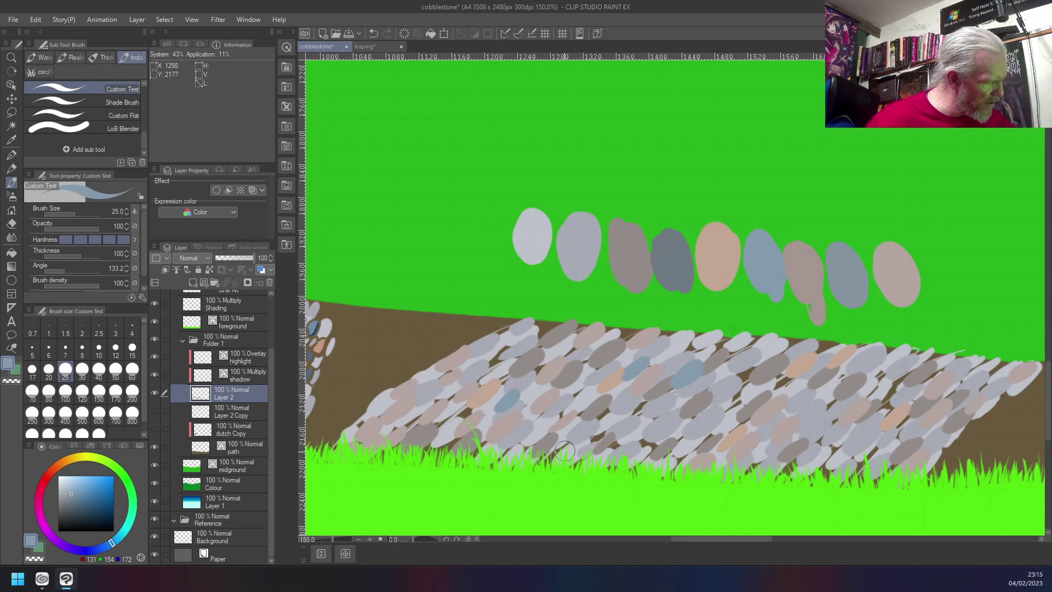
pyautogui.moveTo(865, 426)
pyautogui.mouseDown()
pyautogui.moveTo(876, 448)
pyautogui.moveTo(847, 472)
pyautogui.moveTo(876, 448)
pyautogui.moveTo(889, 467)
pyautogui.mouseUp()
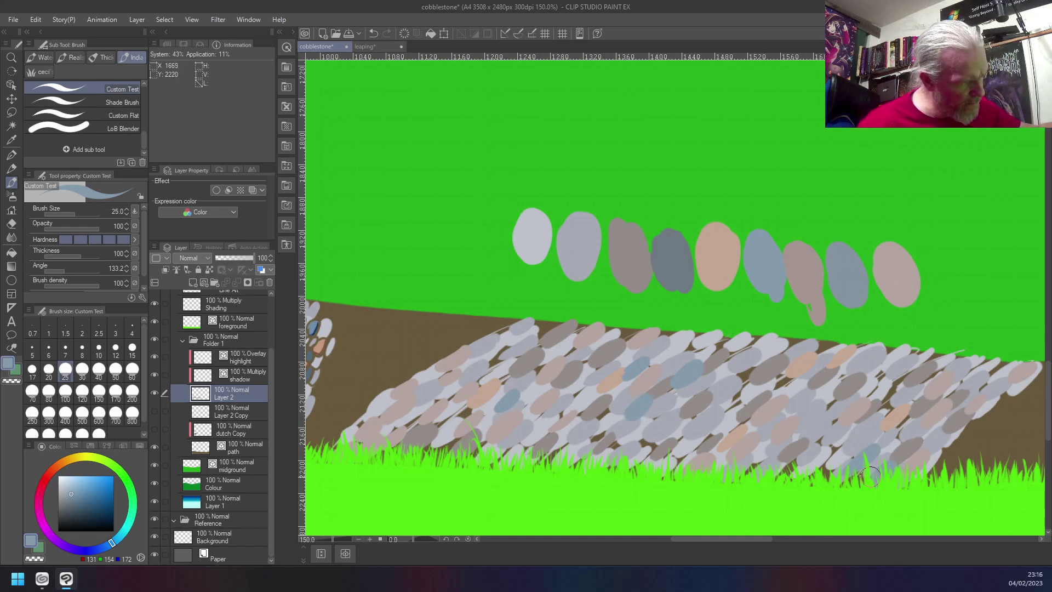
# - Sample the grey-blue eighth stone and paint scattered ovals in that colour, mostly along the path's upper edge
pyautogui.rightClick(847, 276)
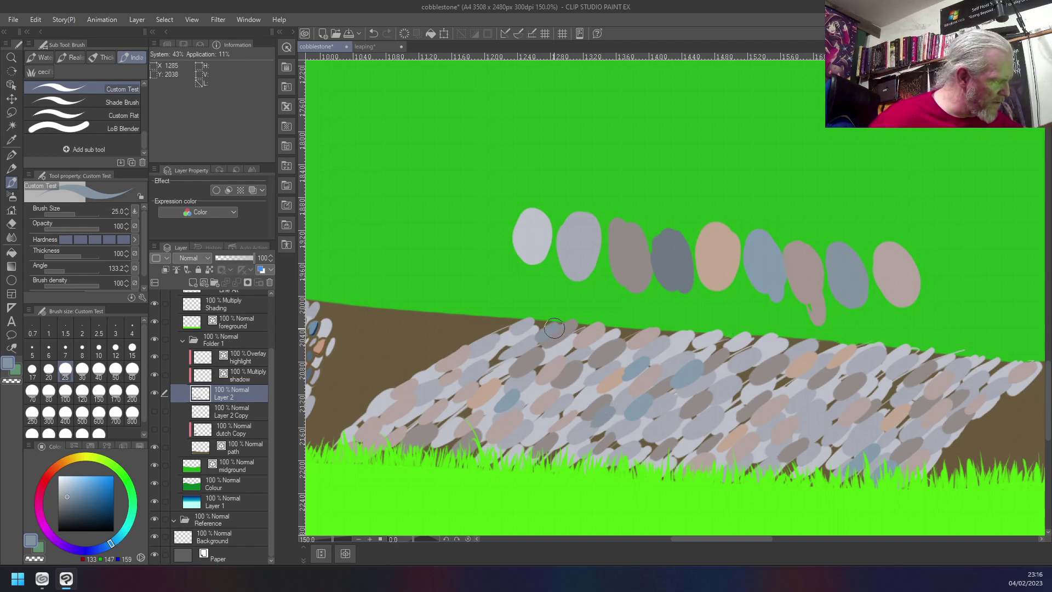
pyautogui.moveTo(510, 347); pyautogui.dragTo(492, 355)
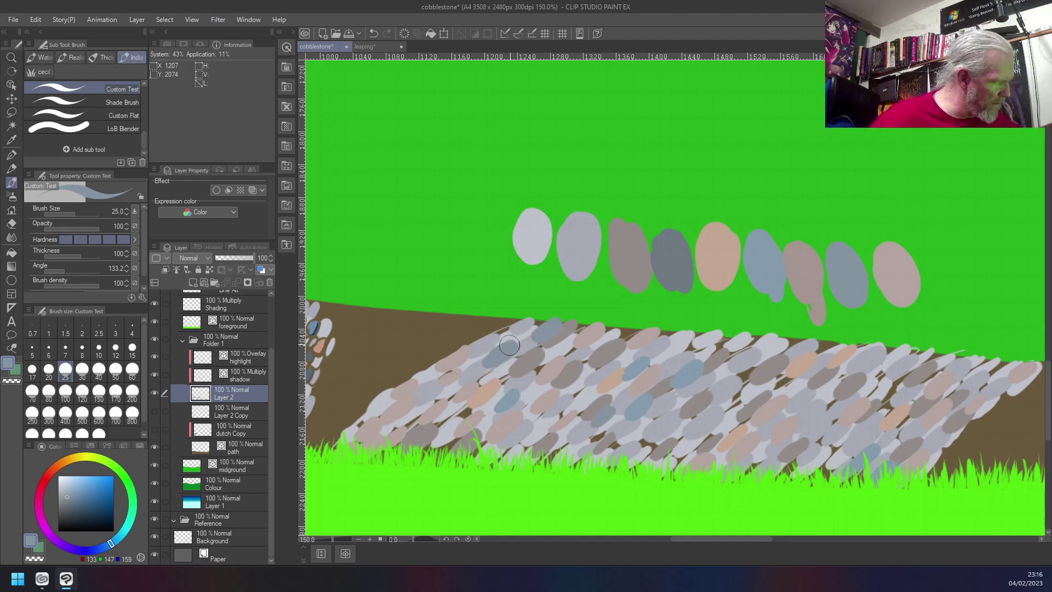
pyautogui.moveTo(465, 410); pyautogui.dragTo(457, 419)
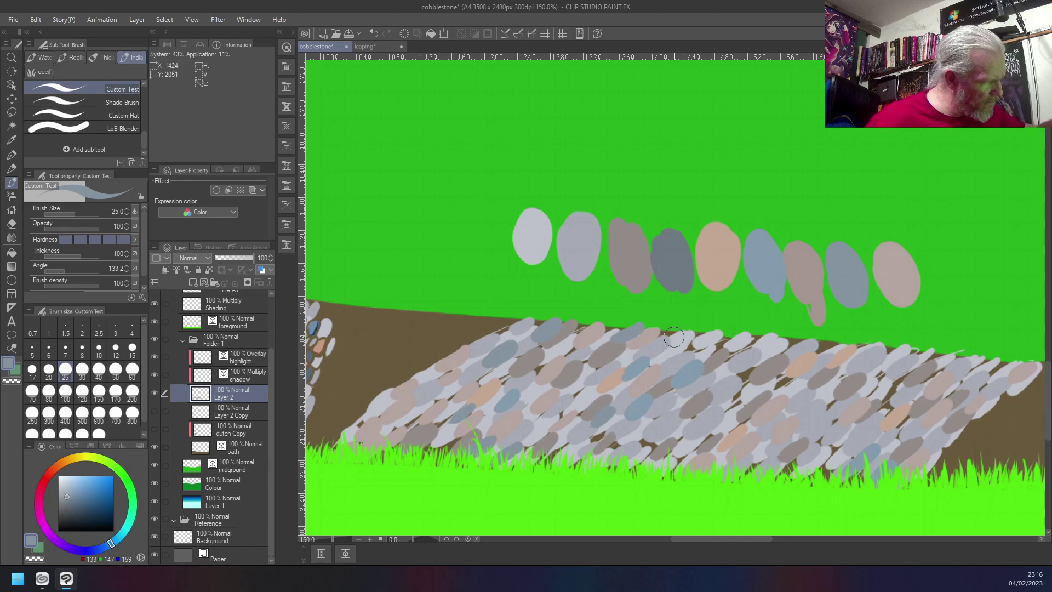
pyautogui.click(687, 348)
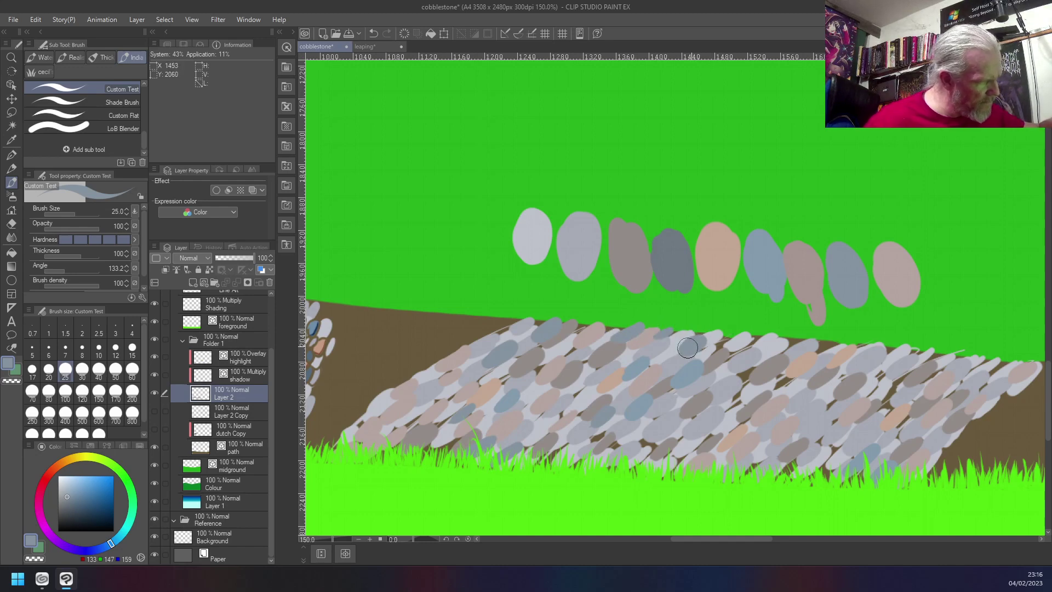
pyautogui.click(727, 343)
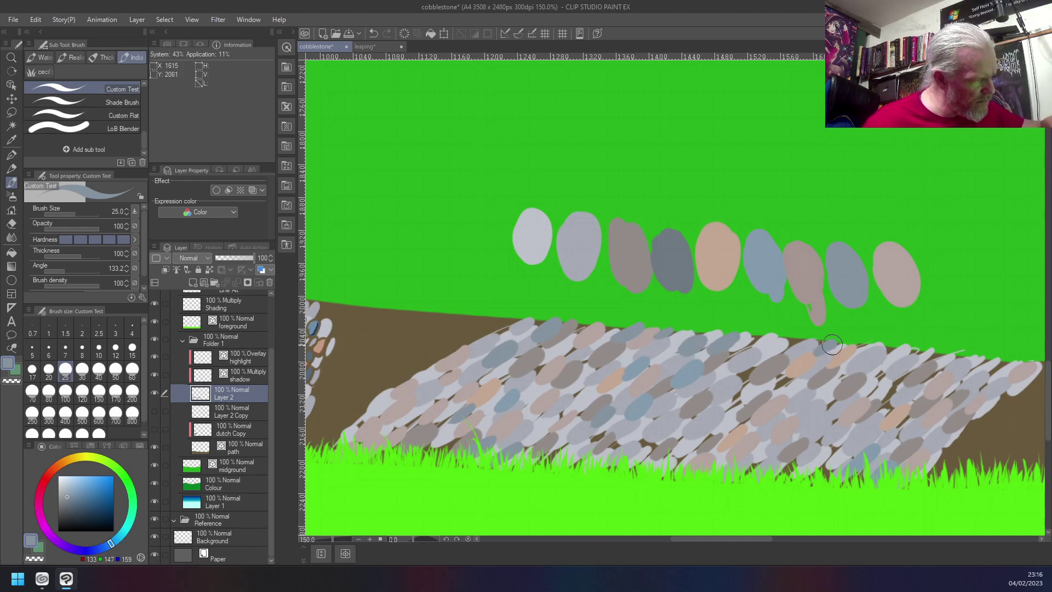
# - Erase one stone in the middle of the path with transparent colour and repaint it as an oval in the grey-blue sample colour
pyautogui.press('c')
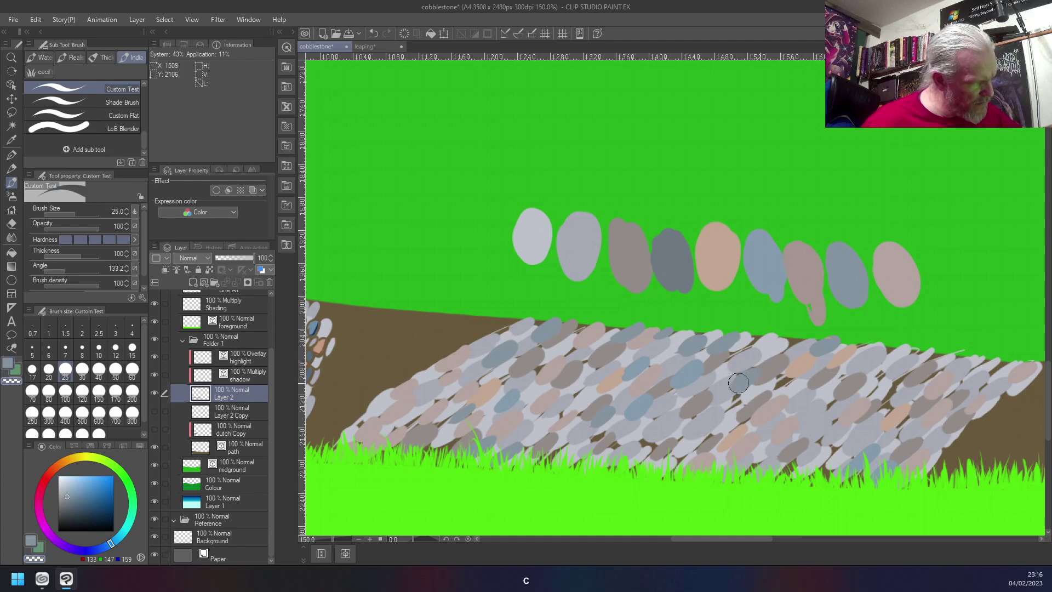
pyautogui.moveTo(753, 418); pyautogui.dragTo(738, 427)
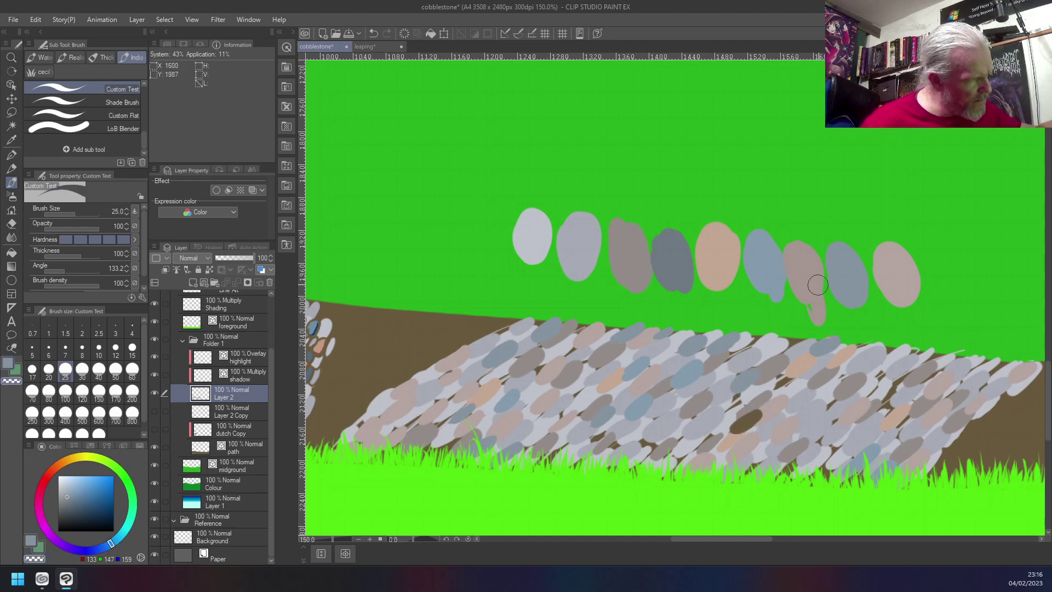
pyautogui.rightClick(843, 274)
pyautogui.moveTo(752, 414); pyautogui.dragTo(736, 427)
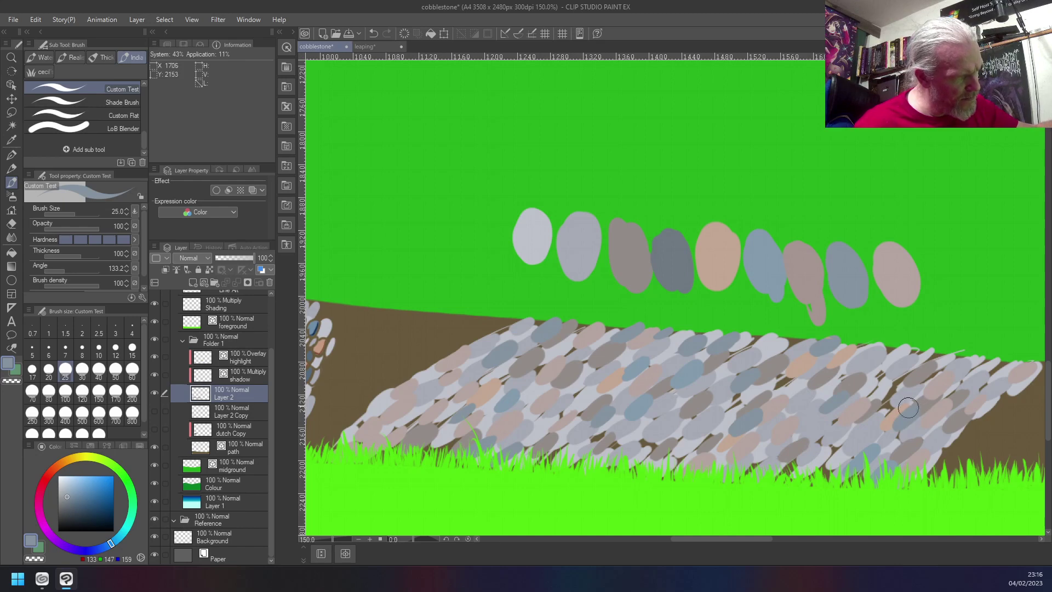
# - Add ovals to the cobbles in the mauve-brown seventh sample colour and the second grey sample colour
pyautogui.rightClick(801, 262)
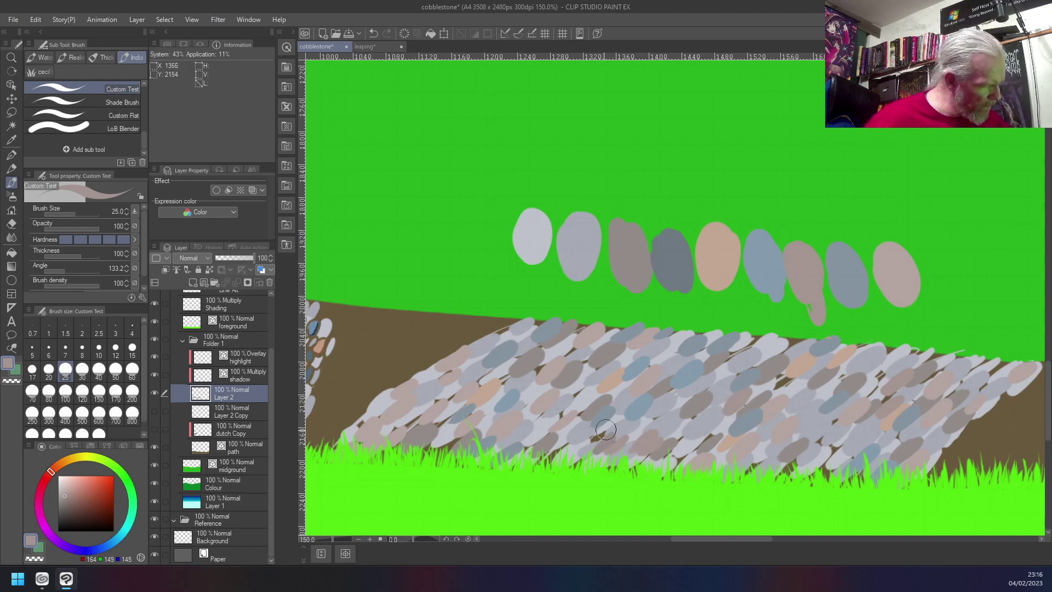
pyautogui.rightClick(570, 237)
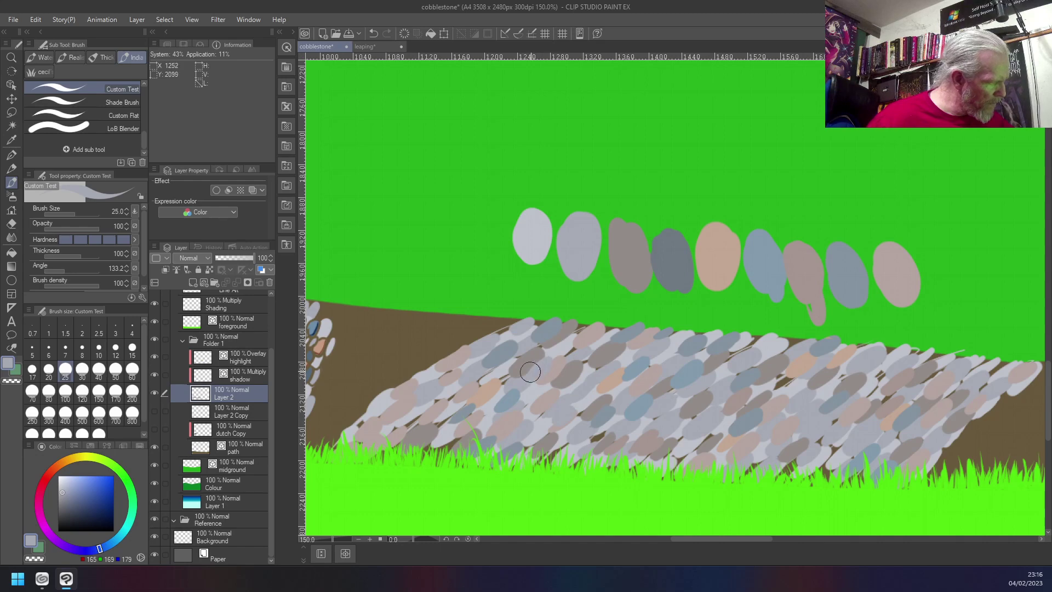
# - Sample the dark slate-grey fourth stone and paint a few dark ovals spaced across the upper half of the path
pyautogui.rightClick(678, 247)
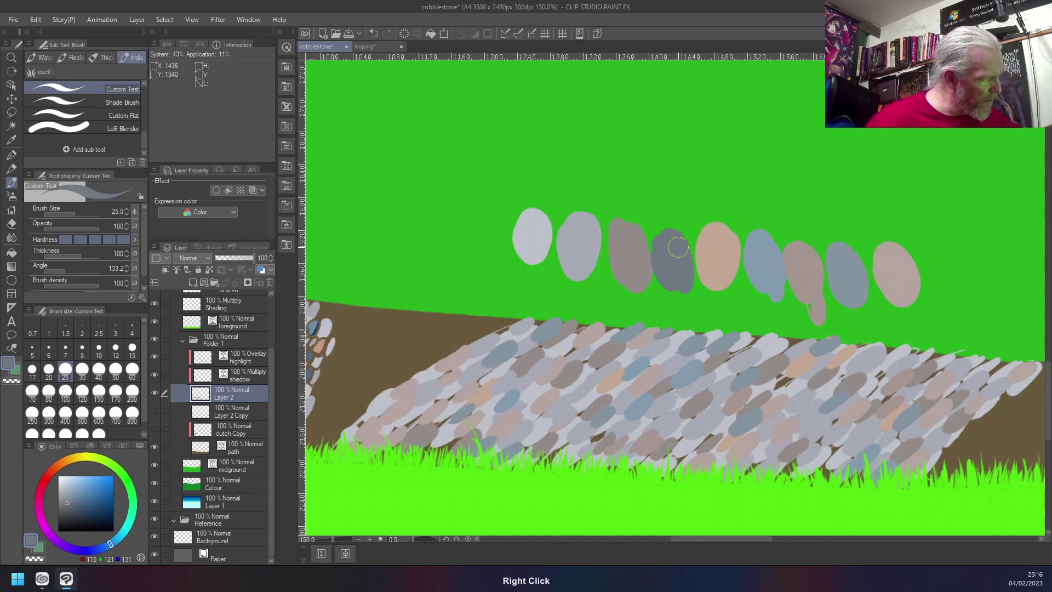
pyautogui.moveTo(580, 359)
pyautogui.mouseDown()
pyautogui.moveTo(564, 348)
pyautogui.moveTo(589, 356)
pyautogui.mouseUp()
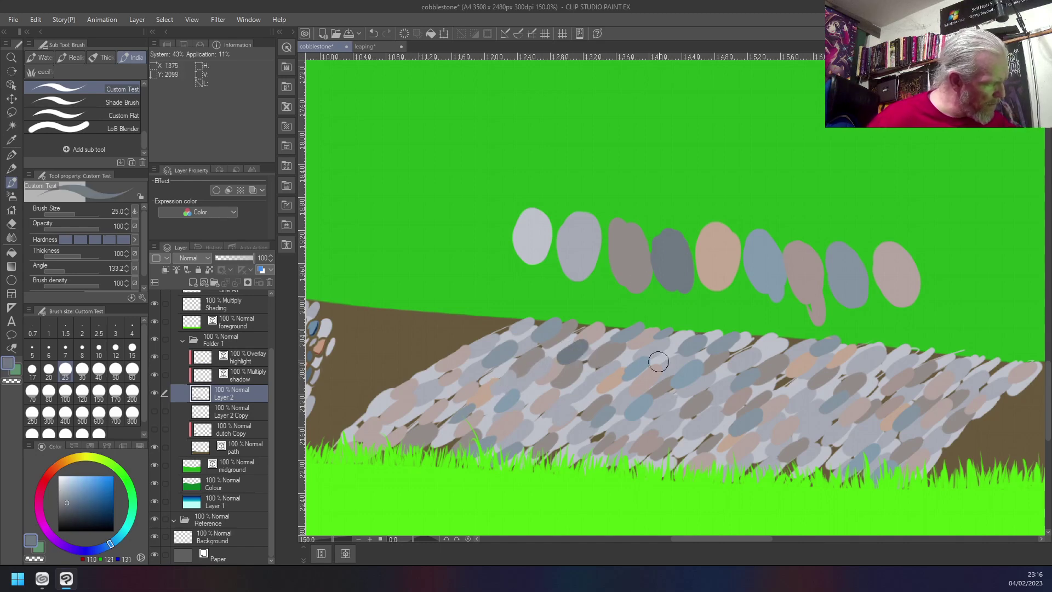
pyautogui.moveTo(788, 372)
pyautogui.mouseDown()
pyautogui.moveTo(781, 382)
pyautogui.moveTo(791, 377)
pyautogui.mouseUp()
pyautogui.moveTo(888, 374); pyautogui.dragTo(877, 379)
pyautogui.moveTo(995, 374); pyautogui.dragTo(1006, 364)
# - Add more ovals in the blue, mauve-brown, grey-blue and mid-grey colours, mainly in the lower half of the path along the grass
pyautogui.rightClick(759, 250)
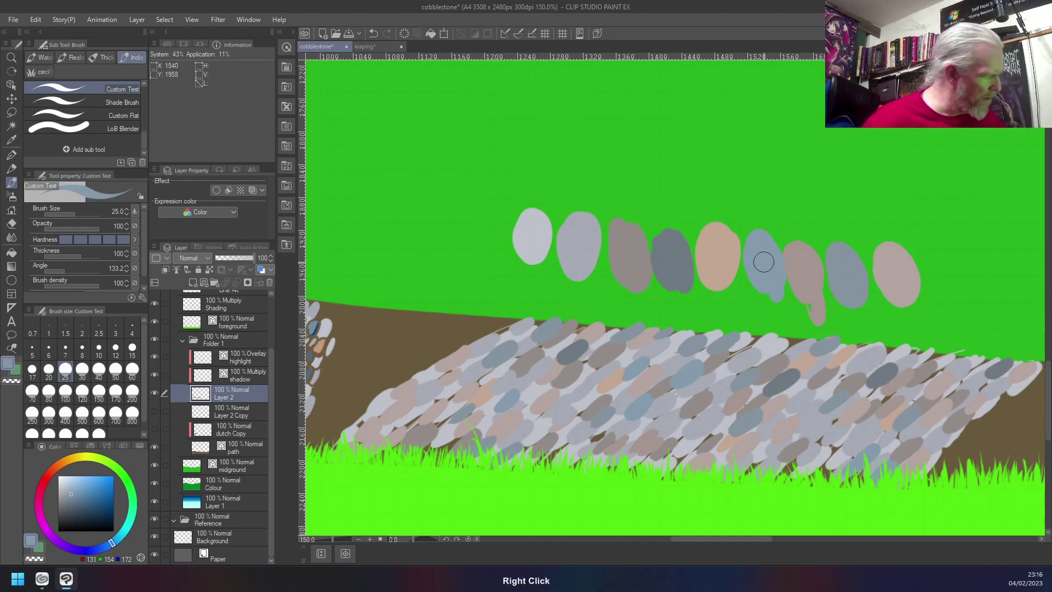
pyautogui.moveTo(438, 423); pyautogui.dragTo(435, 428)
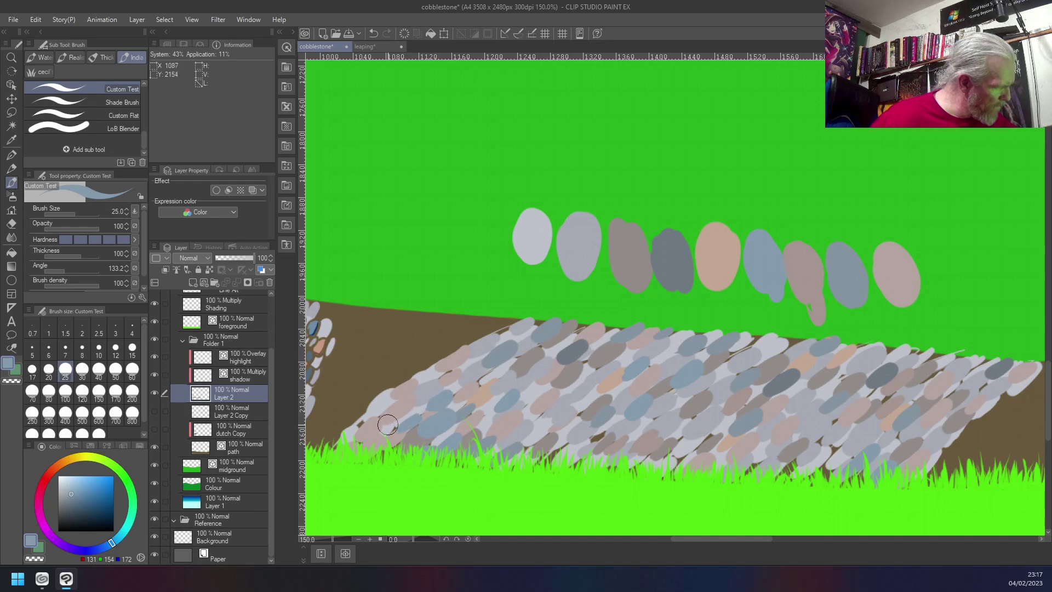
pyautogui.rightClick(815, 263)
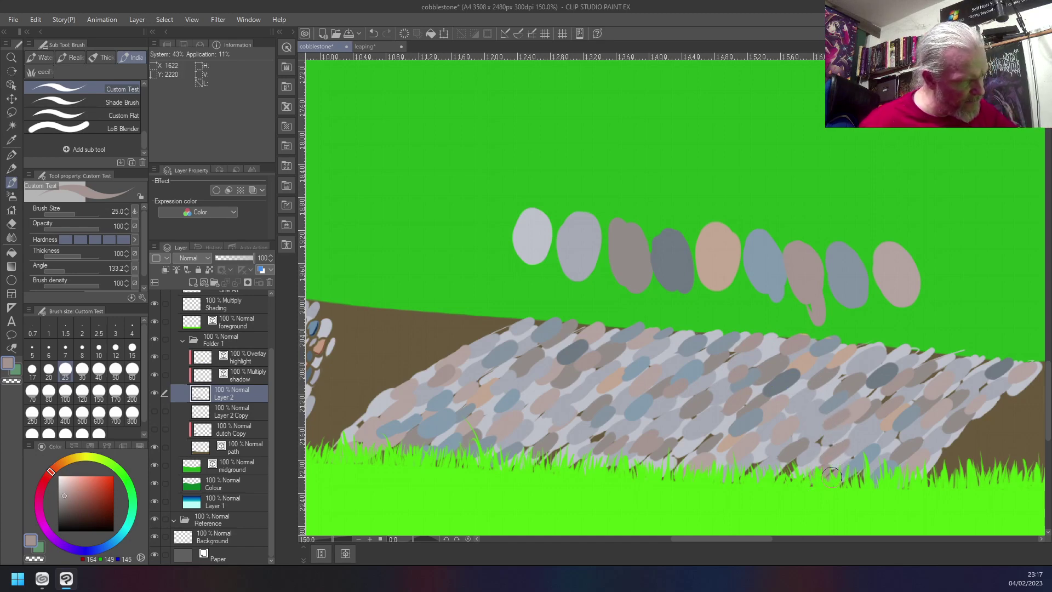
pyautogui.rightClick(838, 277)
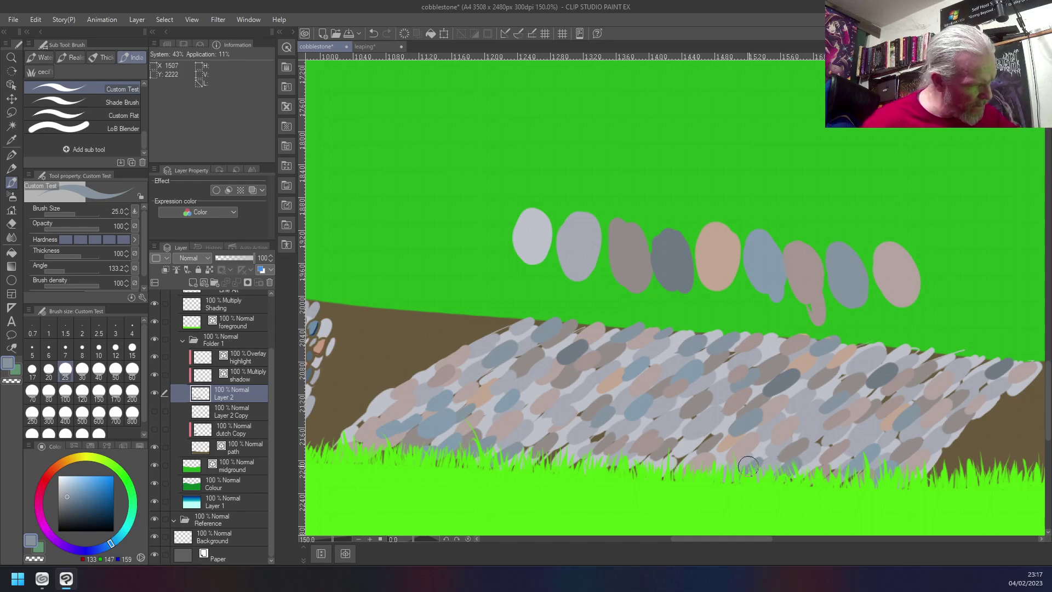
pyautogui.rightClick(669, 436)
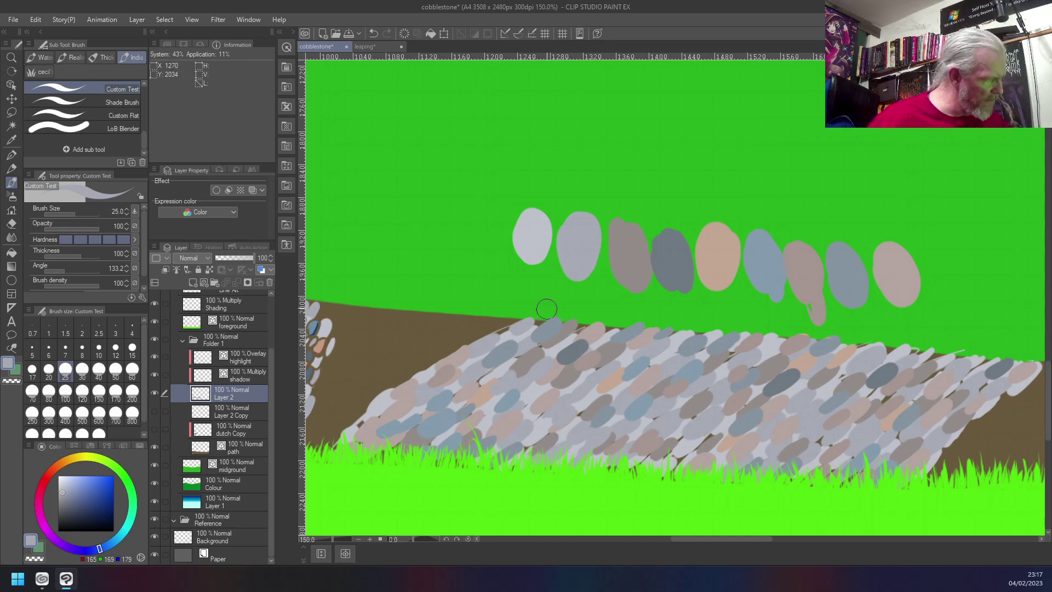
# - Sample the dark slate-grey stone again and add dark ovals in the middle of the cobbled stretch
pyautogui.rightClick(671, 255)
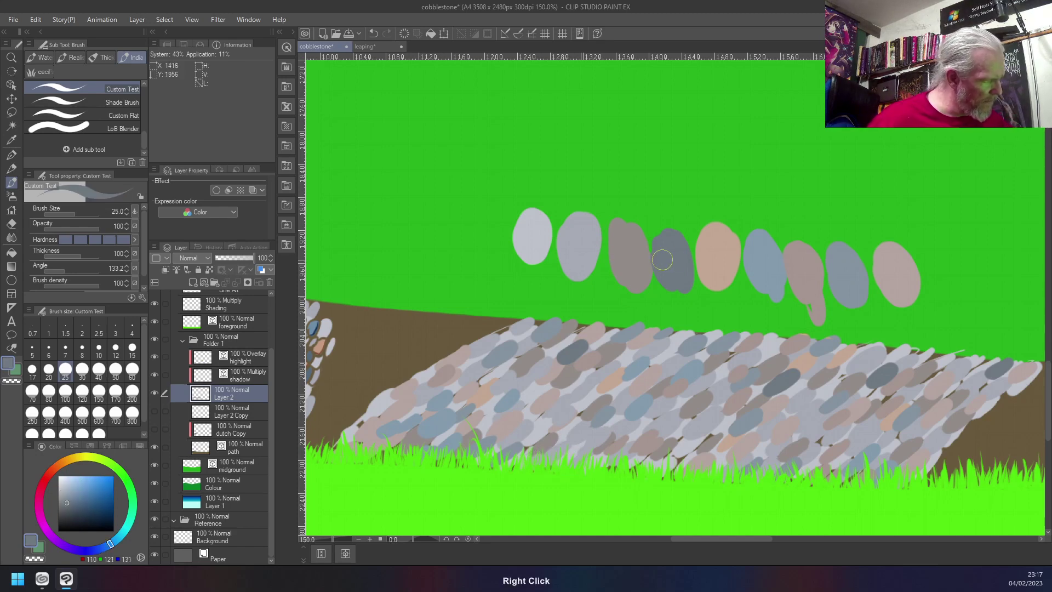
pyautogui.moveTo(572, 417); pyautogui.dragTo(582, 410)
pyautogui.moveTo(591, 382); pyautogui.dragTo(597, 375)
pyautogui.moveTo(677, 423); pyautogui.dragTo(682, 419)
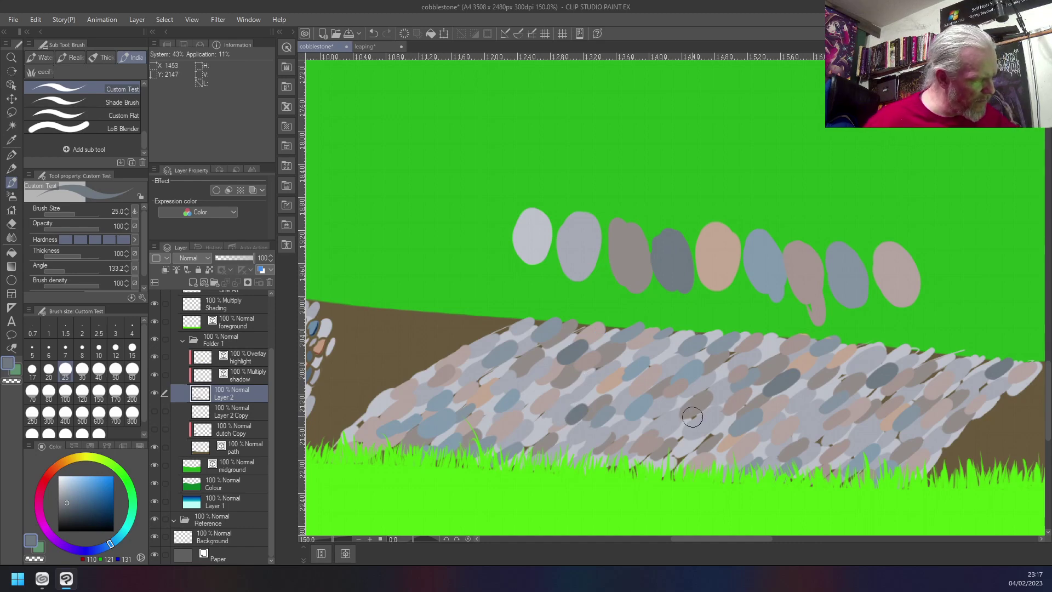
# - Sample the blue and mauve-brown stones in turn and add ovals in both colours near the path's right end
pyautogui.rightClick(758, 291)
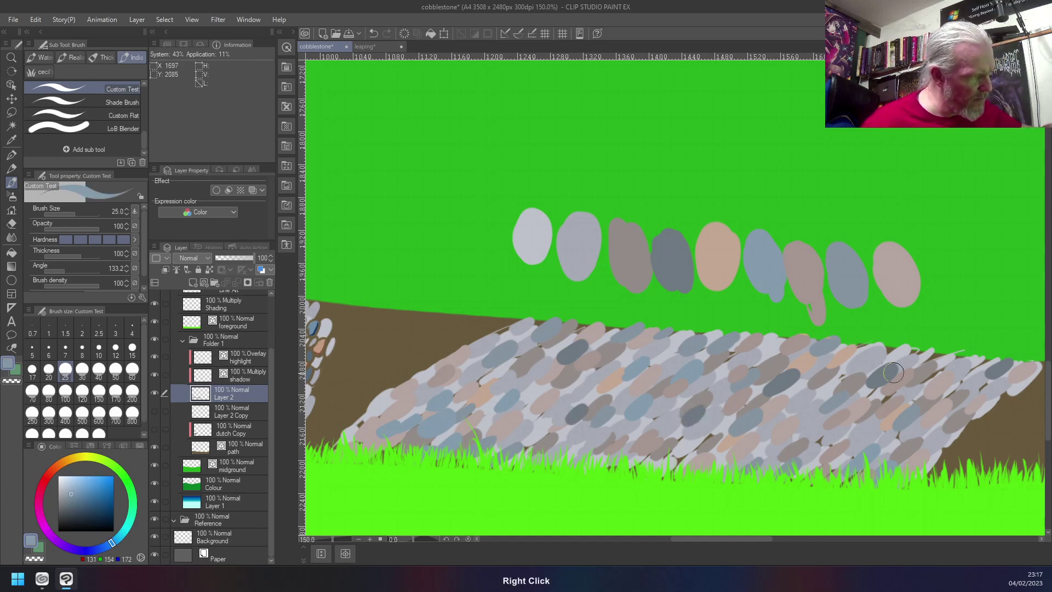
pyautogui.moveTo(886, 399); pyautogui.dragTo(935, 377)
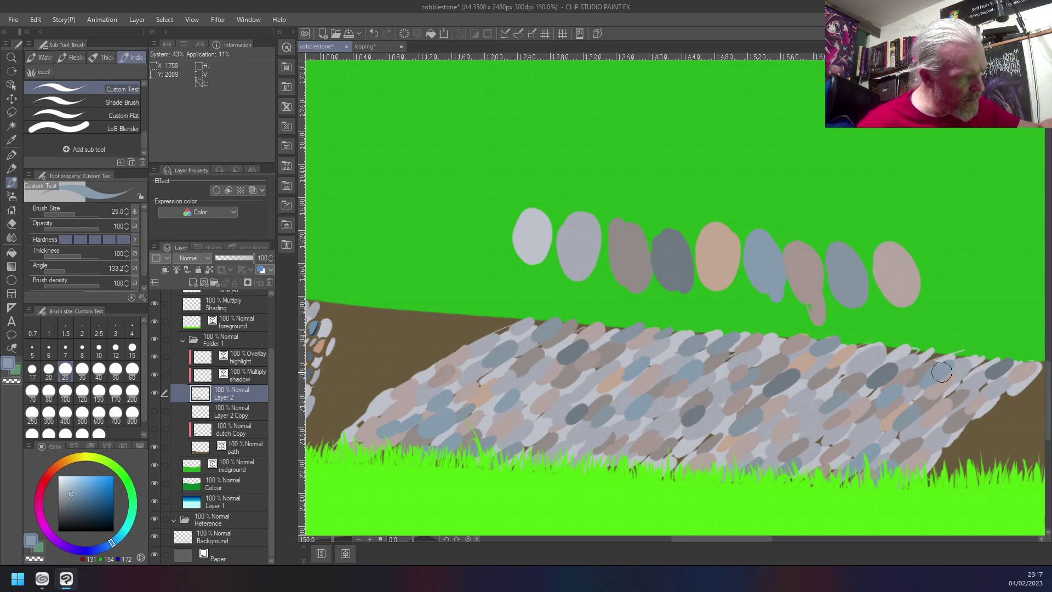
pyautogui.rightClick(818, 273)
pyautogui.moveTo(863, 396); pyautogui.dragTo(878, 390)
pyautogui.moveTo(891, 442); pyautogui.dragTo(901, 436)
pyautogui.moveTo(920, 397)
pyautogui.mouseDown()
pyautogui.moveTo(959, 384)
pyautogui.moveTo(970, 362)
pyautogui.mouseUp()
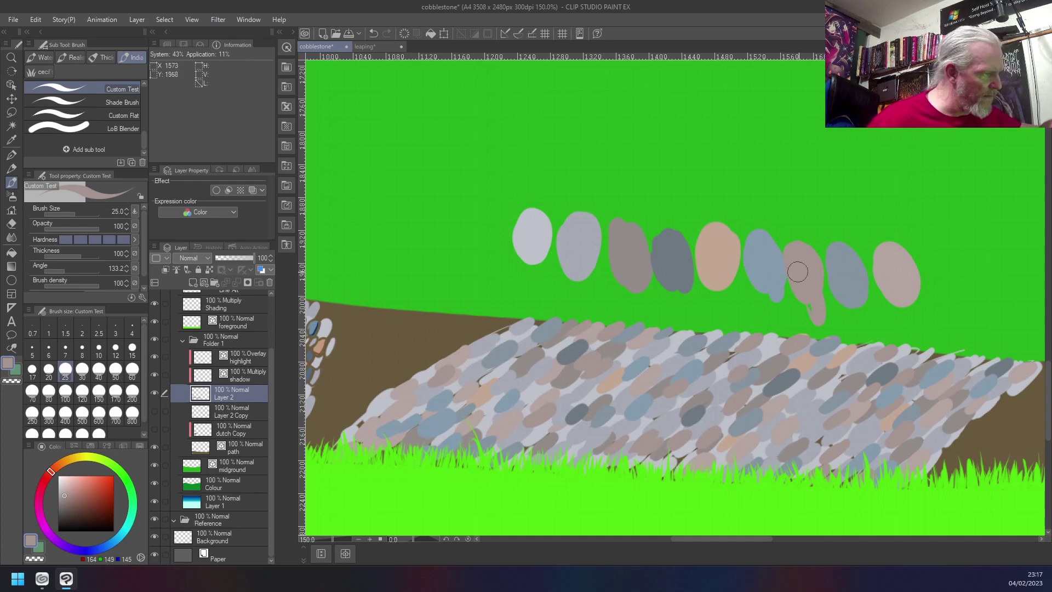
# - Add ovals in the pinkish last sample colour and the second grey sample colour around the path's left end
pyautogui.rightClick(895, 271)
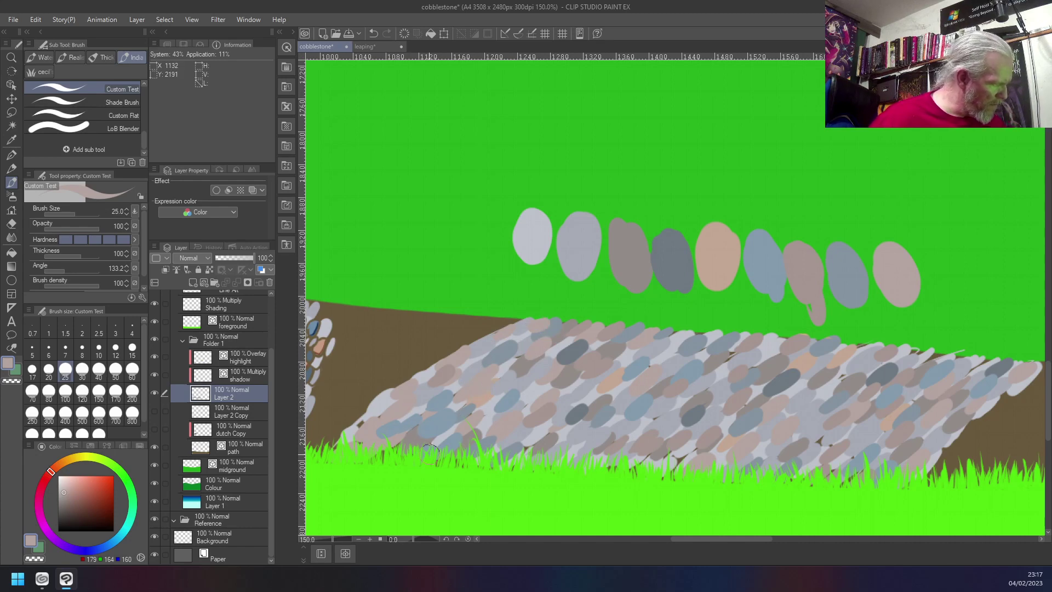
pyautogui.rightClick(571, 240)
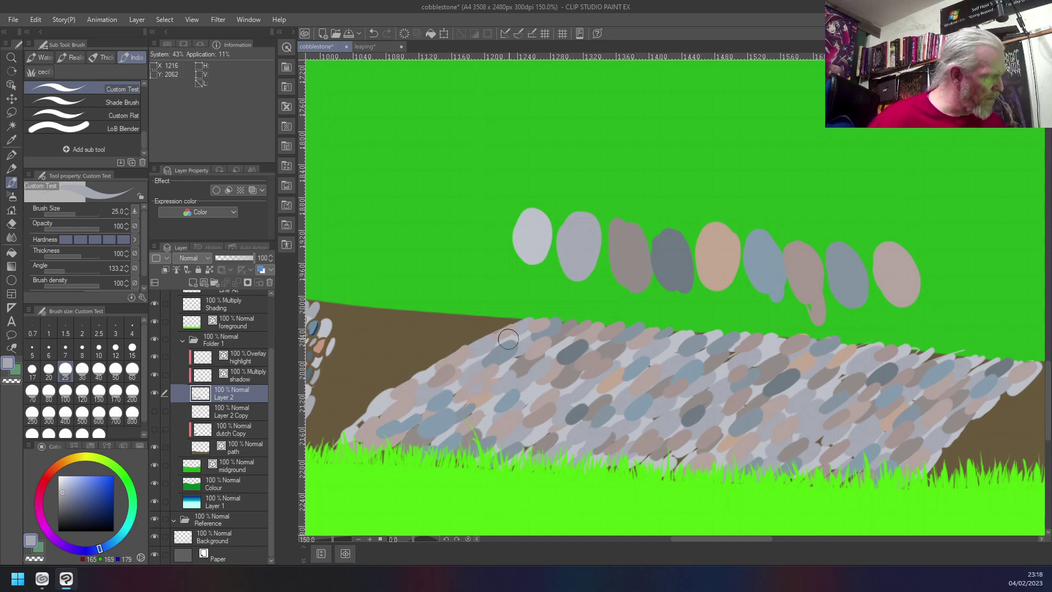
# - Sample the dark slate-grey stone, paint a dark oval at the path's left side, and add slightly lighter slate ovals along the lower edge
pyautogui.rightClick(671, 258)
pyautogui.click(463, 389)
pyautogui.rightClick(454, 395)
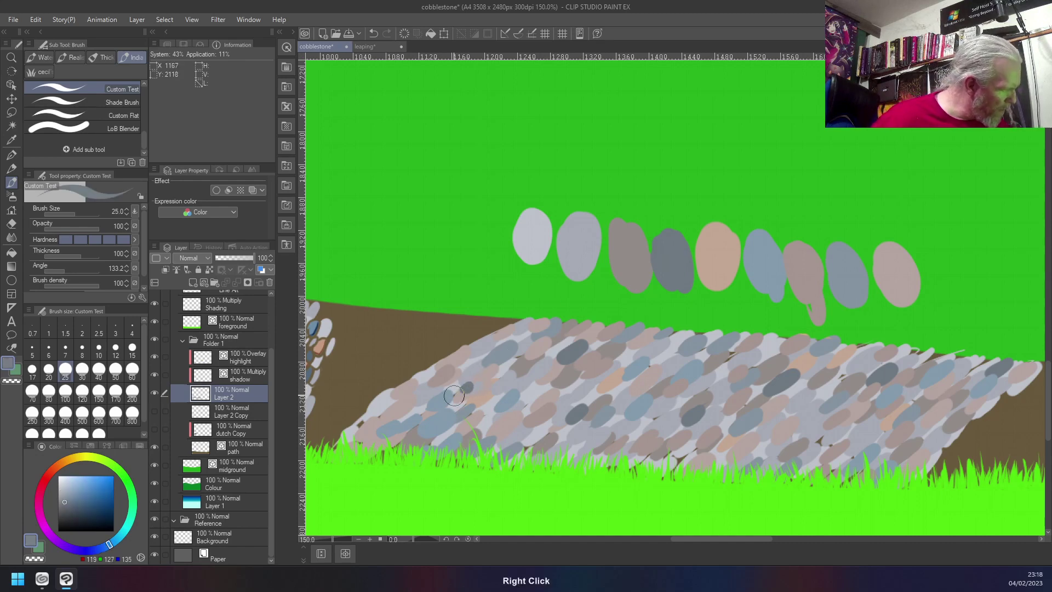
pyautogui.rightClick(477, 376)
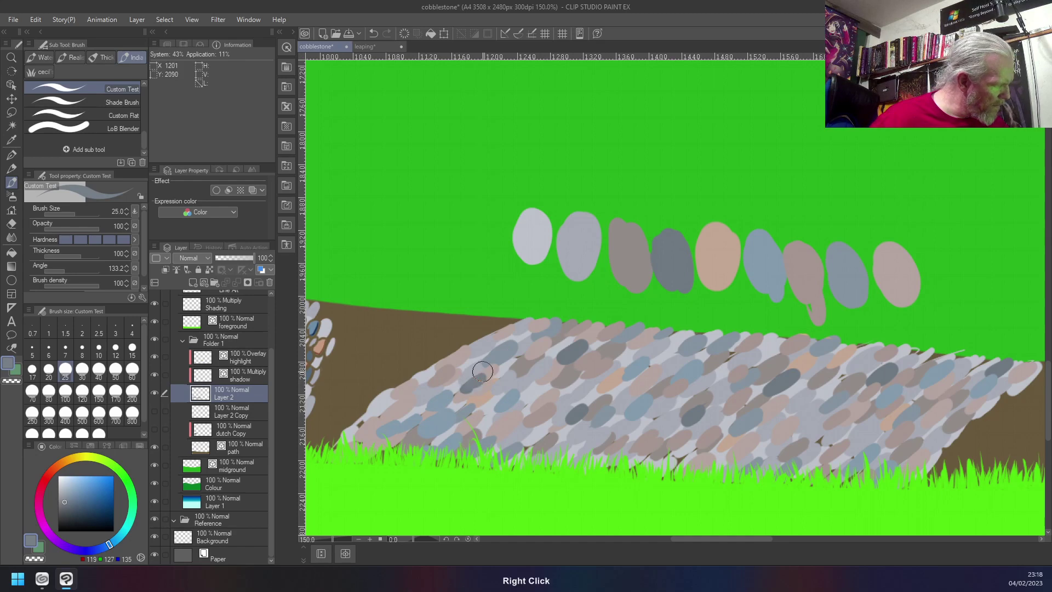
pyautogui.moveTo(409, 434); pyautogui.dragTo(421, 448)
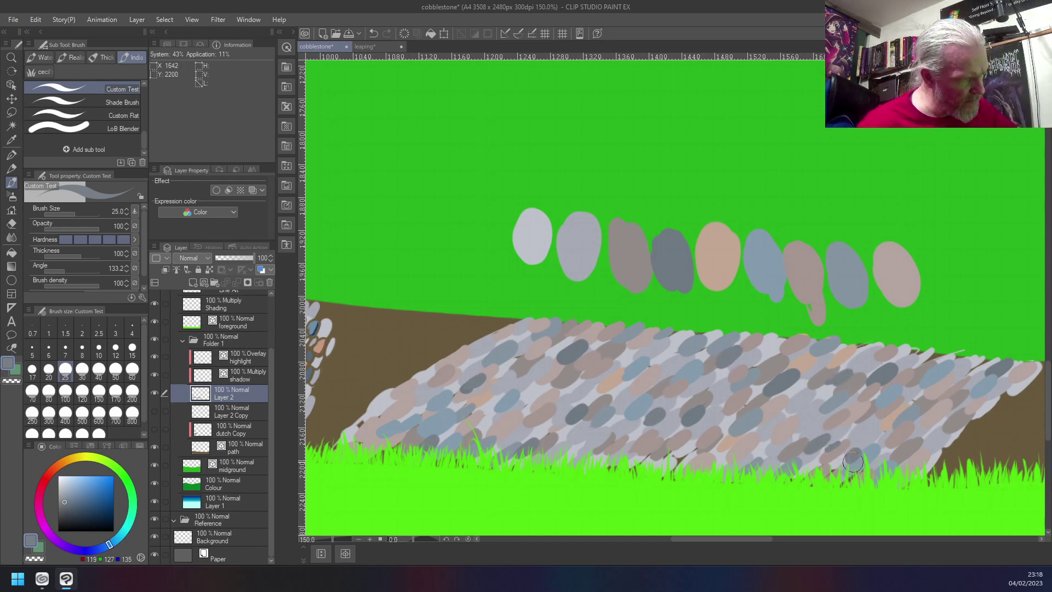
# - Add slate-blue ovals along the cobbled stretch's upper edge near its right end
pyautogui.click(931, 361)
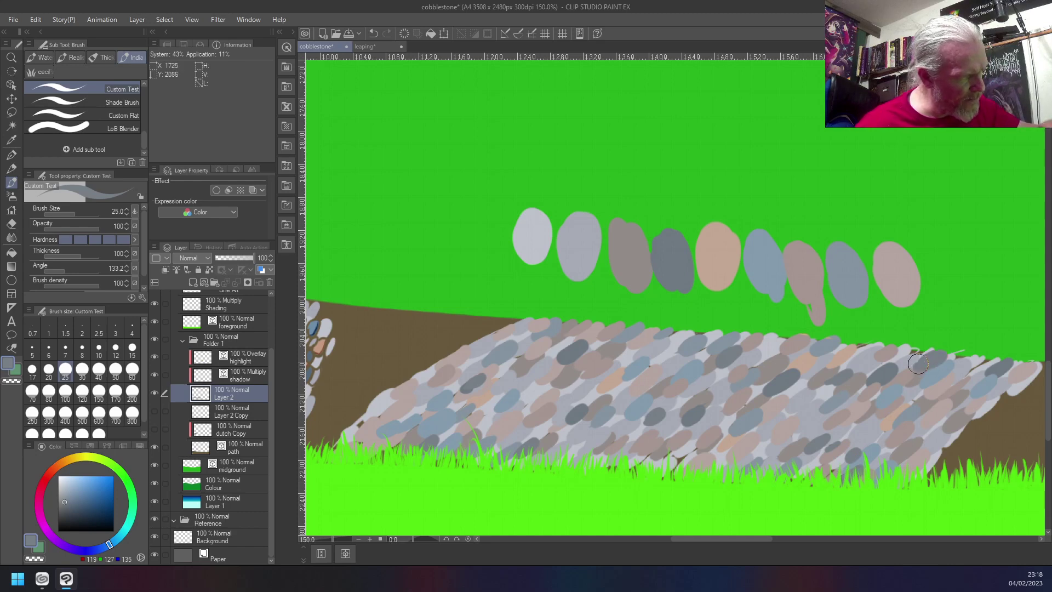
pyautogui.click(957, 355)
pyautogui.click(984, 362)
pyautogui.click(973, 370)
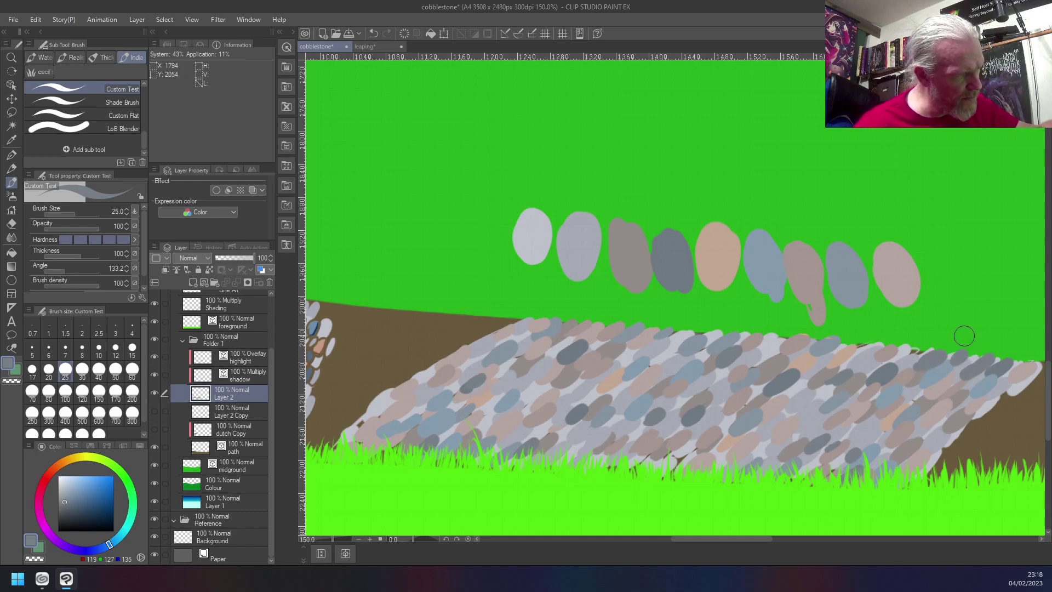
pyautogui.click(905, 355)
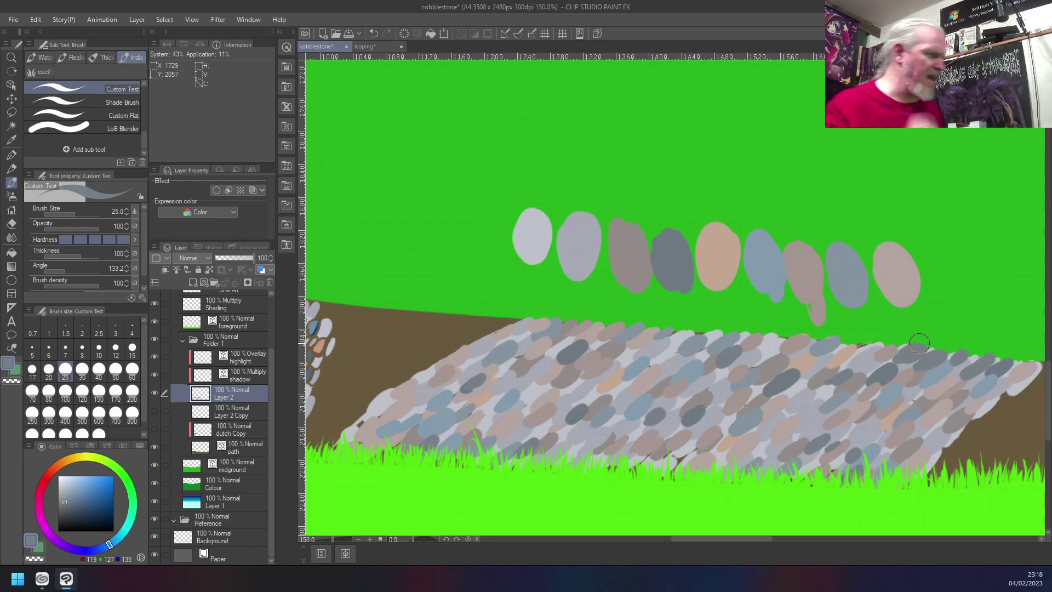
# - Sample the dark slate, blue and pinkish sample colours in turn and fill the gaps along the middle of the path's lower edge
pyautogui.rightClick(674, 247)
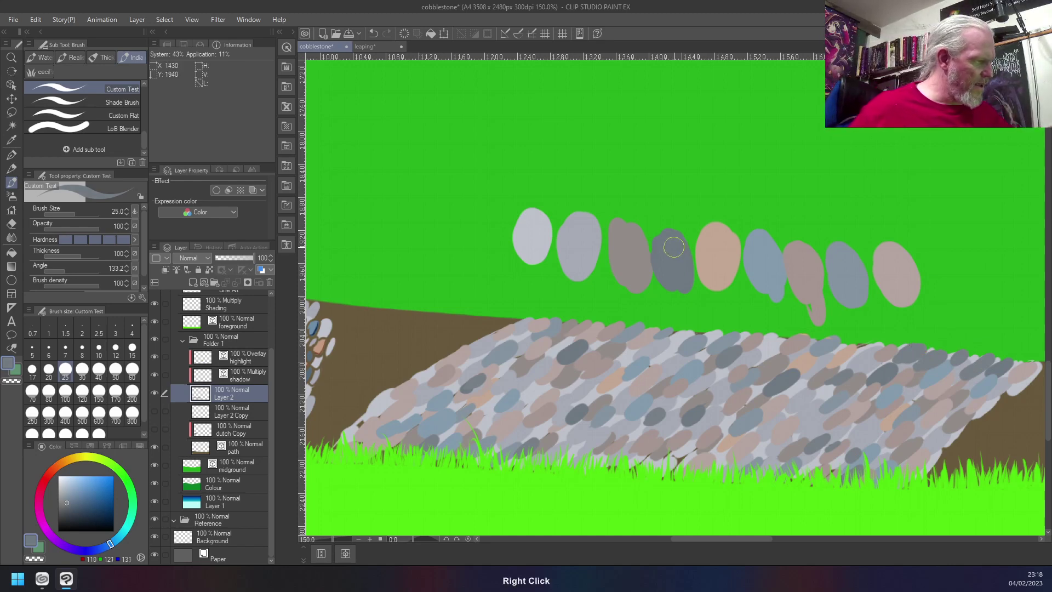
pyautogui.rightClick(534, 236)
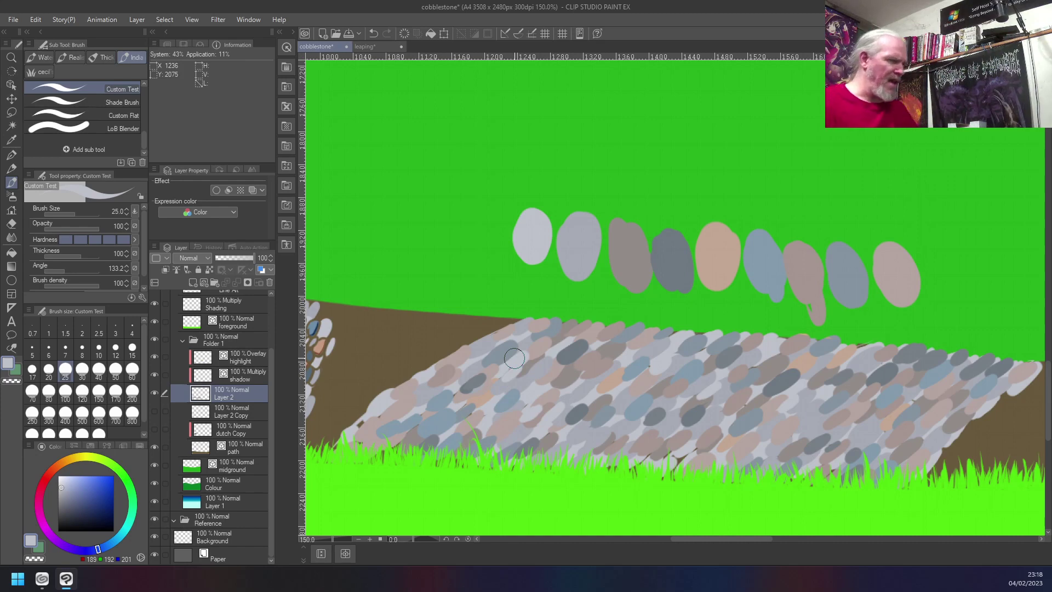
pyautogui.scroll(-1, 688, 399)
pyautogui.scroll(-8, 687, 399)
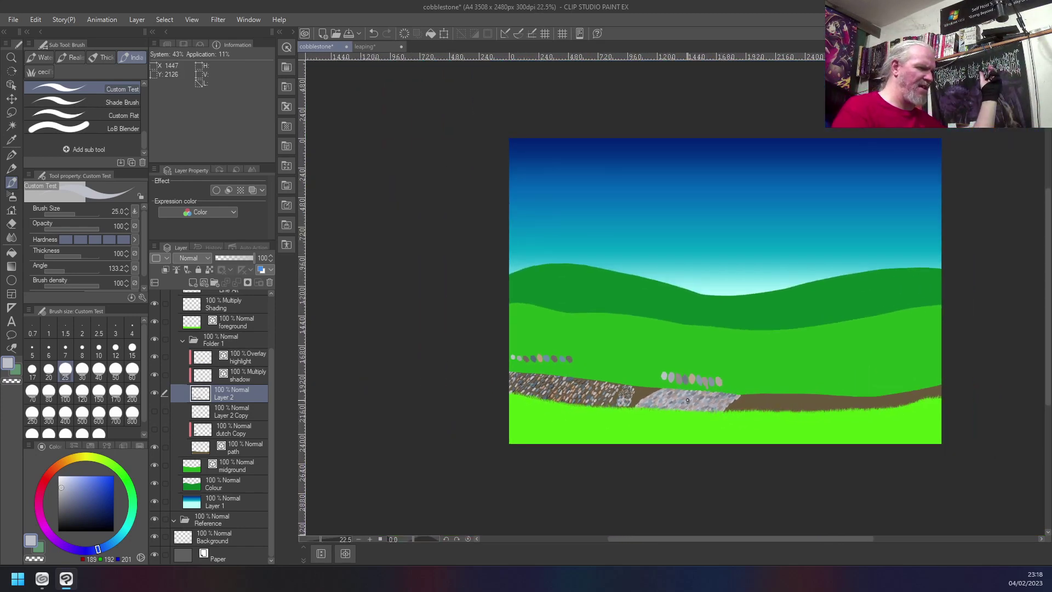
pyautogui.scroll(9, 688, 400)
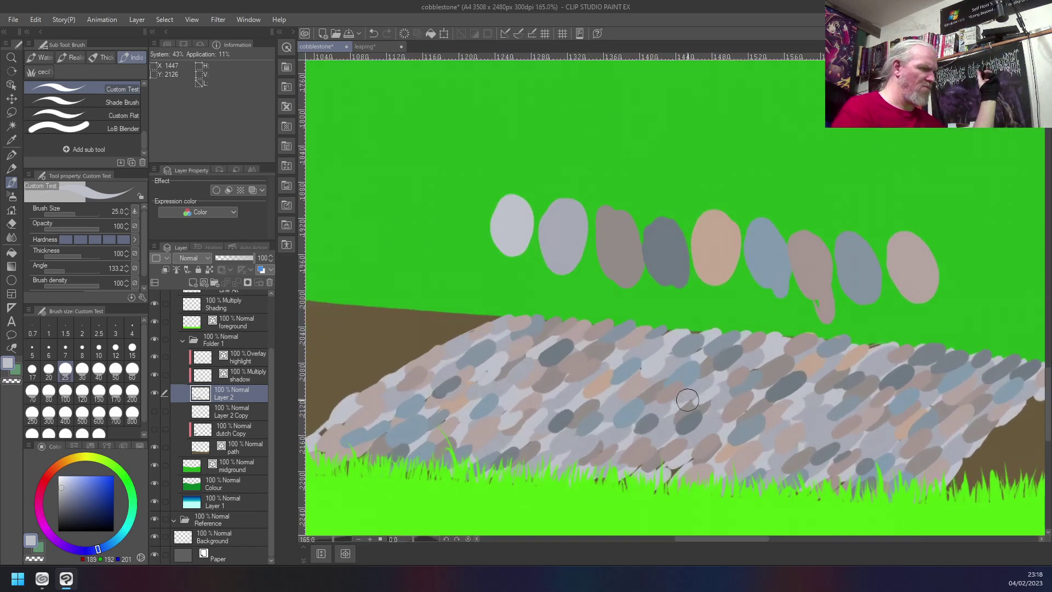
pyautogui.scroll(3, 688, 400)
pyautogui.scroll(-2, 688, 399)
pyautogui.scroll(1, 688, 400)
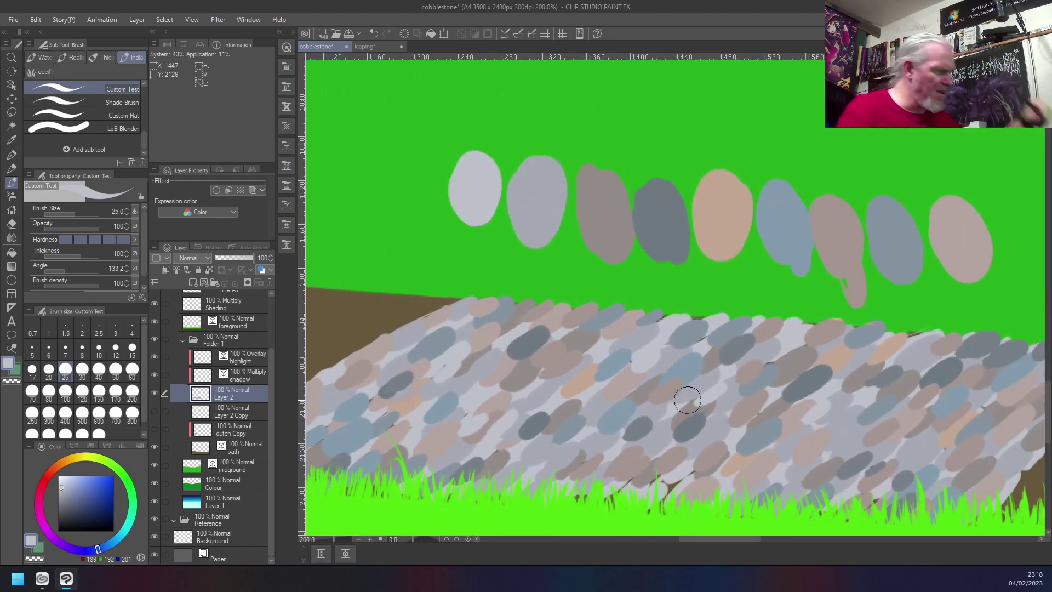
pyautogui.rightClick(662, 230)
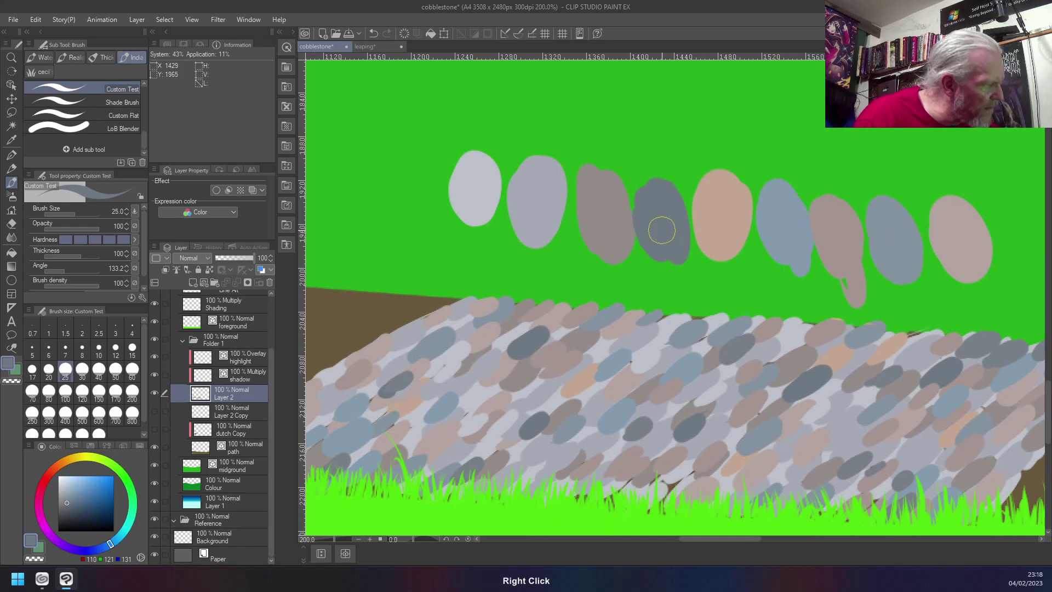
pyautogui.press('c')
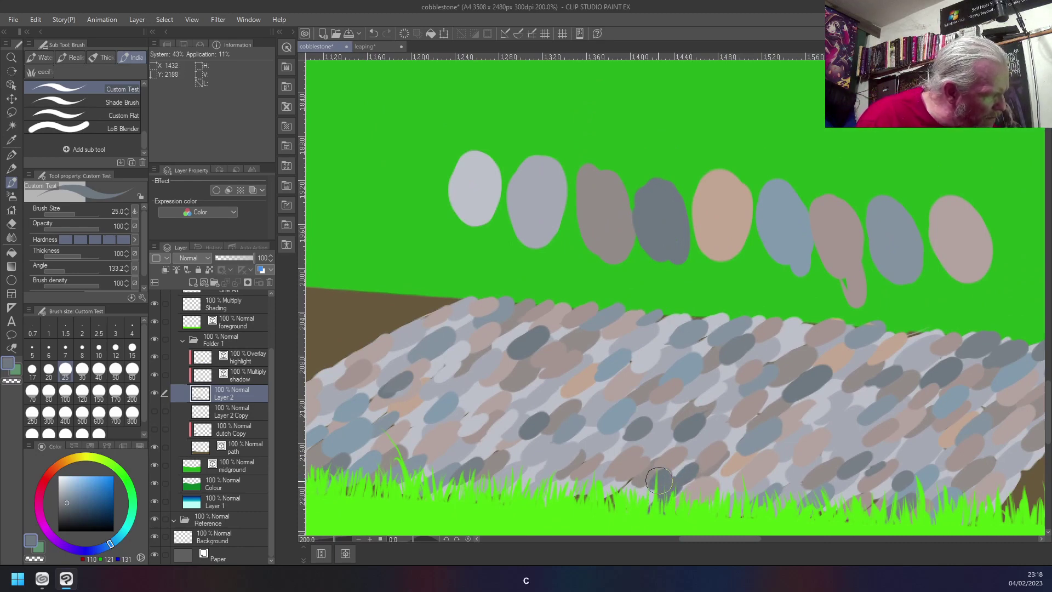
pyautogui.rightClick(785, 223)
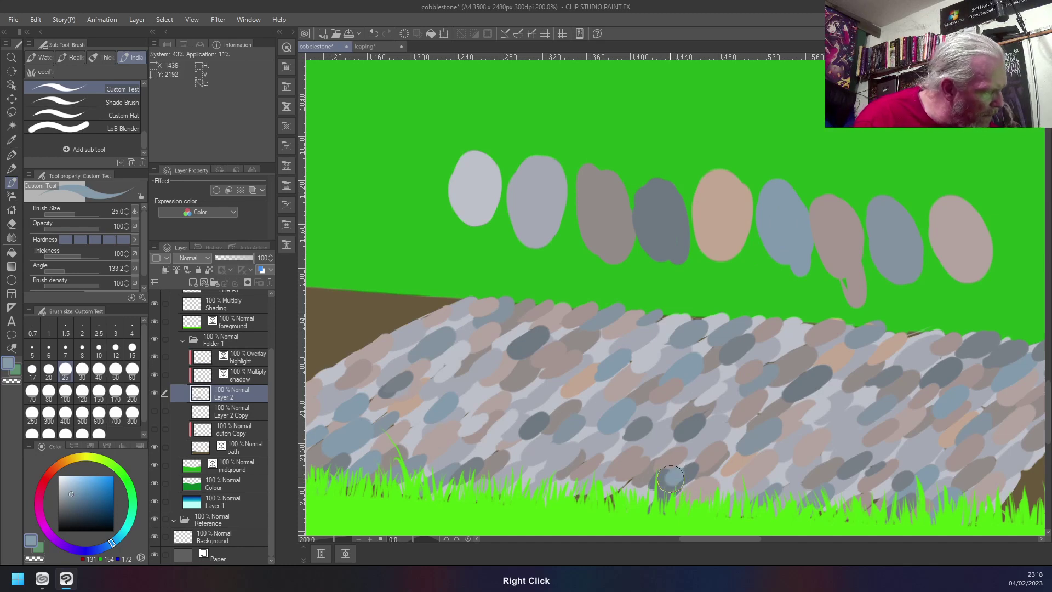
pyautogui.rightClick(952, 237)
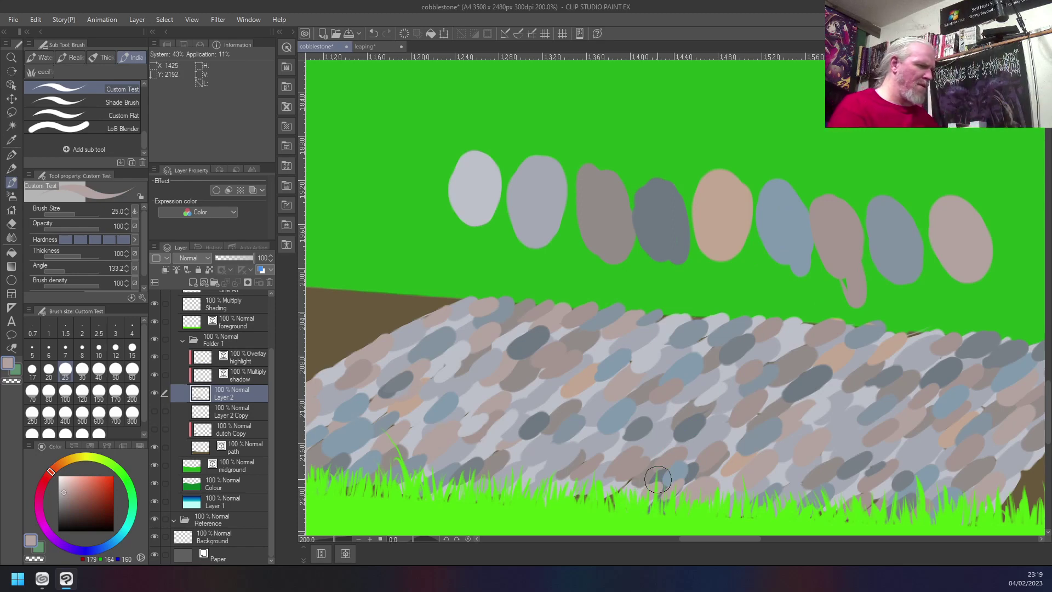
# - Sample the grey from the stones at the cobbled stretch's upper-left corner and reduce the brush size to 8
pyautogui.hotkey('ctrl', '0')
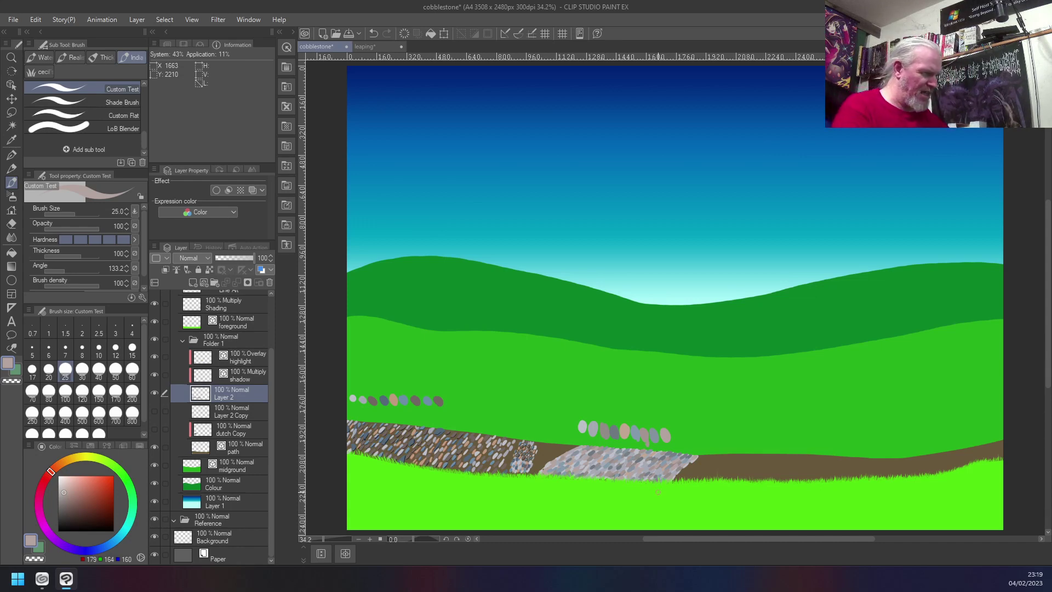
pyautogui.scroll(5, 592, 472)
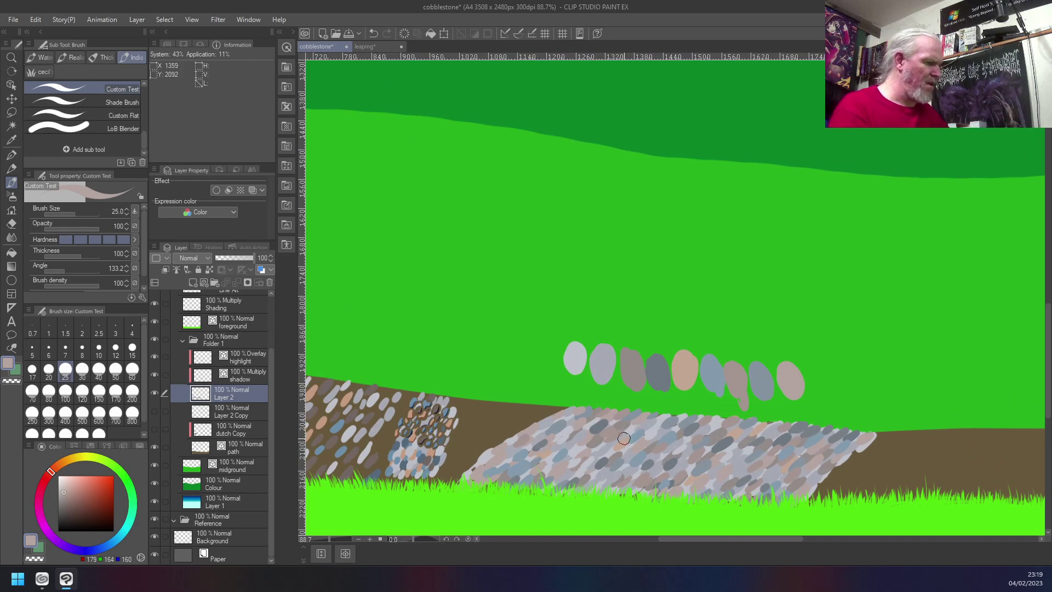
pyautogui.scroll(3, 623, 439)
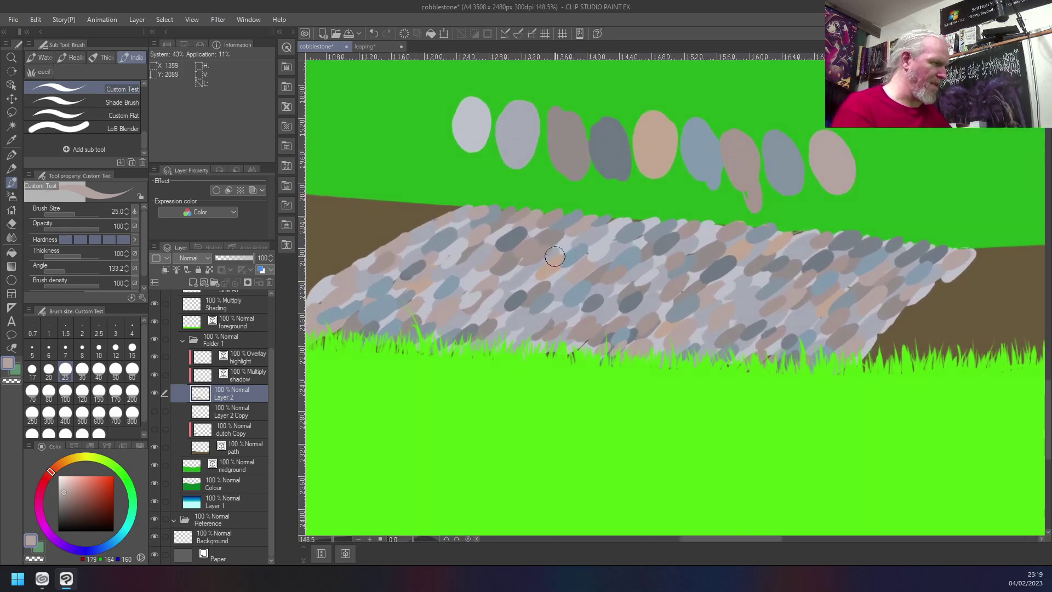
pyautogui.moveTo(476, 289); pyautogui.dragTo(617, 298)
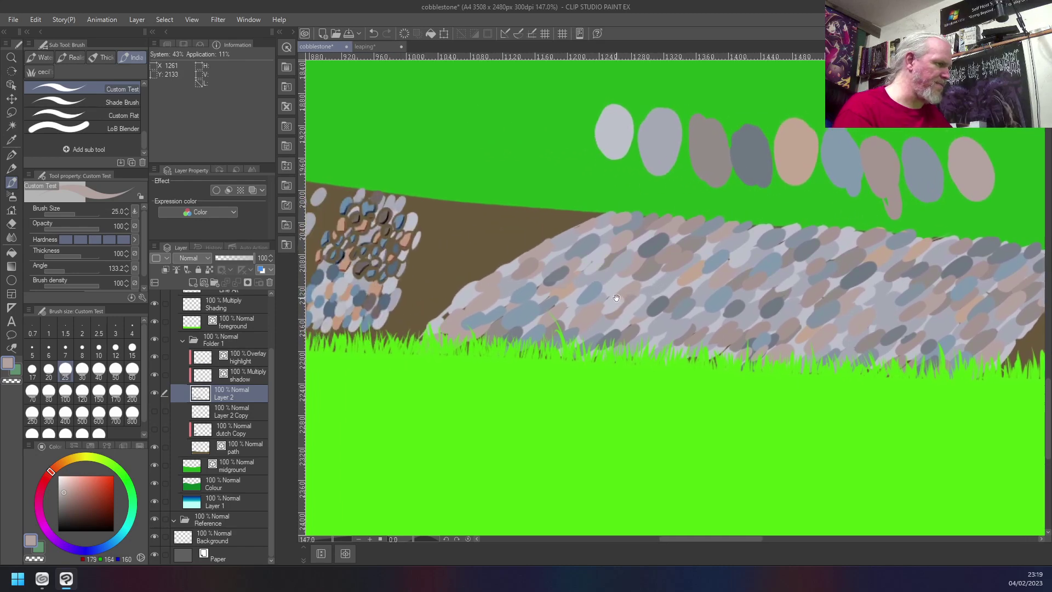
pyautogui.scroll(2, 617, 297)
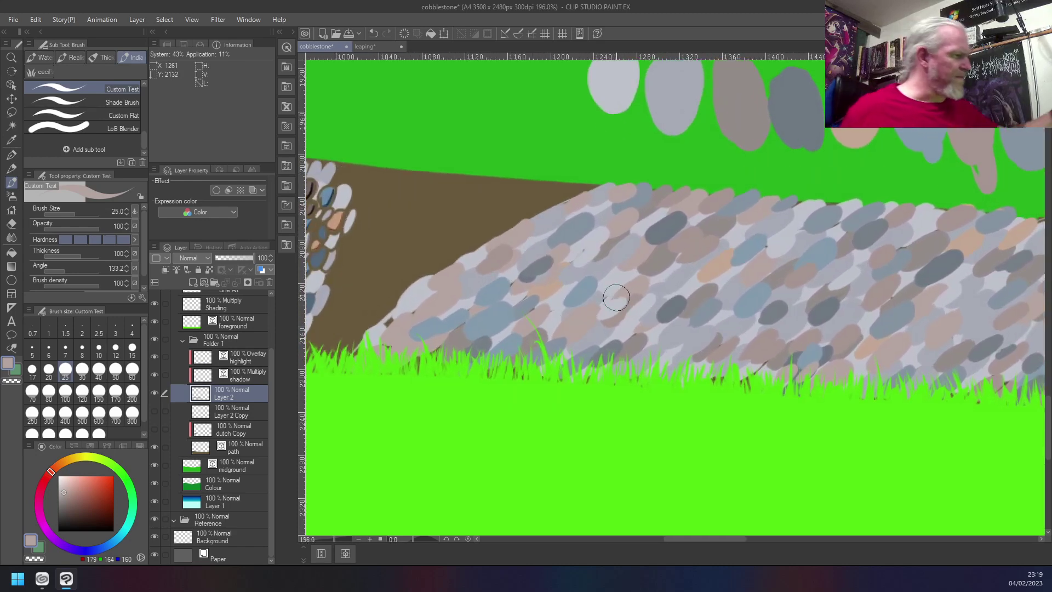
pyautogui.rightClick(608, 192)
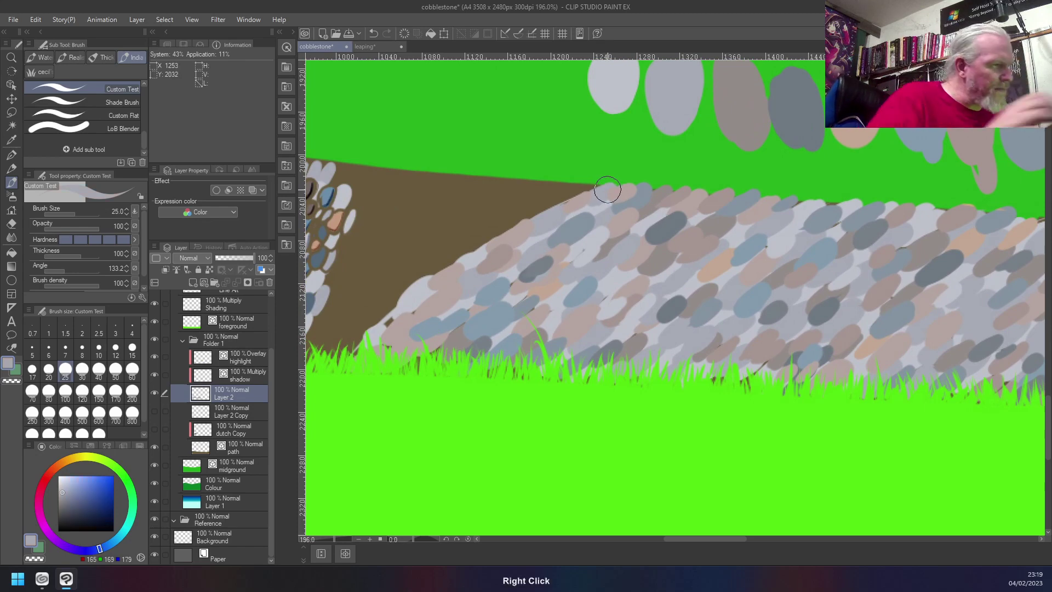
pyautogui.press('[')
pyautogui.press('[')
pyautogui.press('[')
pyautogui.press('[')
pyautogui.press('[')
pyautogui.press('[')
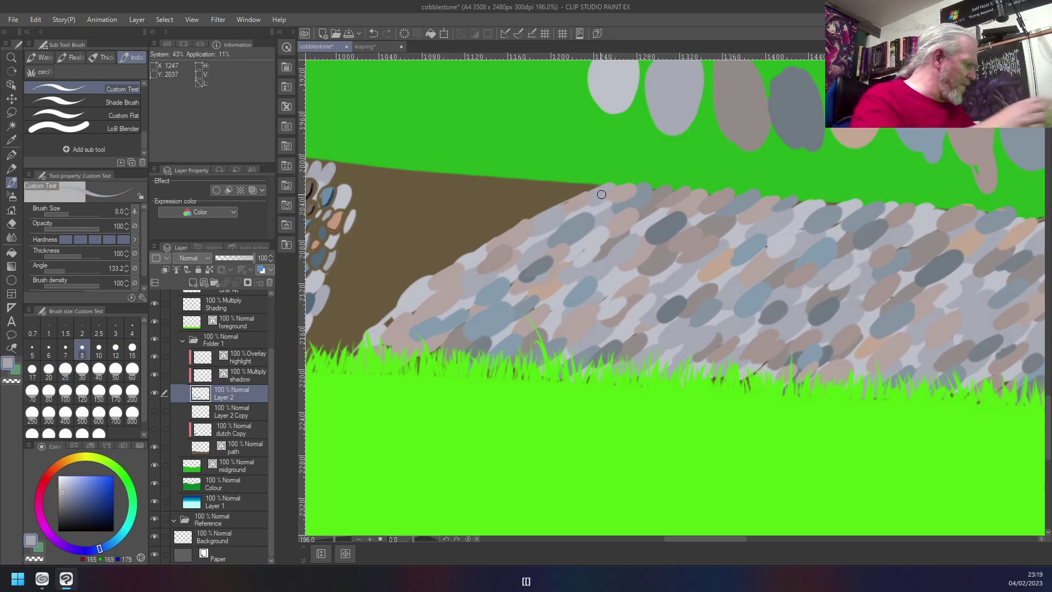
# - On the Multiply shadow layer, shade the edges of the first grey and pinkish stones at the upper-left corner, sampling each stone's colour
pyautogui.click(246, 378)
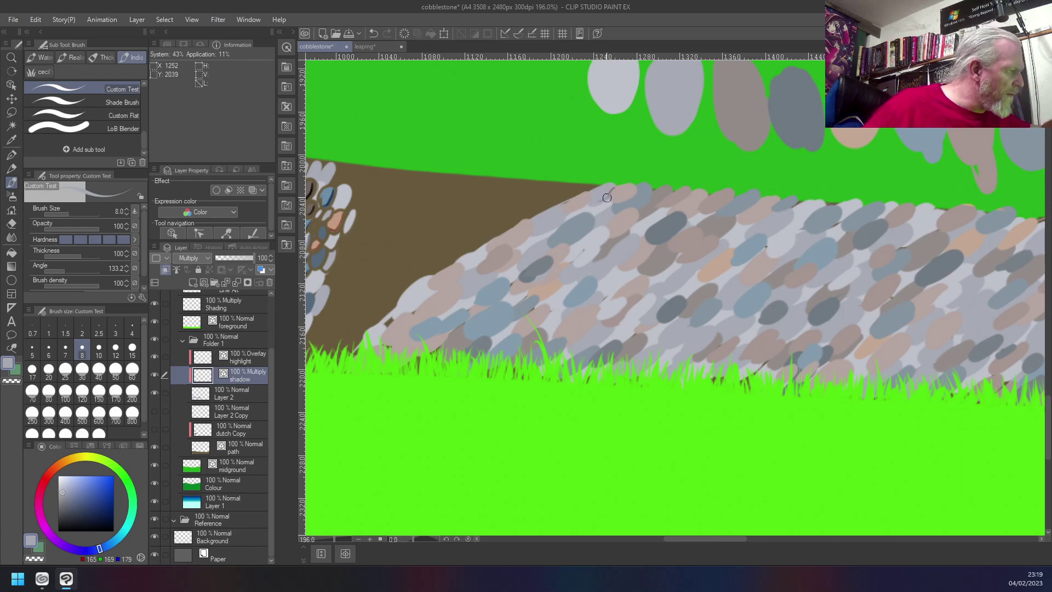
pyautogui.rightClick(578, 203)
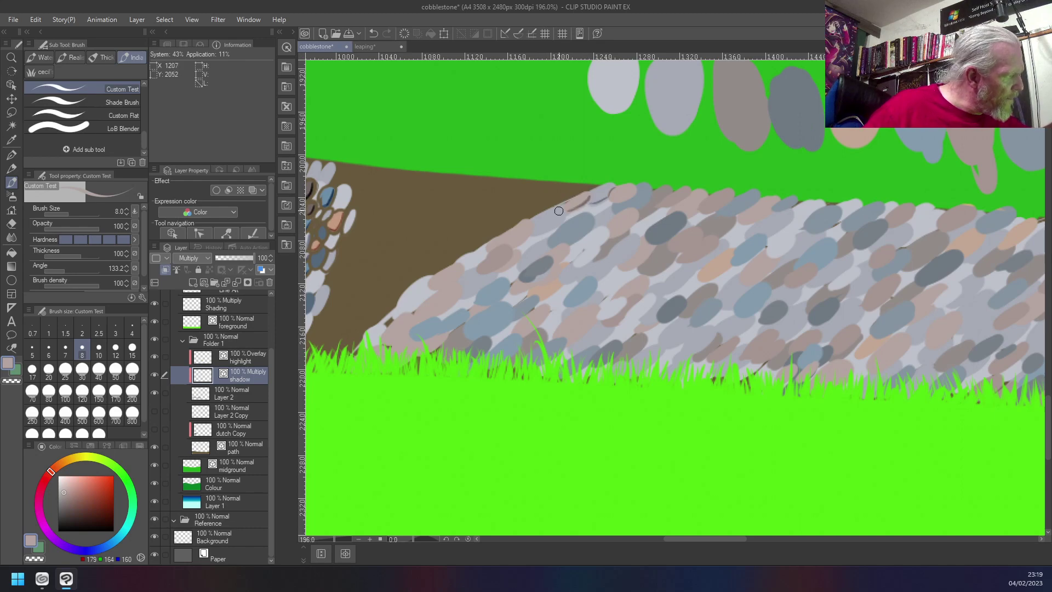
pyautogui.rightClick(558, 212)
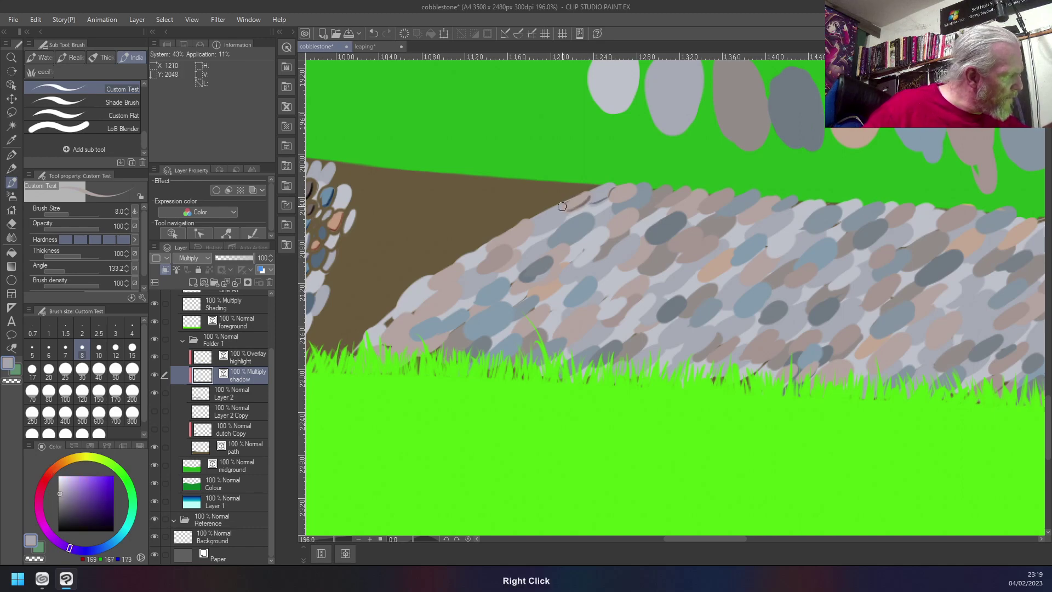
pyautogui.rightClick(528, 225)
pyautogui.rightClick(528, 226)
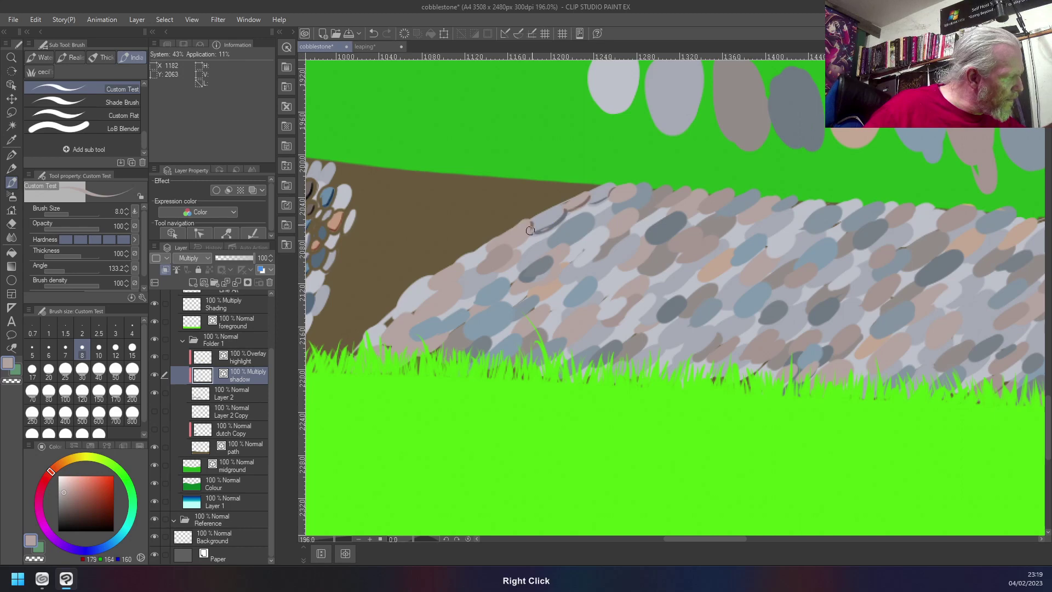
# - Shade the undersides of the pinkish stones further down the cobbled stretch's left edge, using their own sampled colours
pyautogui.moveTo(512, 245)
pyautogui.mouseDown()
pyautogui.moveTo(490, 250)
pyautogui.moveTo(506, 265)
pyautogui.moveTo(494, 268)
pyautogui.mouseUp()
pyautogui.rightClick(512, 248)
pyautogui.rightClick(521, 252)
pyautogui.moveTo(522, 251); pyautogui.dragTo(503, 269)
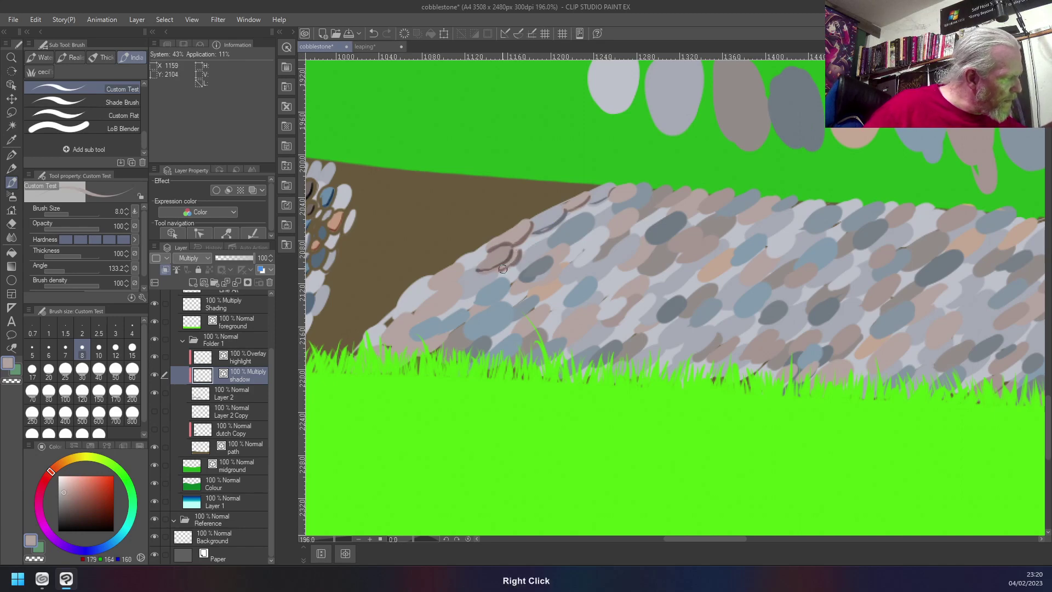
# - Sample the grey and slate-blue stones just inside the left edge and paint shadow lines along their lower edges
pyautogui.rightClick(552, 228)
pyautogui.moveTo(556, 227); pyautogui.dragTo(513, 248)
pyautogui.rightClick(539, 245)
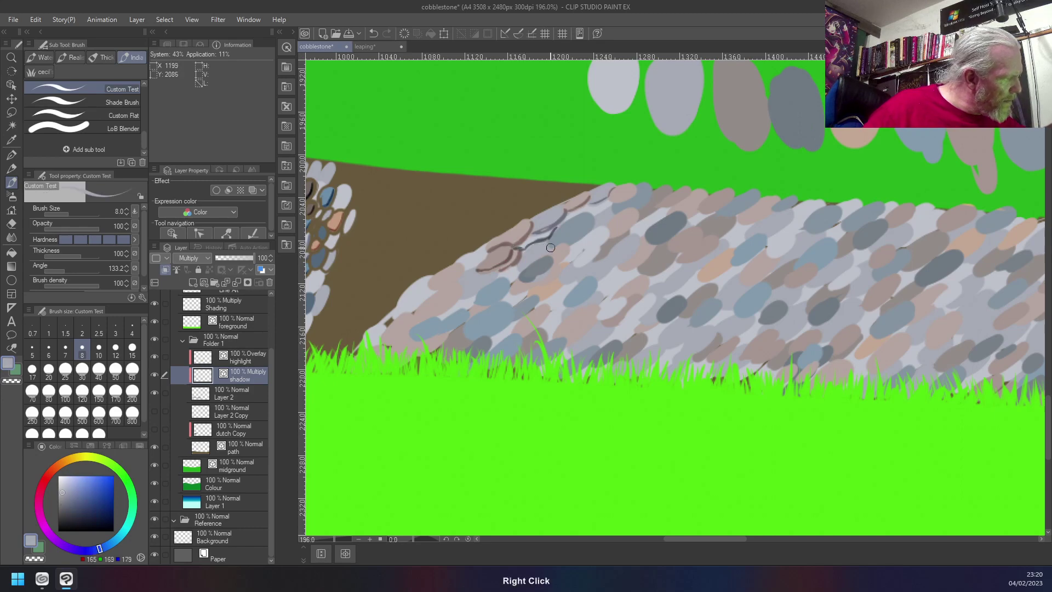
pyautogui.rightClick(586, 230)
pyautogui.moveTo(597, 222); pyautogui.dragTo(557, 239)
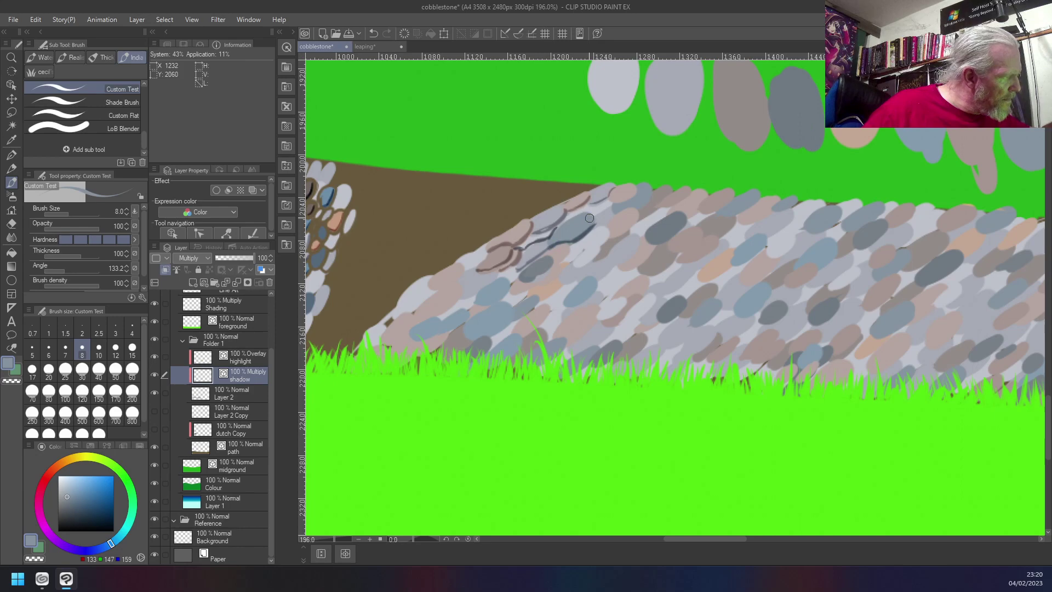
# - Shade the pale grey, slate-blue and pinkish stones around the upper-left corner with colours sampled from each
pyautogui.rightClick(605, 204)
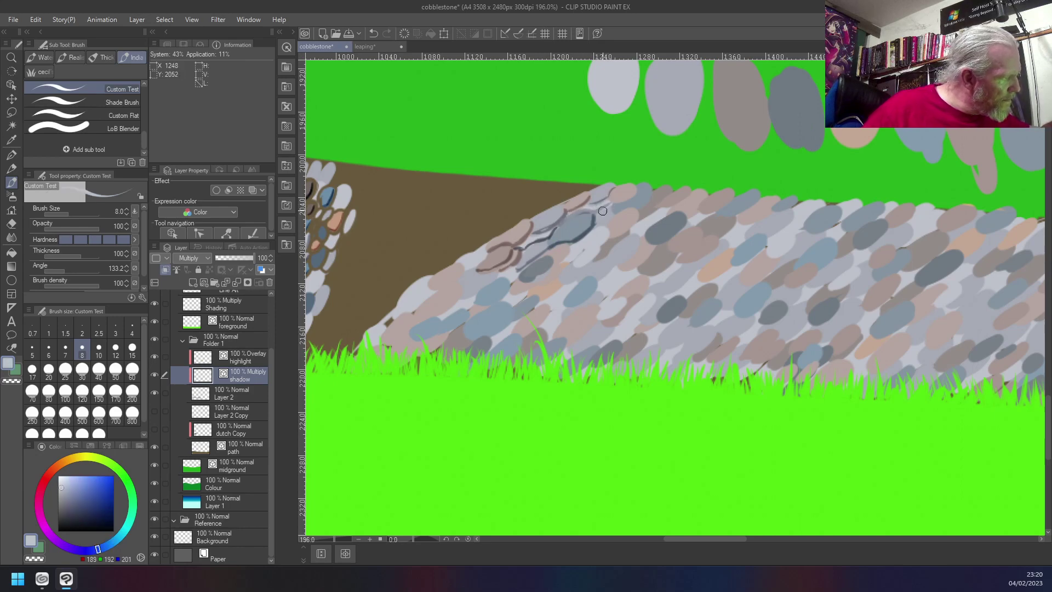
pyautogui.rightClick(604, 211)
pyautogui.rightClick(638, 196)
pyautogui.moveTo(652, 189); pyautogui.dragTo(616, 207)
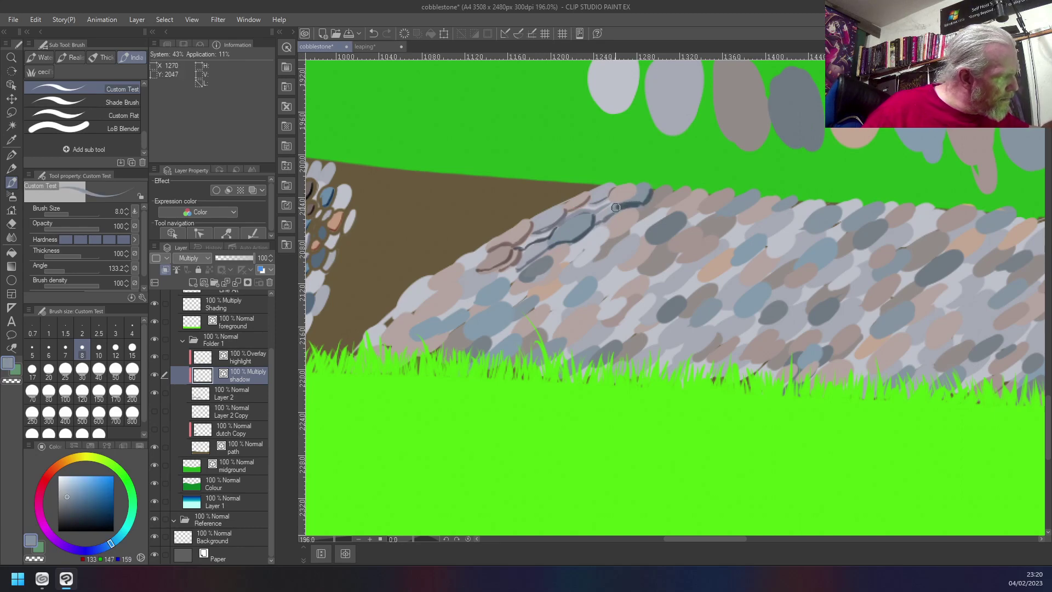
pyautogui.rightClick(631, 189)
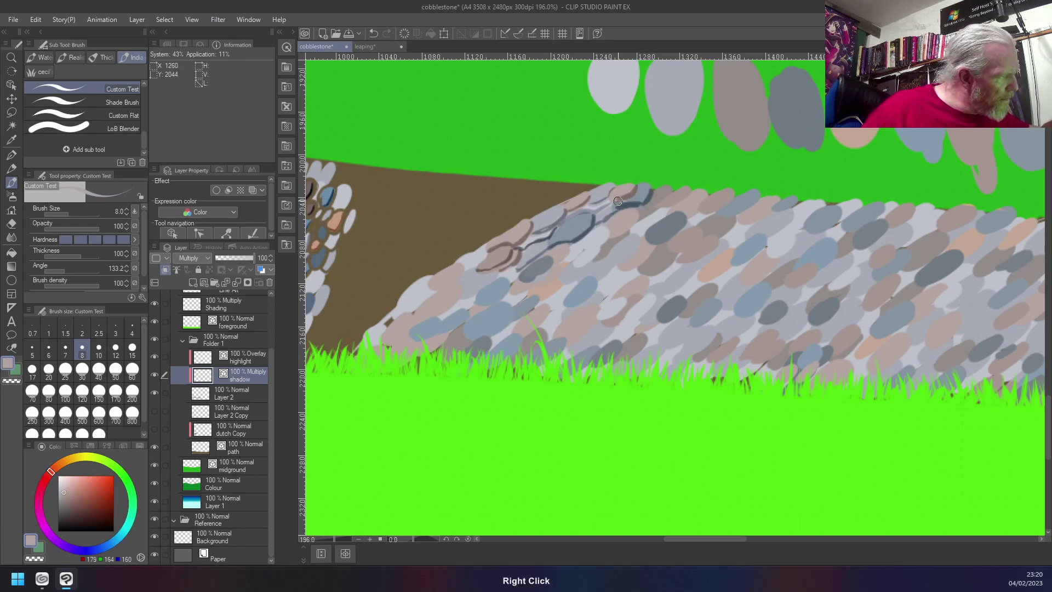
# - Sample and shade the pinkish, pale grey, mauve and dark slate stones surrounding the shaded slate-blue stone
pyautogui.rightClick(636, 215)
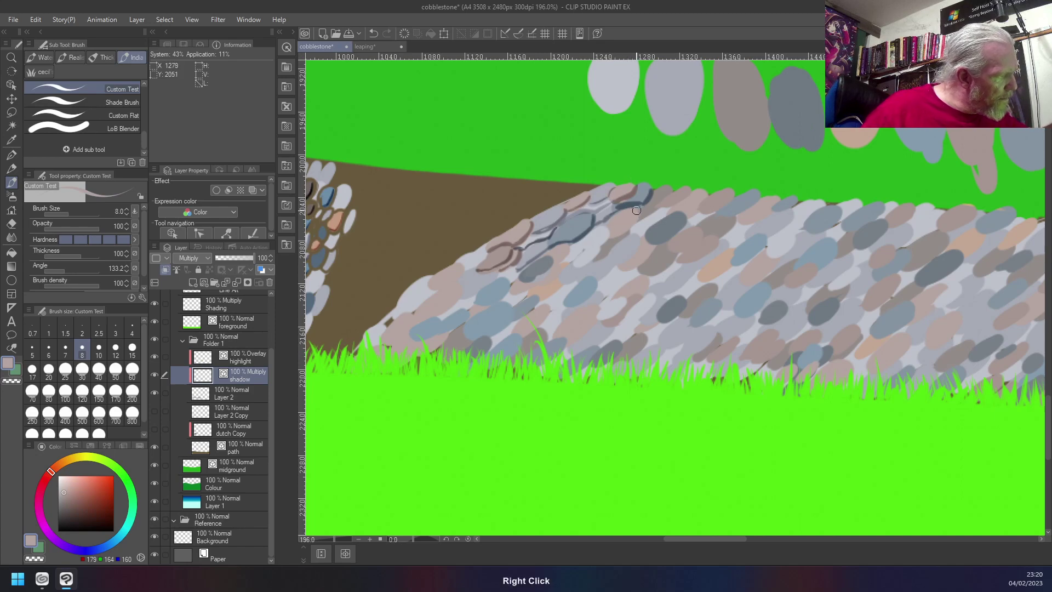
pyautogui.rightClick(605, 233)
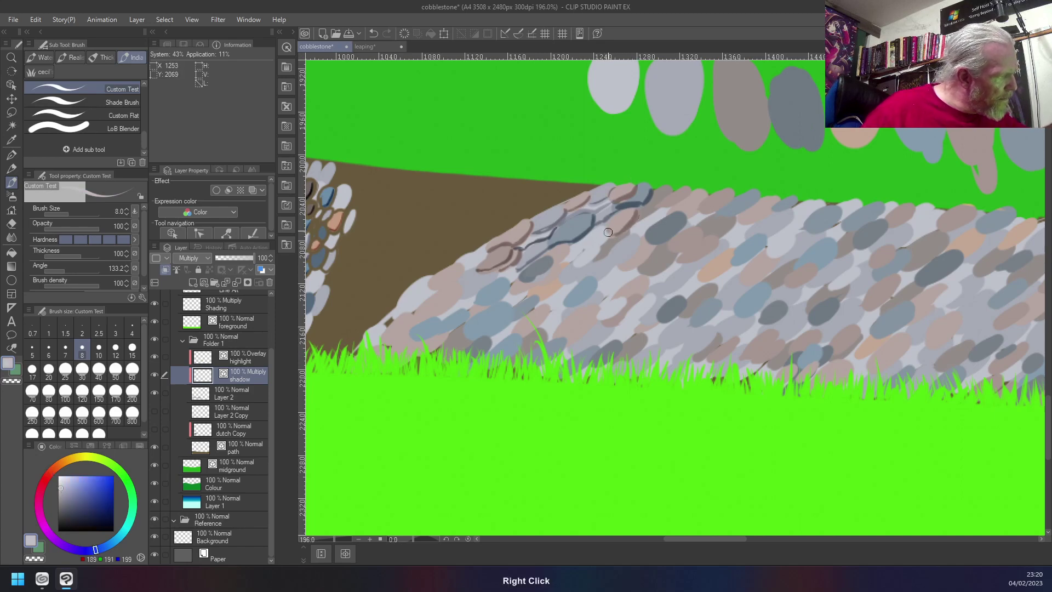
pyautogui.rightClick(598, 248)
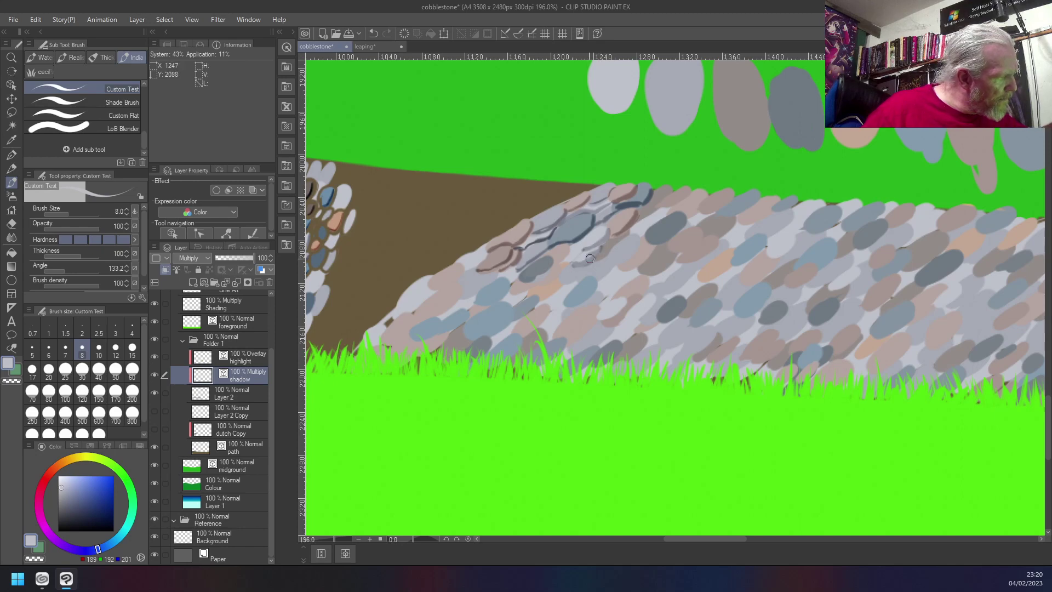
pyautogui.rightClick(580, 248)
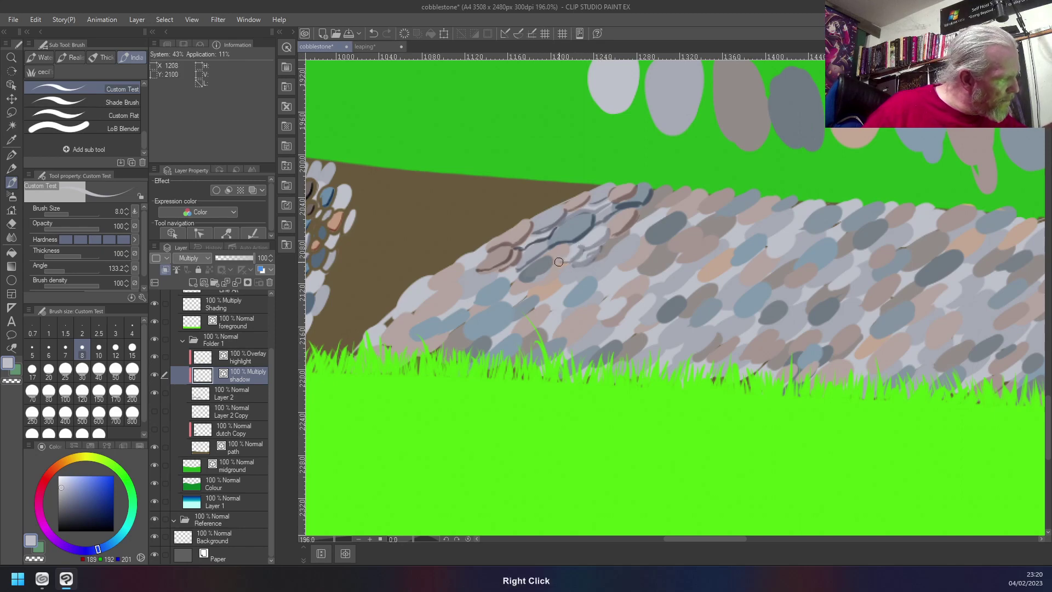
pyautogui.rightClick(569, 247)
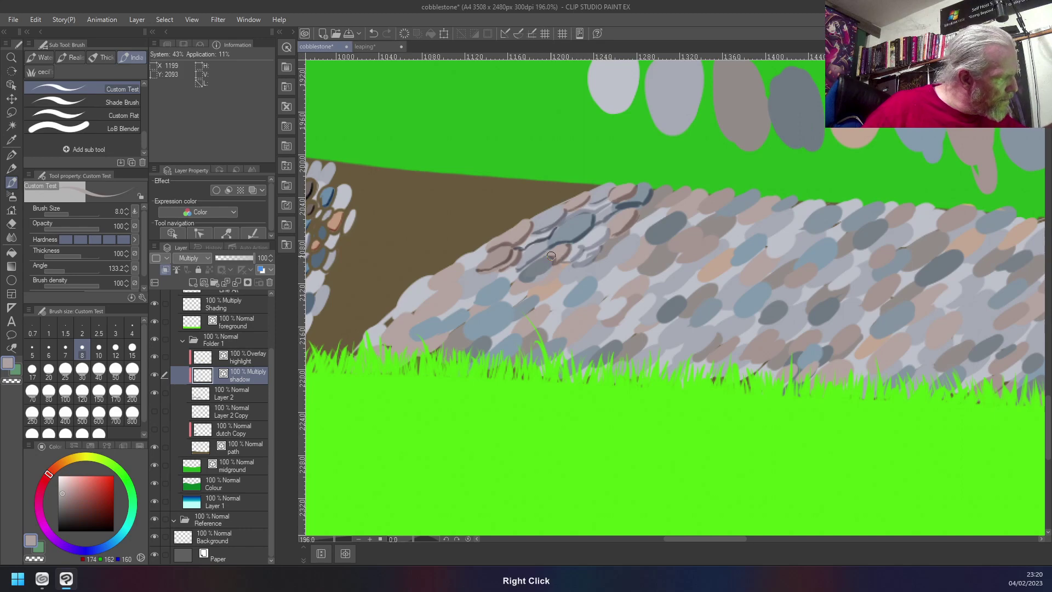
pyautogui.rightClick(552, 263)
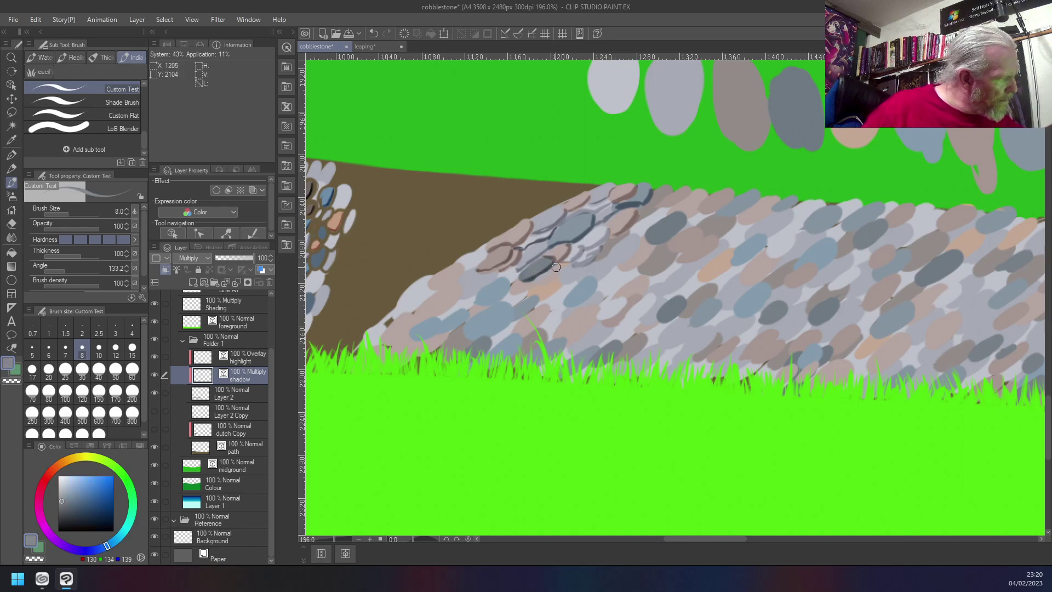
# - Sample and shade the pinkish and tan stones just below the dark slate stone in the shaded part of the stretch
pyautogui.rightClick(555, 267)
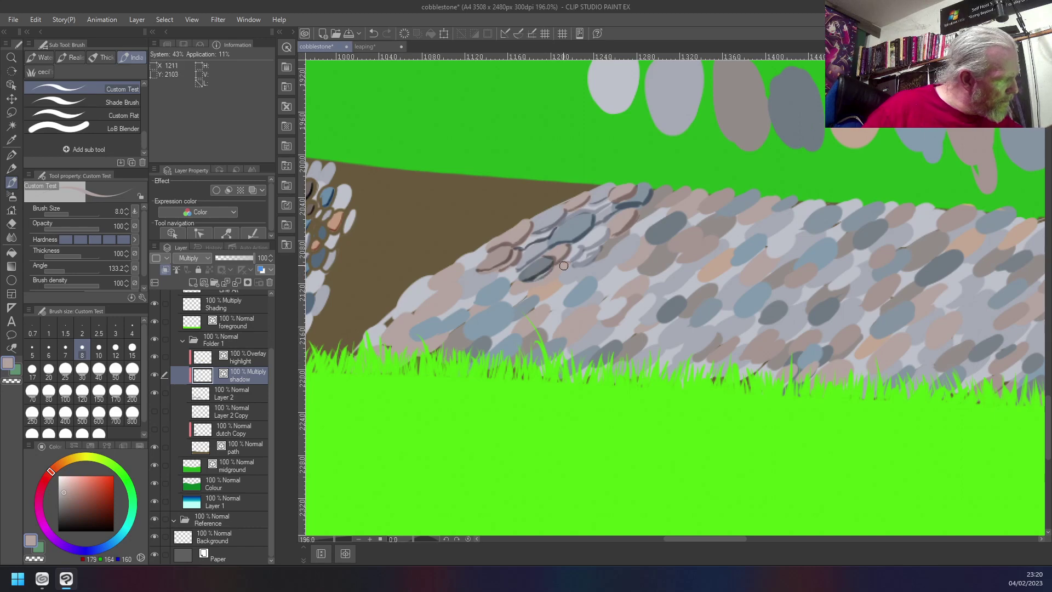
pyautogui.rightClick(563, 265)
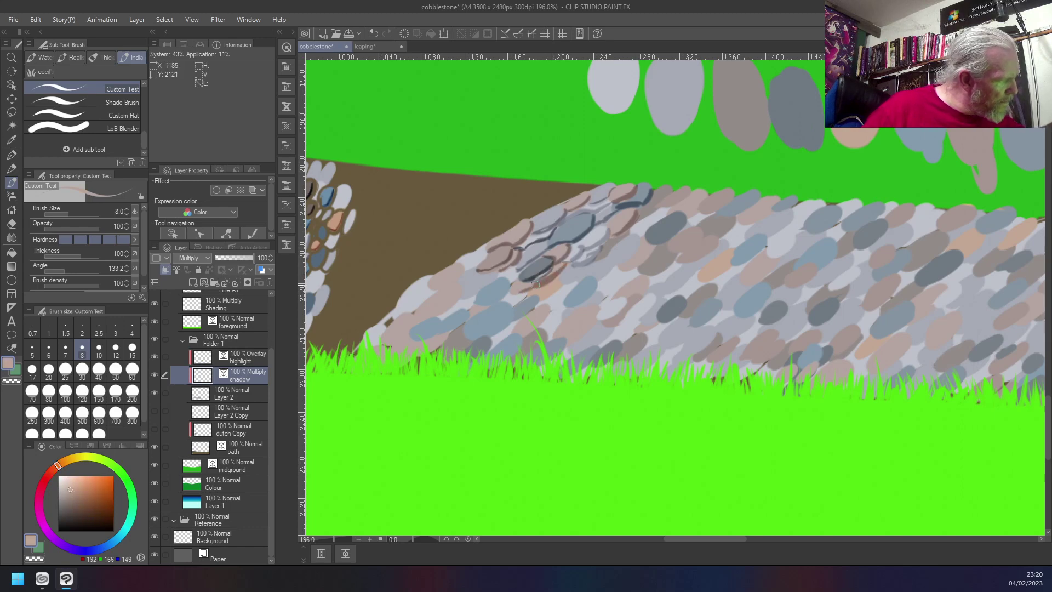
pyautogui.rightClick(558, 280)
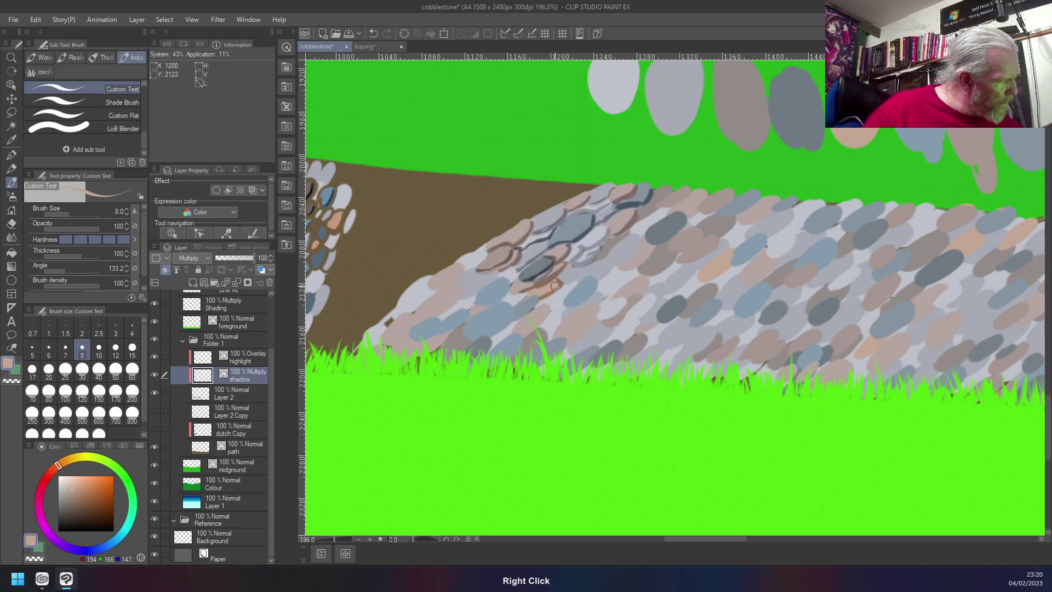
pyautogui.rightClick(537, 295)
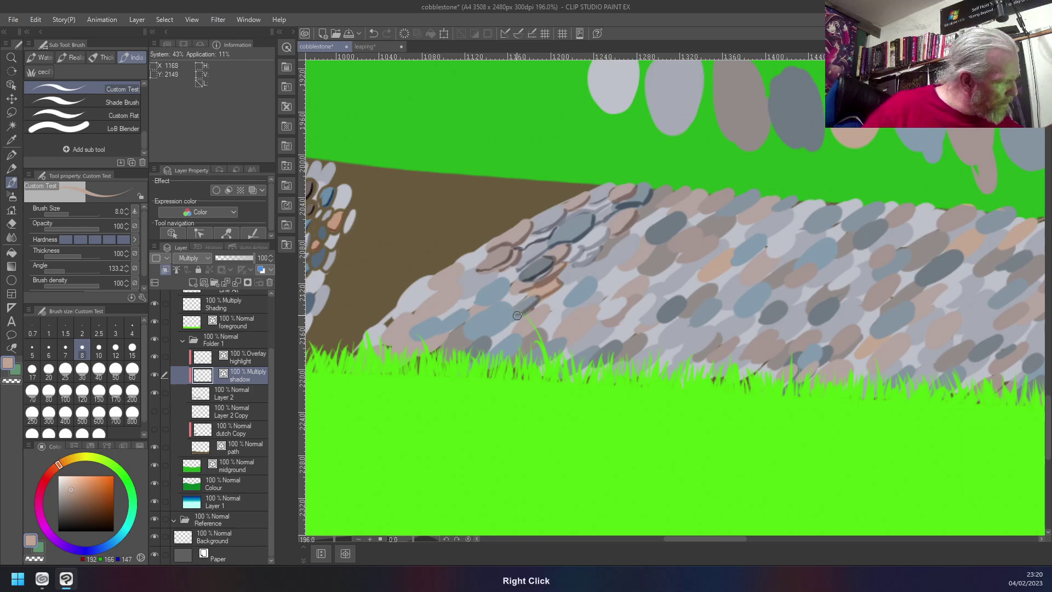
# - Shade the grey-brown stone below the tan ones and the large blue stone beside it, using their own sampled colours
pyautogui.rightClick(515, 299)
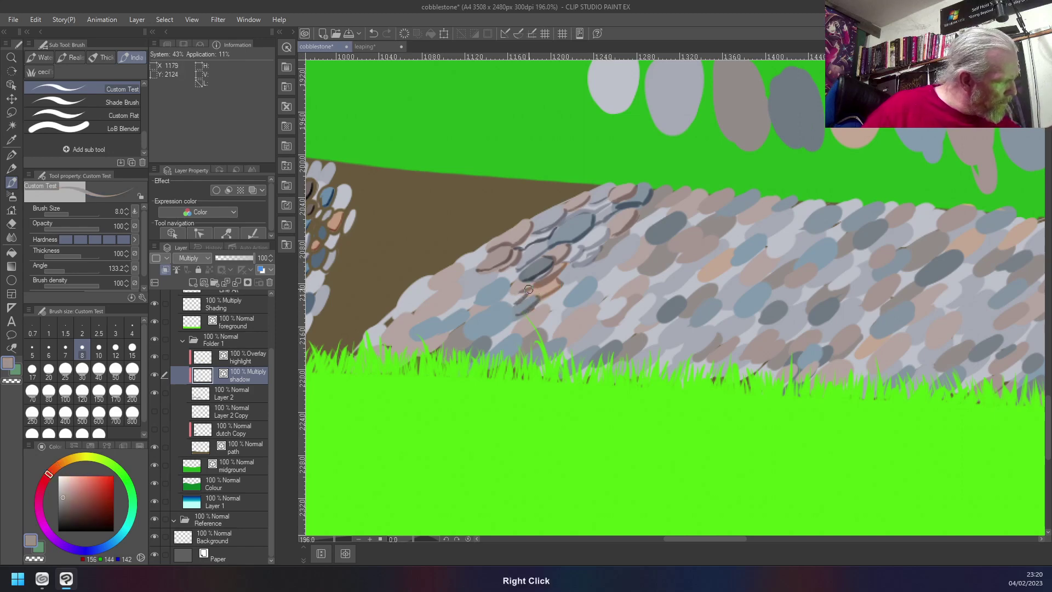
pyautogui.rightClick(514, 299)
pyautogui.rightClick(514, 300)
pyautogui.rightClick(503, 321)
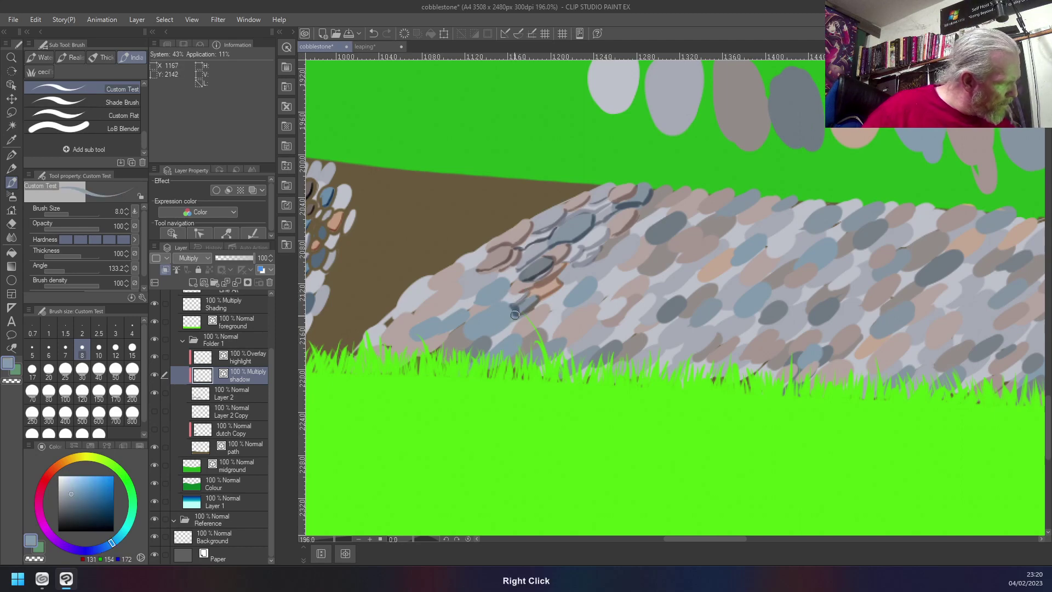
pyautogui.moveTo(475, 341); pyautogui.dragTo(519, 316)
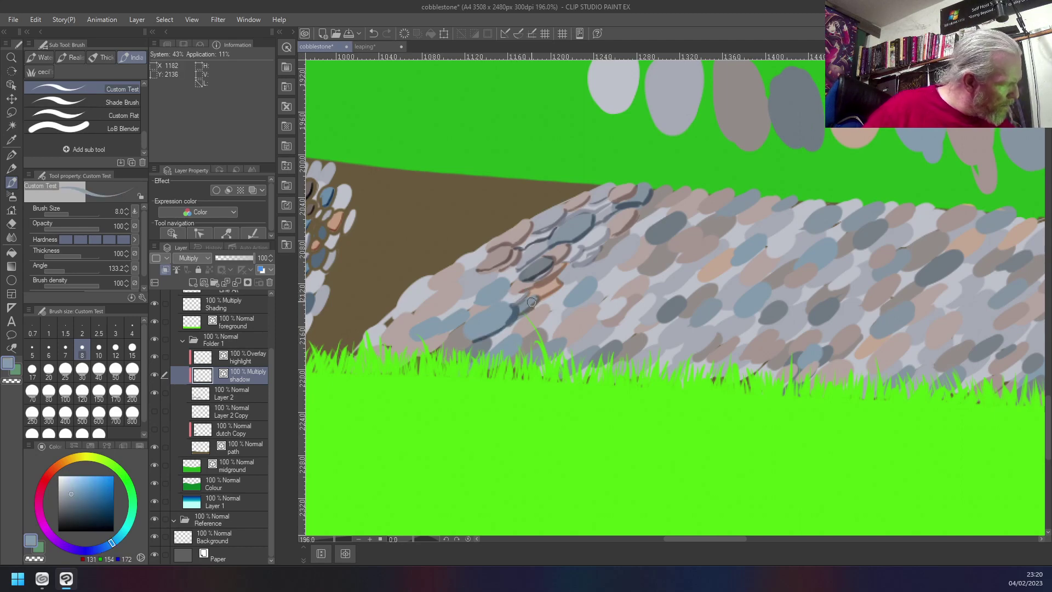
pyautogui.rightClick(531, 302)
# - Paint shadows around the blue stone above the large blue one and on its small pinkish neighbour with sampled colours
pyautogui.rightClick(501, 290)
pyautogui.moveTo(508, 280); pyautogui.dragTo(469, 320)
pyautogui.rightClick(478, 303)
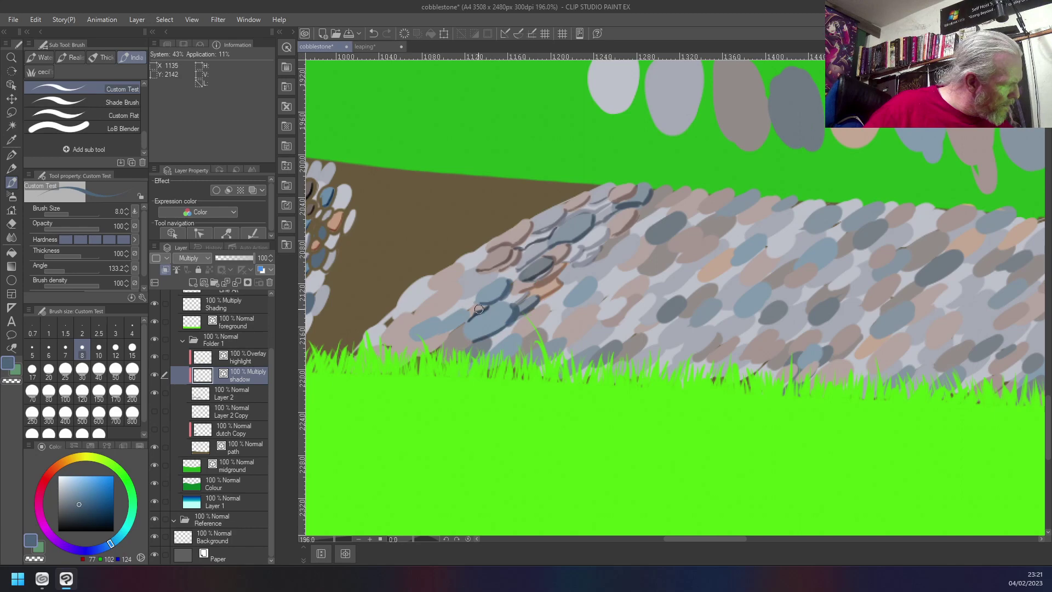
pyautogui.rightClick(480, 306)
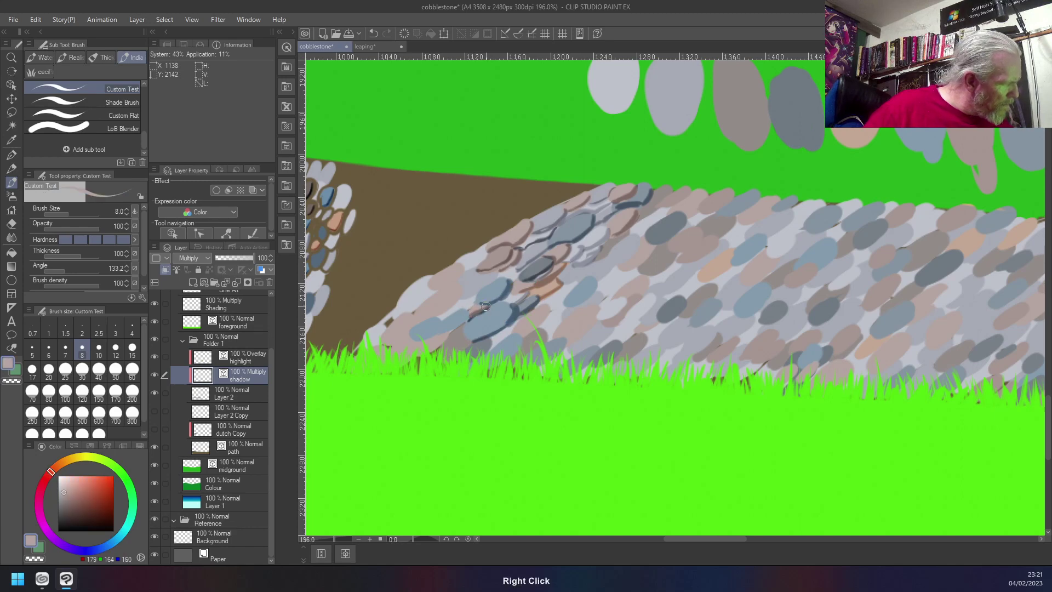
pyautogui.rightClick(484, 310)
pyautogui.rightClick(463, 314)
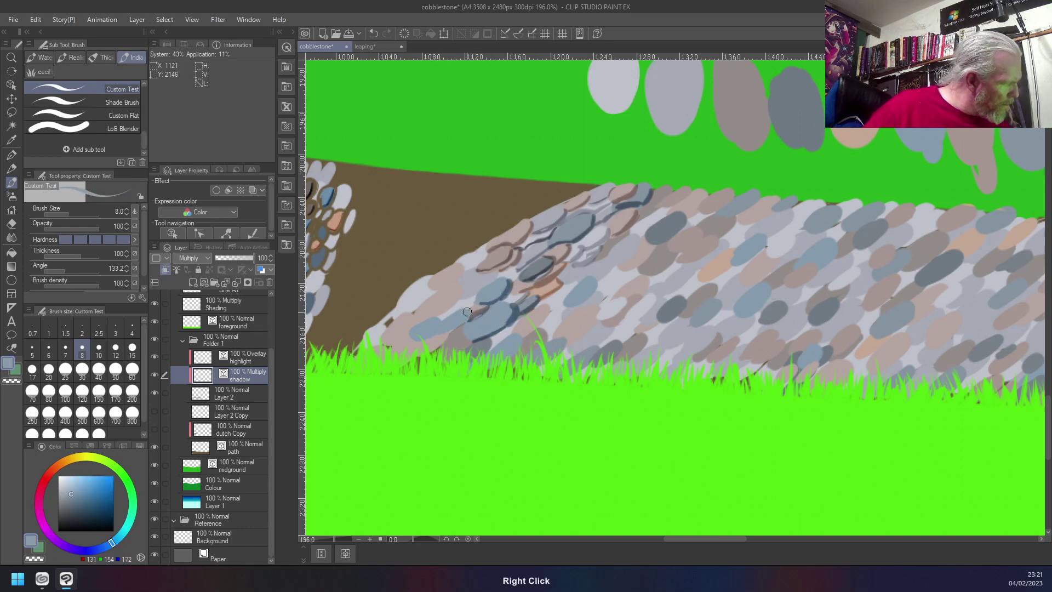
# - Sample and shade the blue, pale grey and pinkish stones running down towards the grass at the stretch's lower-left end
pyautogui.rightClick(439, 322)
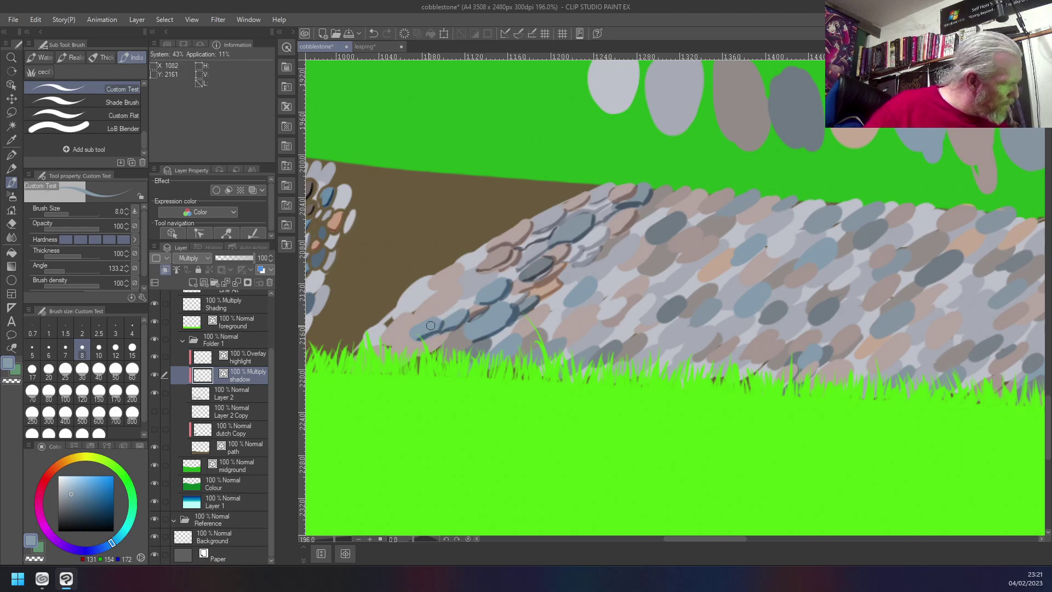
pyautogui.rightClick(475, 297)
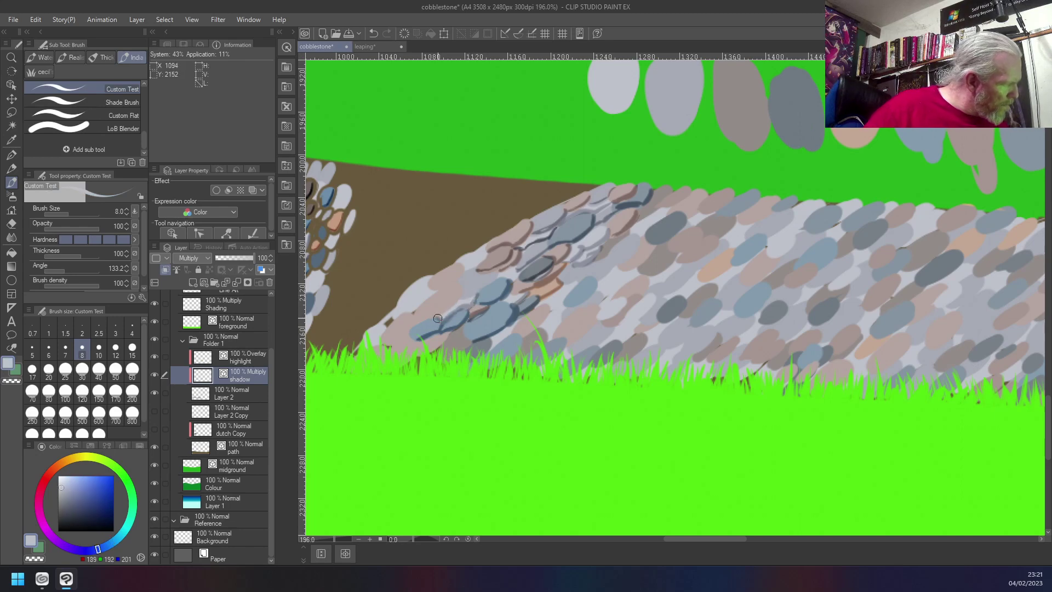
pyautogui.rightClick(450, 296)
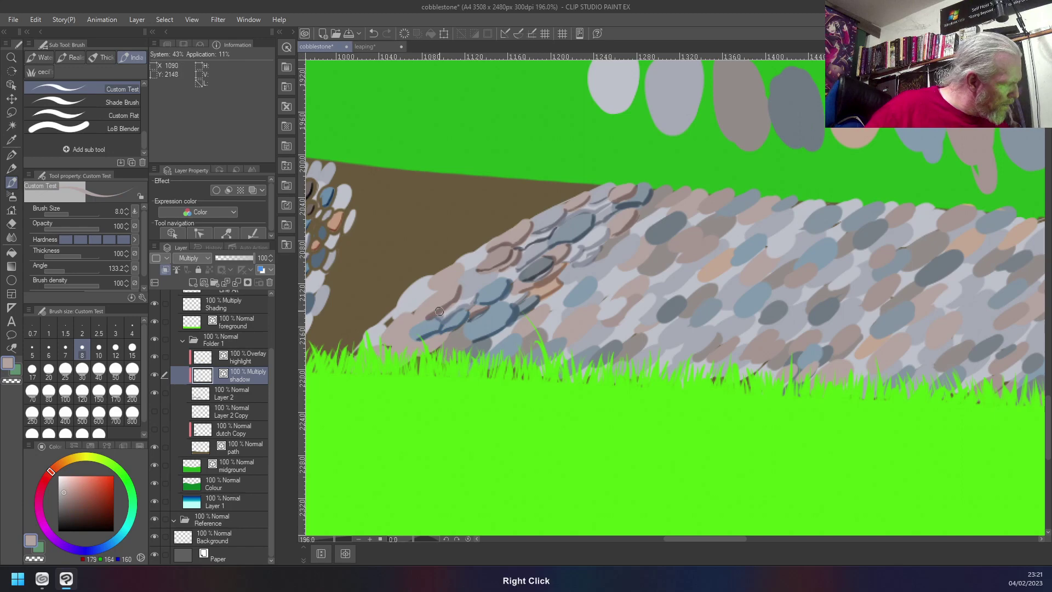
pyautogui.rightClick(496, 272)
pyautogui.moveTo(497, 273); pyautogui.dragTo(462, 298)
# - Shade the pale grey and pinkish stones along the stretch's left edge with colours sampled from each
pyautogui.rightClick(483, 257)
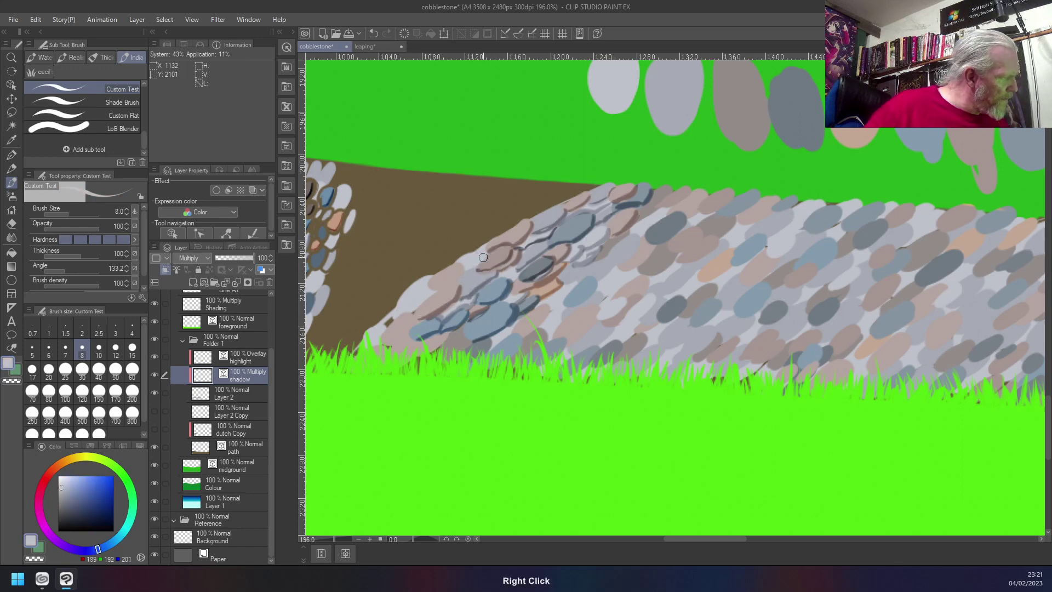
pyautogui.moveTo(486, 252)
pyautogui.mouseDown()
pyautogui.moveTo(454, 262)
pyautogui.moveTo(464, 270)
pyautogui.moveTo(428, 279)
pyautogui.mouseUp()
pyautogui.rightClick(462, 268)
pyautogui.rightClick(428, 280)
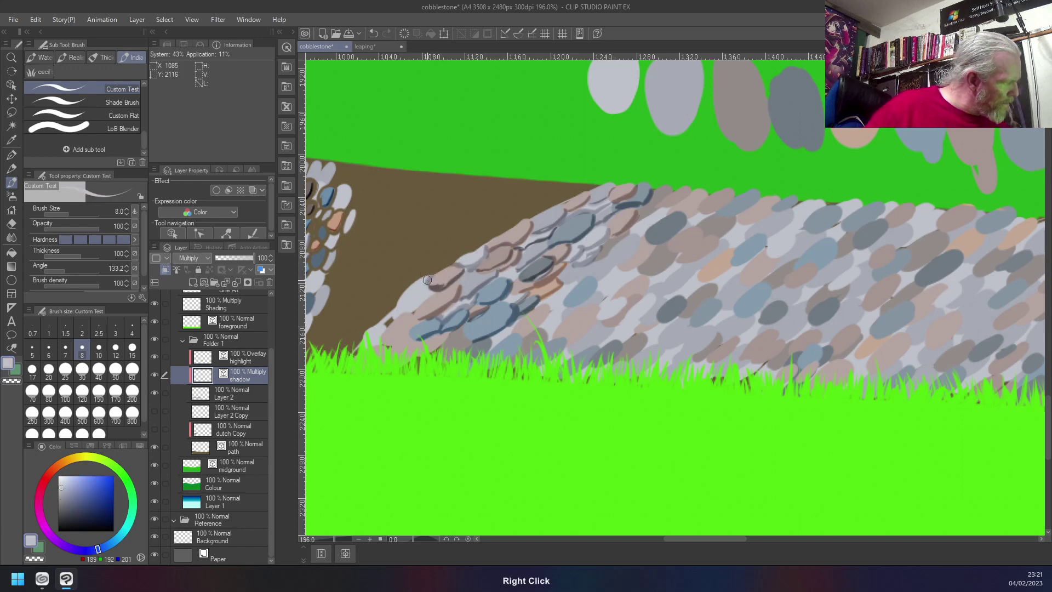
# - Shade the pinkish, blue and pale grey stones in the lower-left corner above the grass with their own sampled colours
pyautogui.moveTo(408, 314); pyautogui.dragTo(409, 338)
pyautogui.rightClick(409, 315)
pyautogui.rightClick(406, 320)
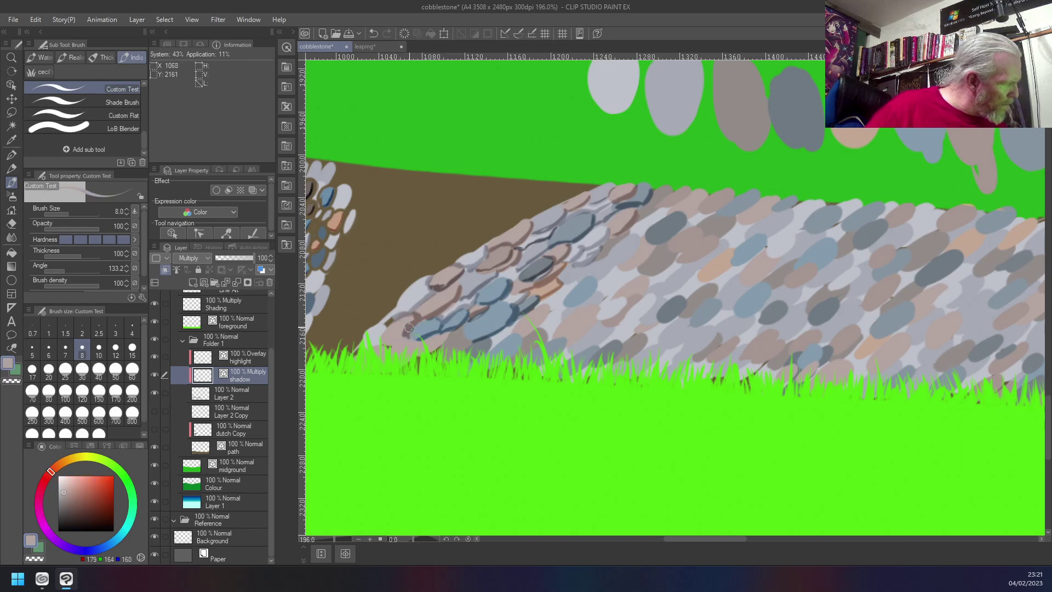
pyautogui.moveTo(442, 336)
pyautogui.mouseDown()
pyautogui.moveTo(412, 355)
pyautogui.moveTo(394, 348)
pyautogui.mouseUp()
pyautogui.rightClick(422, 331)
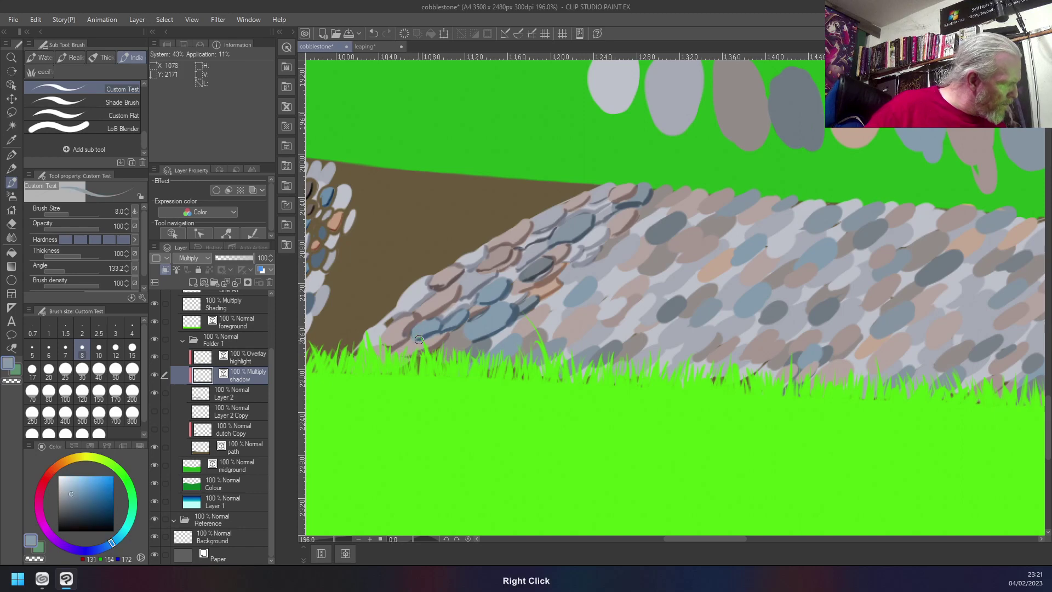
pyautogui.rightClick(388, 332)
pyautogui.rightClick(384, 327)
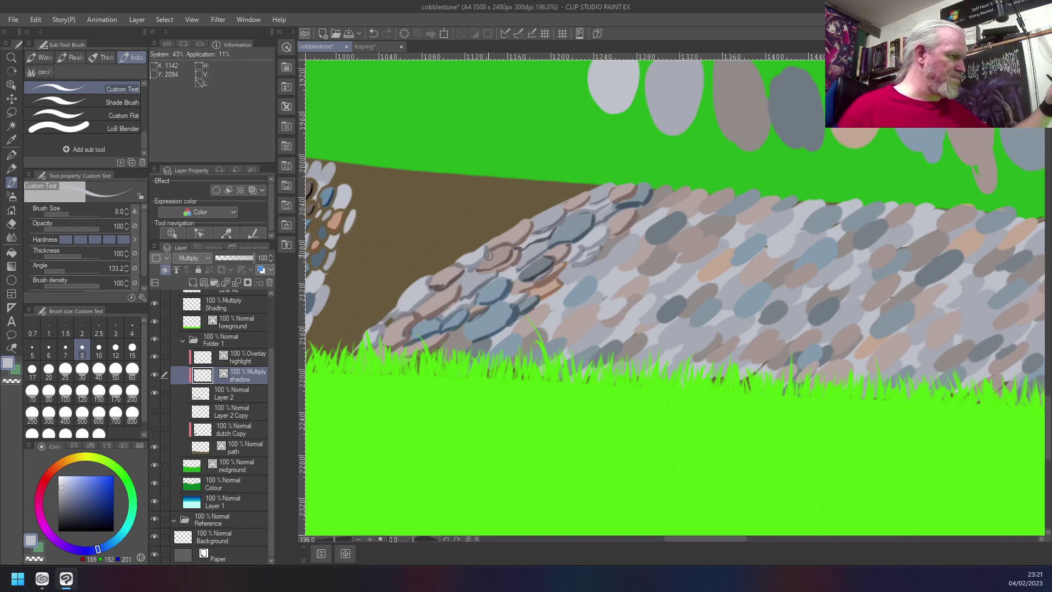
# - Sample and shade the first pinkish stones along the stretch's upper edge, right of the already shaded corner
pyautogui.scroll(-8, 489, 256)
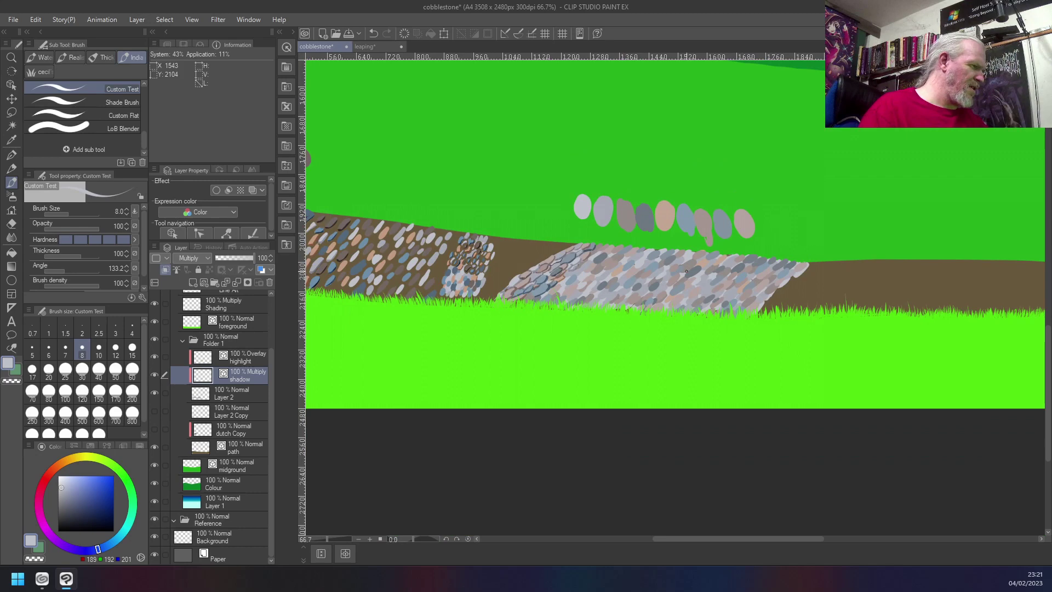
pyautogui.scroll(-1, 762, 268)
pyautogui.scroll(-1, 822, 267)
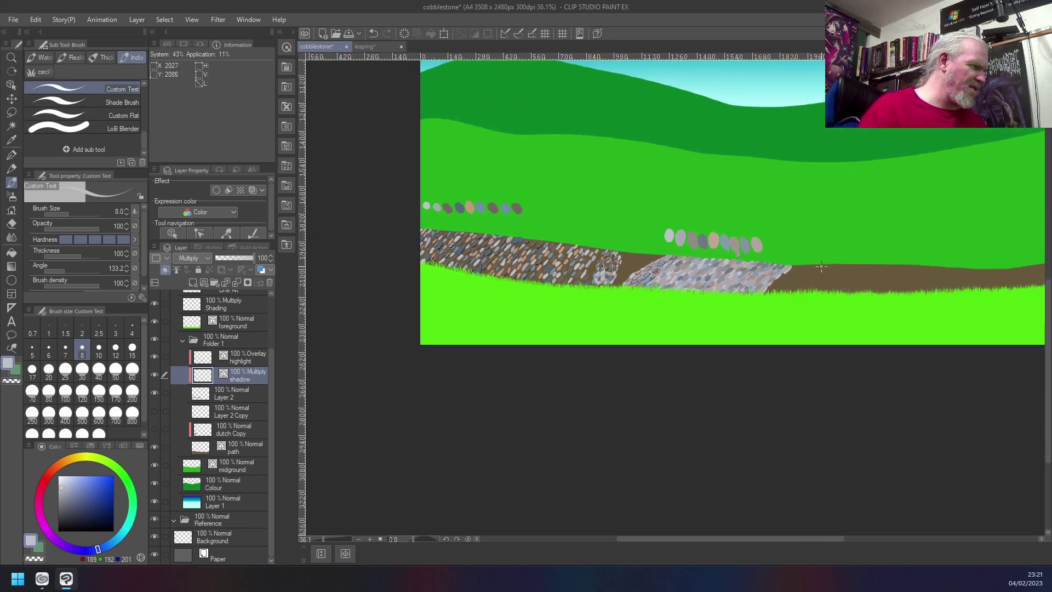
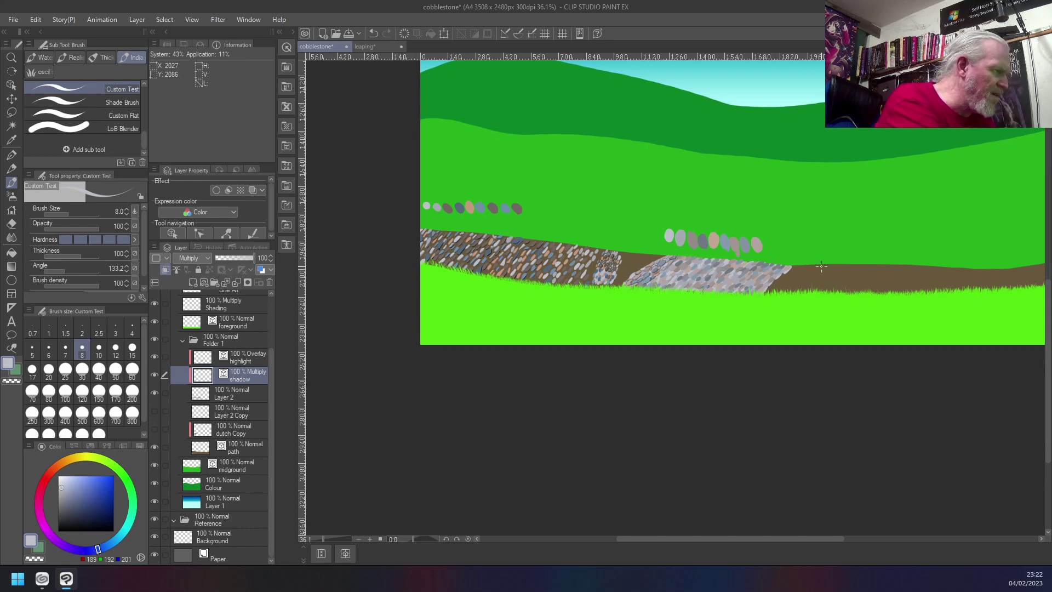
pyautogui.scroll(3, 822, 266)
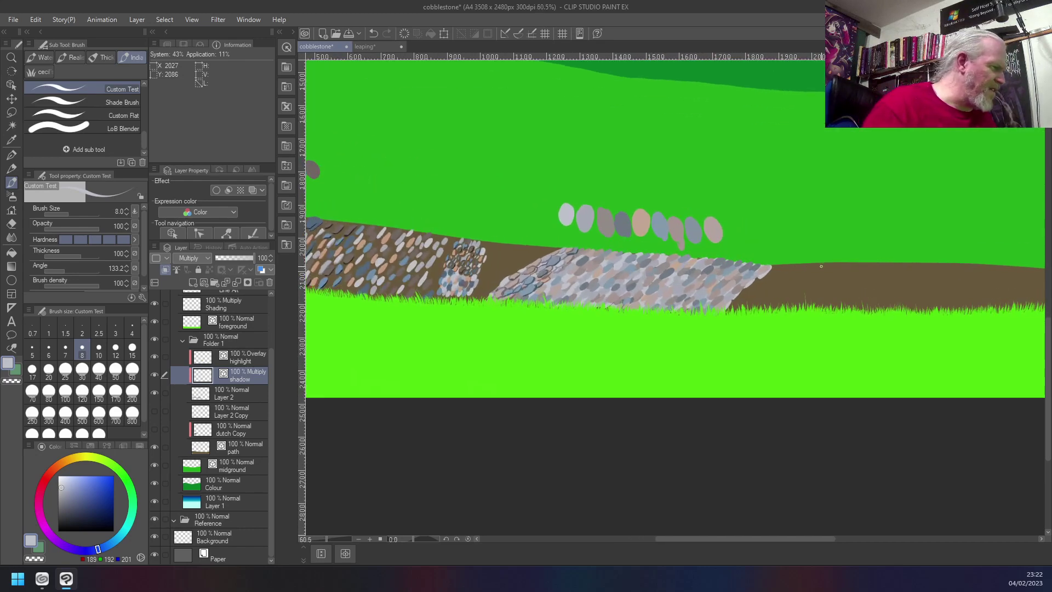
pyautogui.scroll(4, 821, 267)
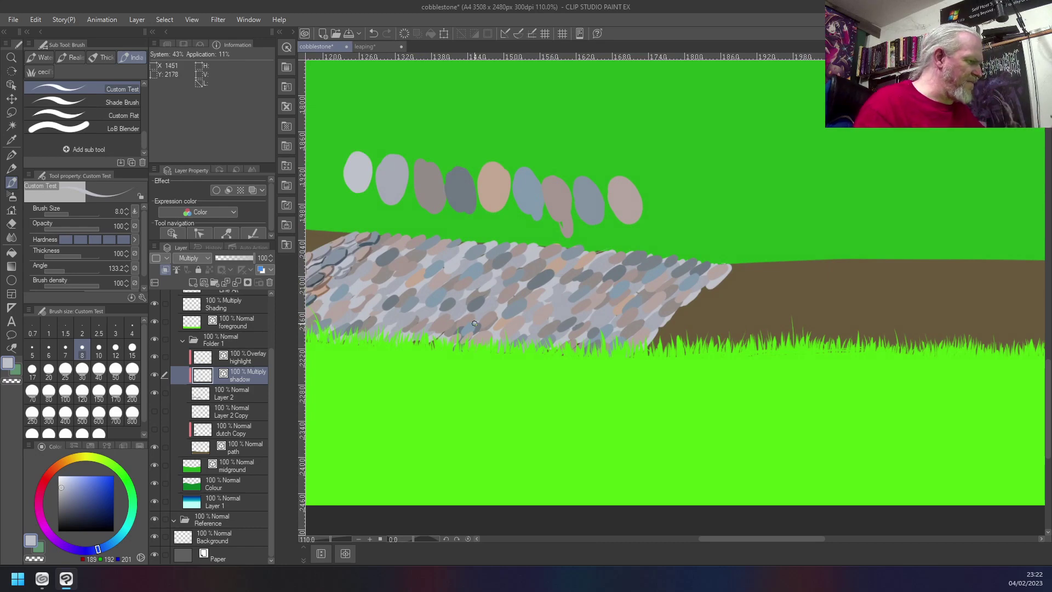
pyautogui.moveTo(369, 392); pyautogui.dragTo(643, 380)
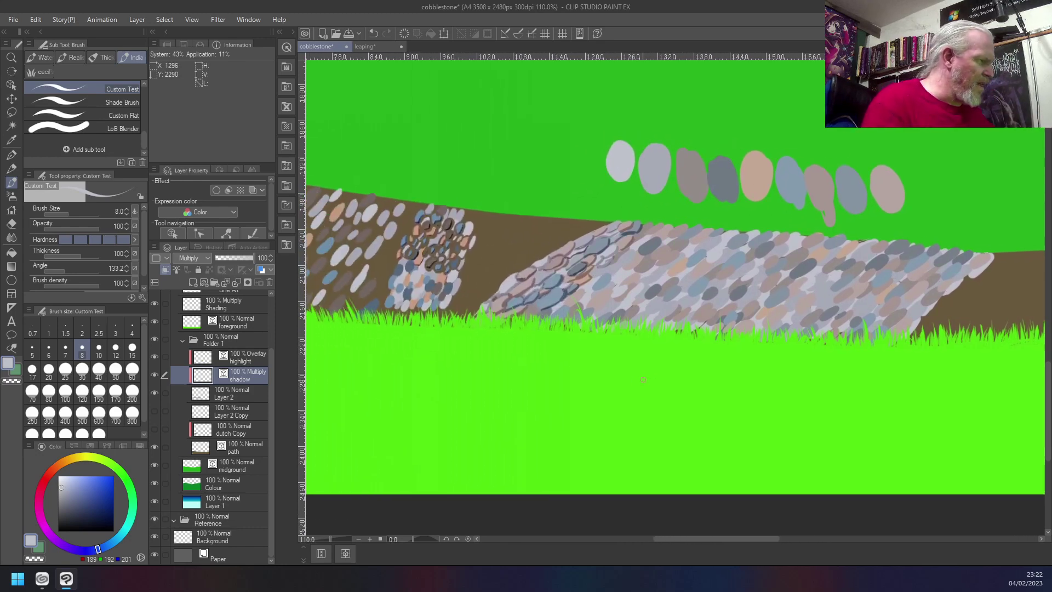
pyautogui.scroll(3, 644, 379)
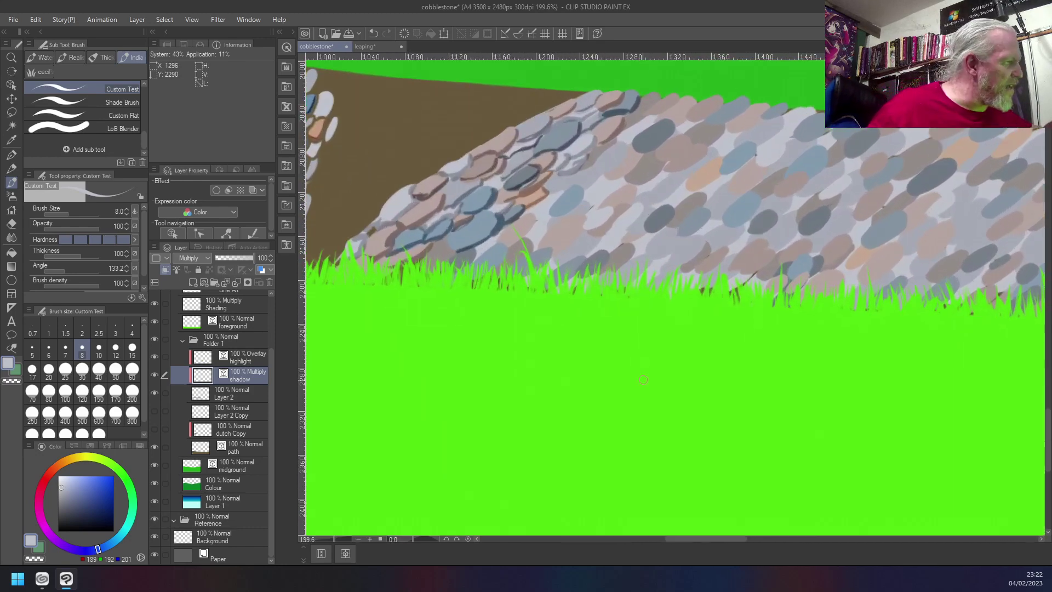
pyautogui.rightClick(659, 101)
pyautogui.moveTo(659, 94); pyautogui.dragTo(621, 129)
pyautogui.rightClick(672, 97)
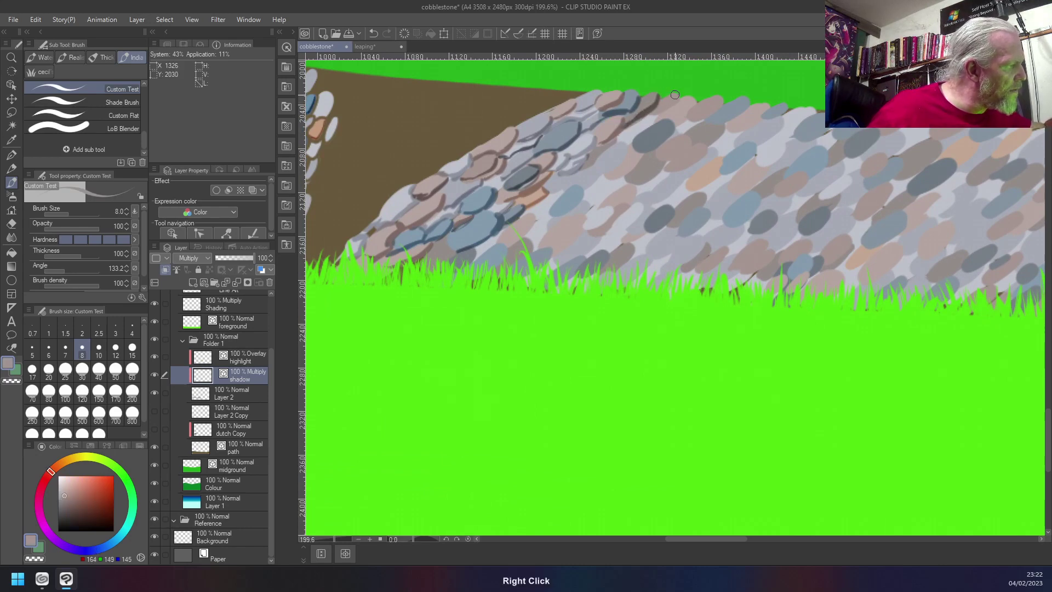
pyautogui.rightClick(690, 99)
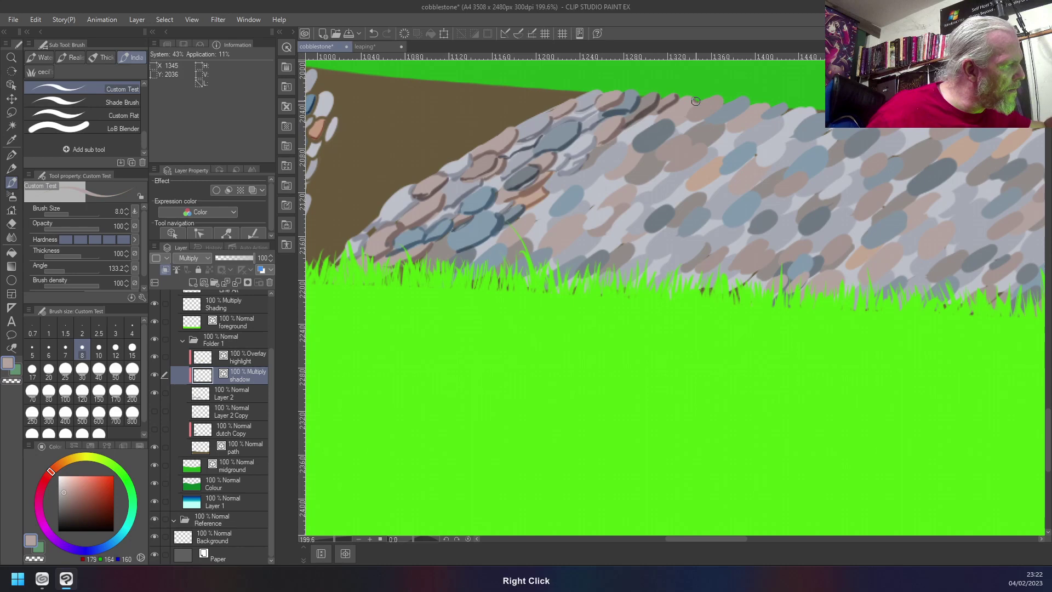
# - Shade the next mauve, slate-blue and pinkish stones along the upper edge, sampling each stone's colour
pyautogui.rightClick(723, 96)
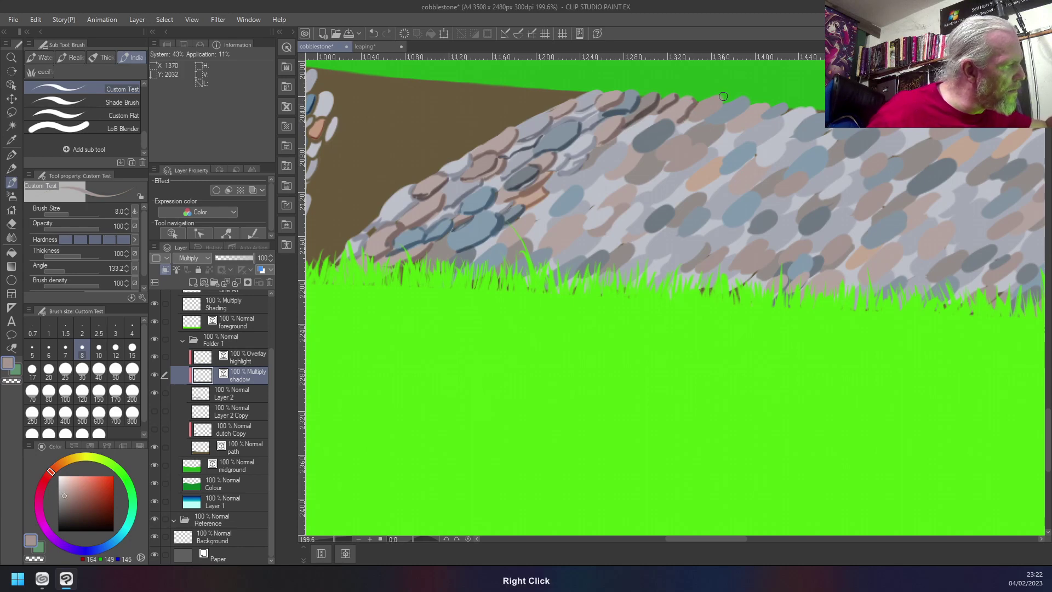
pyautogui.rightClick(749, 100)
pyautogui.moveTo(750, 99); pyautogui.dragTo(723, 121)
pyautogui.rightClick(760, 107)
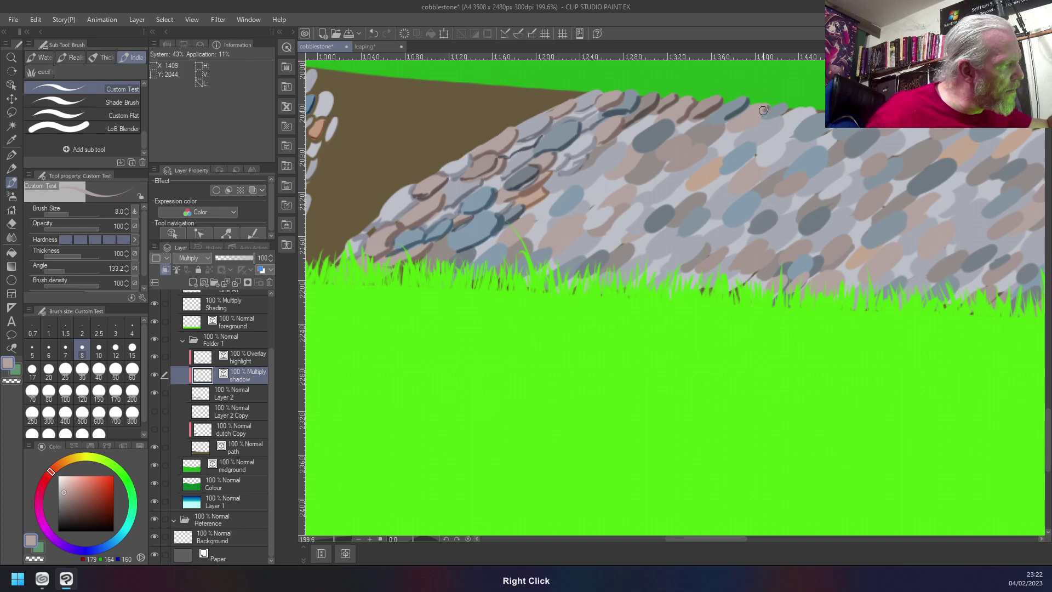
# - Shade the small slate stone on the upper edge and the pale grey stones beneath it with sampled colours
pyautogui.rightClick(786, 107)
pyautogui.moveTo(784, 105)
pyautogui.mouseDown()
pyautogui.moveTo(767, 116)
pyautogui.moveTo(796, 125)
pyautogui.moveTo(764, 163)
pyautogui.mouseUp()
pyautogui.rightClick(806, 107)
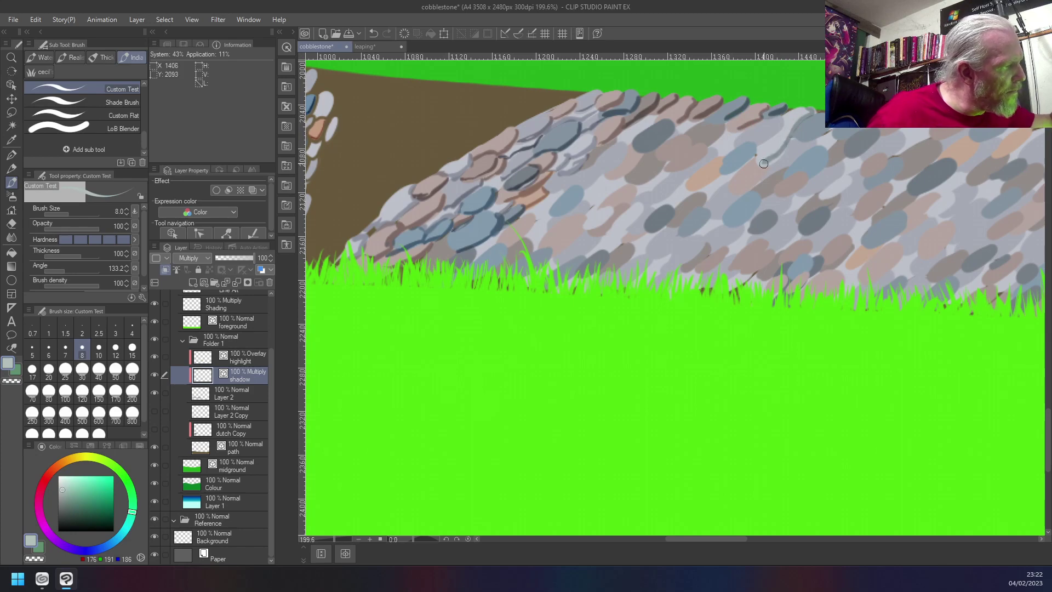
pyautogui.rightClick(776, 120)
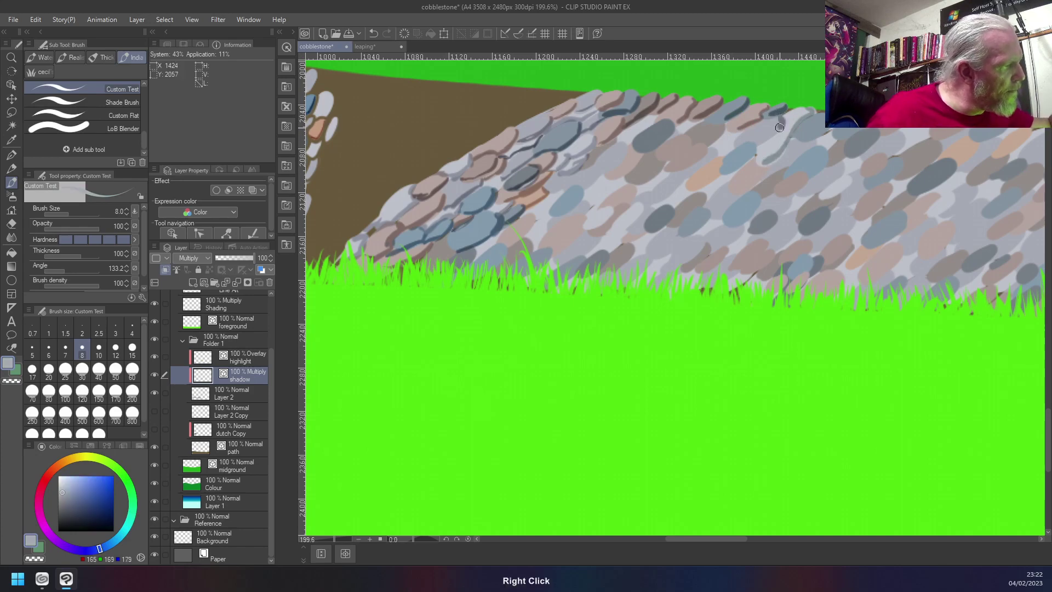
# - Shade the next two slate-blue stones and the pale grey stone between them along the upper edge with sampled colours
pyautogui.rightClick(822, 115)
pyautogui.moveTo(827, 124); pyautogui.dragTo(810, 136)
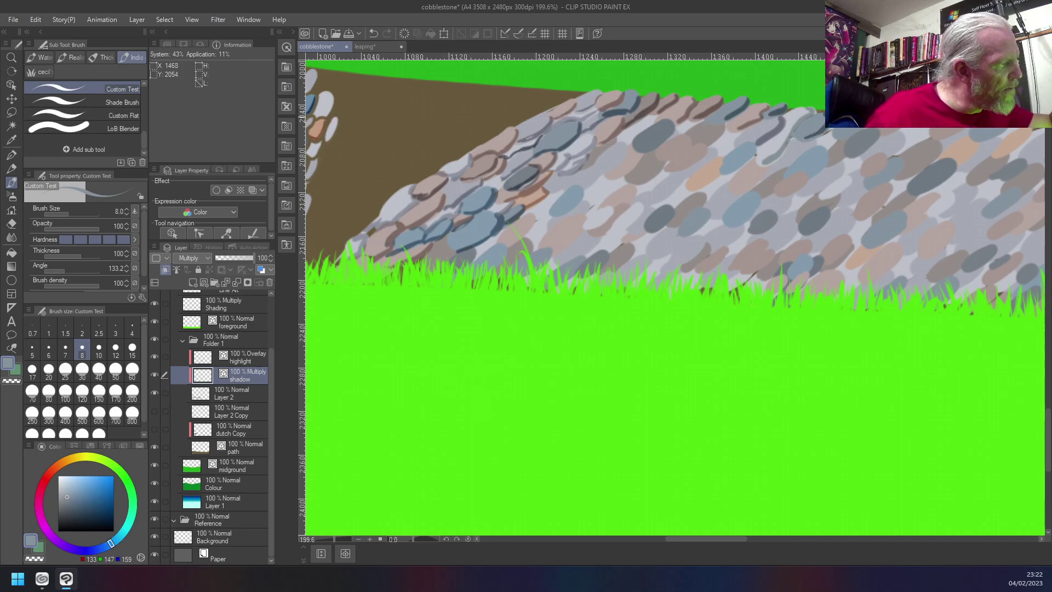
pyautogui.rightClick(850, 109)
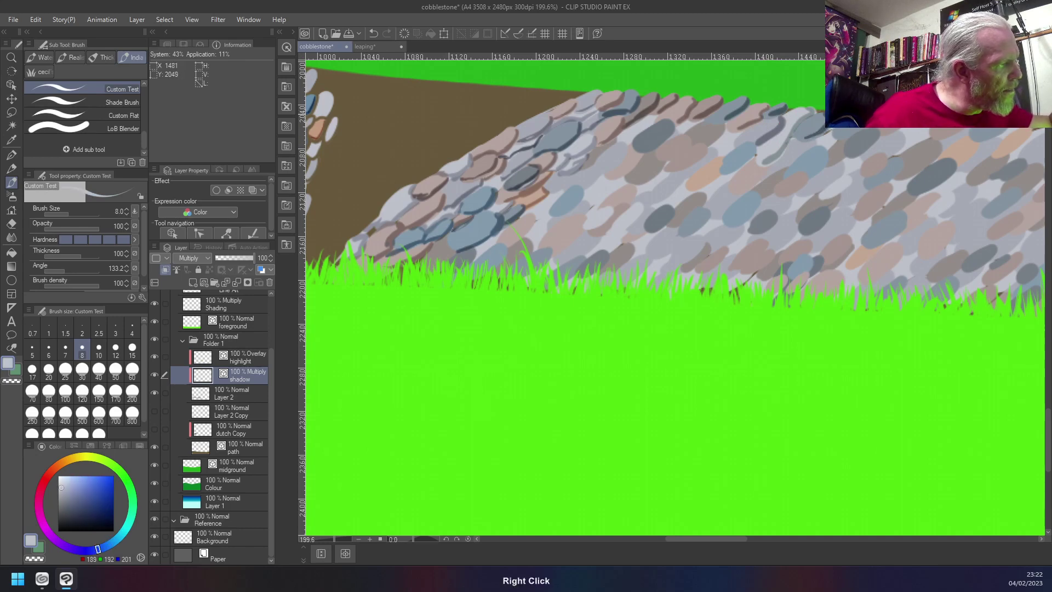
pyautogui.rightClick(880, 117)
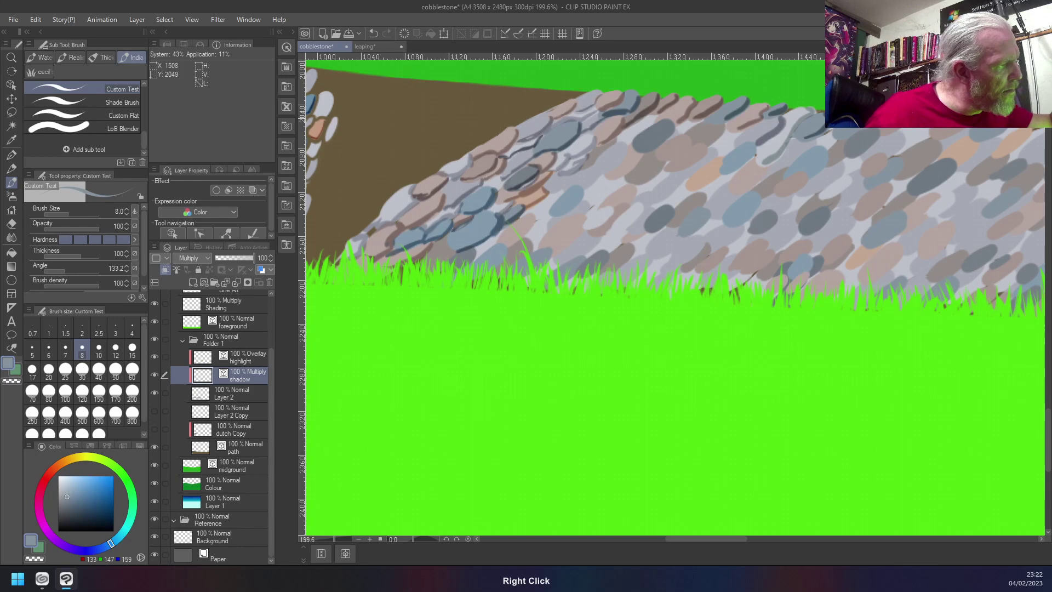
pyautogui.rightClick(893, 113)
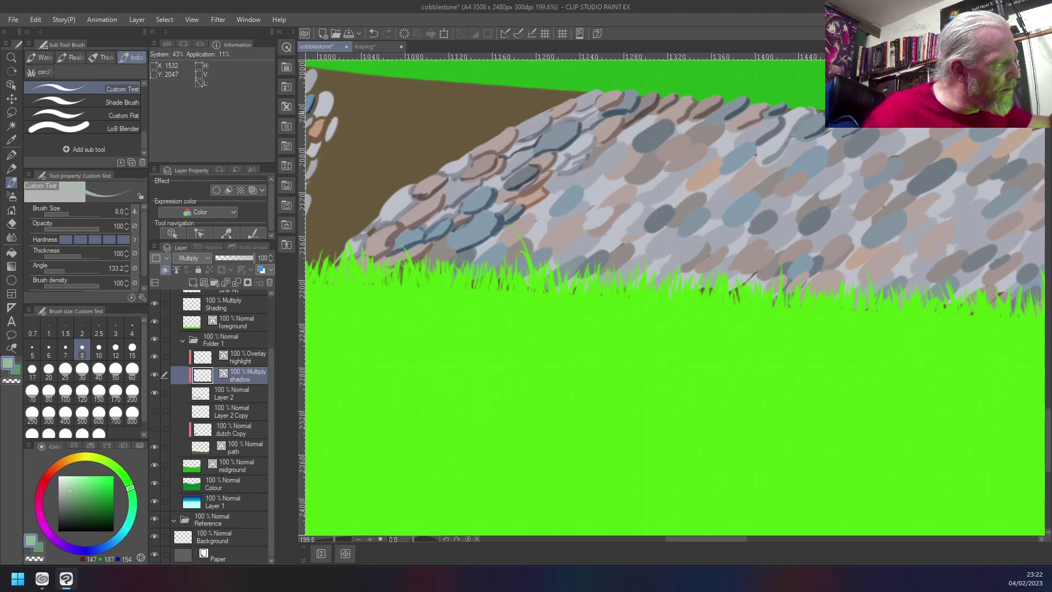
# - Sample and shade the pinkish stone and the pale grey stones beyond the second slate-blue stone along the upper edge
pyautogui.rightClick(912, 118)
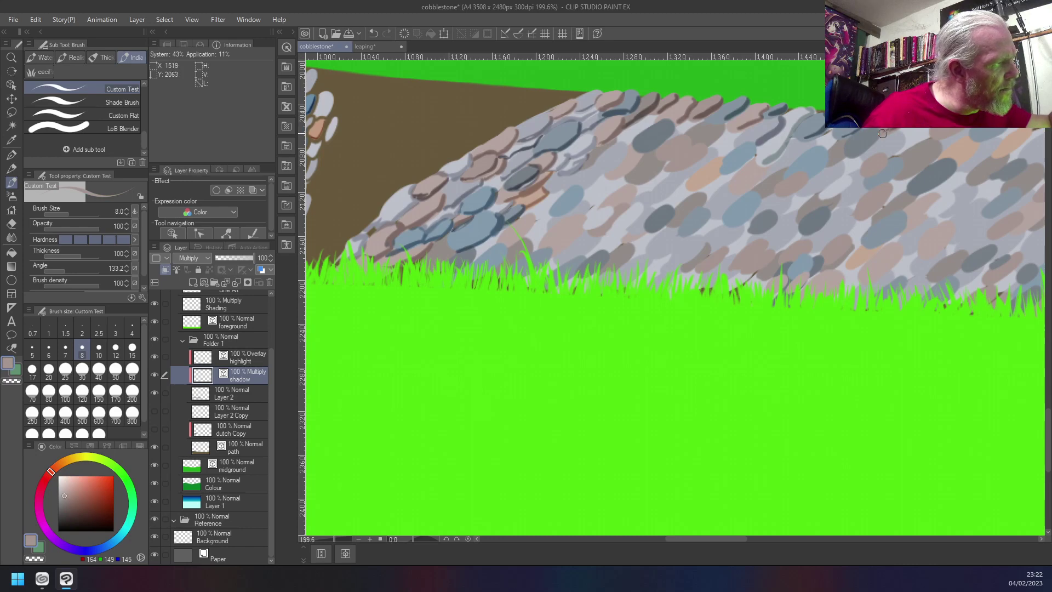
pyautogui.rightClick(924, 113)
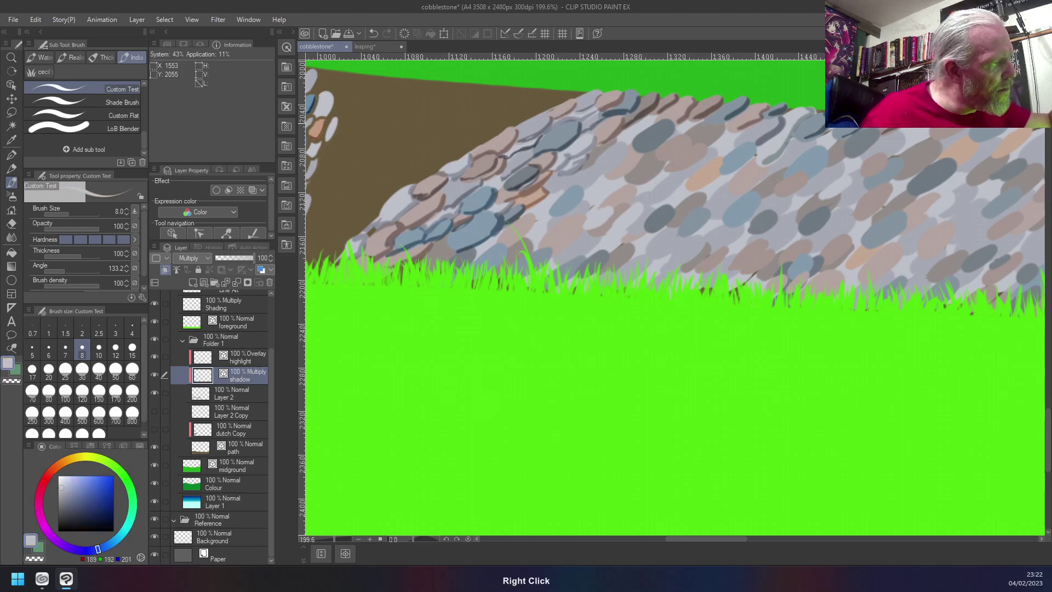
pyautogui.rightClick(936, 116)
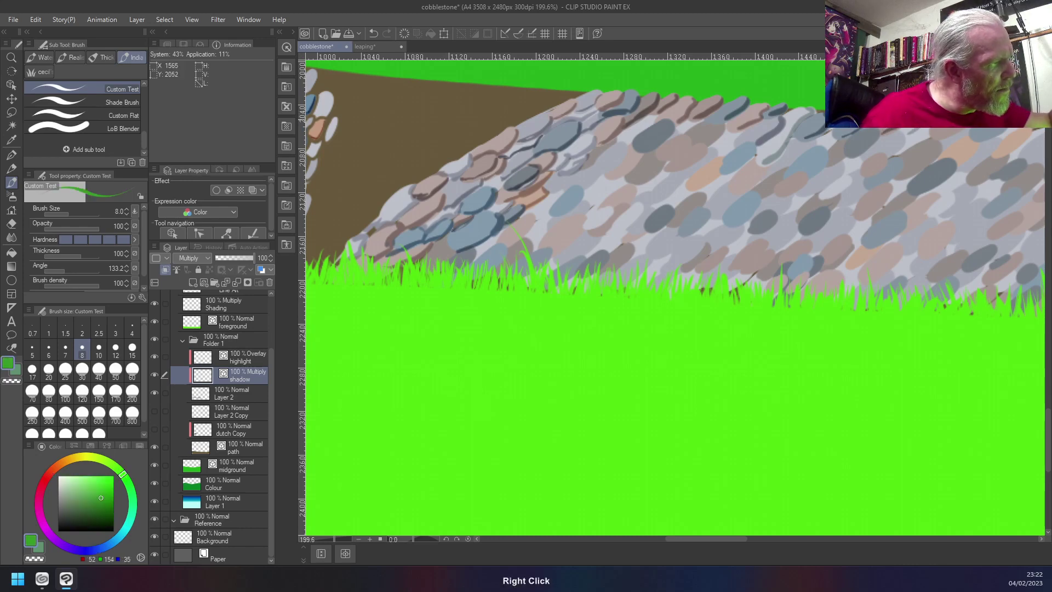
pyautogui.rightClick(929, 131)
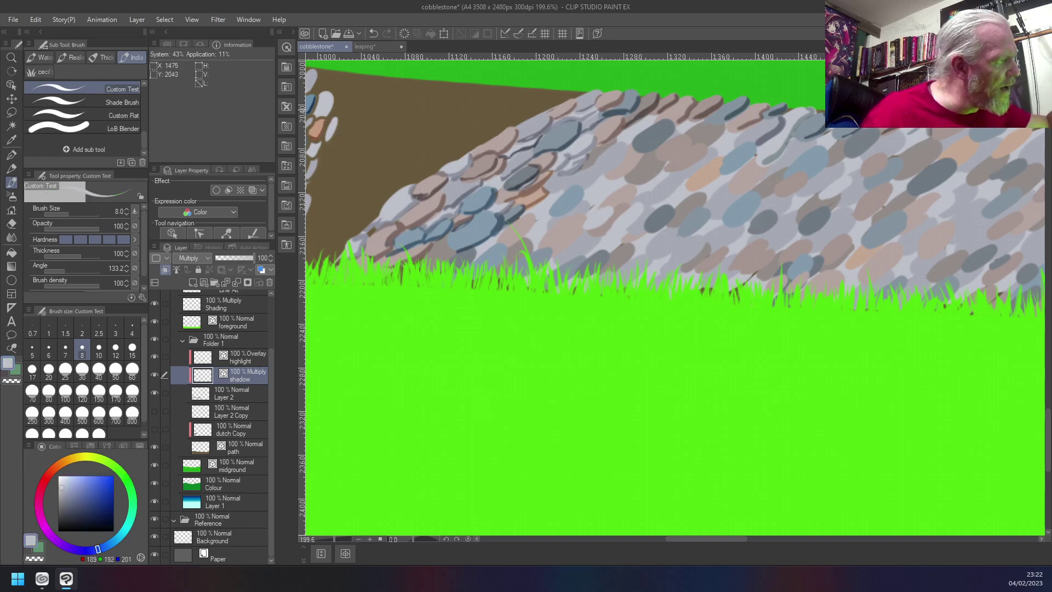
pyautogui.rightClick(891, 114)
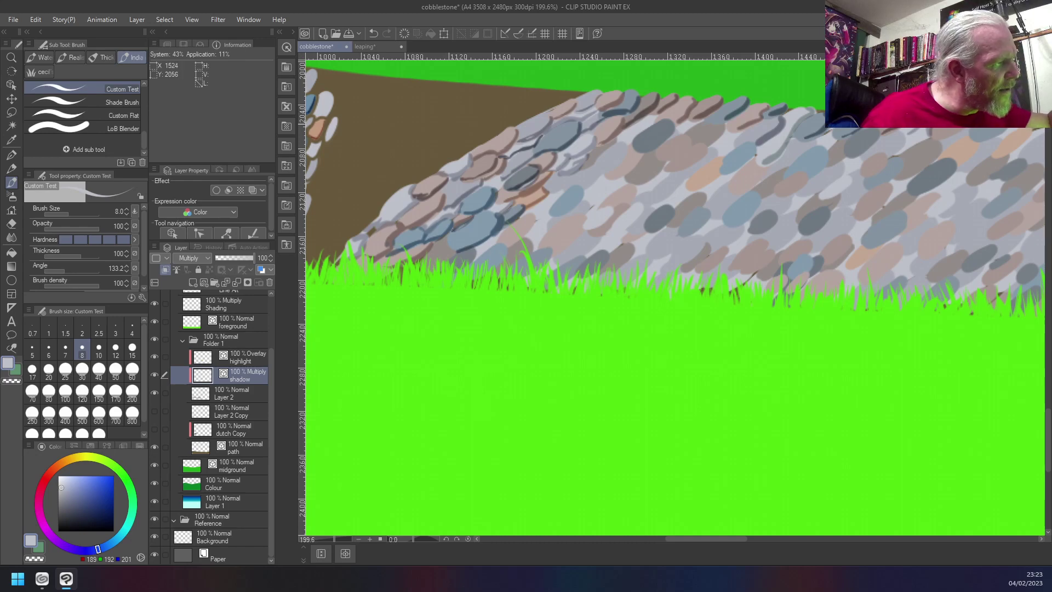
pyautogui.rightClick(943, 126)
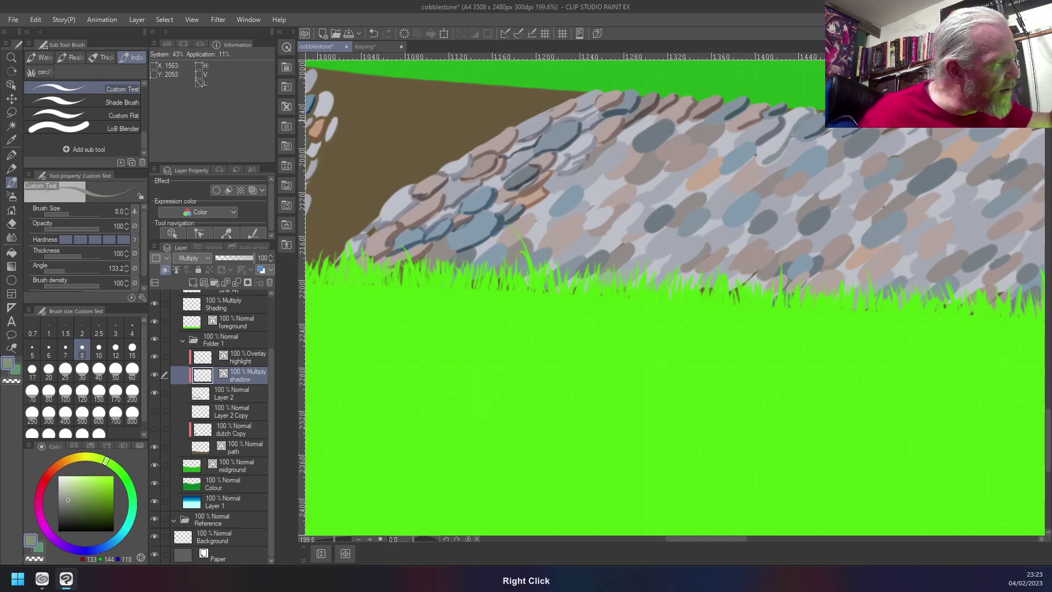
pyautogui.rightClick(930, 130)
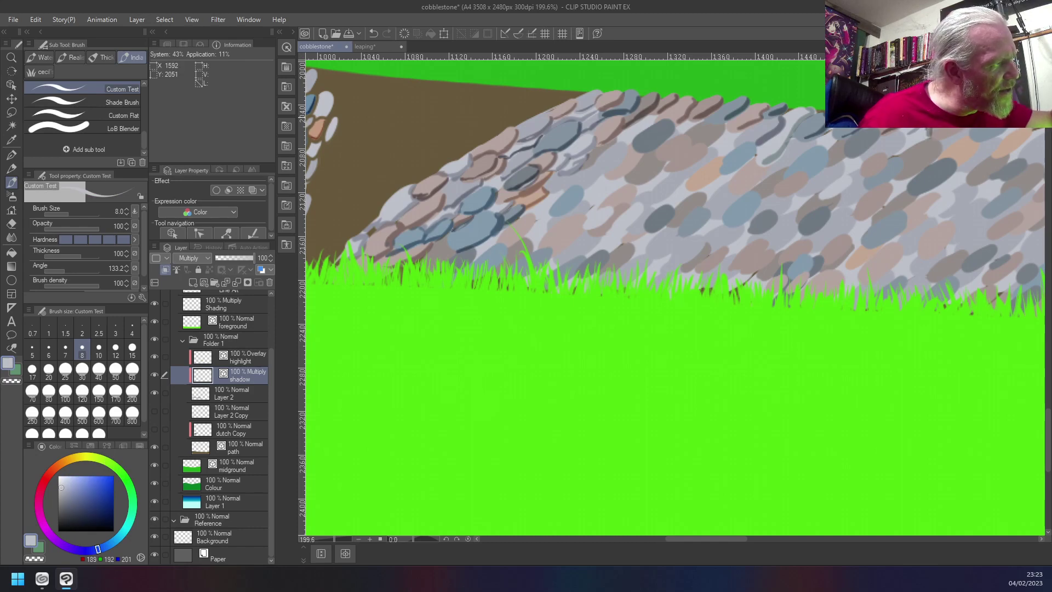
# - Shade the brownish-pink, slate-blue and tan stones further along the upper edge with their own sampled colours
pyautogui.rightClick(972, 123)
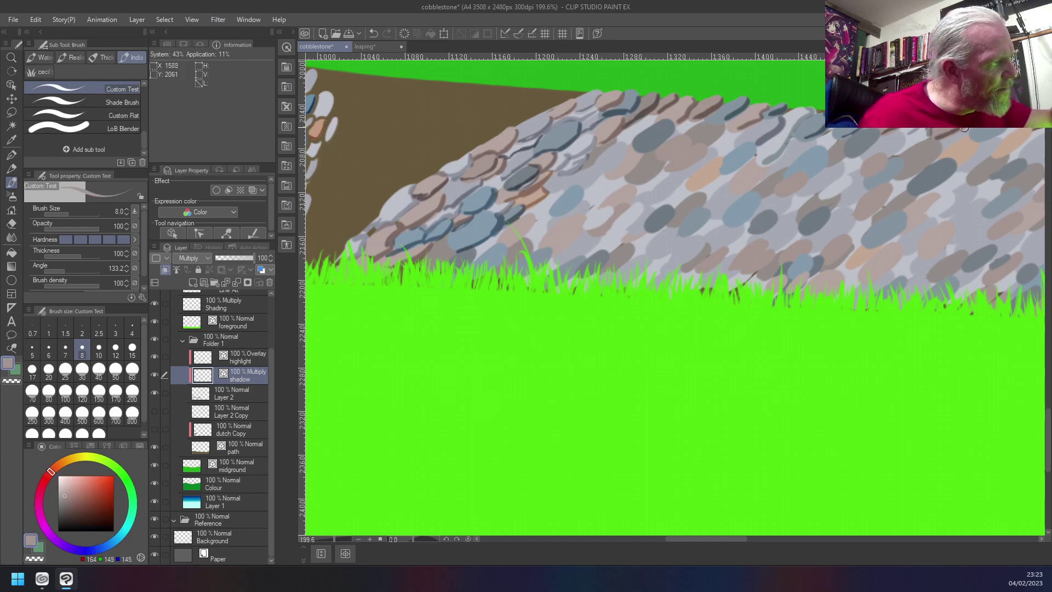
pyautogui.rightClick(984, 120)
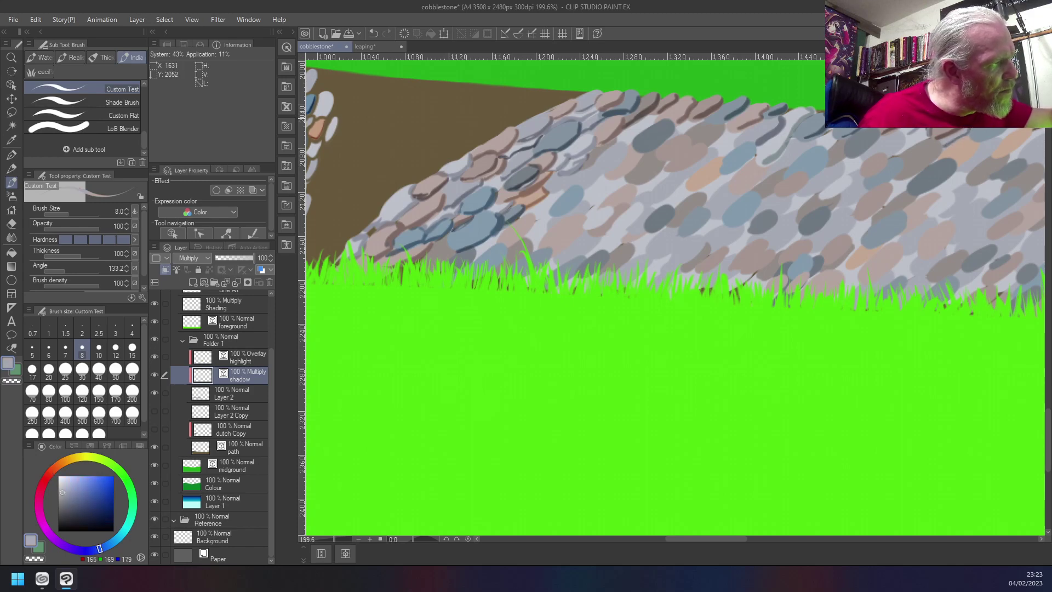
pyautogui.rightClick(1019, 126)
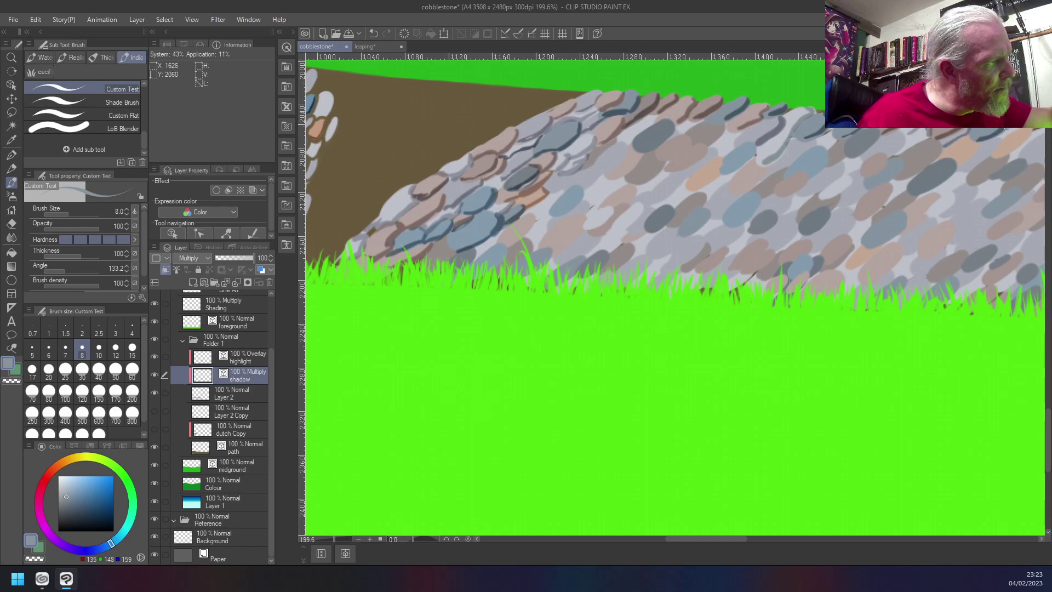
pyautogui.rightClick(1017, 126)
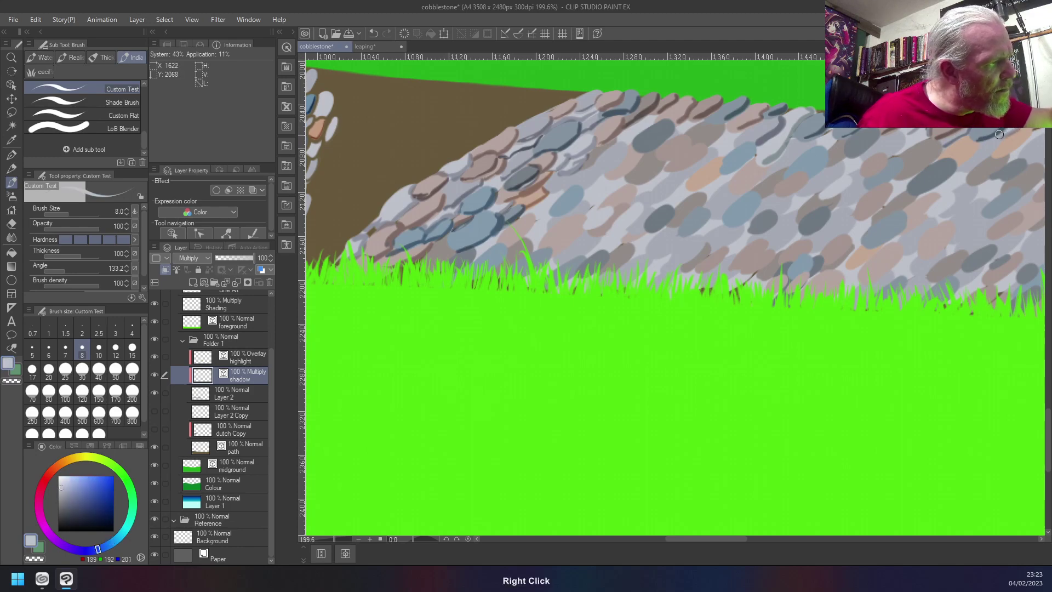
pyautogui.rightClick(1034, 128)
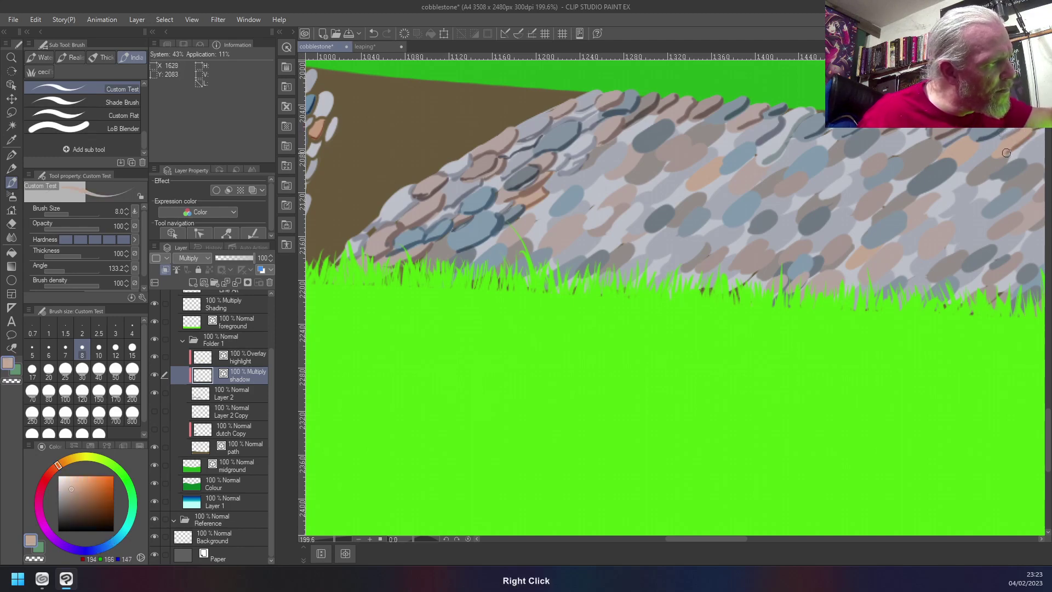
pyautogui.rightClick(1043, 132)
# - Shade the pale grey stones and the pinkish stone just right of the shaded tan stone on the upper edge
pyautogui.scroll(5, 1048, 134)
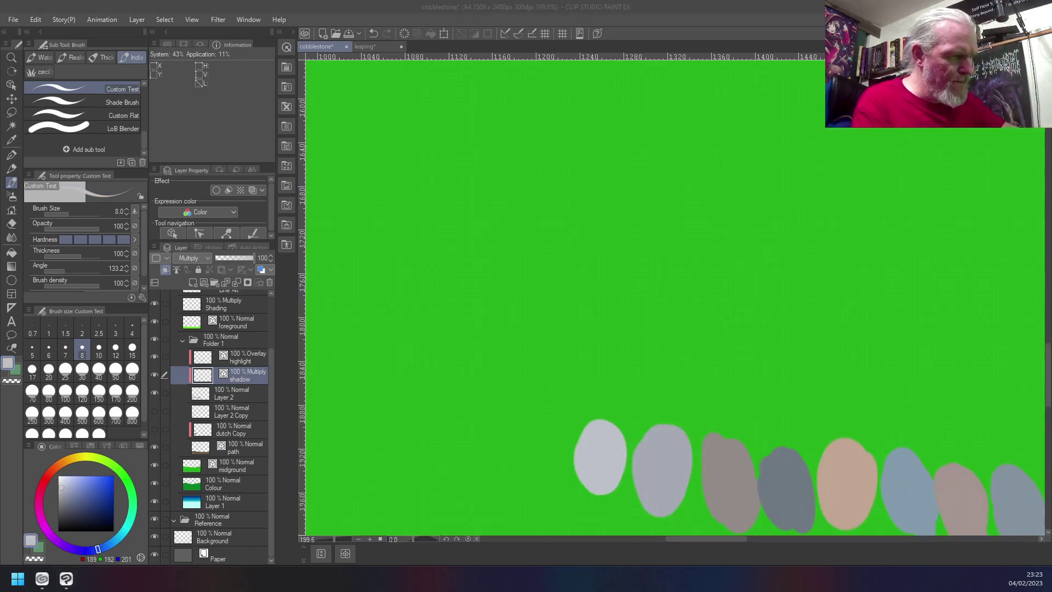
pyautogui.scroll(-5, 1018, 452)
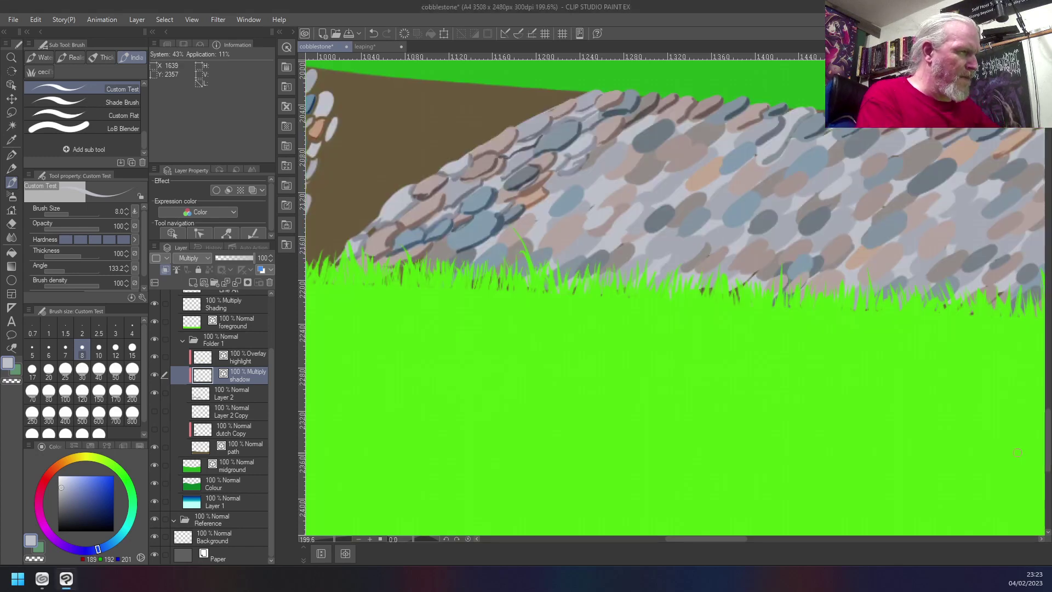
pyautogui.moveTo(772, 414); pyautogui.dragTo(506, 437)
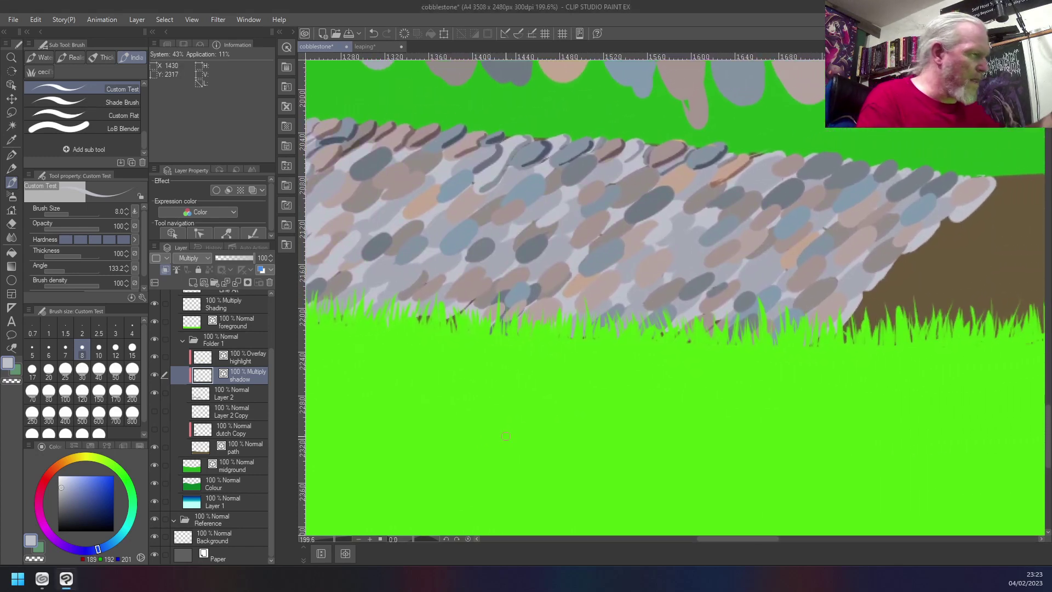
pyautogui.rightClick(782, 147)
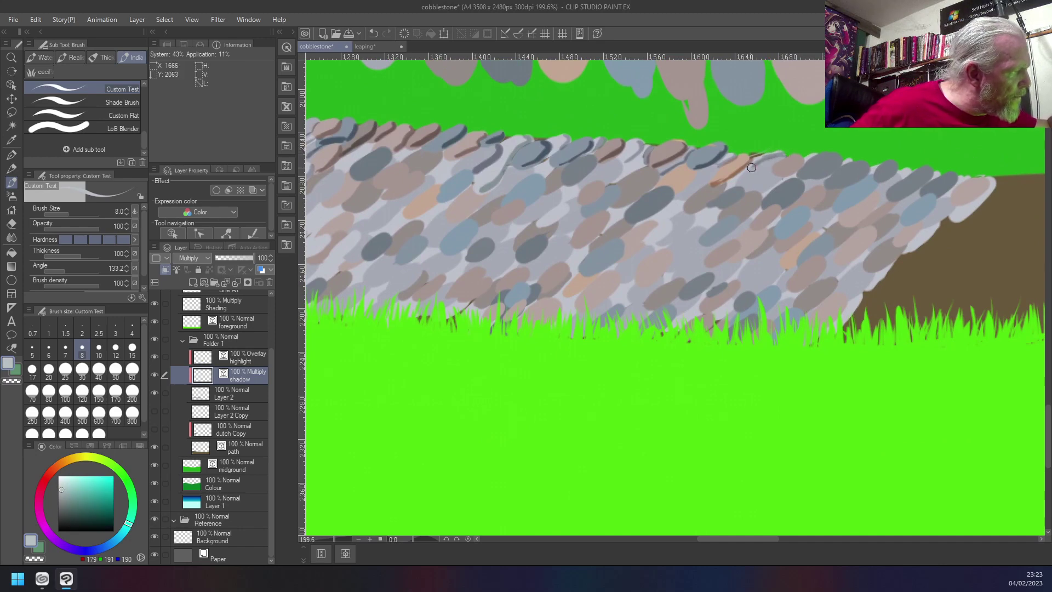
pyautogui.rightClick(781, 157)
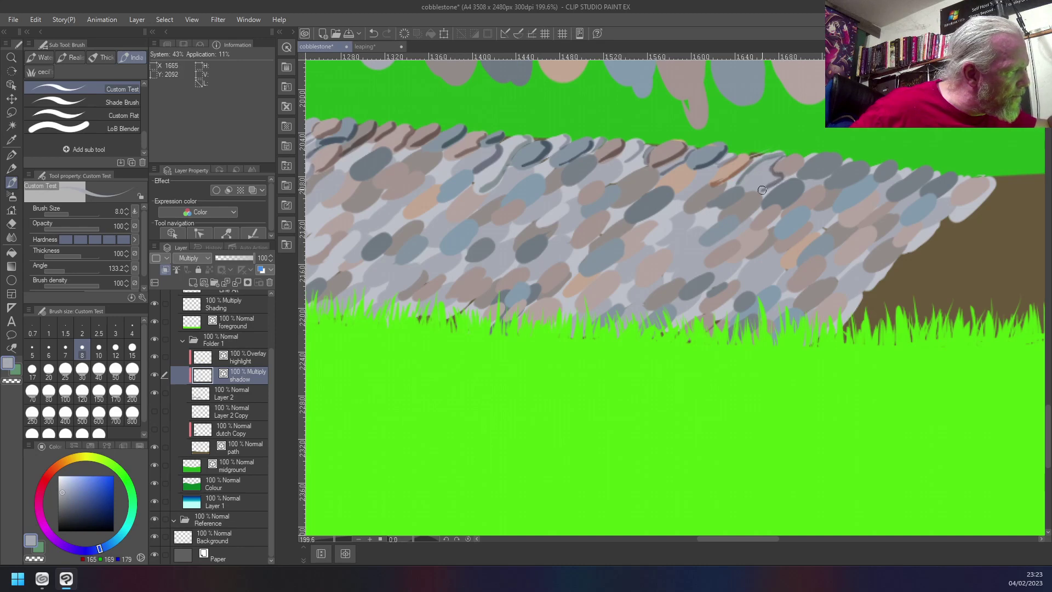
pyautogui.rightClick(800, 162)
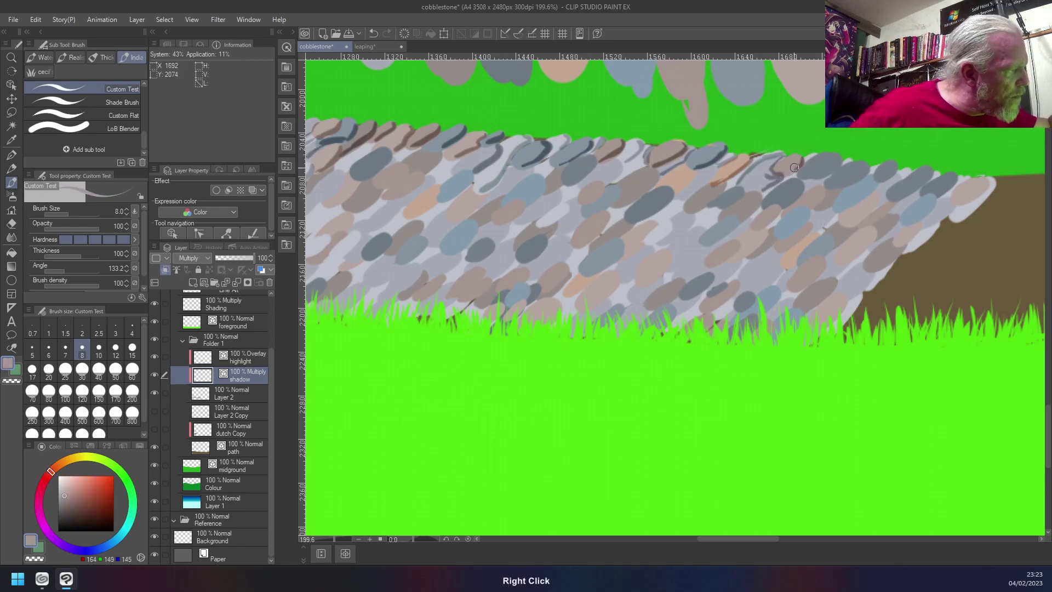
# - Shade the row of slate and pale grey stones along the upper edge towards the path's right-hand corner, using sampled colours
pyautogui.rightClick(838, 156)
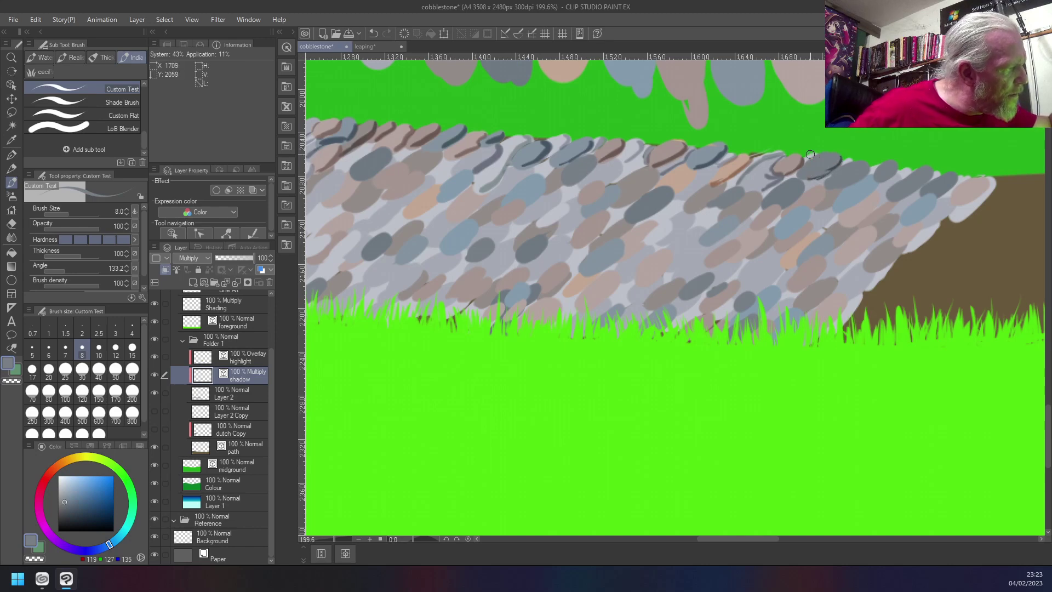
pyautogui.rightClick(816, 153)
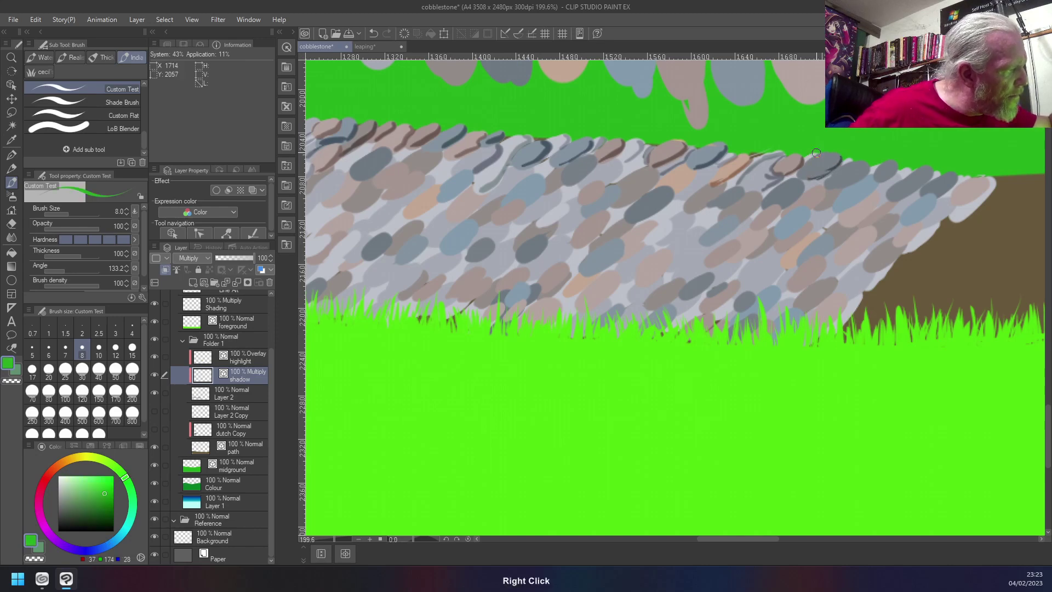
pyautogui.rightClick(861, 173)
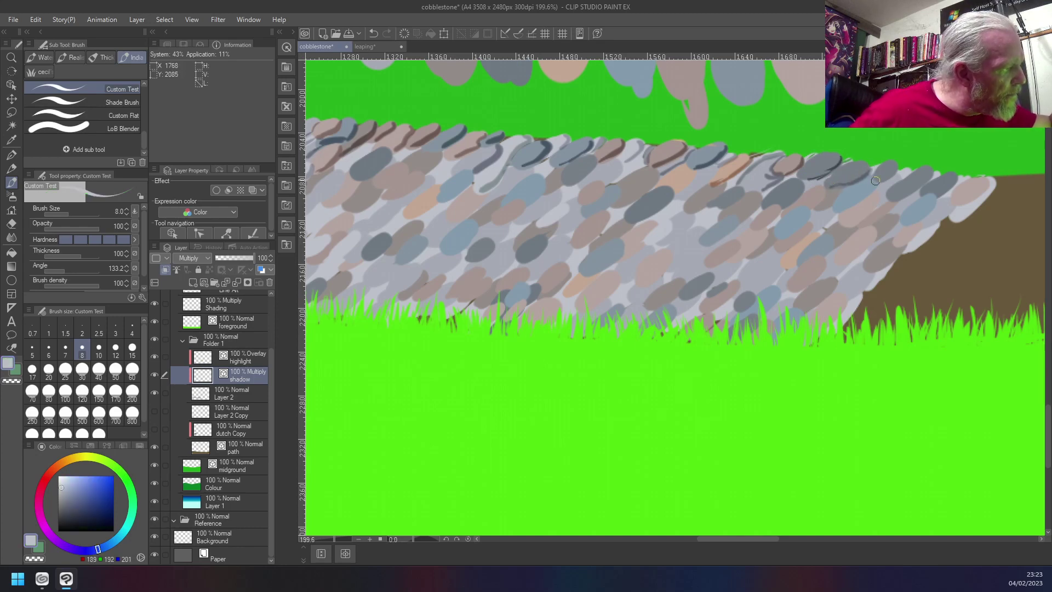
pyautogui.moveTo(897, 165)
pyautogui.mouseDown()
pyautogui.moveTo(932, 173)
pyautogui.moveTo(903, 194)
pyautogui.mouseUp()
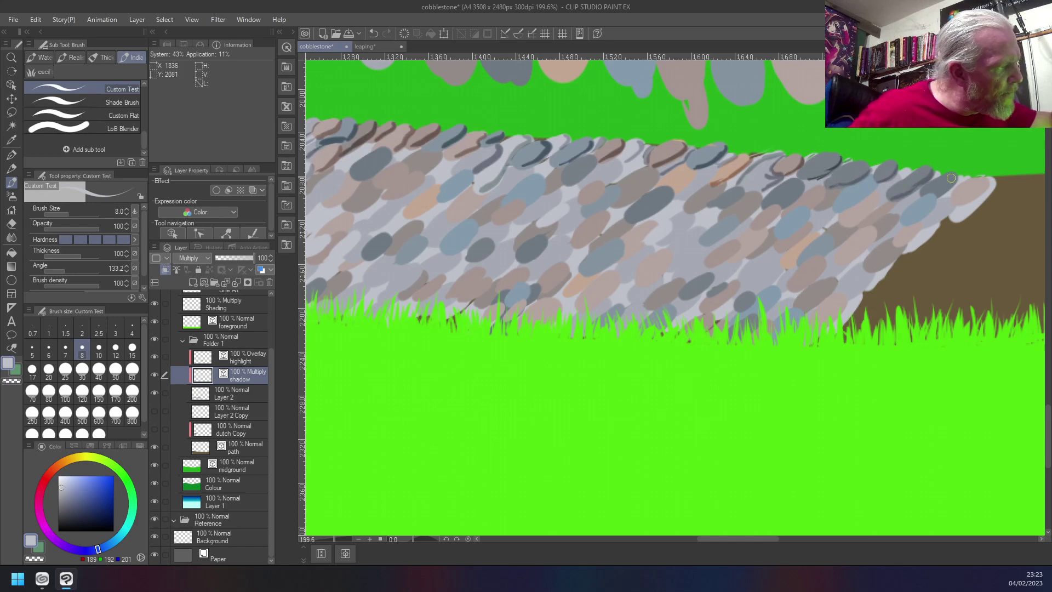
# - Sample and shade the pinkish stone at the path's right-hand tip and the pale stone beneath it
pyautogui.rightClick(989, 181)
pyautogui.moveTo(988, 185); pyautogui.dragTo(961, 202)
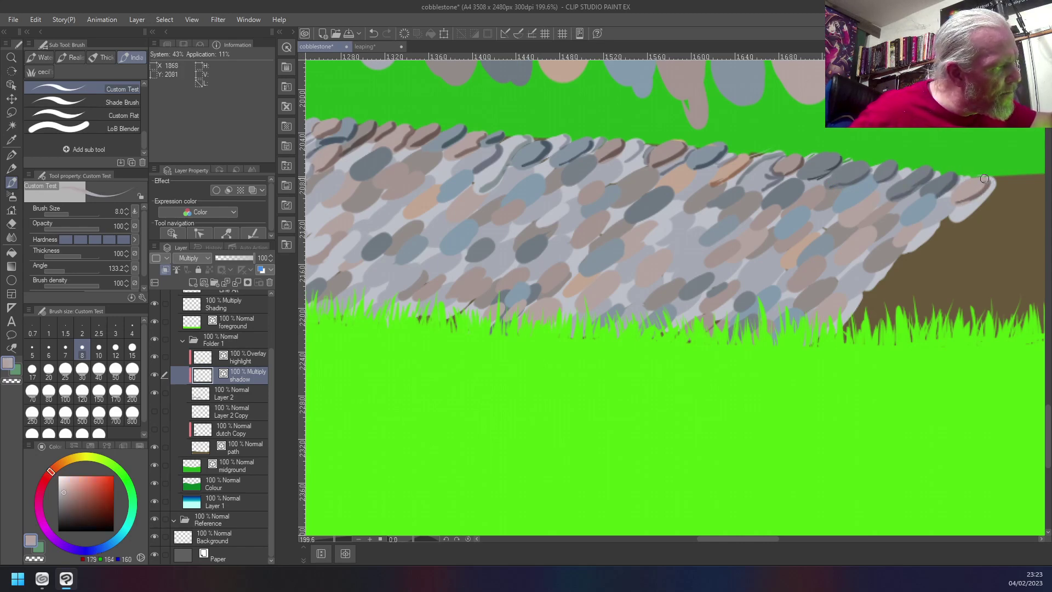
pyautogui.rightClick(994, 178)
pyautogui.moveTo(993, 181); pyautogui.dragTo(954, 220)
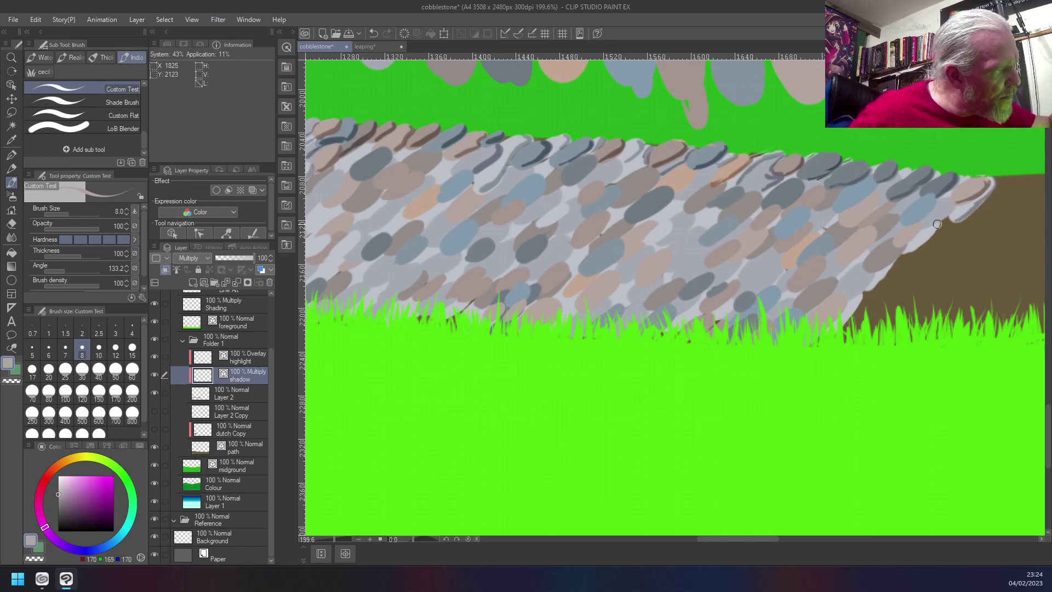
# - Shade the blue stone below the right-hand corner and its neighbouring grey stones with their sampled colours
pyautogui.rightClick(898, 222)
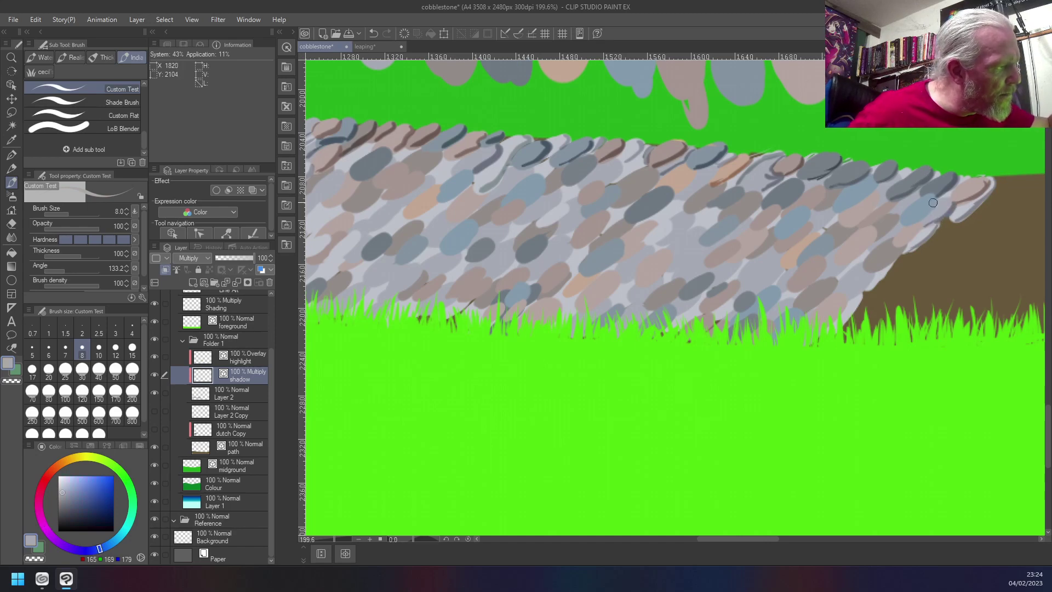
pyautogui.rightClick(933, 203)
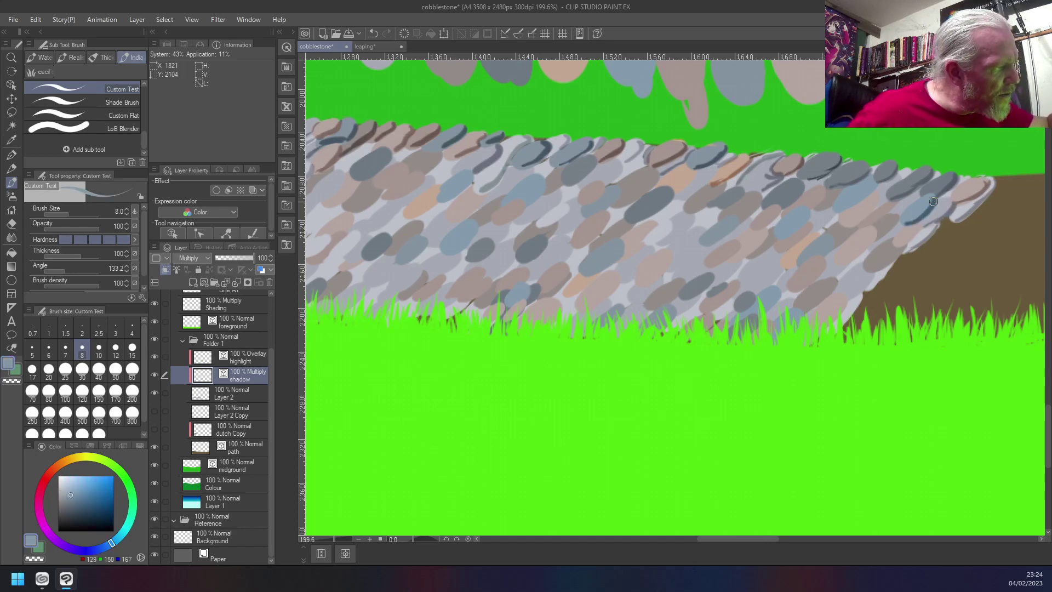
pyautogui.rightClick(910, 198)
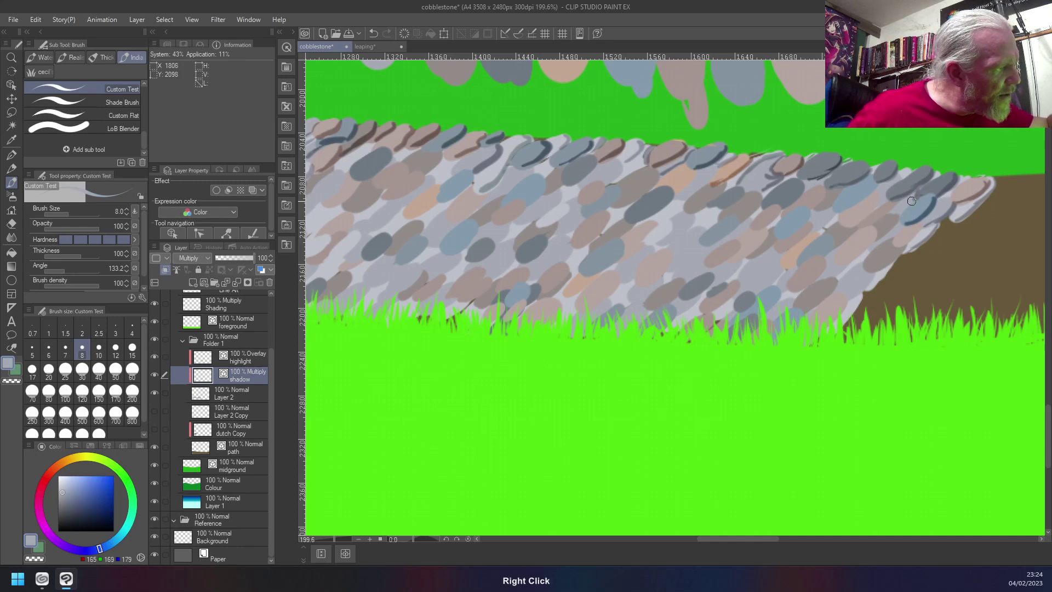
pyautogui.rightClick(905, 171)
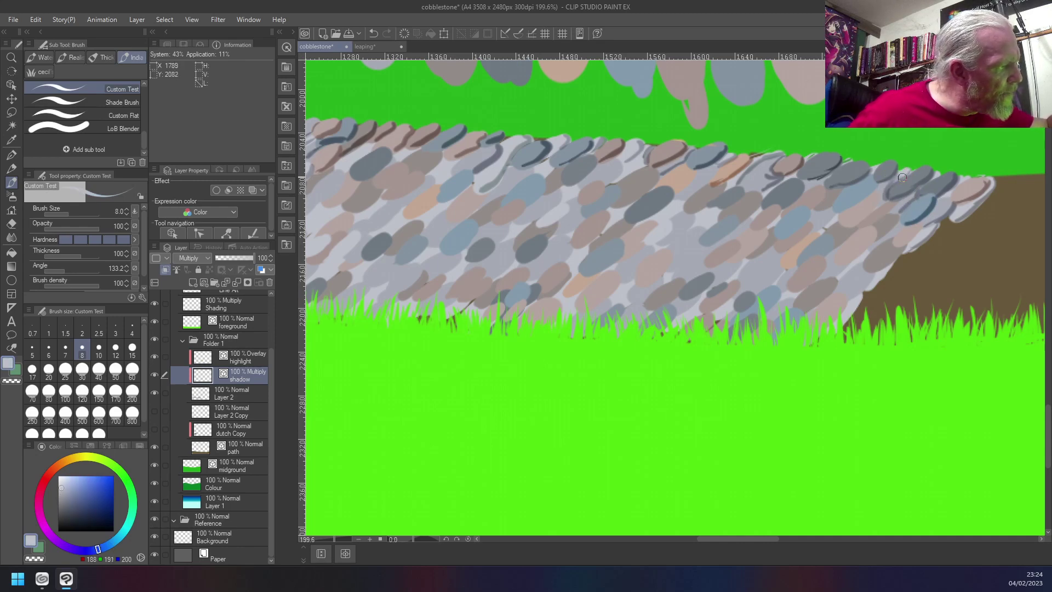
pyautogui.rightClick(908, 198)
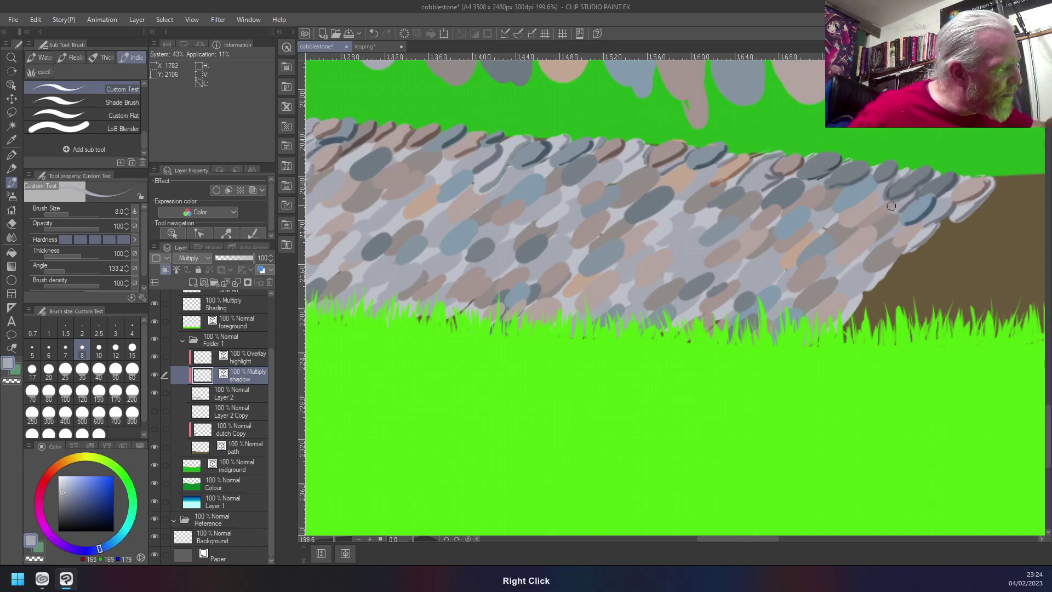
# - Shade the brownish, grey and pinkish stones descending the path's slanted right-hand edge, sampling each stone's colour
pyautogui.rightClick(892, 206)
pyautogui.rightClick(892, 216)
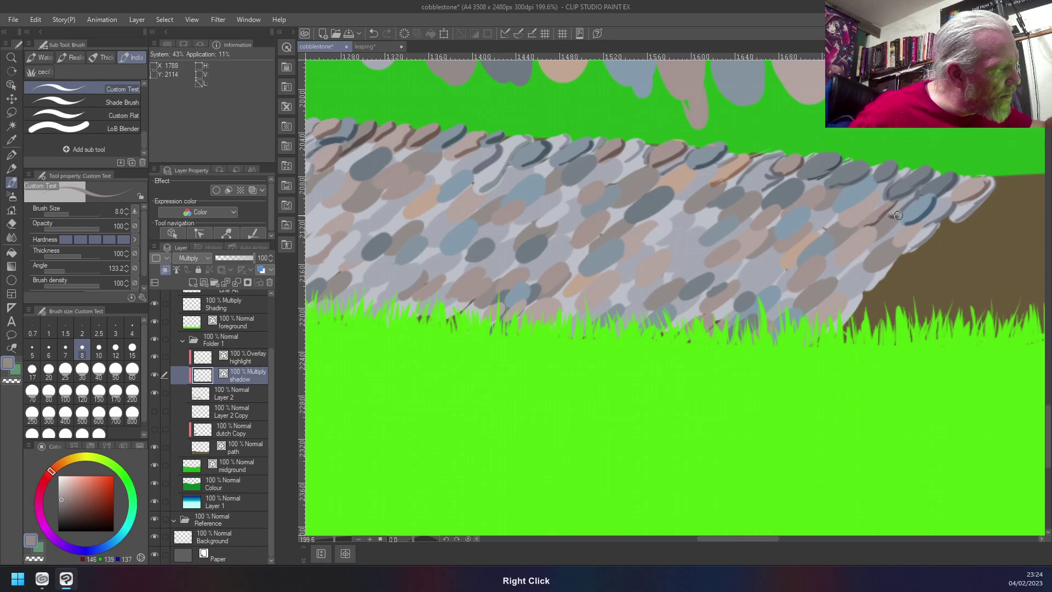
pyautogui.rightClick(897, 226)
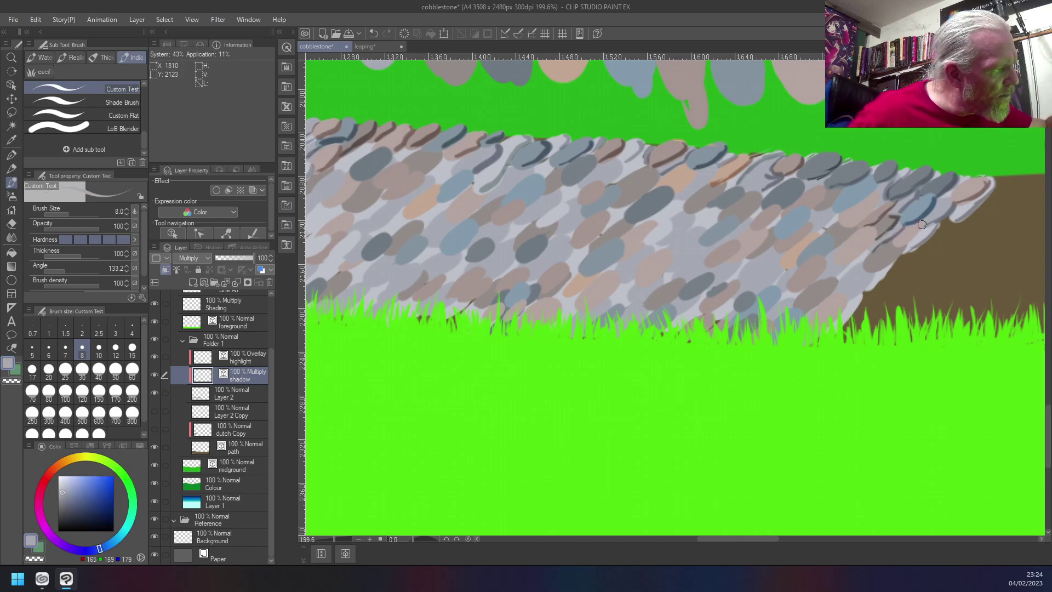
pyautogui.rightClick(918, 229)
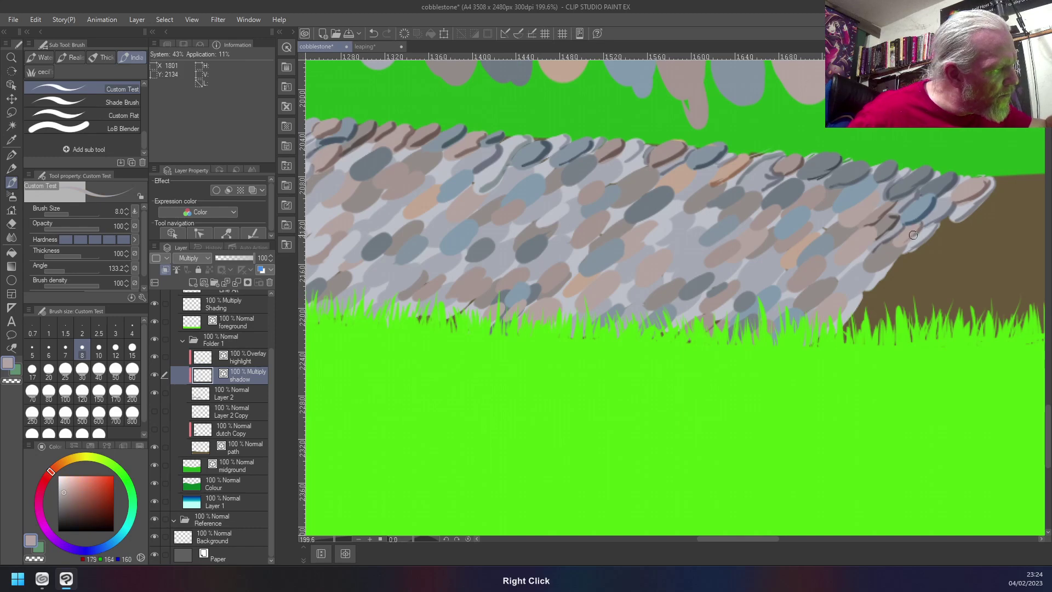
pyautogui.rightClick(893, 253)
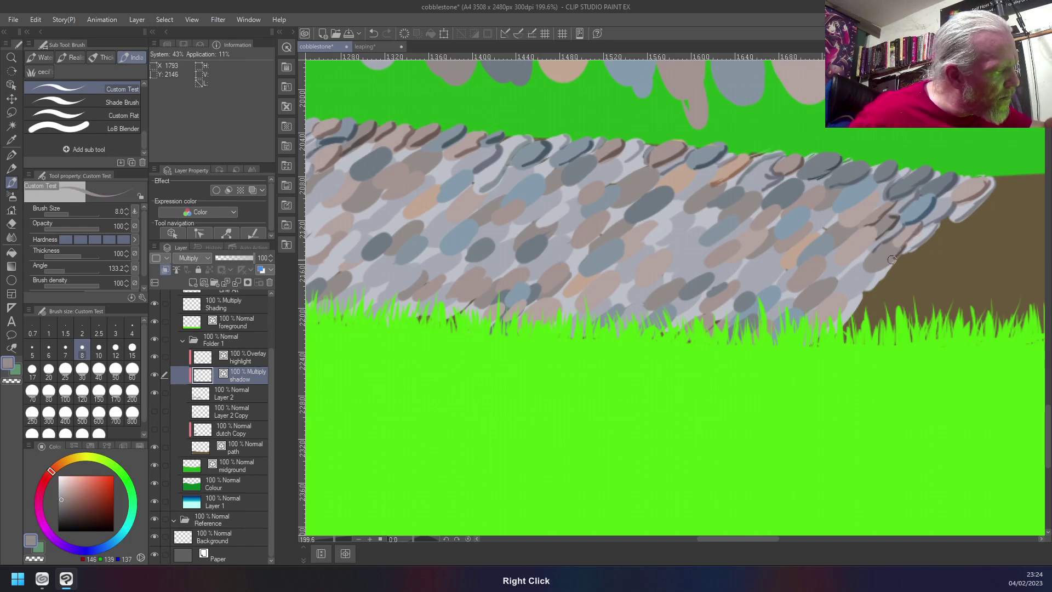
pyautogui.rightClick(894, 262)
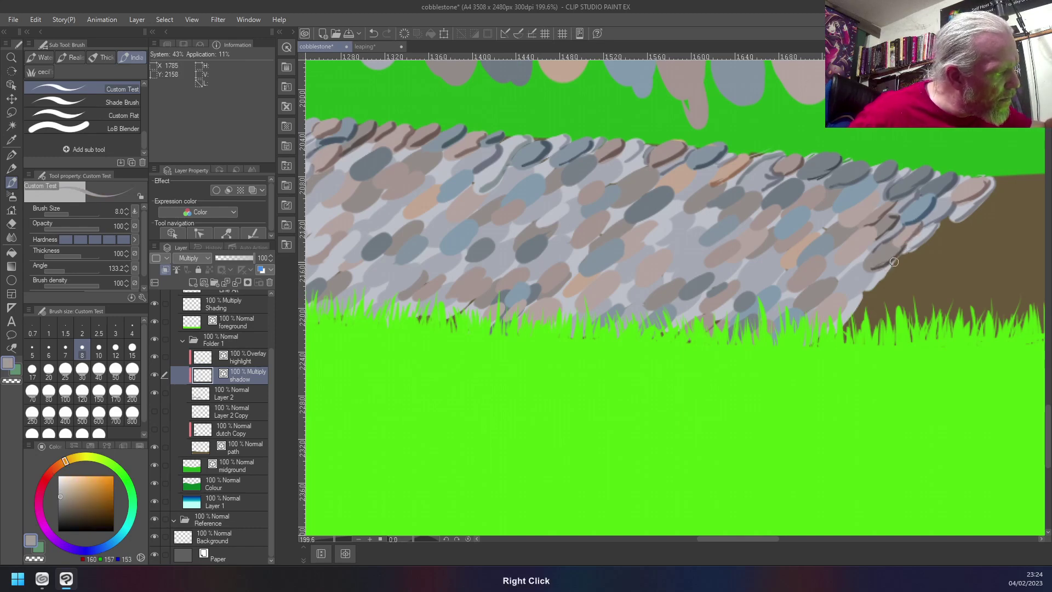
# - Shade the stones along the path's slanted right edge down to the grass on the shadow layer, sampling each stone's own colour
pyautogui.rightClick(874, 272)
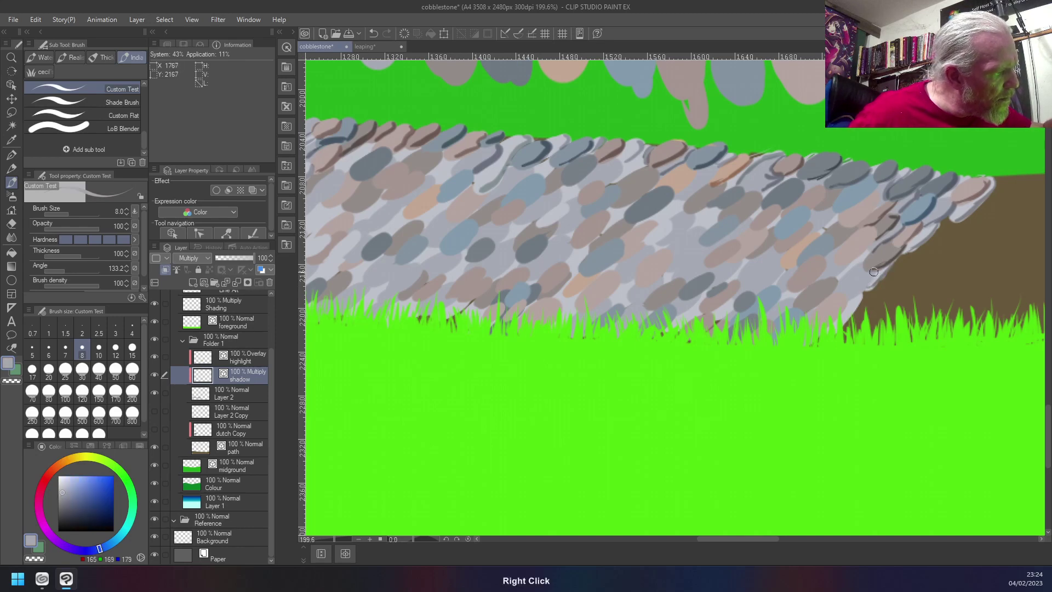
pyautogui.rightClick(847, 297)
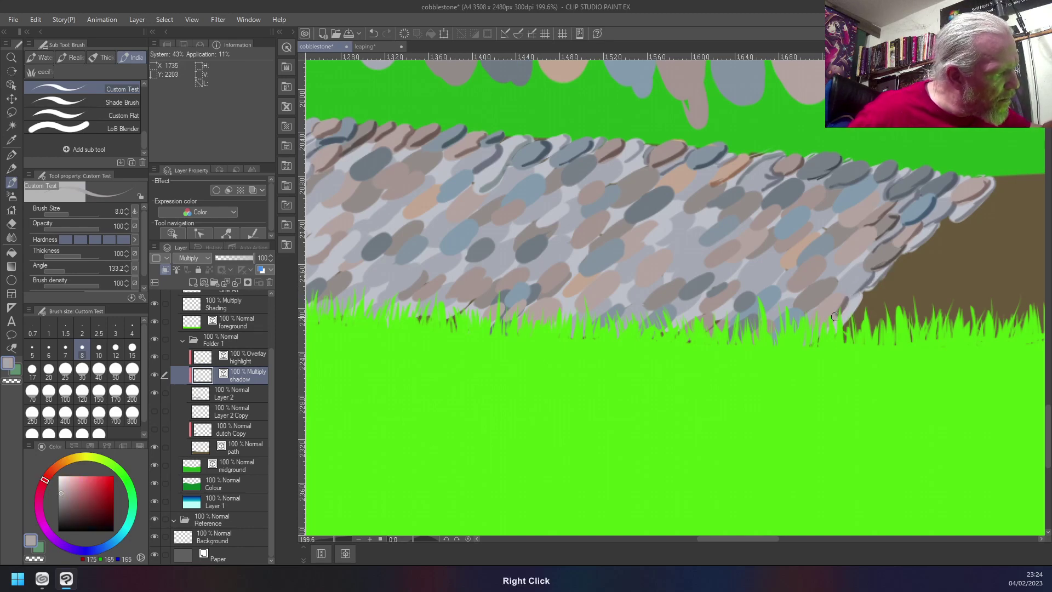
pyautogui.rightClick(847, 310)
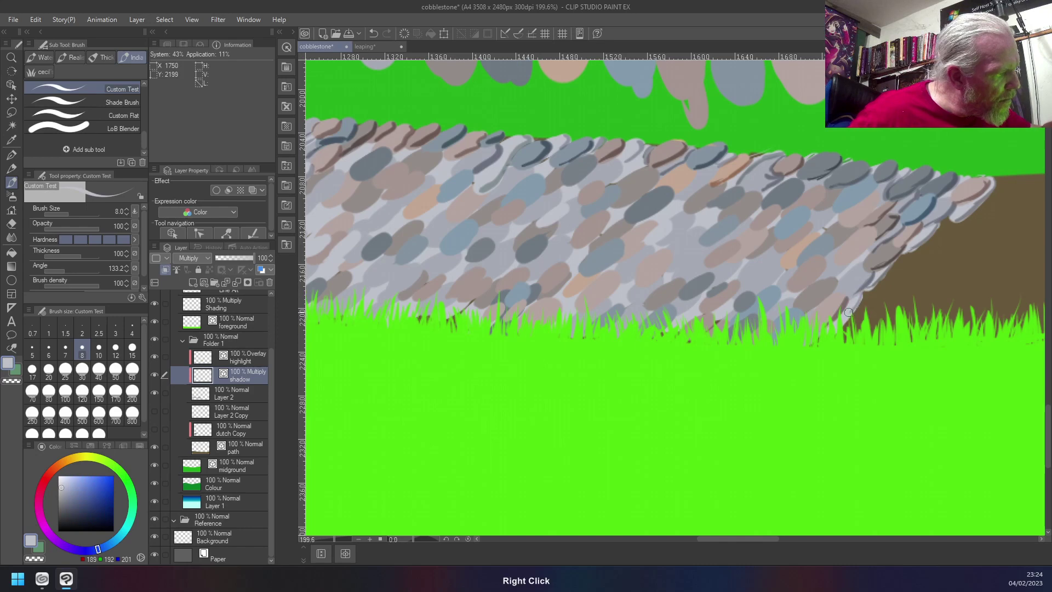
pyautogui.moveTo(849, 314); pyautogui.dragTo(854, 312)
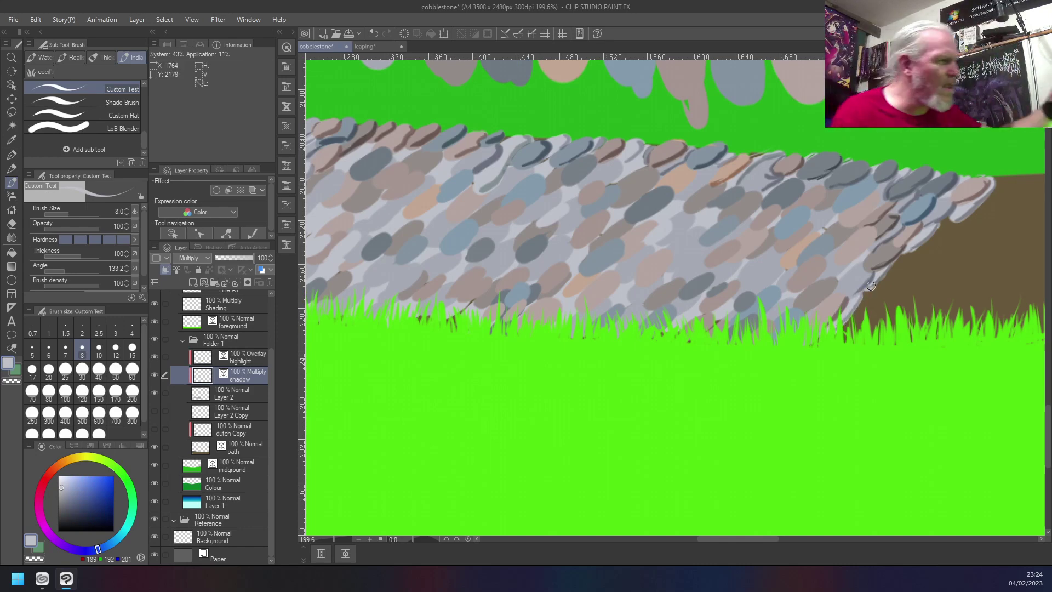
# - Paint multiply shadows under the brownish and pale stones just inside the path's slanted right edge, using their sampled colours
pyautogui.rightClick(876, 194)
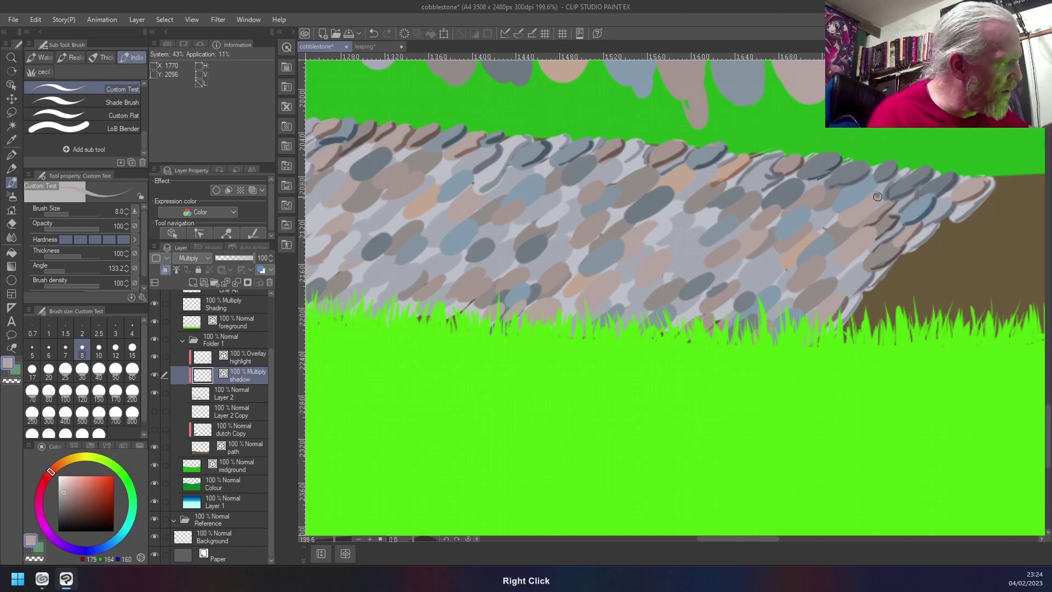
pyautogui.moveTo(863, 231)
pyautogui.mouseDown()
pyautogui.moveTo(819, 287)
pyautogui.moveTo(830, 301)
pyautogui.moveTo(837, 278)
pyautogui.moveTo(812, 307)
pyautogui.mouseUp()
pyautogui.rightClick(829, 287)
pyautogui.rightClick(867, 252)
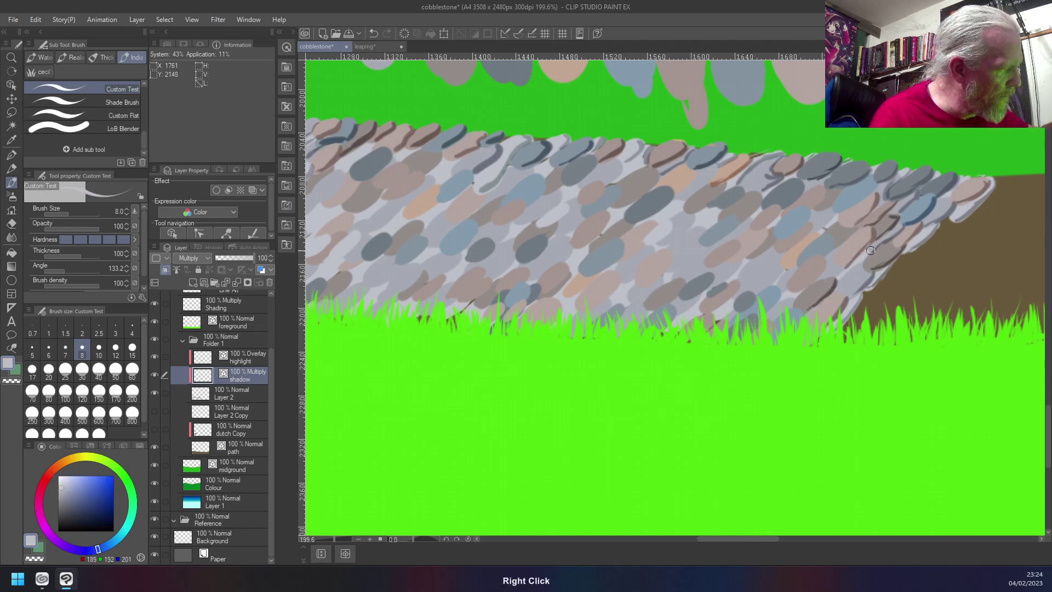
# - Shade the large brown stone below the orange one and the stones beneath it down to the grass with sampled colours
pyautogui.rightClick(834, 267)
pyautogui.rightClick(816, 268)
pyautogui.moveTo(822, 258); pyautogui.dragTo(780, 314)
pyautogui.rightClick(787, 305)
pyautogui.press('c')
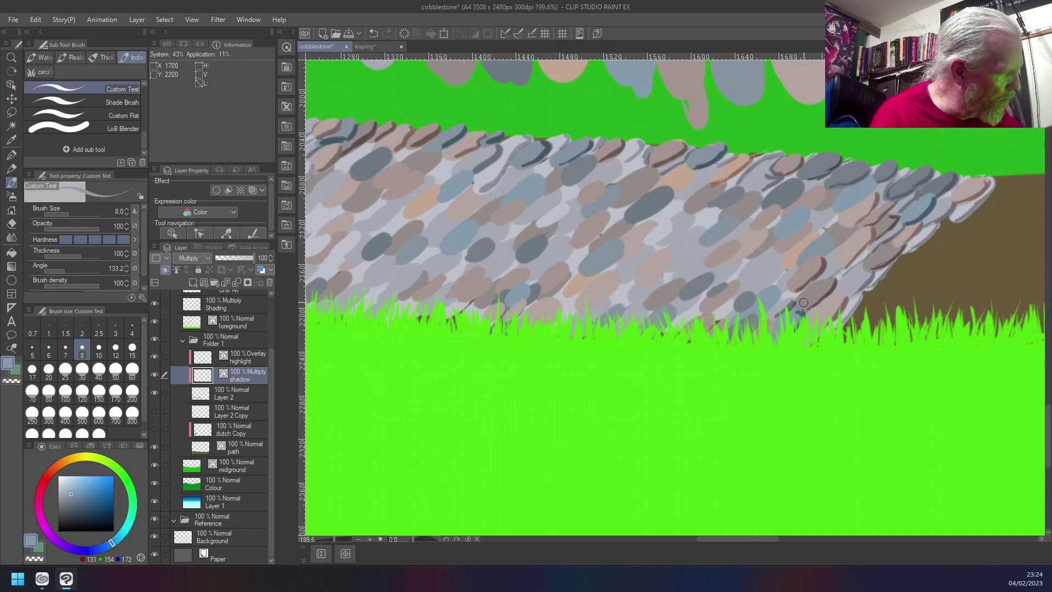
# - Add shadows to the blue and grey stones at the grass line near the path's right end, sampling their colours
pyautogui.rightClick(776, 292)
pyautogui.moveTo(774, 300); pyautogui.dragTo(764, 311)
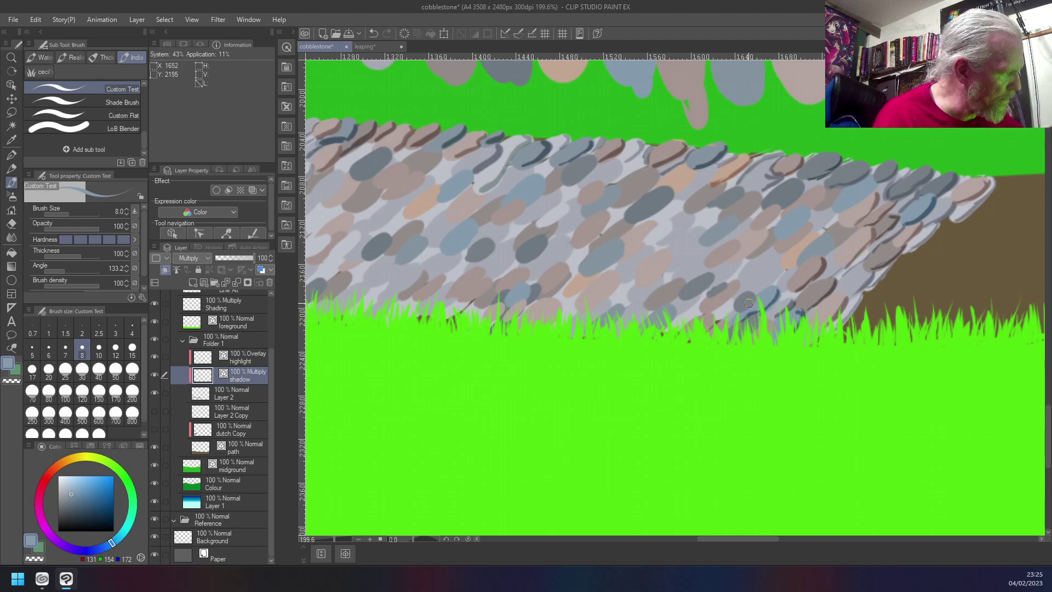
pyautogui.rightClick(752, 299)
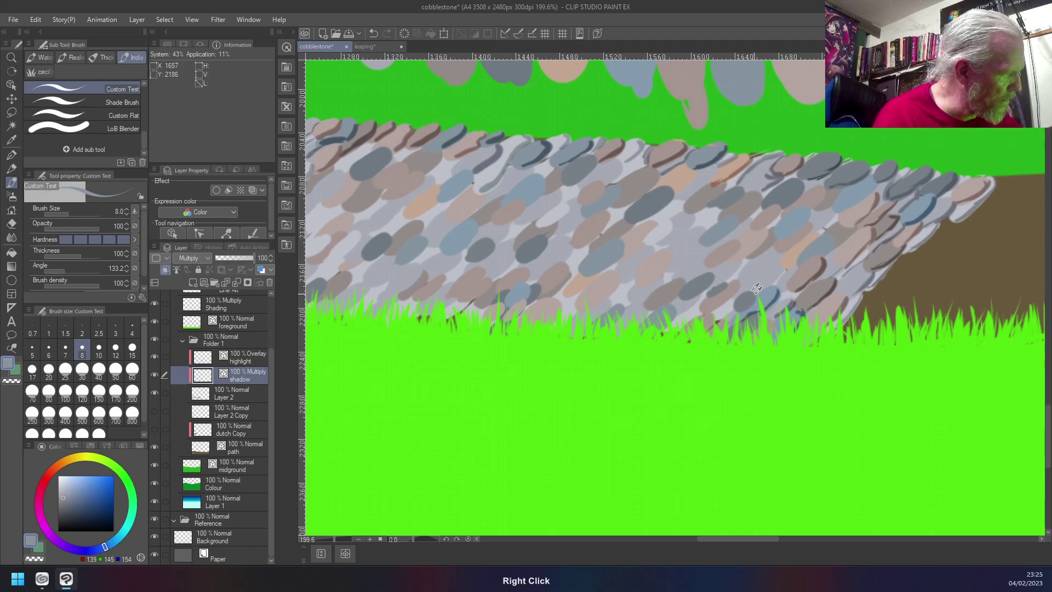
pyautogui.rightClick(787, 280)
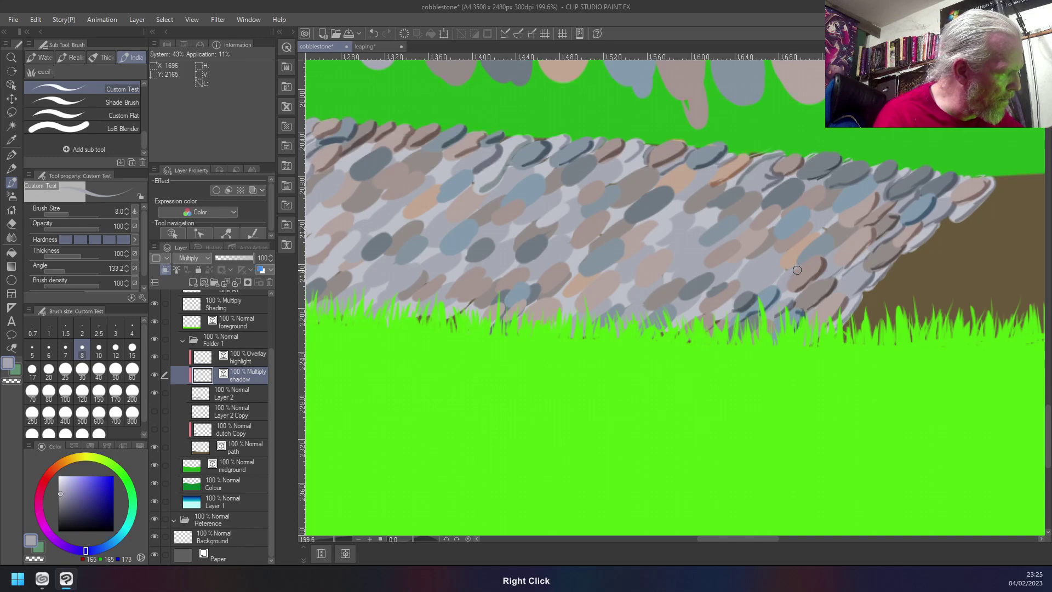
# - Shade the dark grey stone beside the orange one and the brown stone next to it with sampled colours
pyautogui.rightClick(828, 240)
pyautogui.rightClick(828, 244)
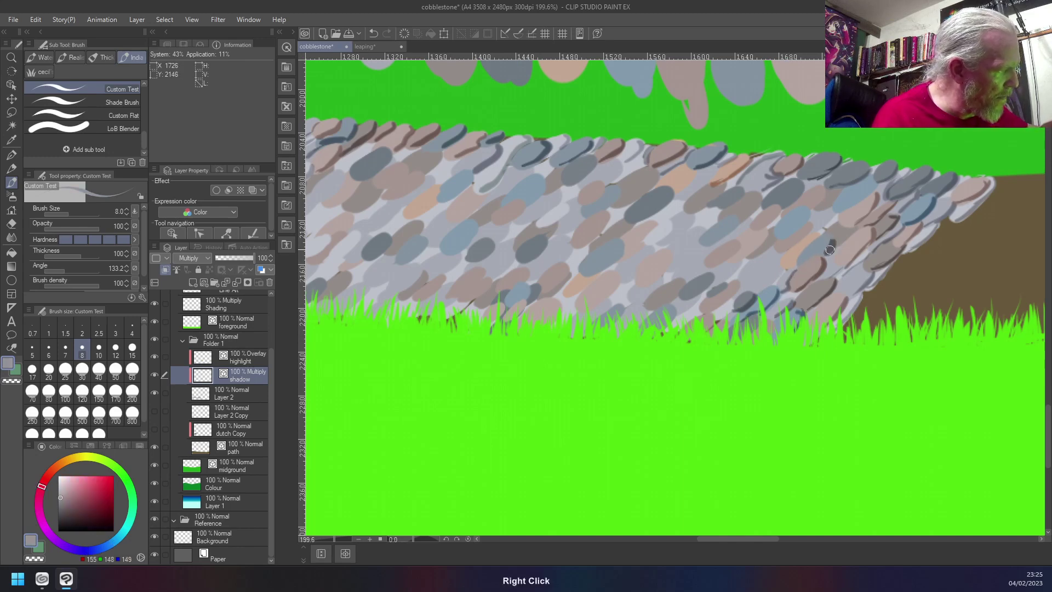
pyautogui.rightClick(852, 231)
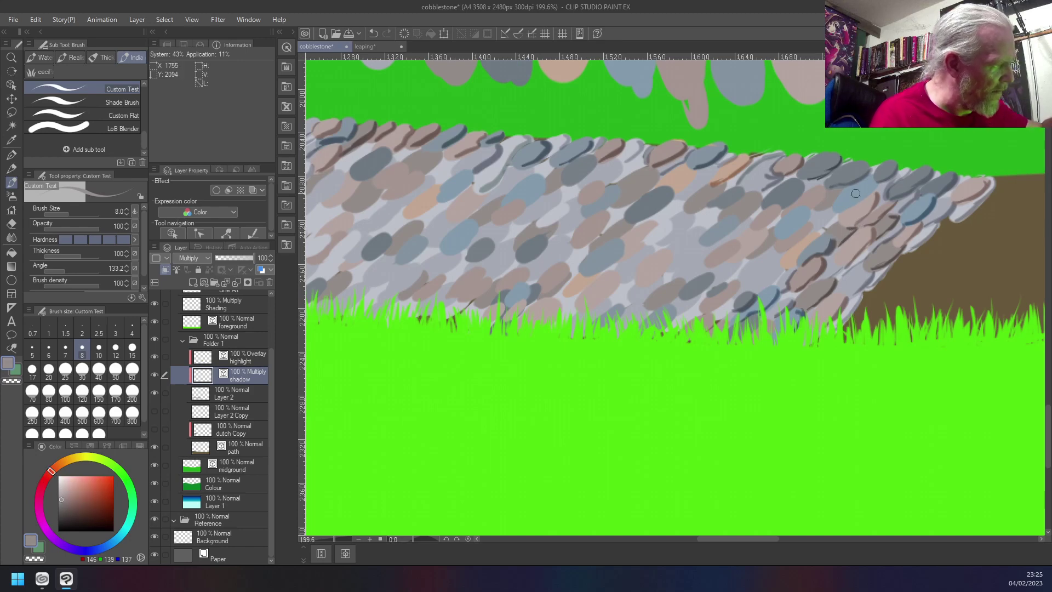
# - Paint shadows on the light blue stone just below the top row and the pale stones under it, sampling each colour
pyautogui.rightClick(836, 213)
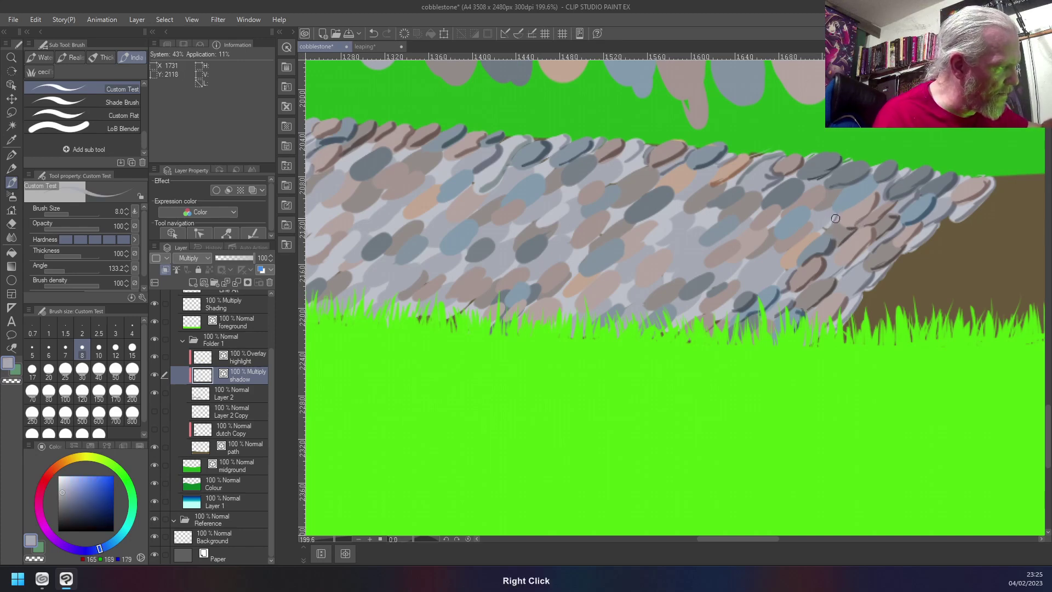
pyautogui.rightClick(869, 184)
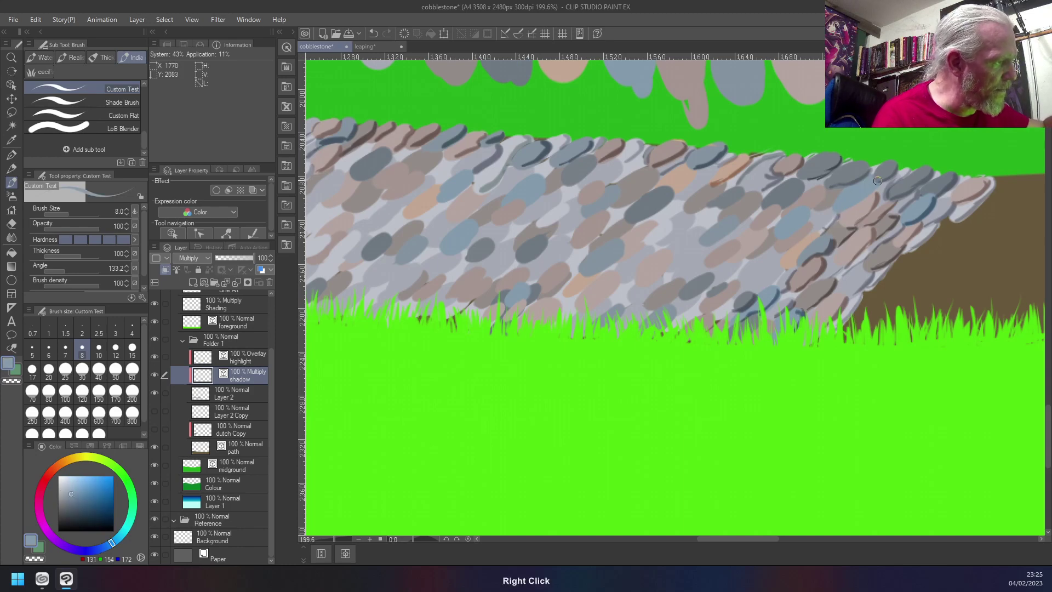
pyautogui.rightClick(828, 212)
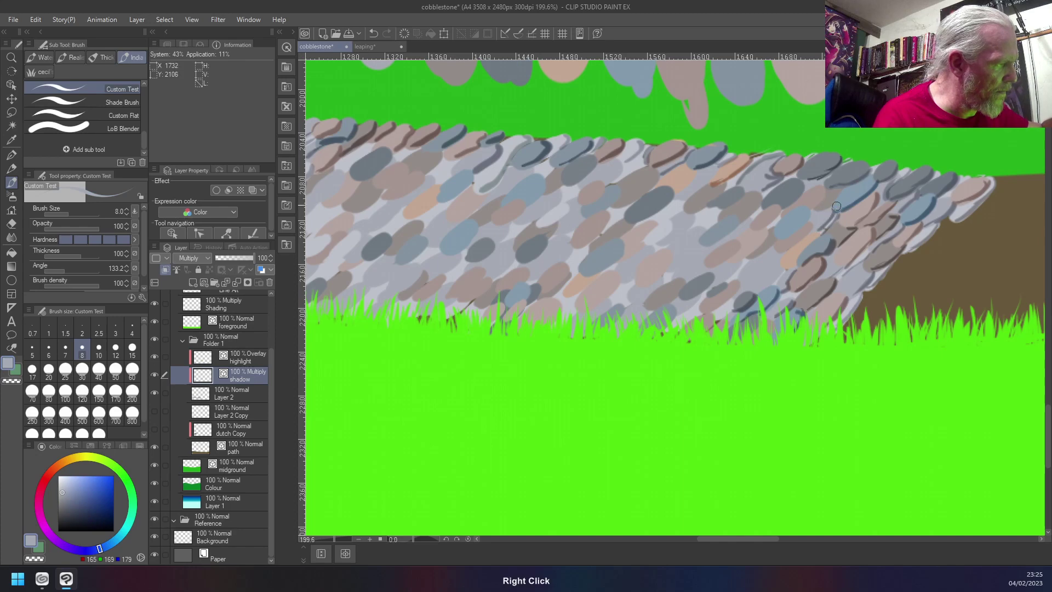
# - Shade the orange stone and the brown stones around it with colours sampled from them
pyautogui.rightClick(813, 238)
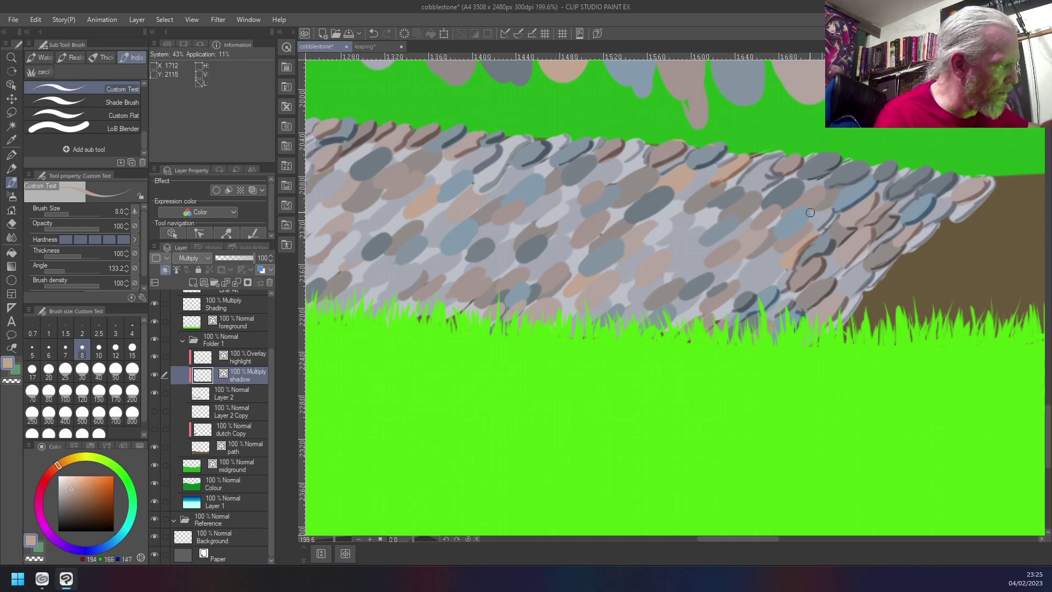
pyautogui.rightClick(811, 225)
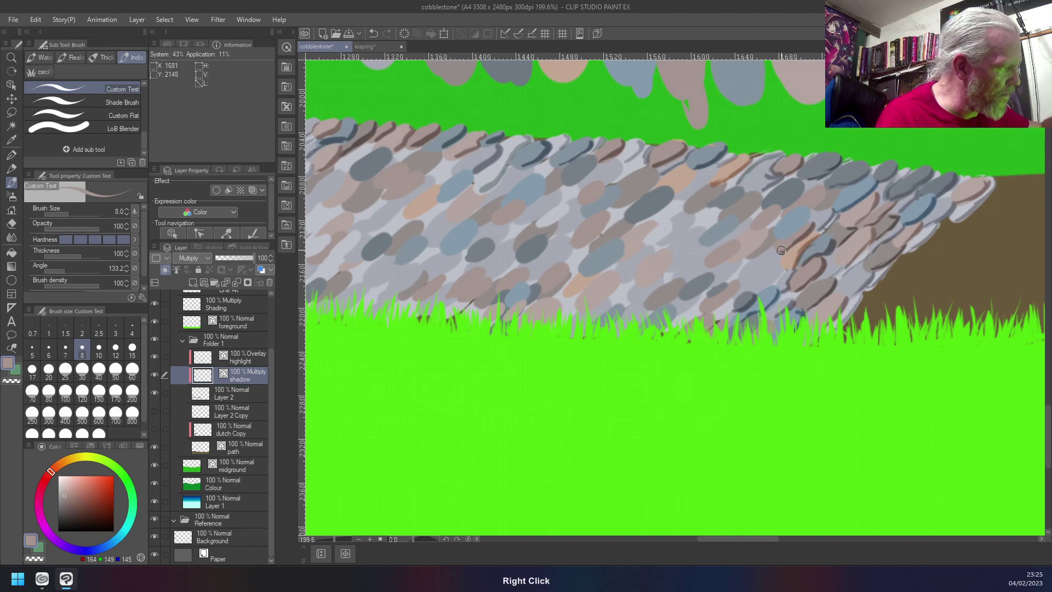
pyautogui.rightClick(827, 204)
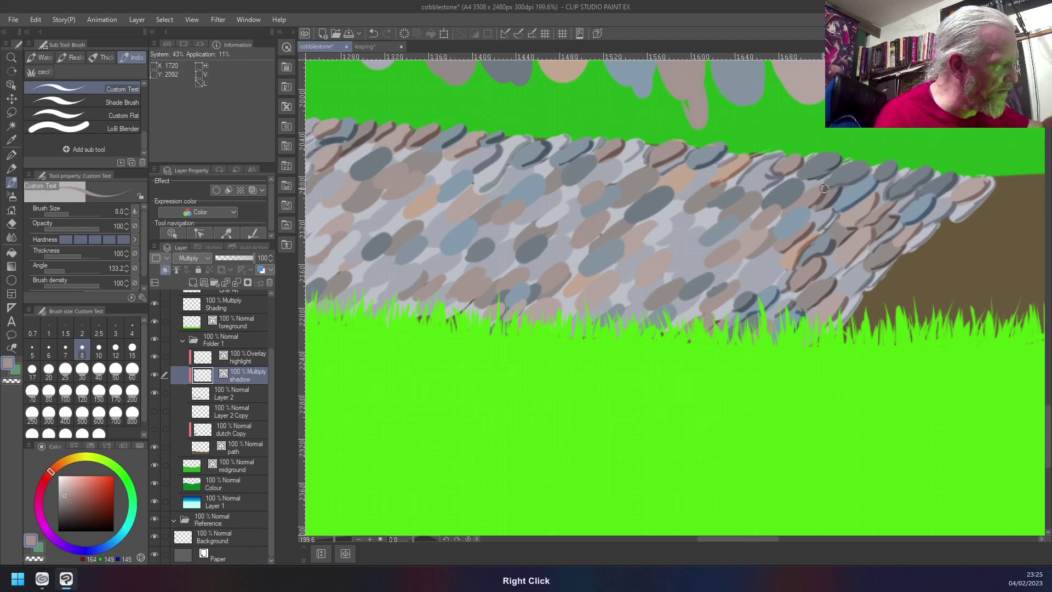
# - Add a shadow to the dark slate stone below the top row and to its grey neighbours, using sampled colours
pyautogui.rightClick(824, 187)
pyautogui.rightClick(823, 179)
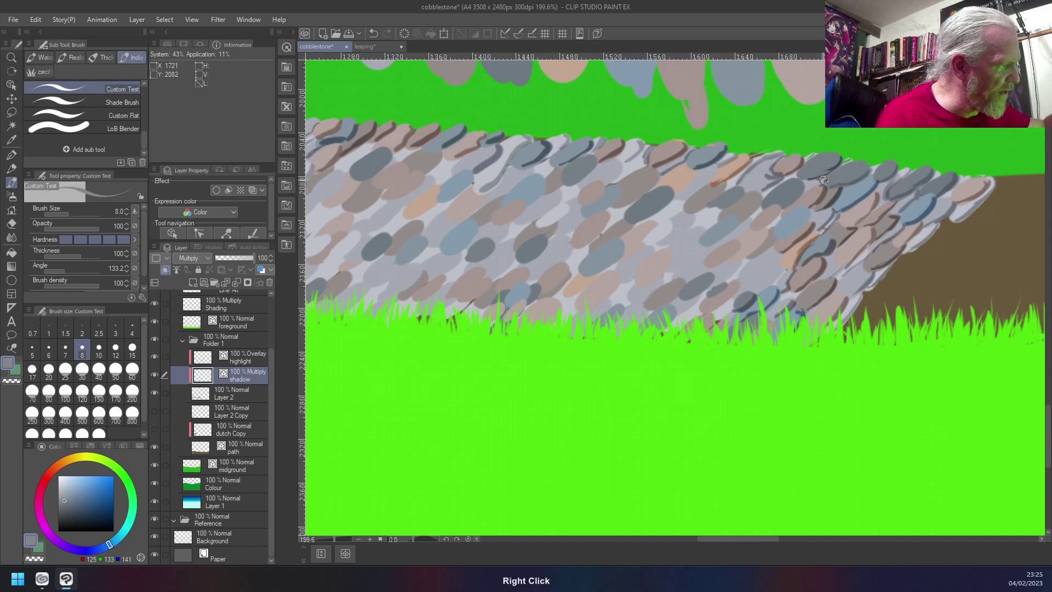
pyautogui.rightClick(800, 182)
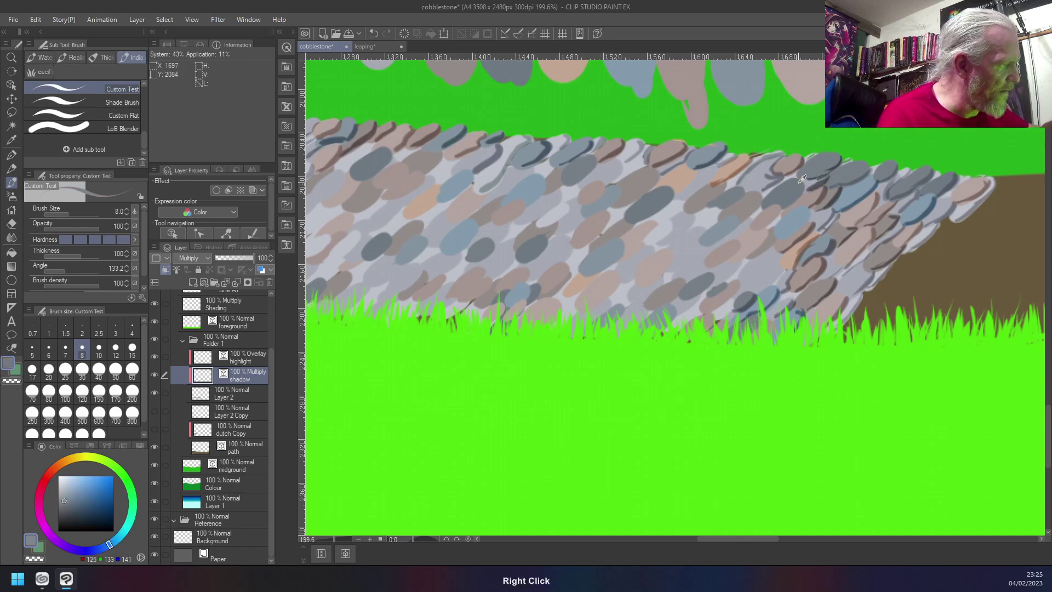
# - Shade the blue stone below the dark slate one and the small brown and pale stones beside it with sampled colours
pyautogui.rightClick(775, 216)
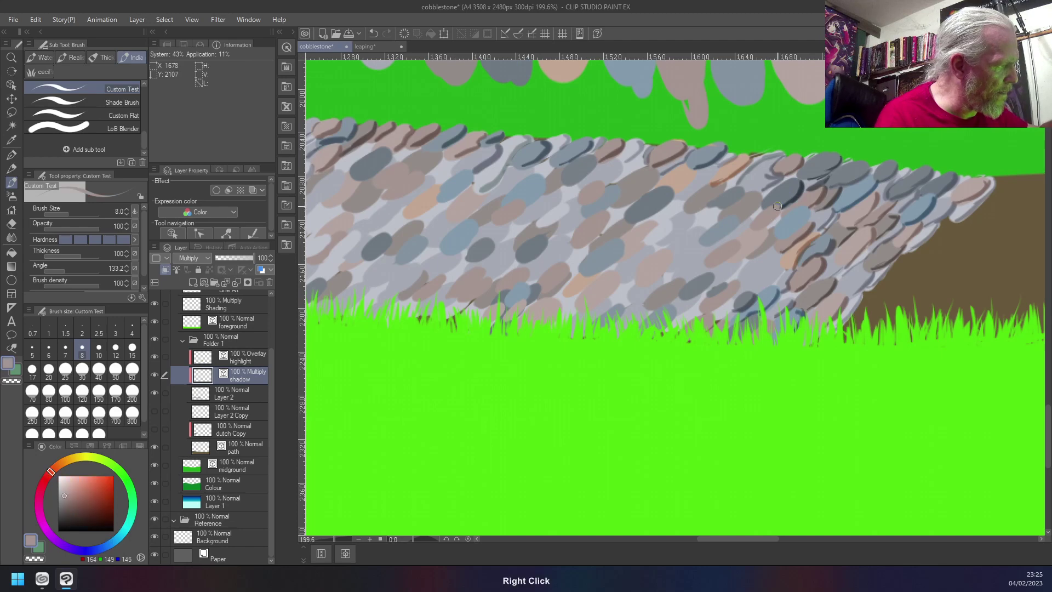
pyautogui.rightClick(775, 228)
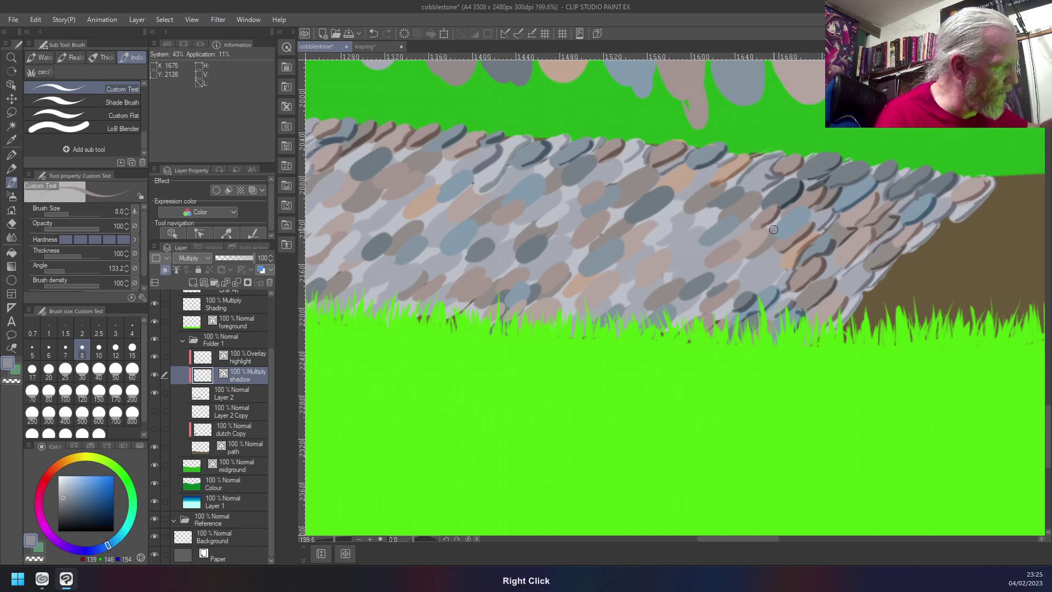
pyautogui.rightClick(801, 213)
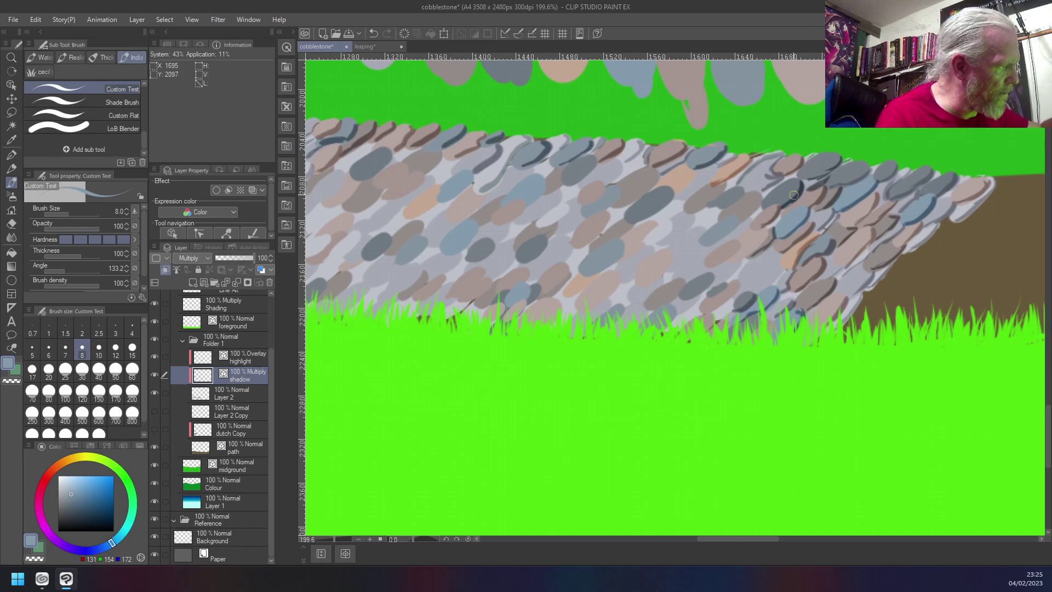
pyautogui.rightClick(781, 212)
pyautogui.rightClick(778, 218)
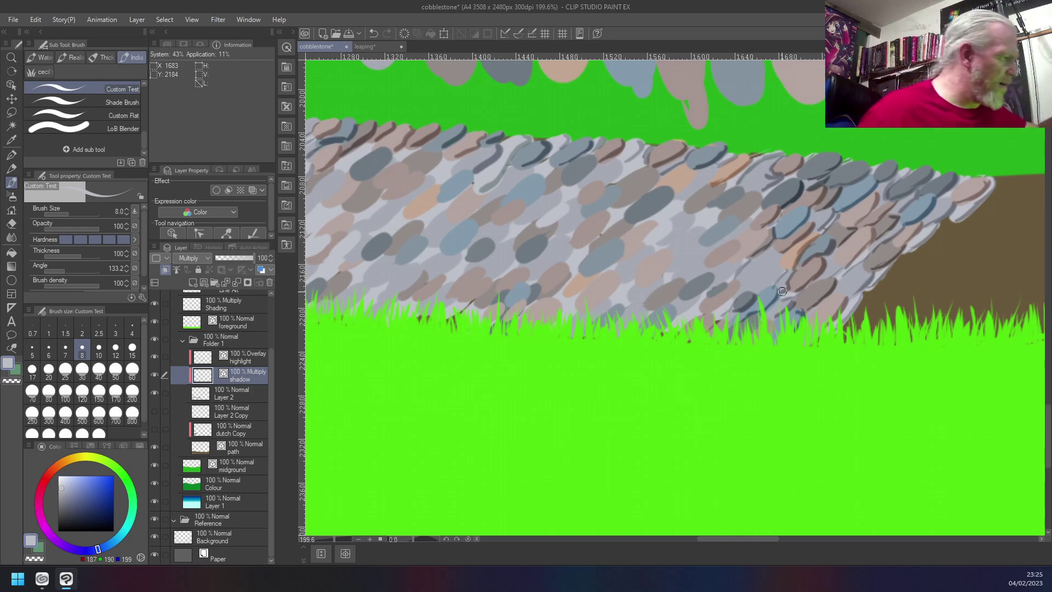
# - Paint shadows on the grey and brown stones beneath the orange stone of the top row, sampling each stone's colour
pyautogui.rightClick(712, 171)
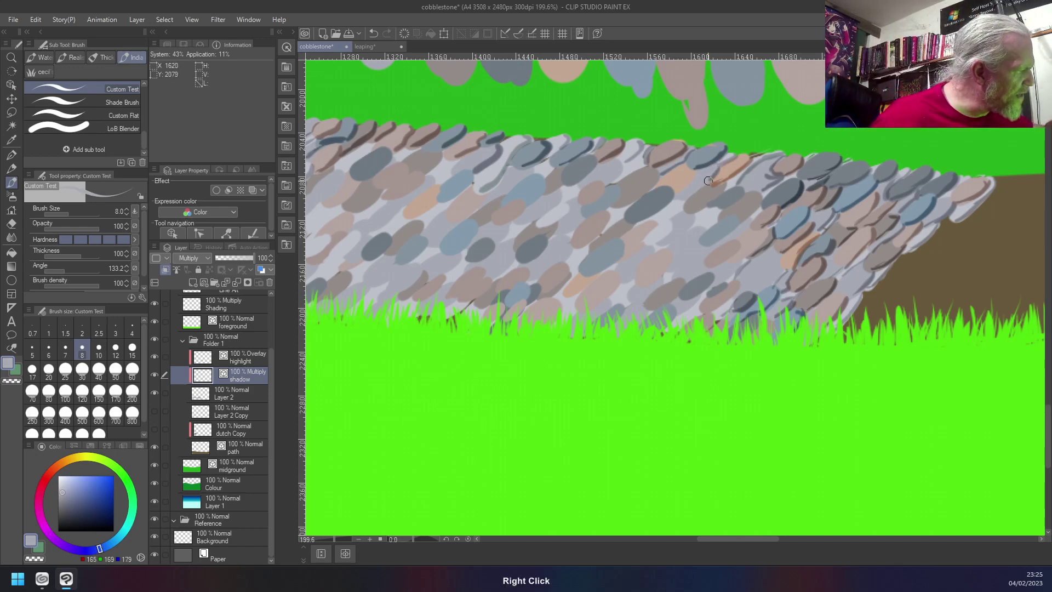
pyautogui.rightClick(711, 187)
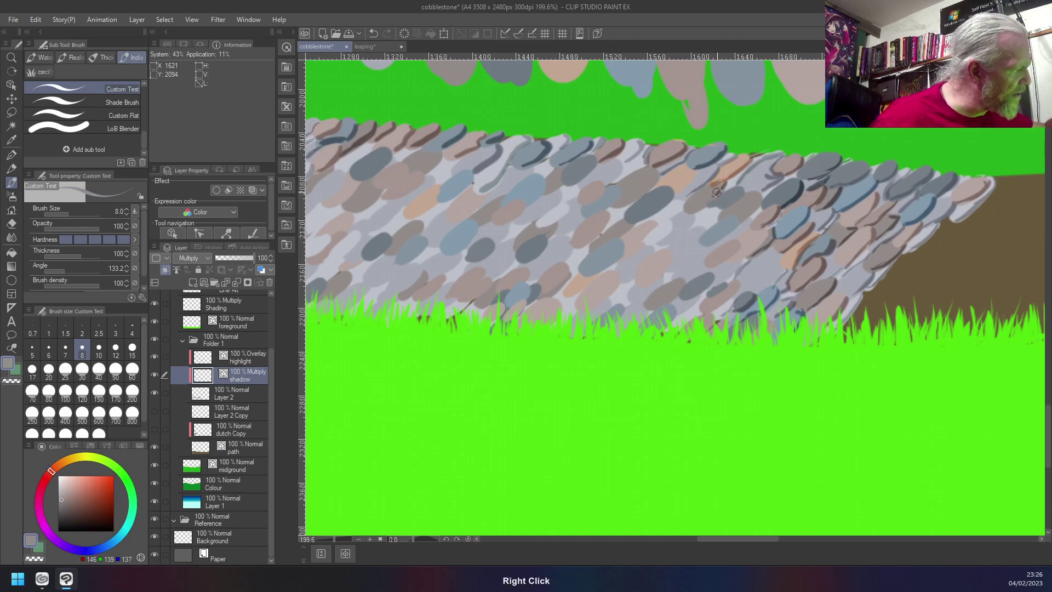
pyautogui.rightClick(740, 190)
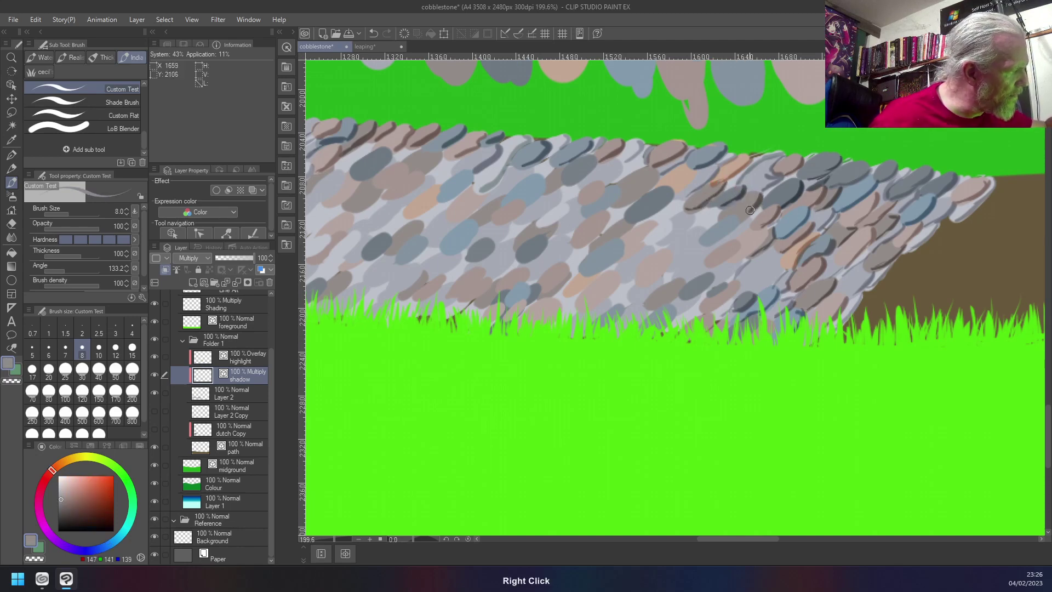
pyautogui.rightClick(762, 208)
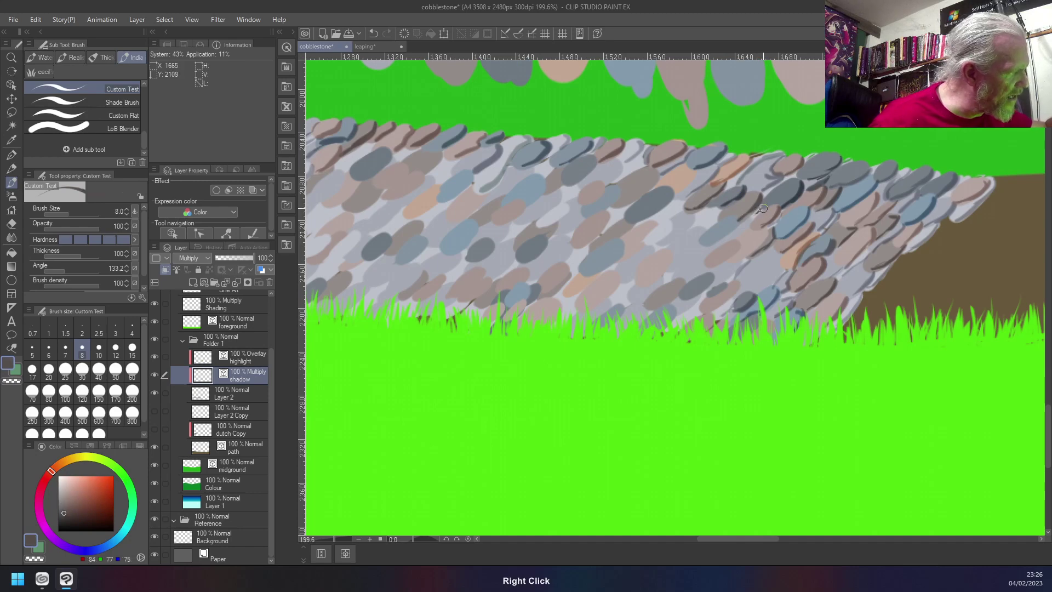
# - Shade the blue-grey and pinkish brown stones halfway down the path, left of the orange stone, with sampled colours
pyautogui.rightClick(750, 221)
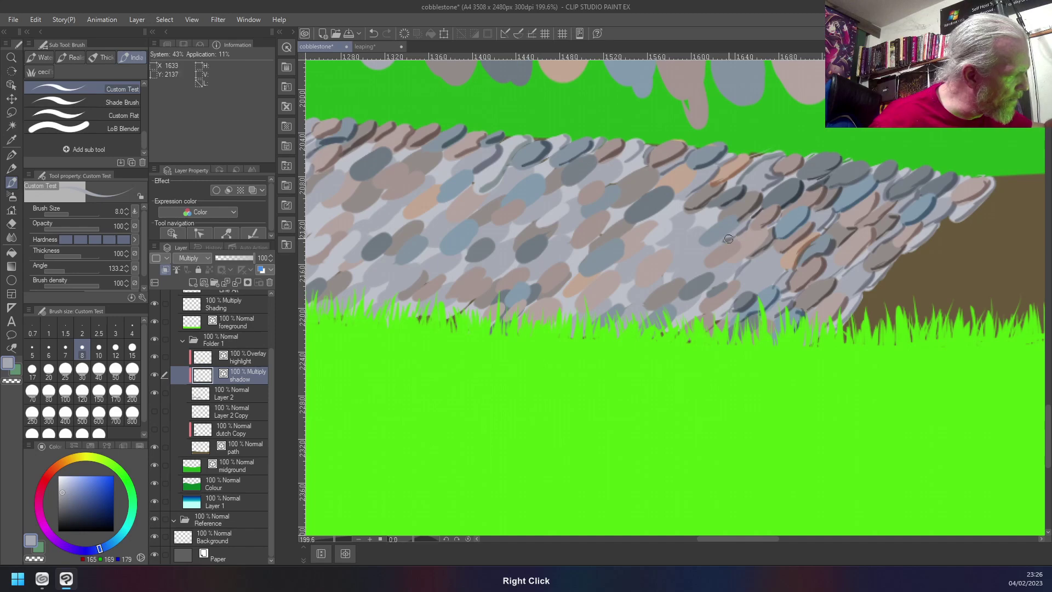
pyautogui.rightClick(761, 234)
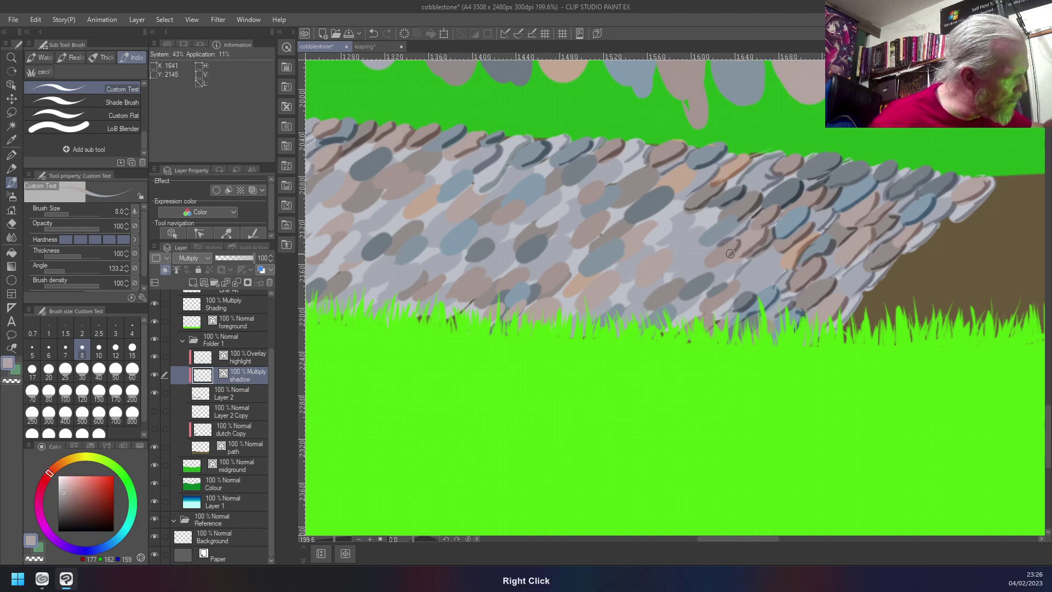
pyautogui.rightClick(737, 240)
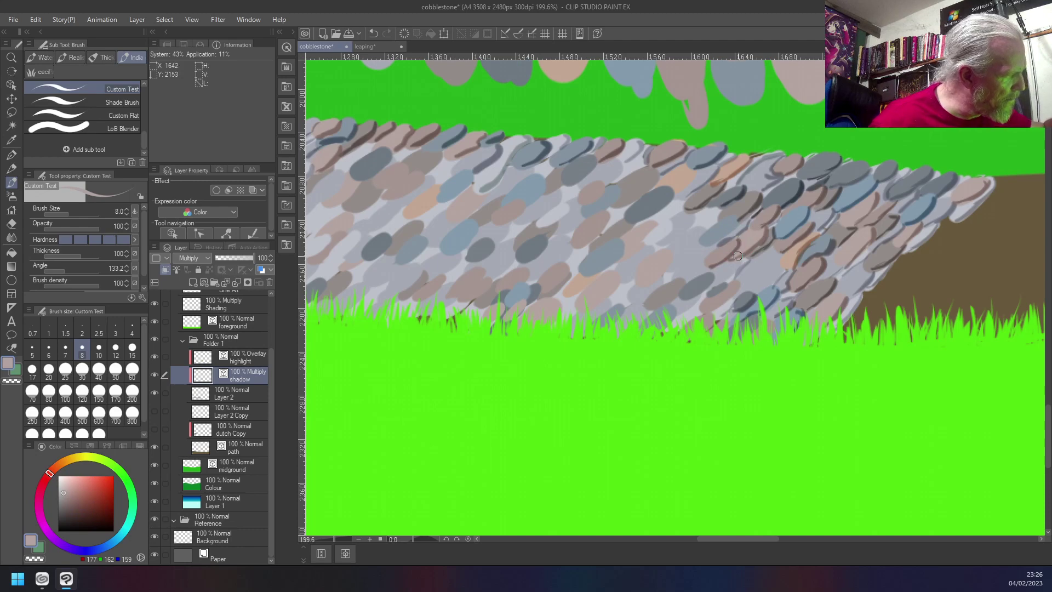
pyautogui.rightClick(757, 225)
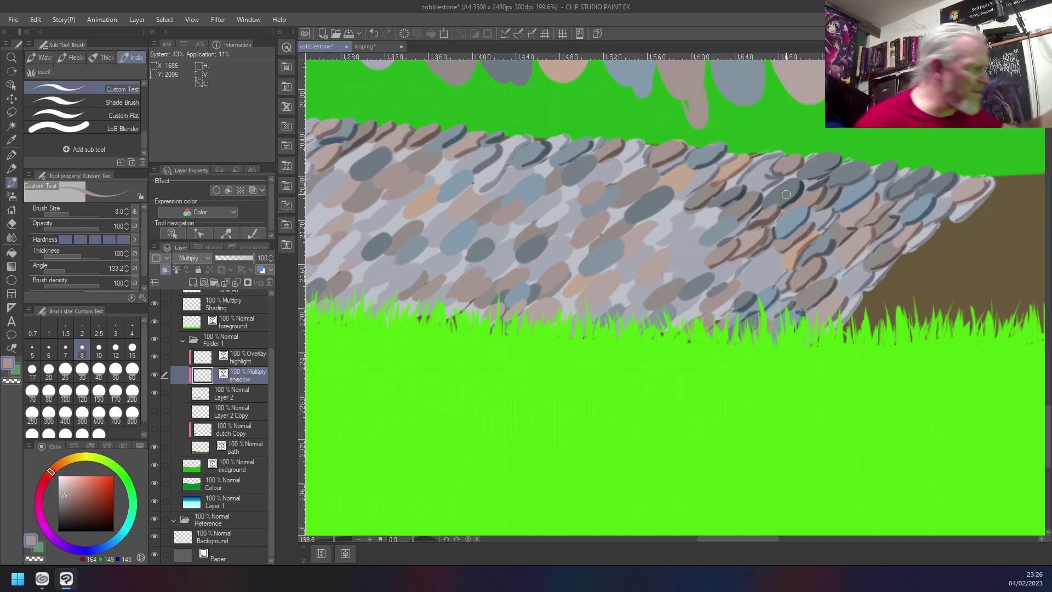
# - Add shadows to the slate, pale and brown stones just above the grass, left of the already shaded ones, using sampled colours
pyautogui.rightClick(716, 272)
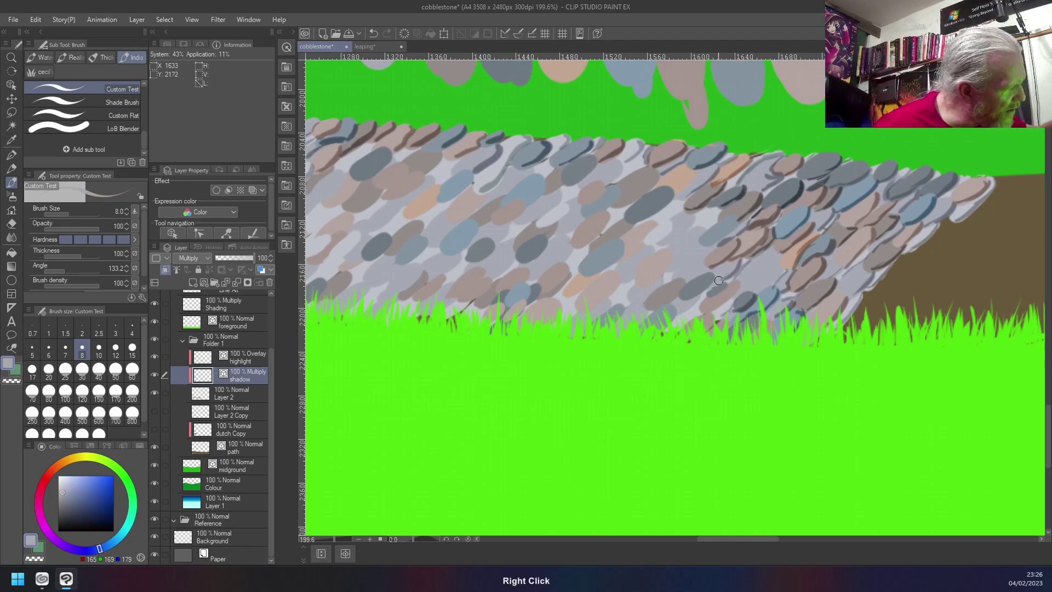
pyautogui.rightClick(718, 284)
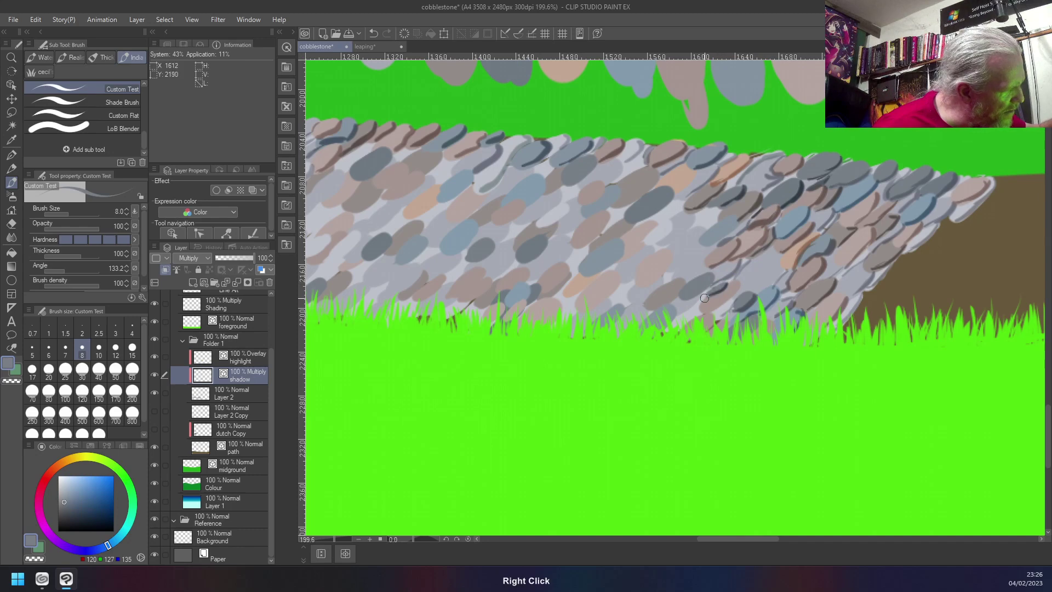
pyautogui.rightClick(725, 290)
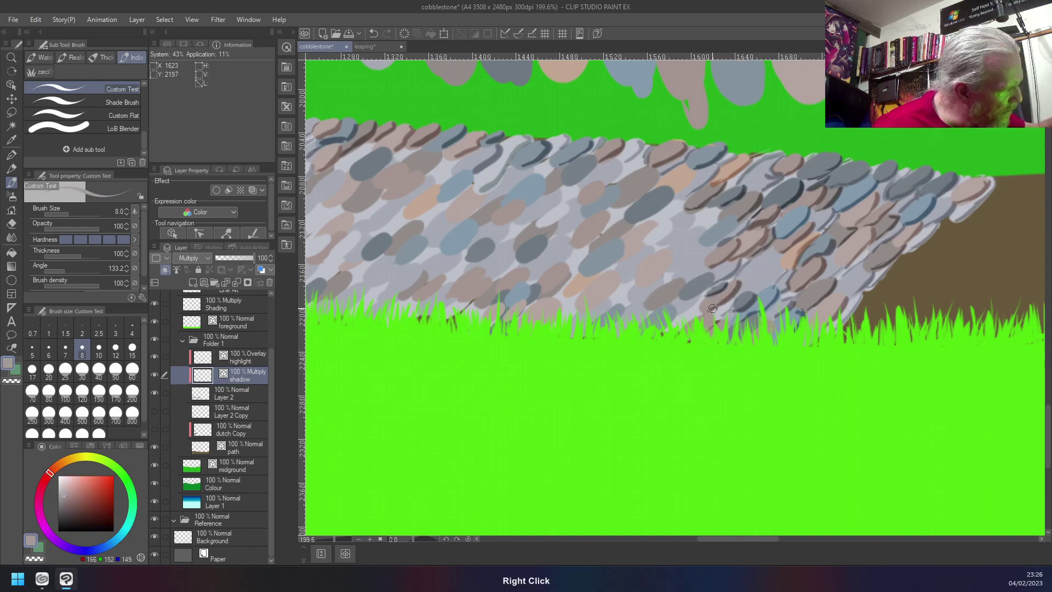
# - Shade the slate stone just above the grass and the pale and blue-grey stones around it, sampling each stone's colour
pyautogui.rightClick(727, 303)
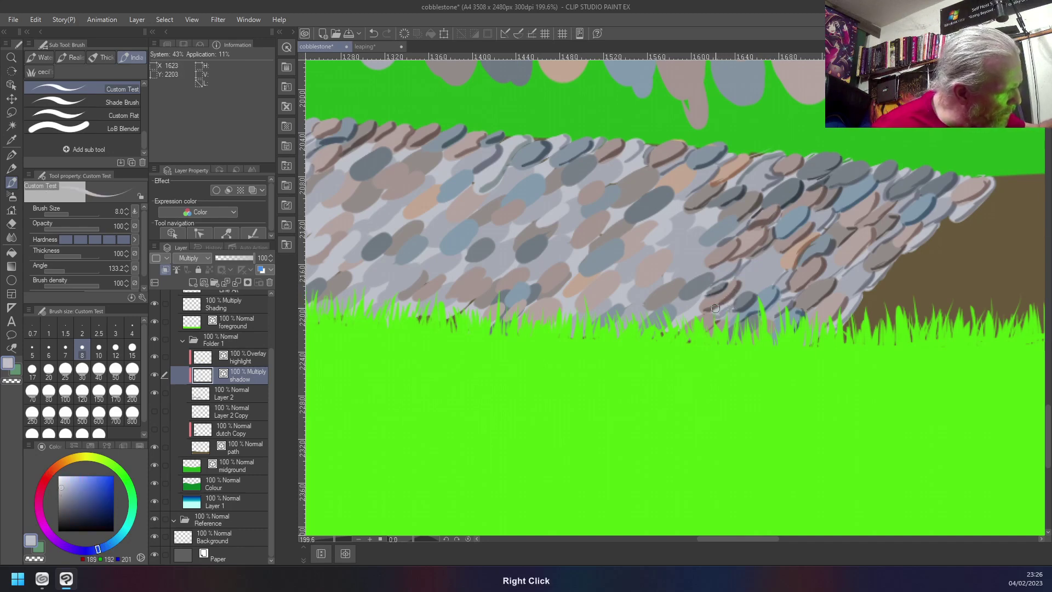
pyautogui.rightClick(695, 299)
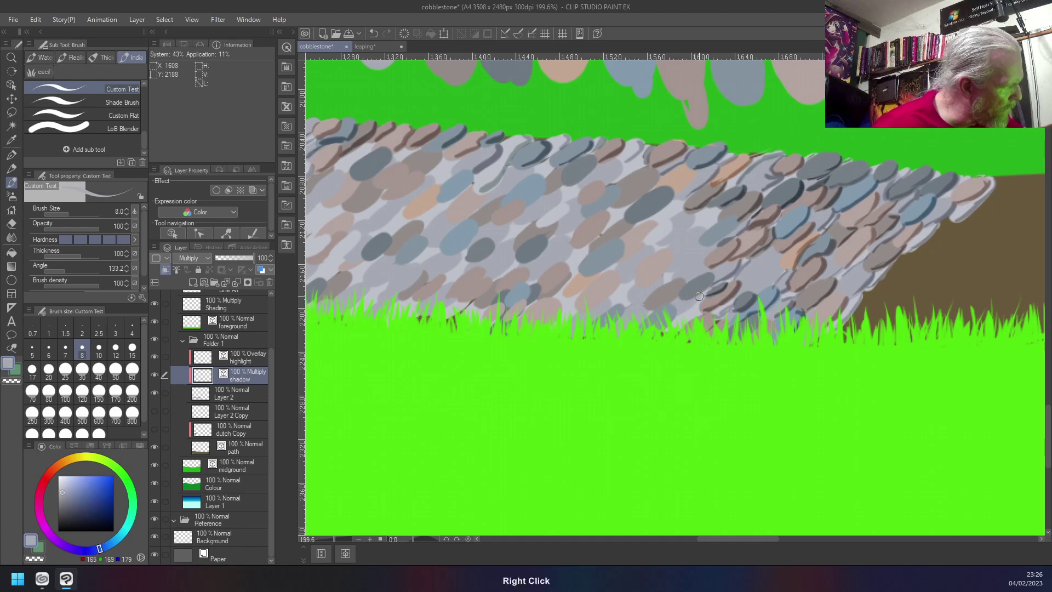
pyautogui.rightClick(670, 315)
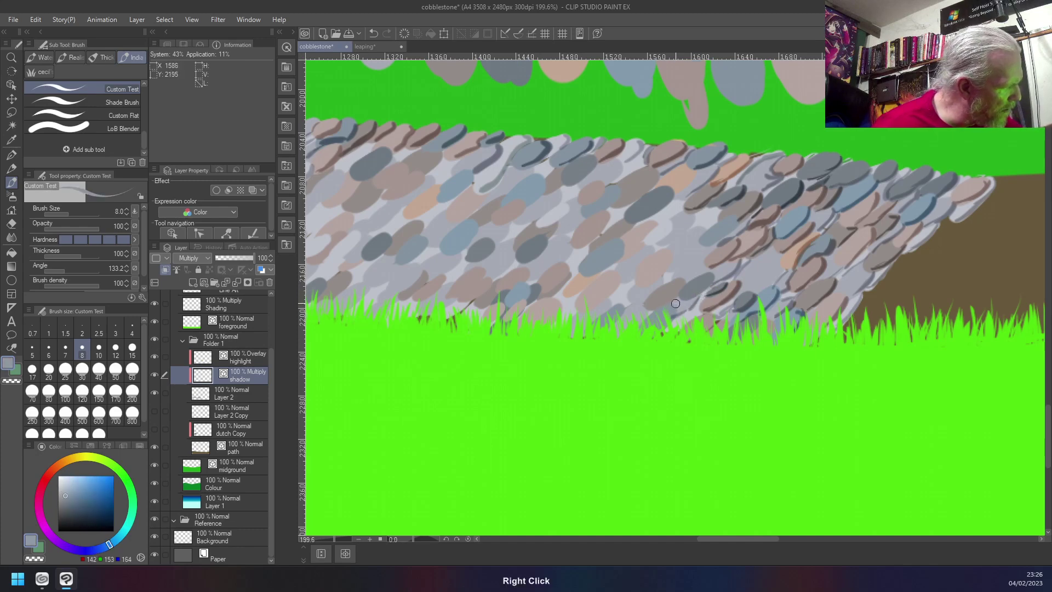
pyautogui.rightClick(711, 276)
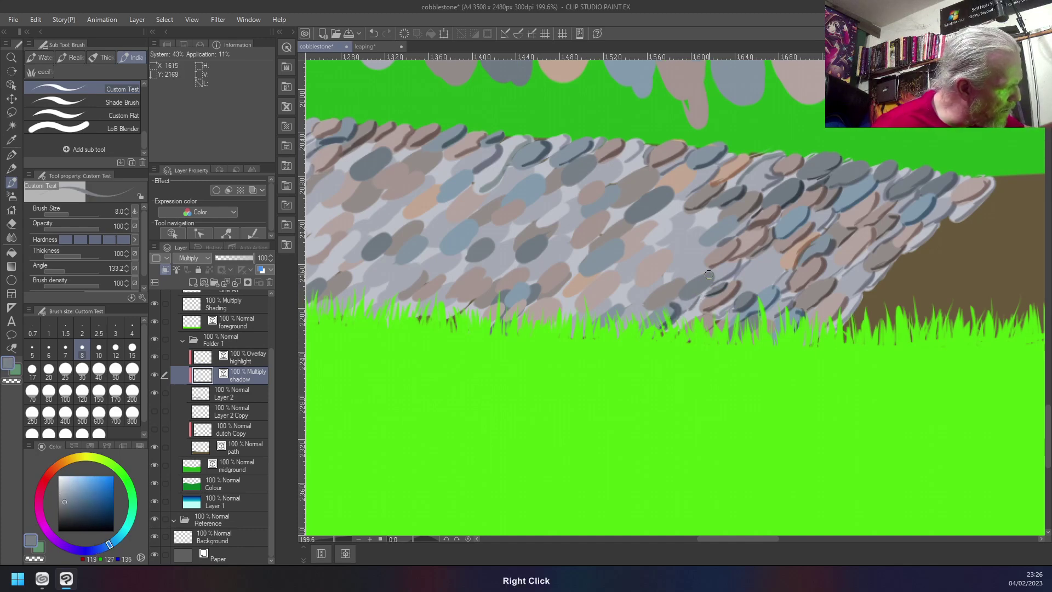
pyautogui.moveTo(711, 282); pyautogui.dragTo(700, 292)
pyautogui.rightClick(692, 309)
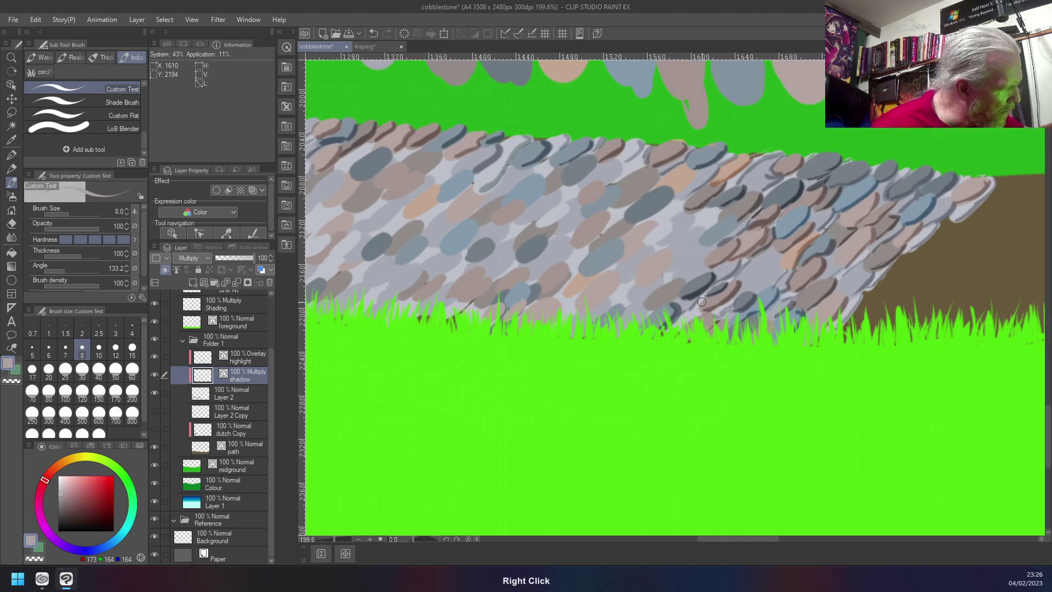
pyautogui.rightClick(696, 311)
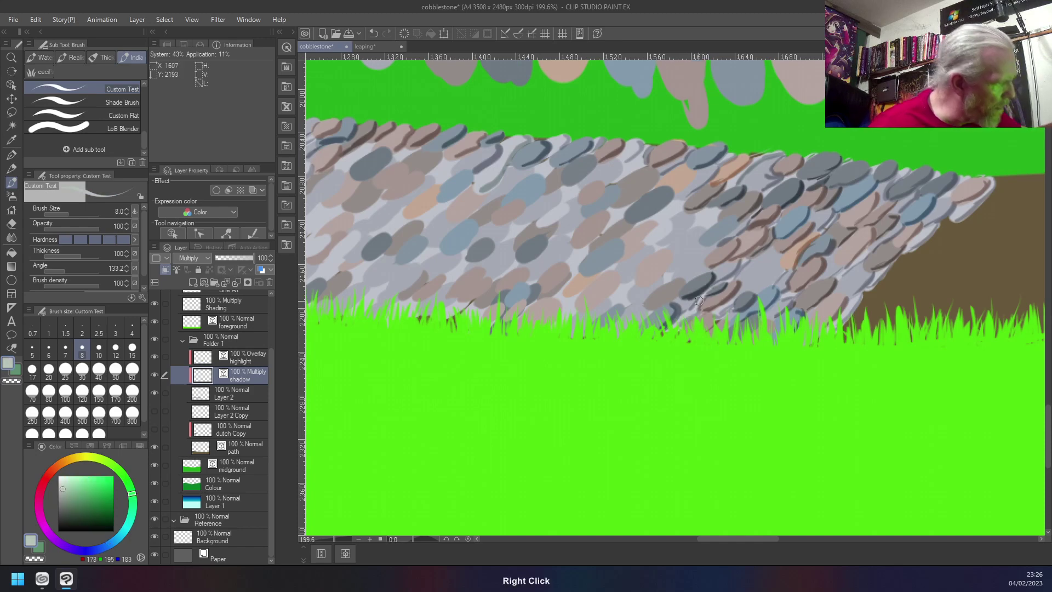
# - Paint shadows on the grey-brown stone left of that slate one and the pale and blue-grey stones beside it at the grass edge
pyautogui.rightClick(703, 268)
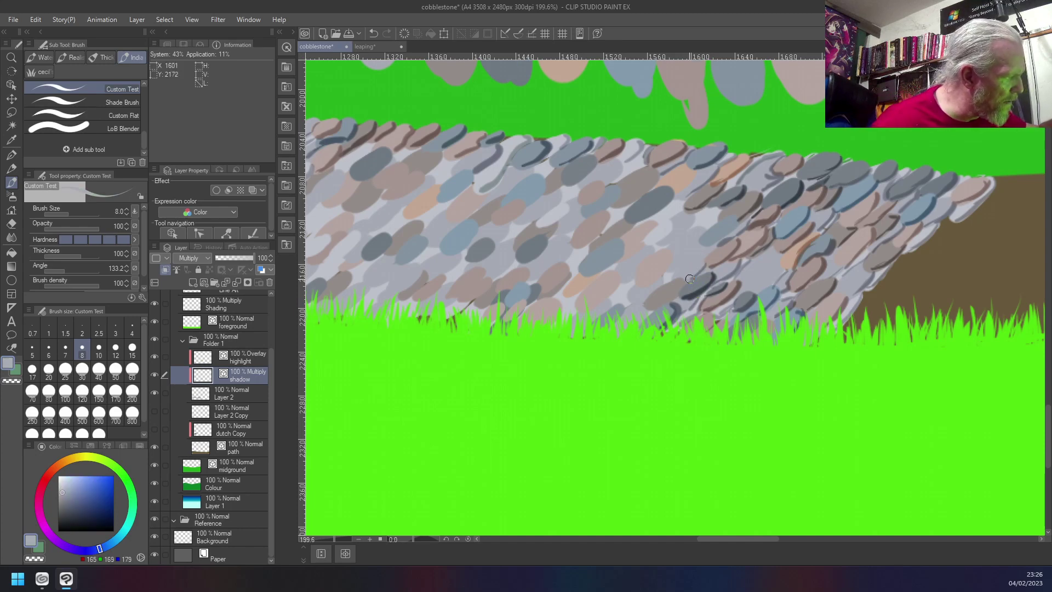
pyautogui.rightClick(673, 285)
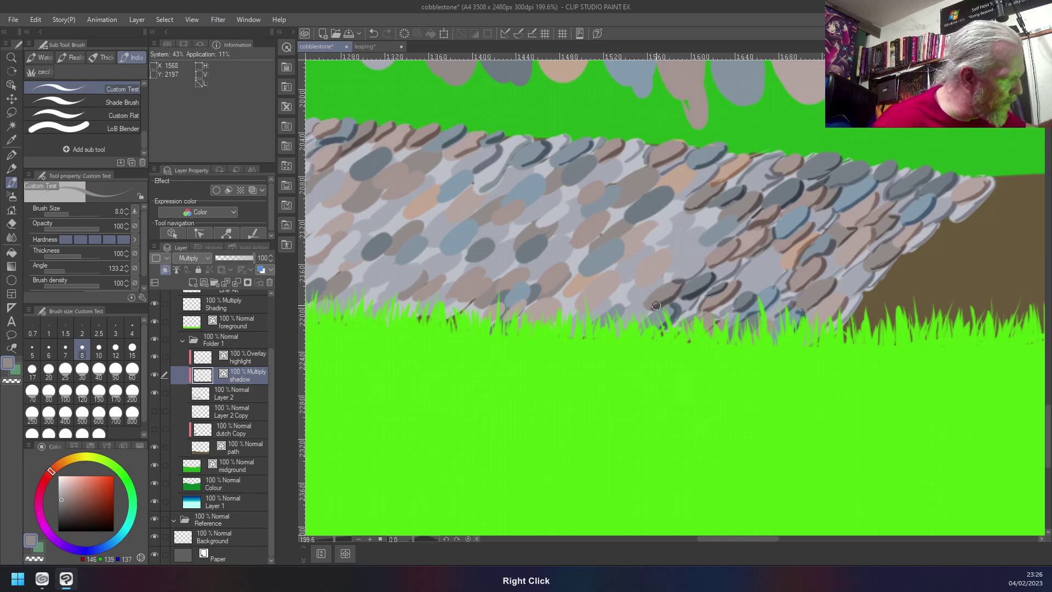
pyautogui.rightClick(655, 287)
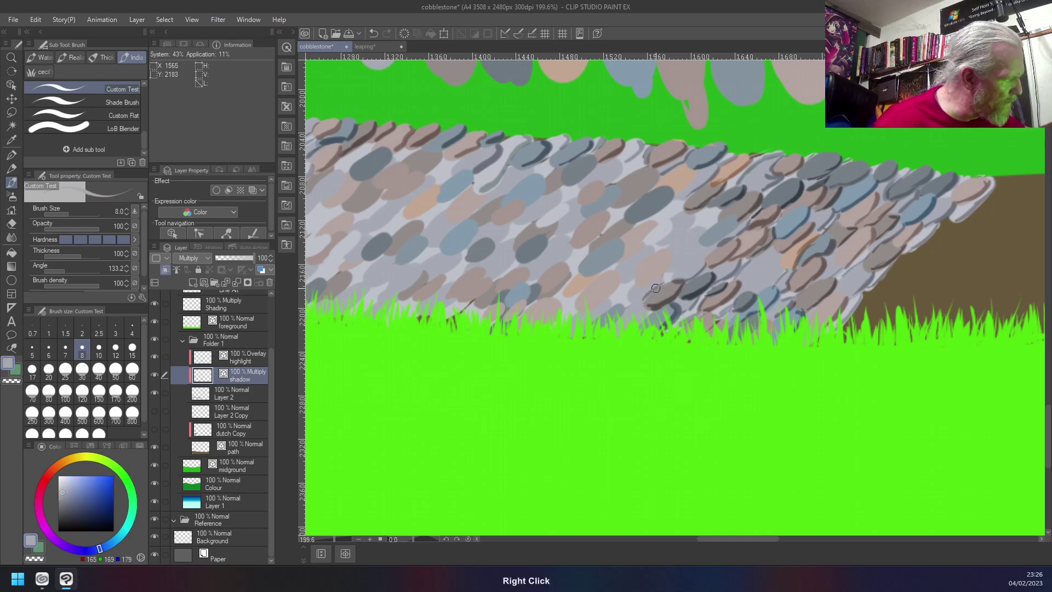
pyautogui.rightClick(635, 303)
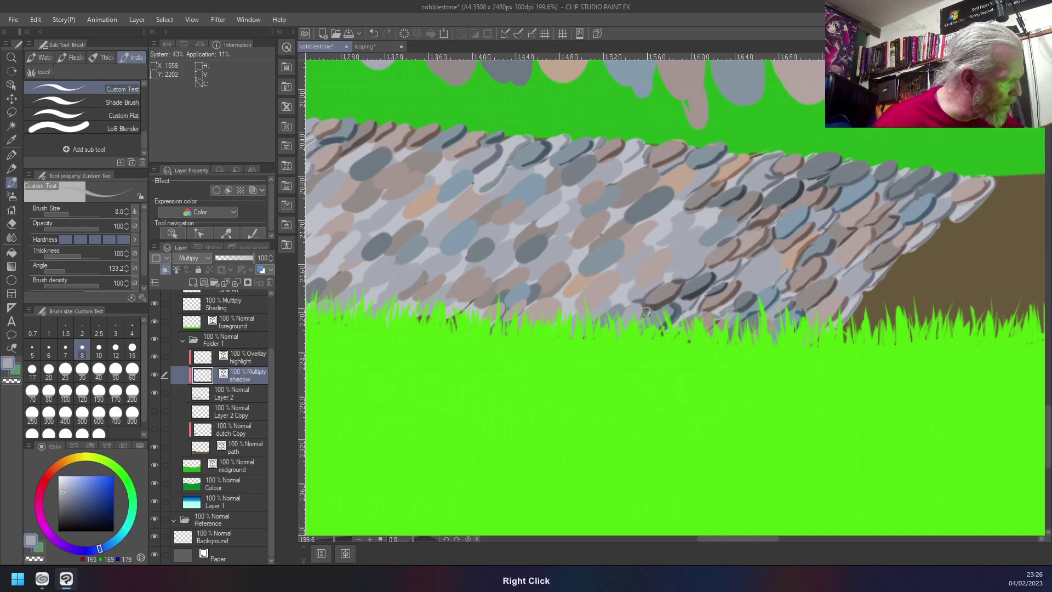
pyautogui.rightClick(606, 308)
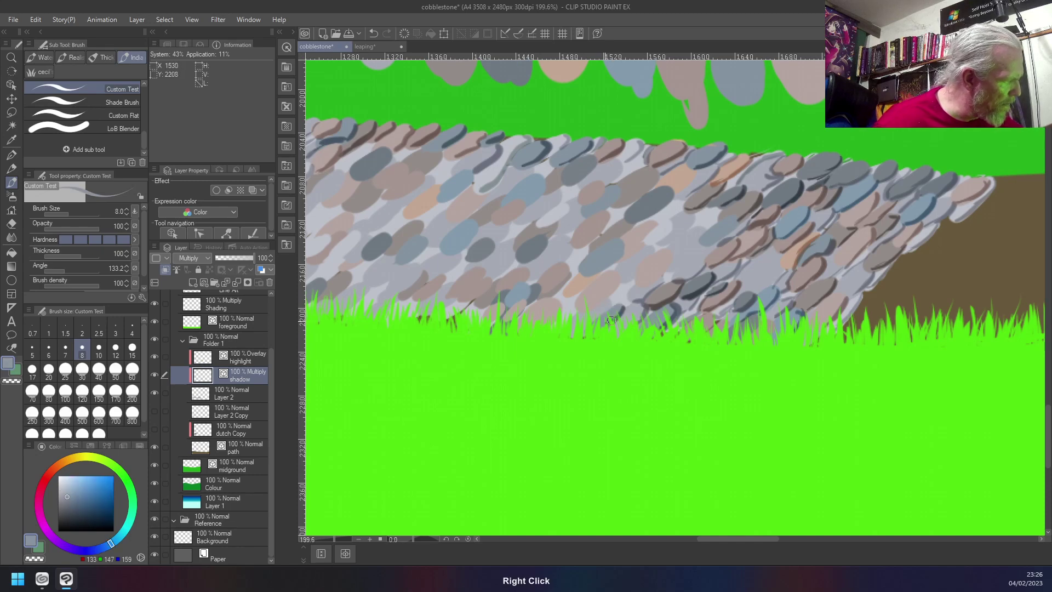
pyautogui.rightClick(631, 290)
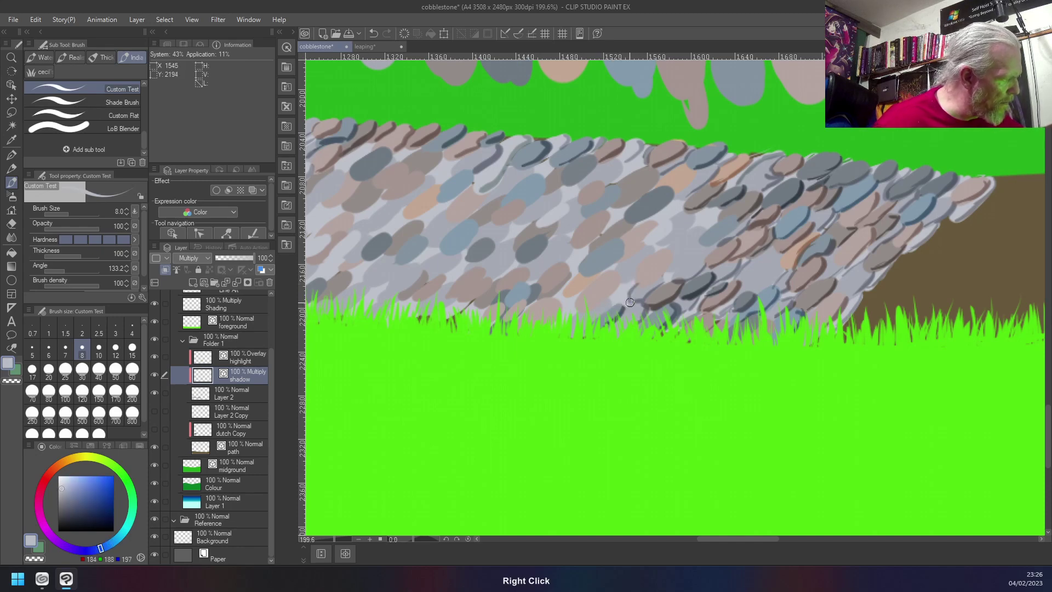
# - Add shadows to the pinkish stone above the grey-brown one and the pale and blue-grey stones up and right of it, using sampled colours
pyautogui.rightClick(657, 278)
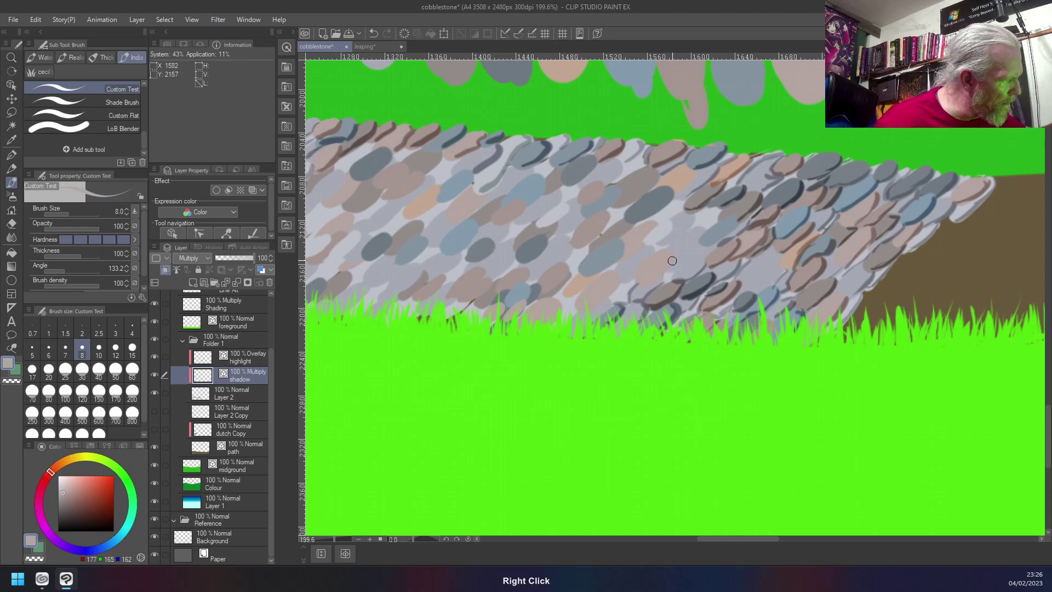
pyautogui.rightClick(701, 260)
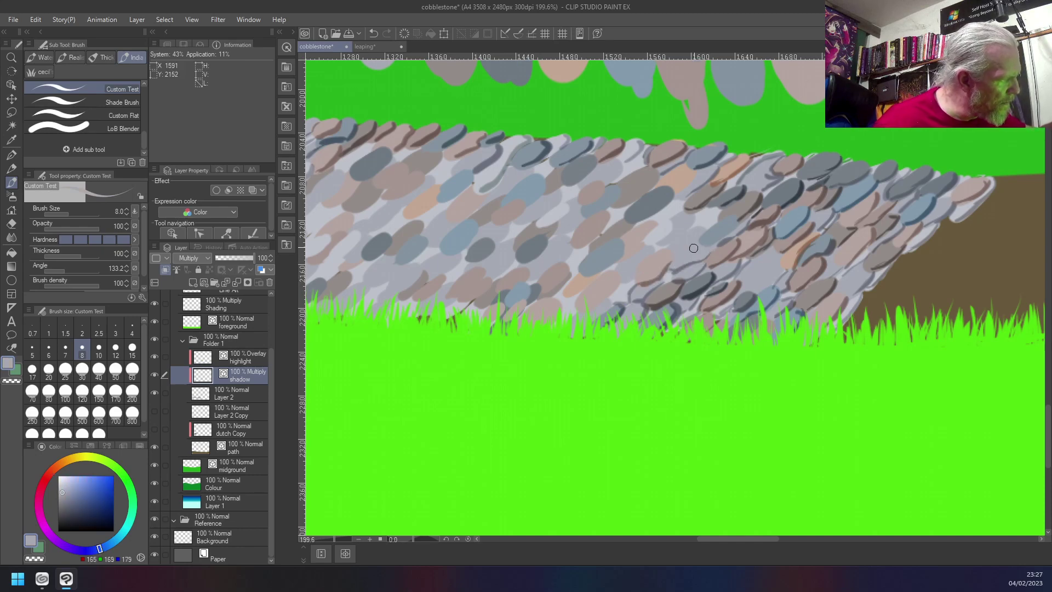
pyautogui.rightClick(728, 232)
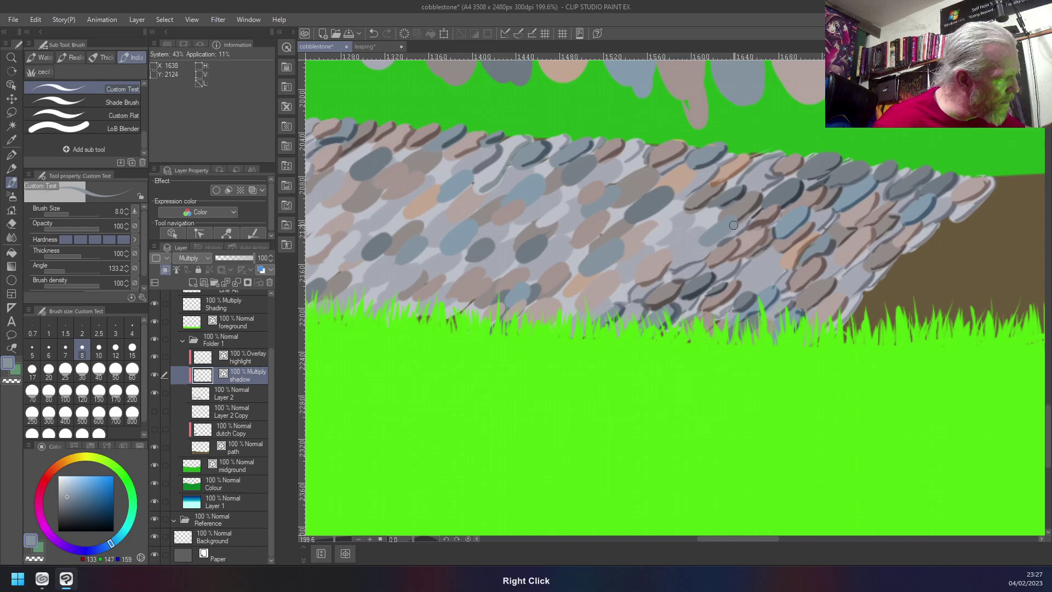
pyautogui.moveTo(703, 245); pyautogui.dragTo(707, 249)
pyautogui.rightClick(707, 252)
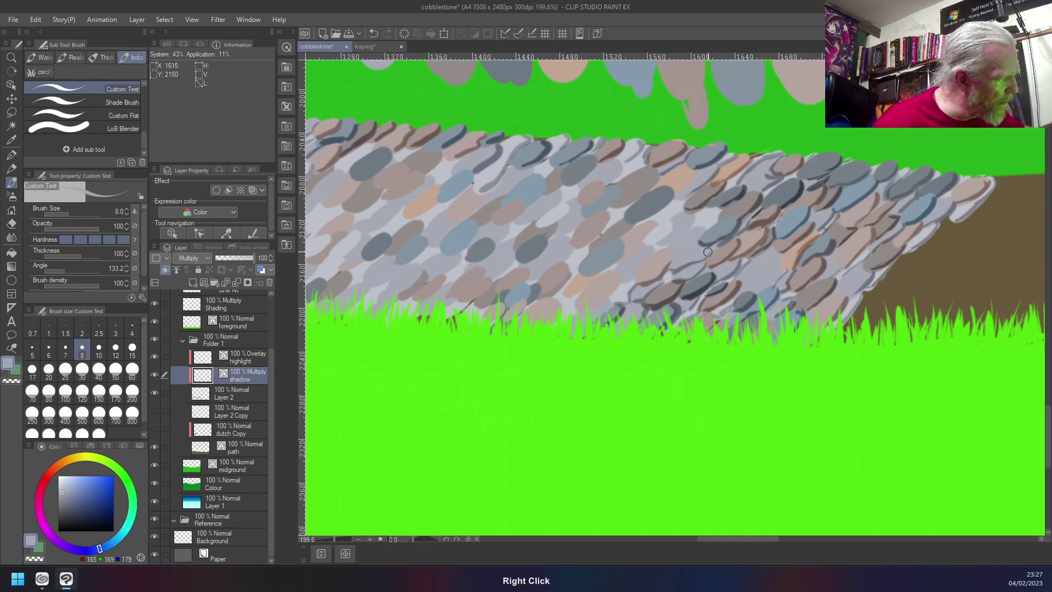
# - Shade the cluster of pale lavender-grey stones in the middle of the path, below the large slate stone, with sampled colours
pyautogui.rightClick(706, 220)
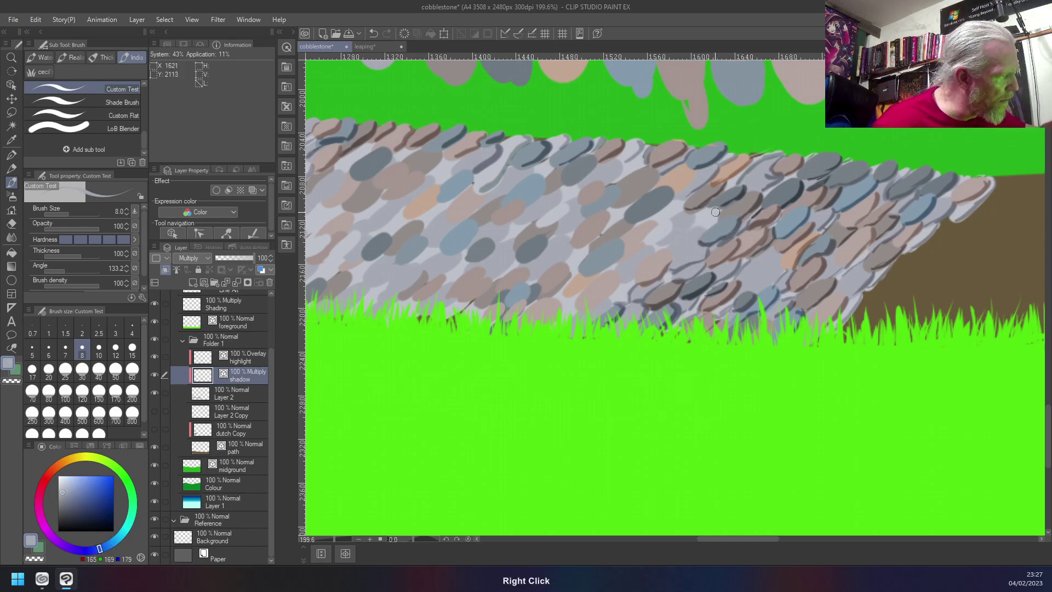
pyautogui.rightClick(699, 213)
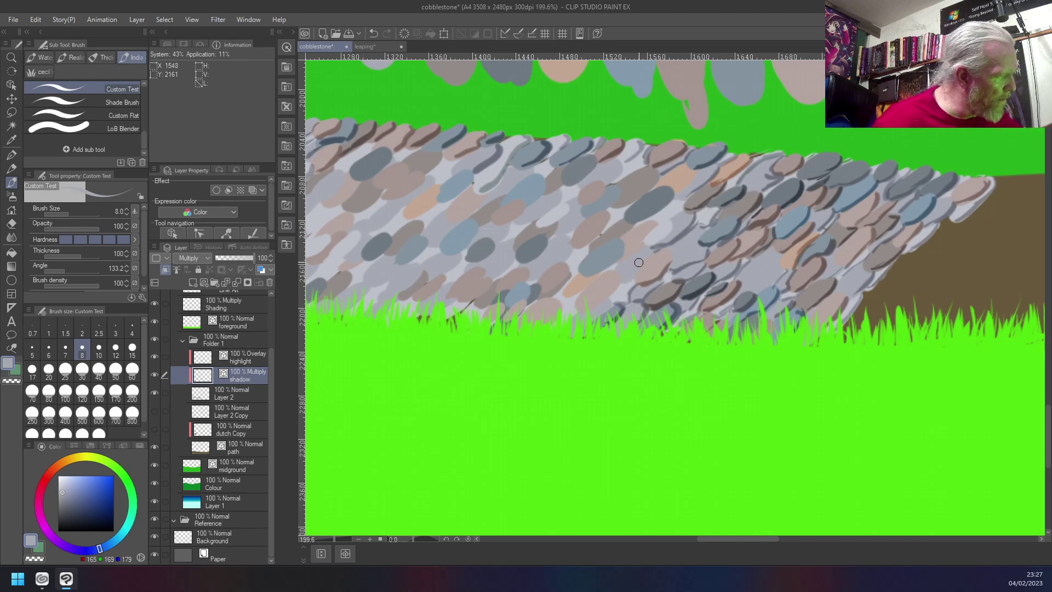
pyautogui.rightClick(636, 265)
pyautogui.rightClick(665, 224)
pyautogui.rightClick(679, 206)
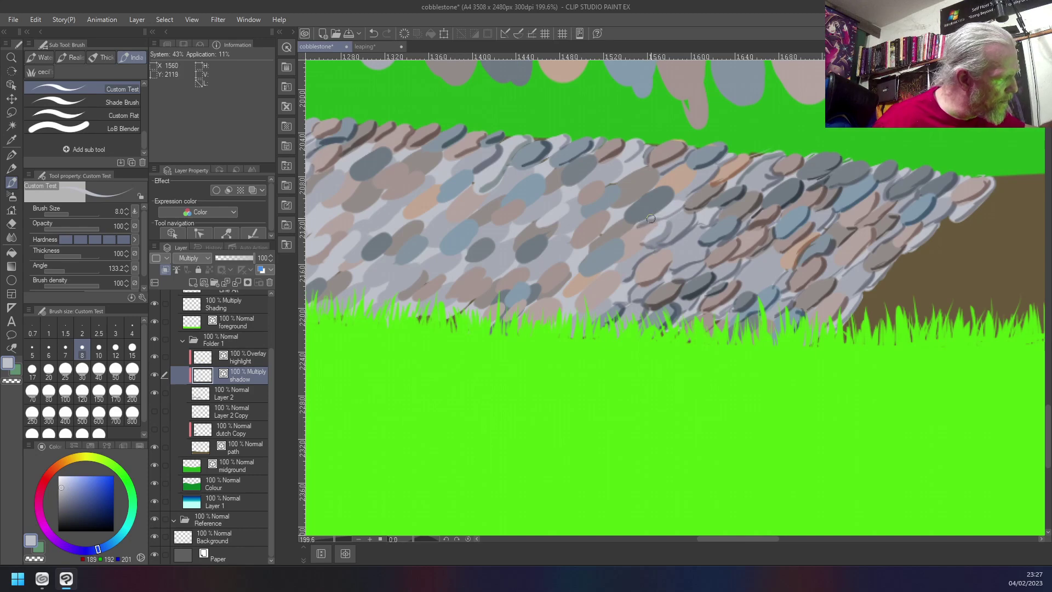
# - Shade the orange stone below the top row, the large slate stone beside it and the pinkish stone underneath with sampled colours
pyautogui.rightClick(695, 173)
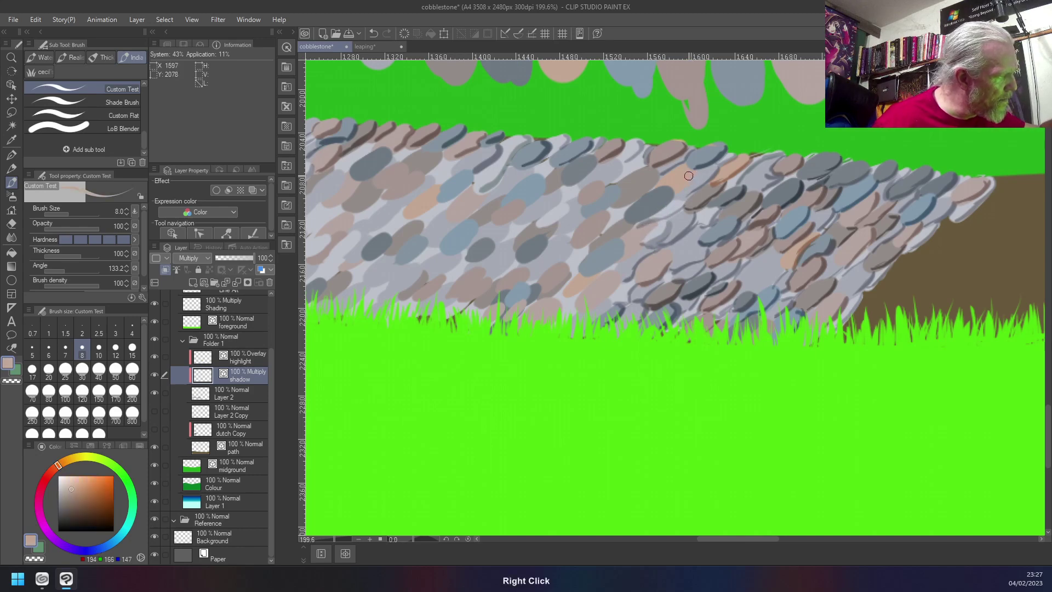
pyautogui.moveTo(693, 173)
pyautogui.mouseDown()
pyautogui.moveTo(631, 223)
pyautogui.moveTo(655, 224)
pyautogui.mouseUp()
pyautogui.rightClick(671, 195)
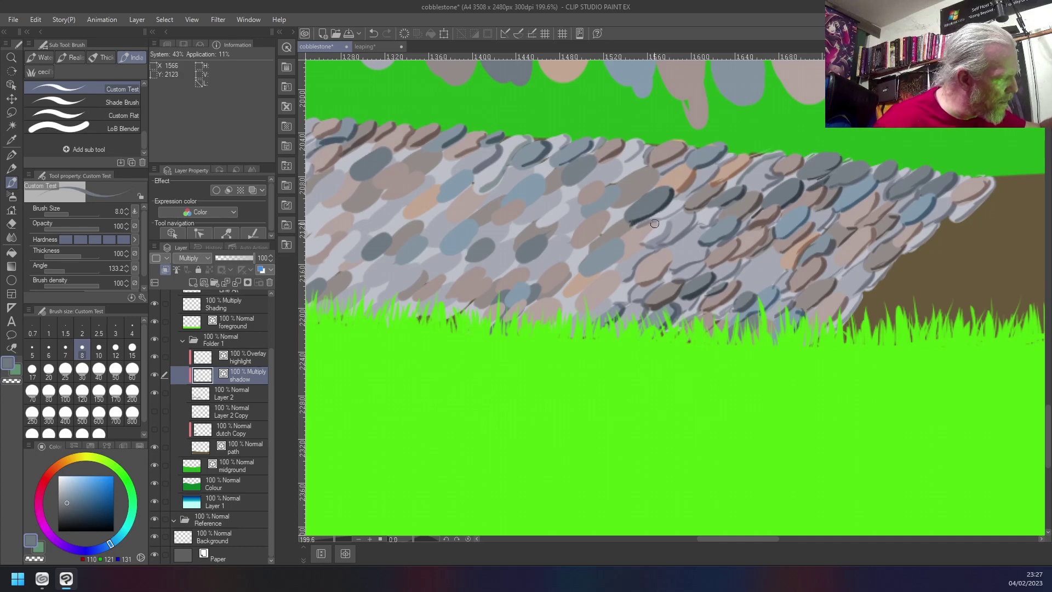
pyautogui.rightClick(654, 225)
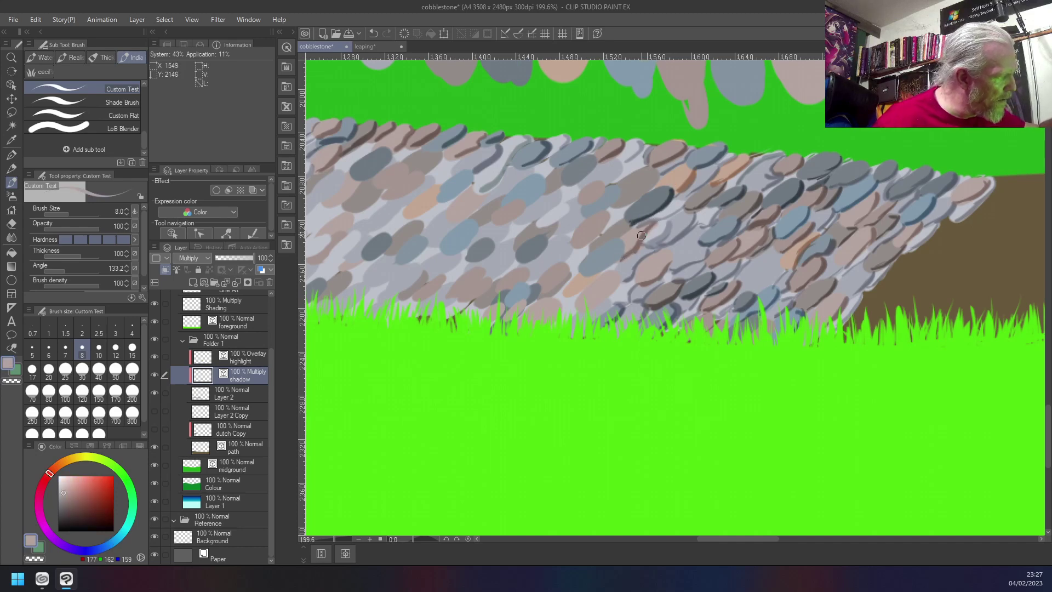
# - Paint shadows on the blue-grey stone down-left of the large slate one, the pinkish brown stone below it and the pale stones by the grass
pyautogui.rightClick(620, 242)
pyautogui.moveTo(620, 242)
pyautogui.mouseDown()
pyautogui.moveTo(600, 271)
pyautogui.moveTo(615, 274)
pyautogui.moveTo(582, 312)
pyautogui.mouseUp()
pyautogui.rightClick(613, 273)
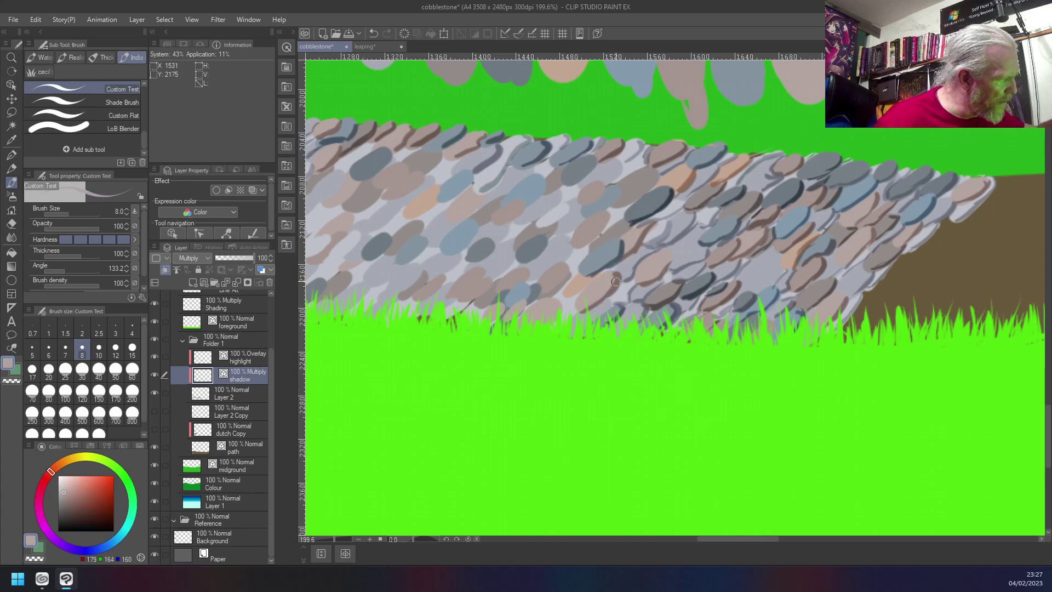
pyautogui.rightClick(610, 303)
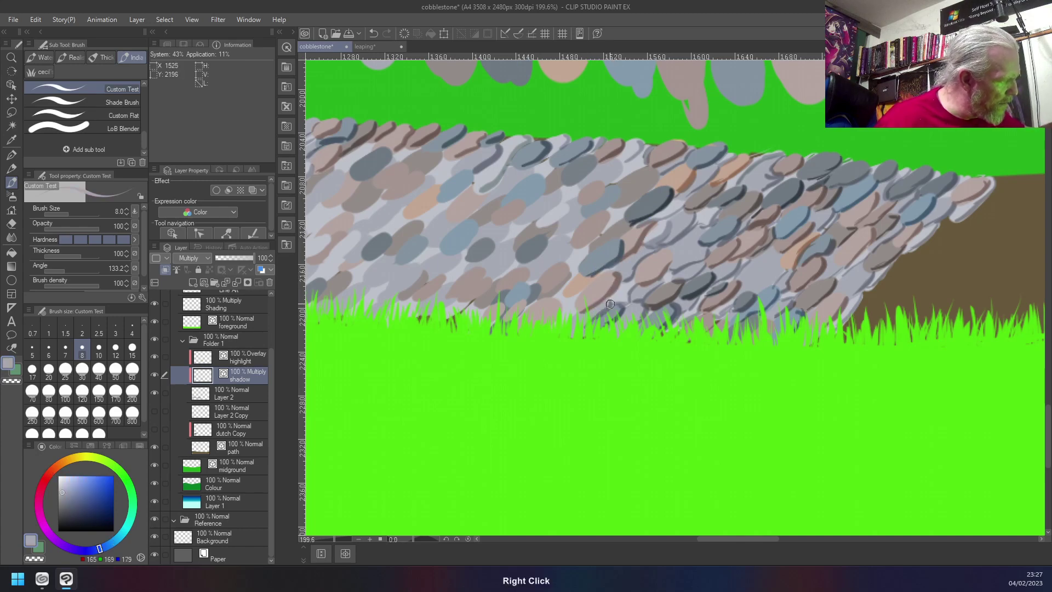
pyautogui.rightClick(620, 297)
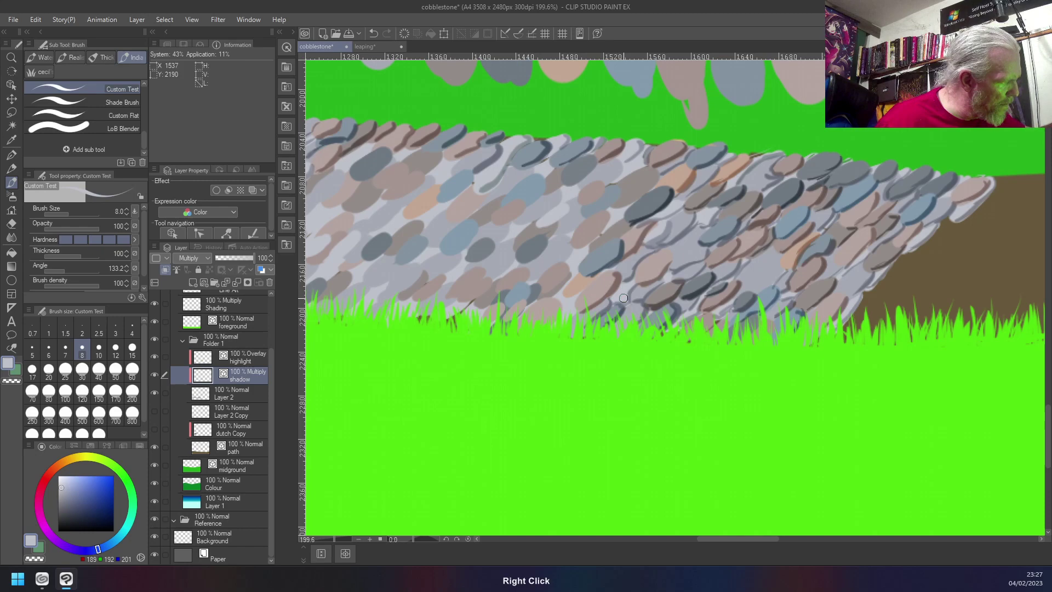
# - Add shadows to the orange stone near the grass and the pale, pinkish and blue stones to its left, sampling each colour
pyautogui.rightClick(570, 295)
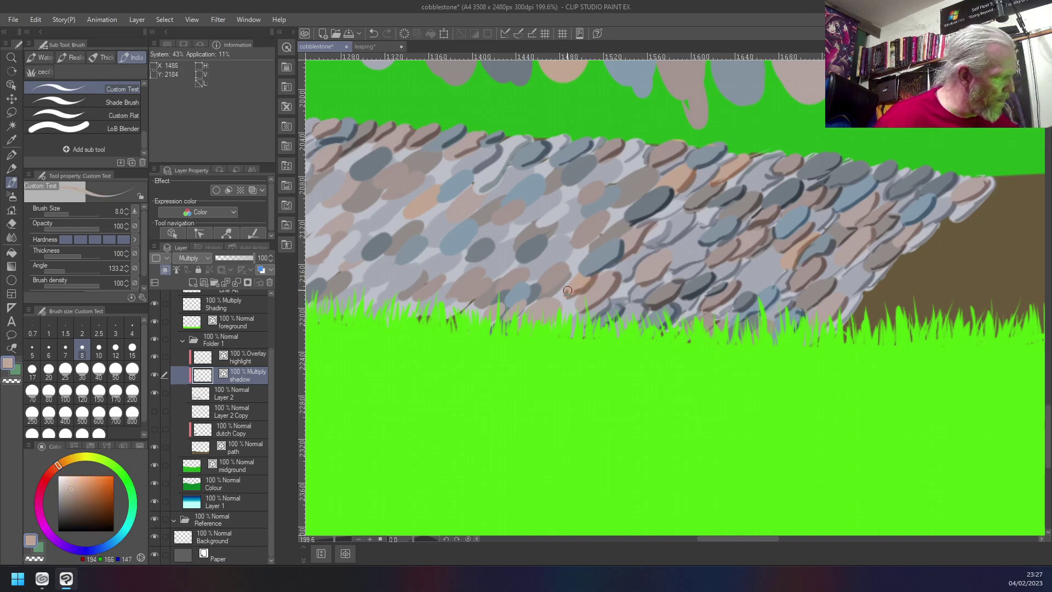
pyautogui.rightClick(569, 309)
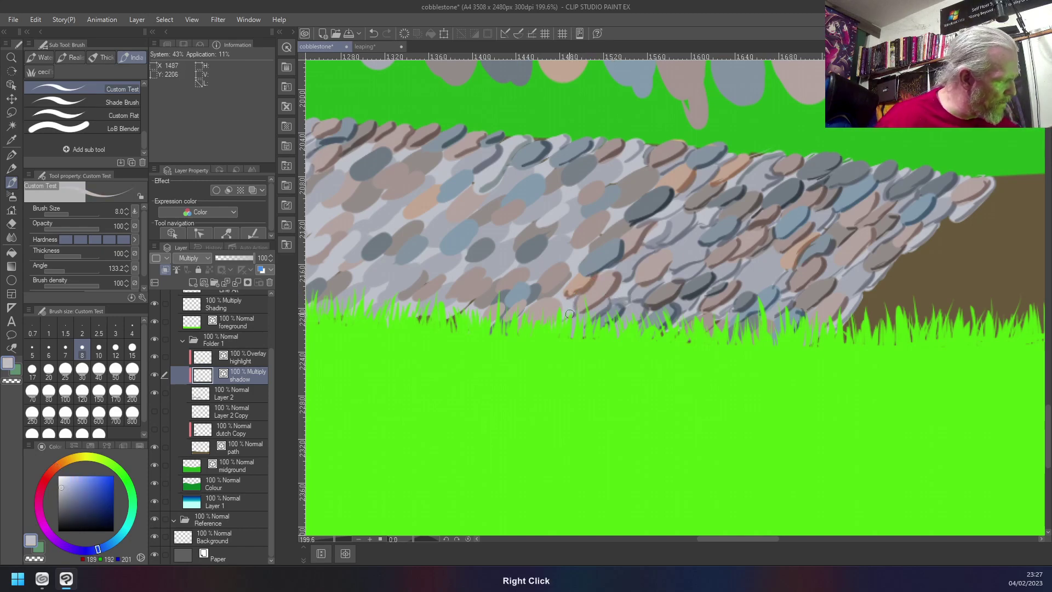
pyautogui.rightClick(554, 303)
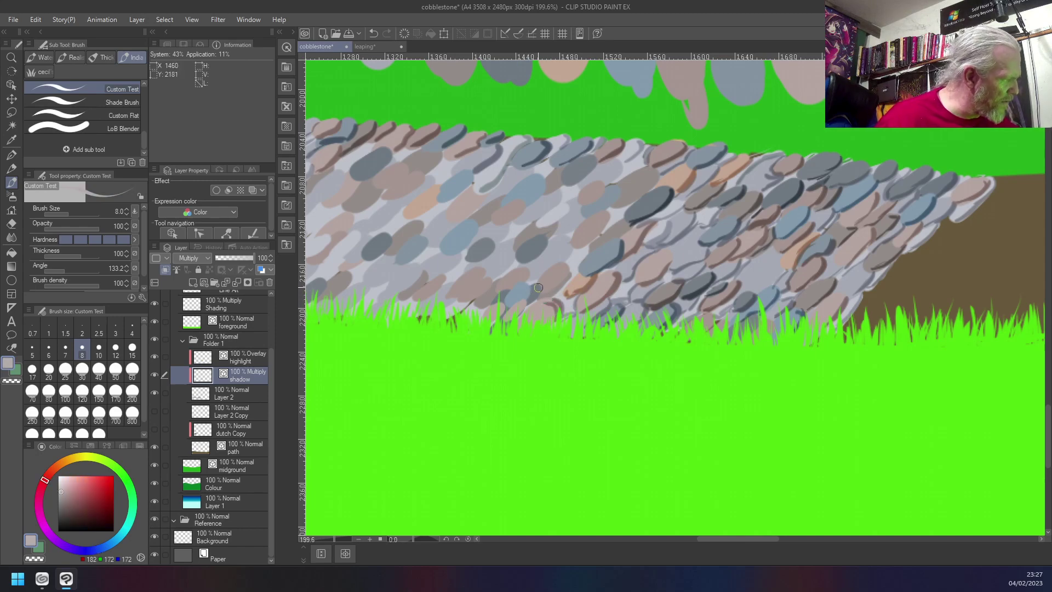
pyautogui.rightClick(538, 288)
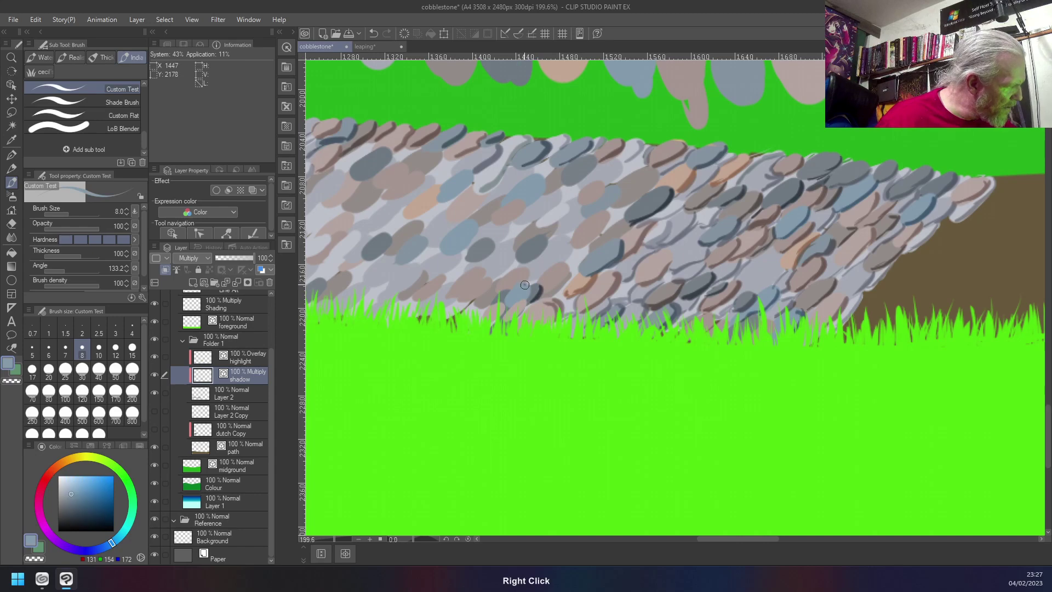
pyautogui.rightClick(523, 301)
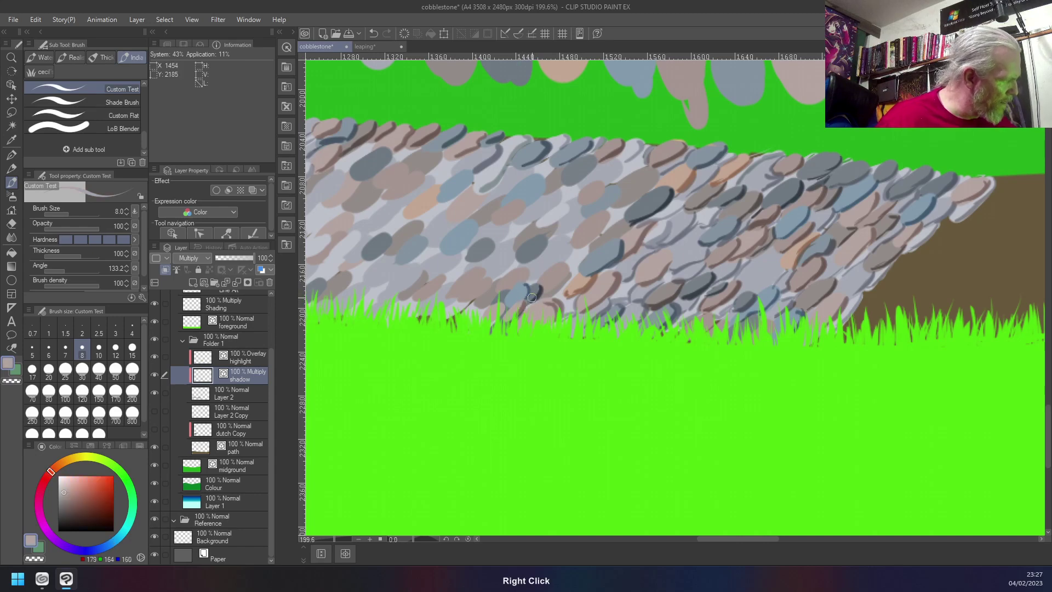
# - Paint shadows on the pinkish brown stones just above the grass, left of the small blue stone, sampling each stone's colour
pyautogui.rightClick(500, 310)
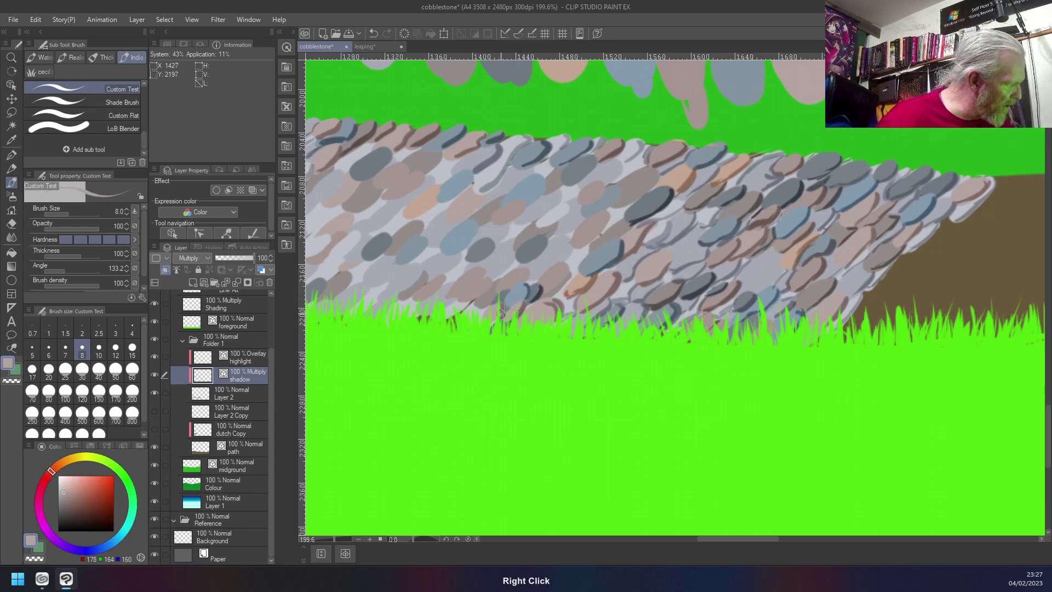
pyautogui.rightClick(507, 291)
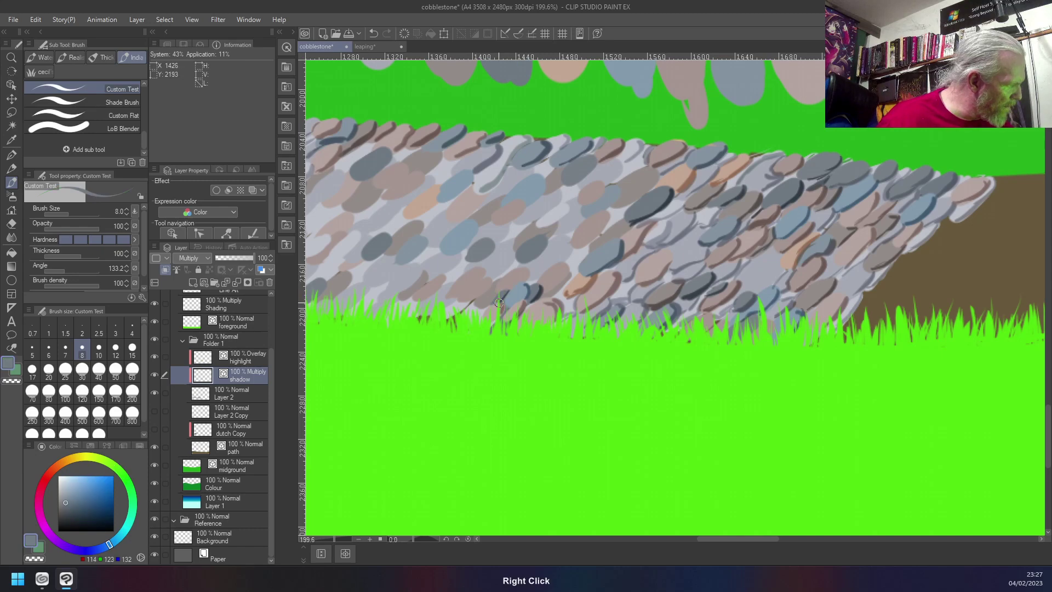
pyautogui.rightClick(524, 270)
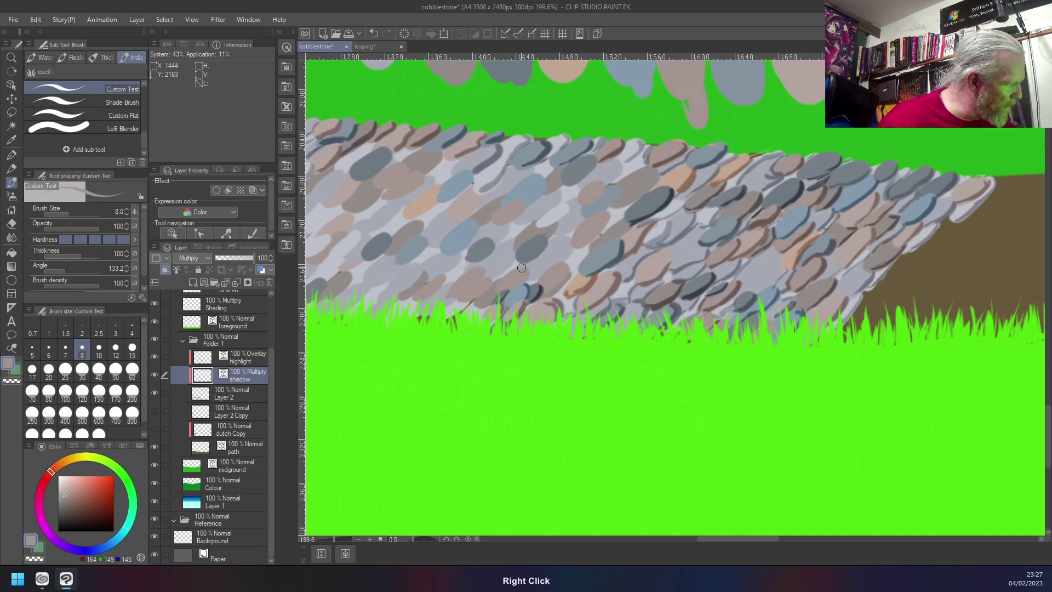
pyautogui.rightClick(492, 299)
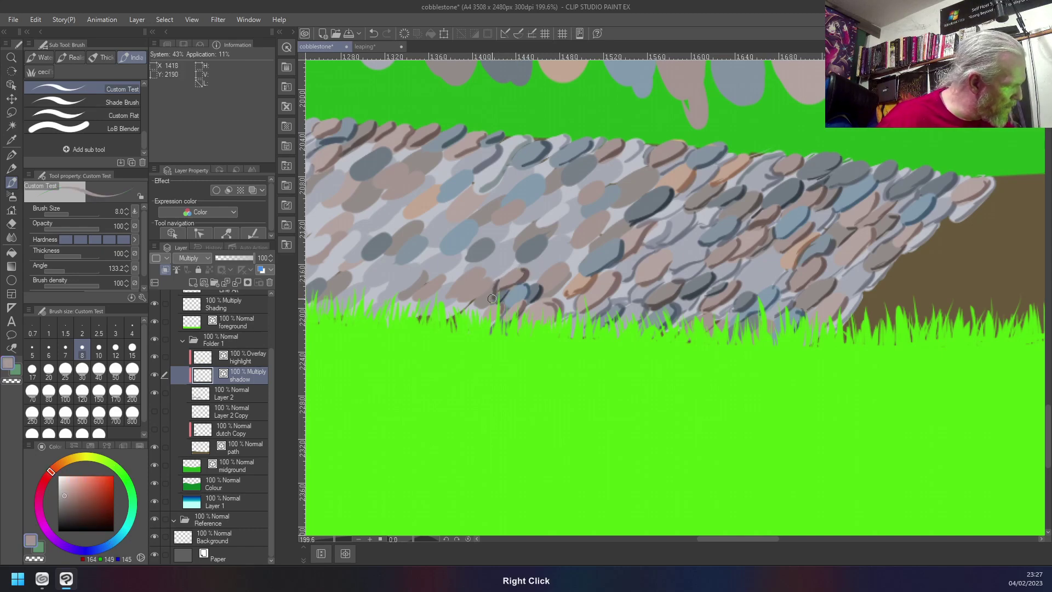
pyautogui.rightClick(493, 296)
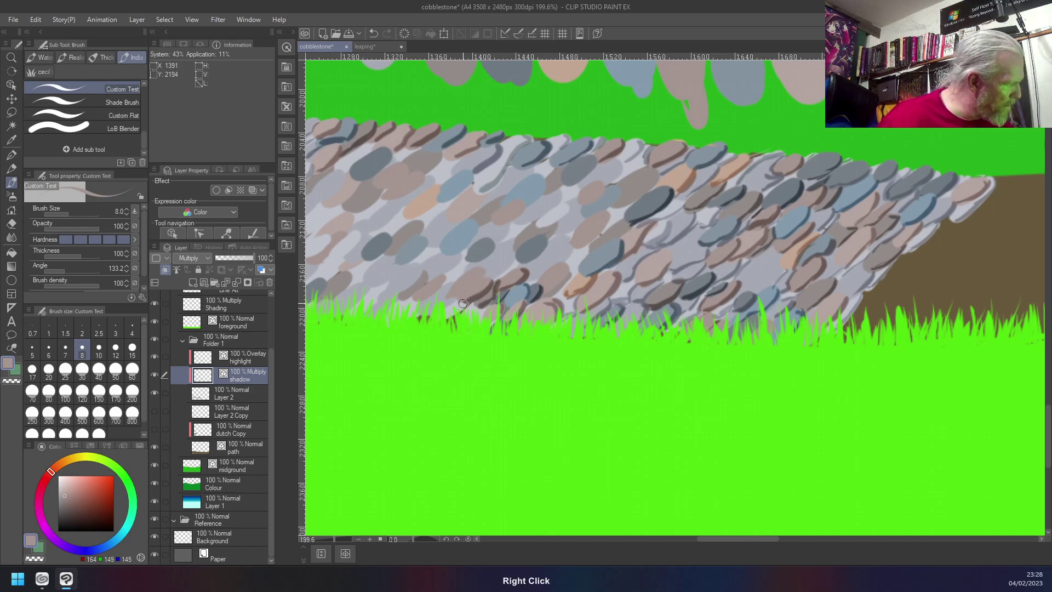
# - Shade the blue-grey stone in the middle of the path and the pinkish brown stones above it with sampled colours
pyautogui.rightClick(570, 242)
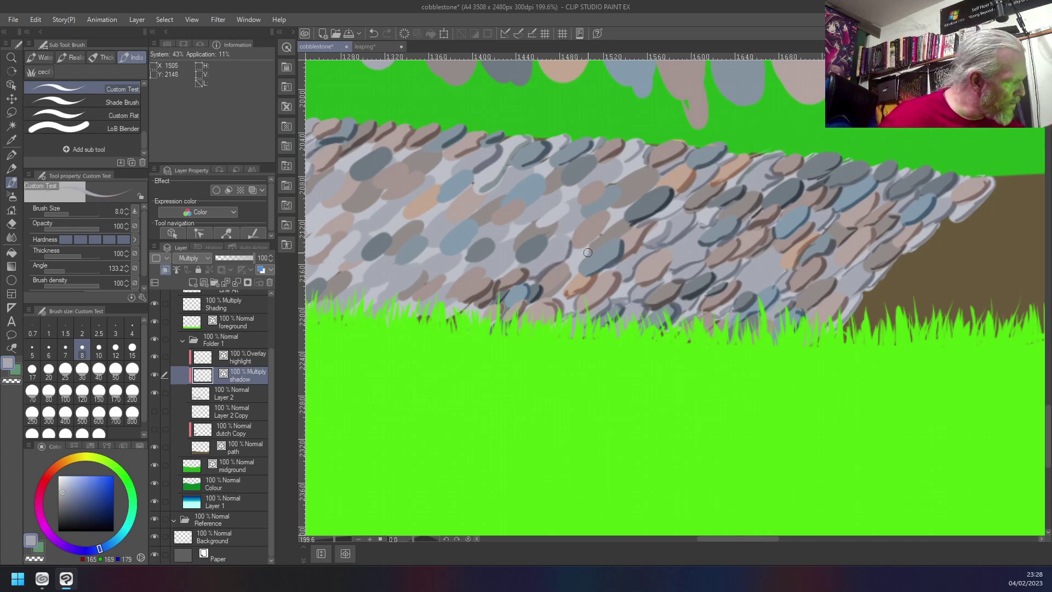
pyautogui.rightClick(589, 248)
pyautogui.rightClick(613, 227)
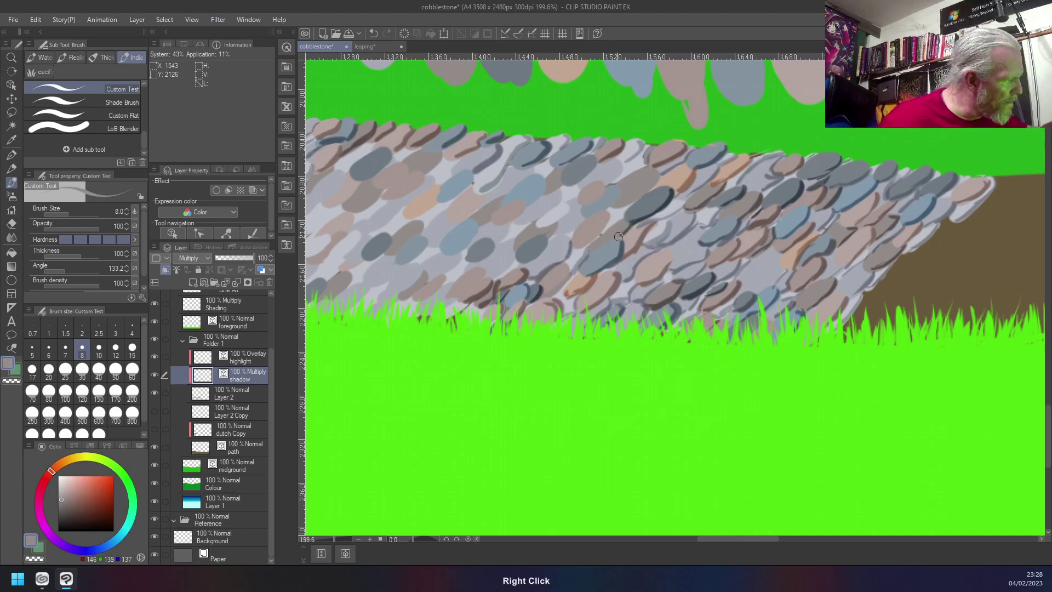
pyautogui.rightClick(609, 214)
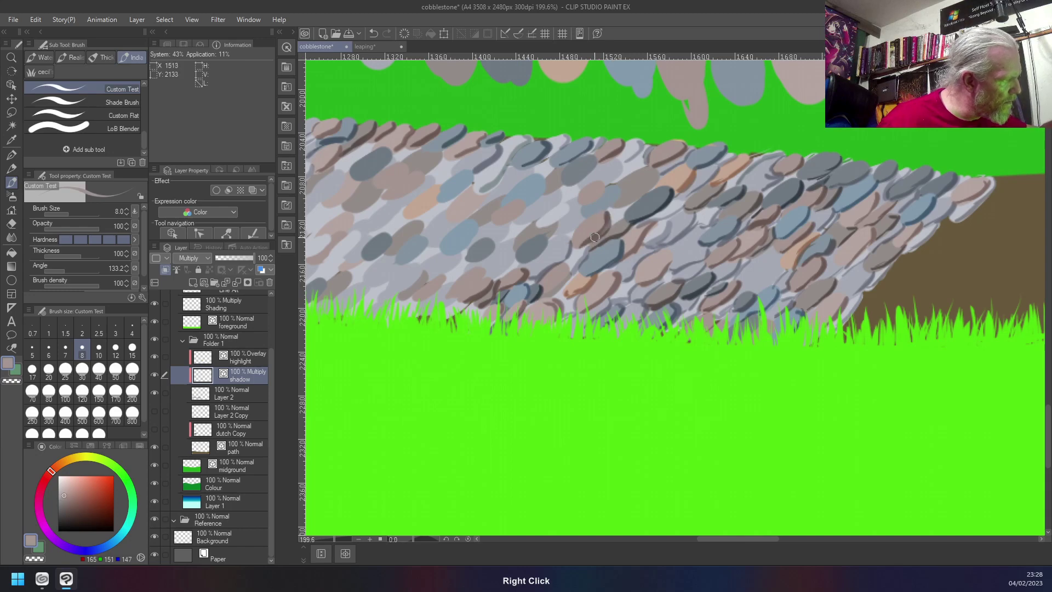
pyautogui.rightClick(593, 232)
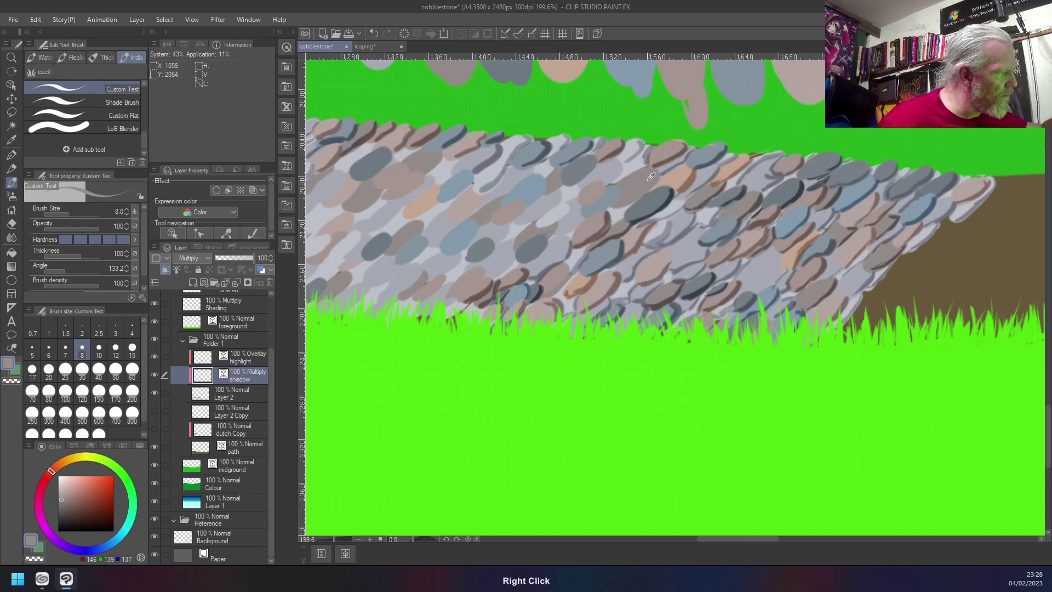
# - Add shadows to the blue and pinkish stones left of the large slate stone and the pale stones around them, sampling each colour
pyautogui.rightClick(618, 204)
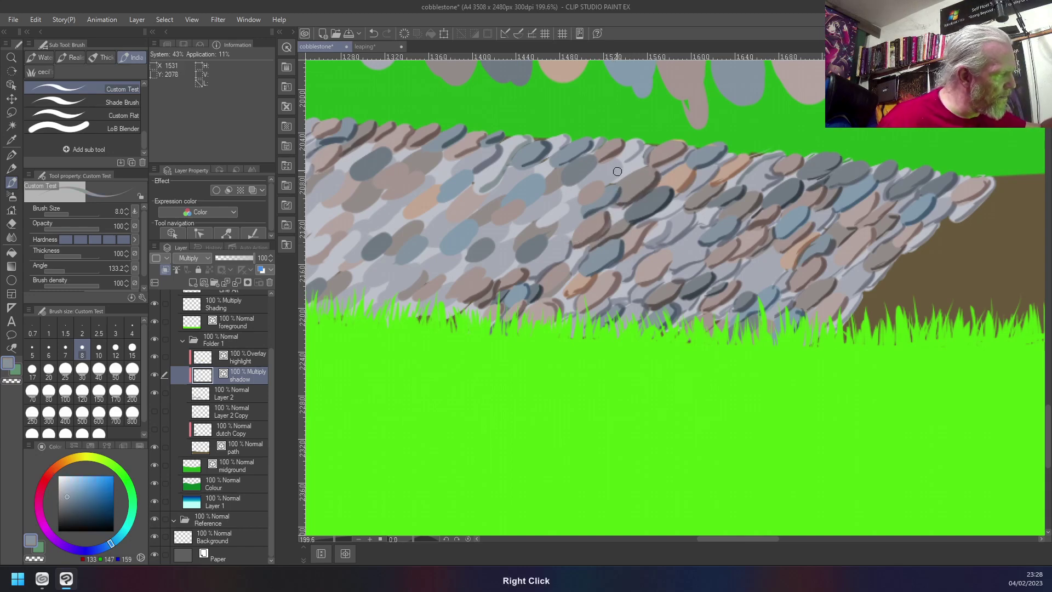
pyautogui.rightClick(600, 188)
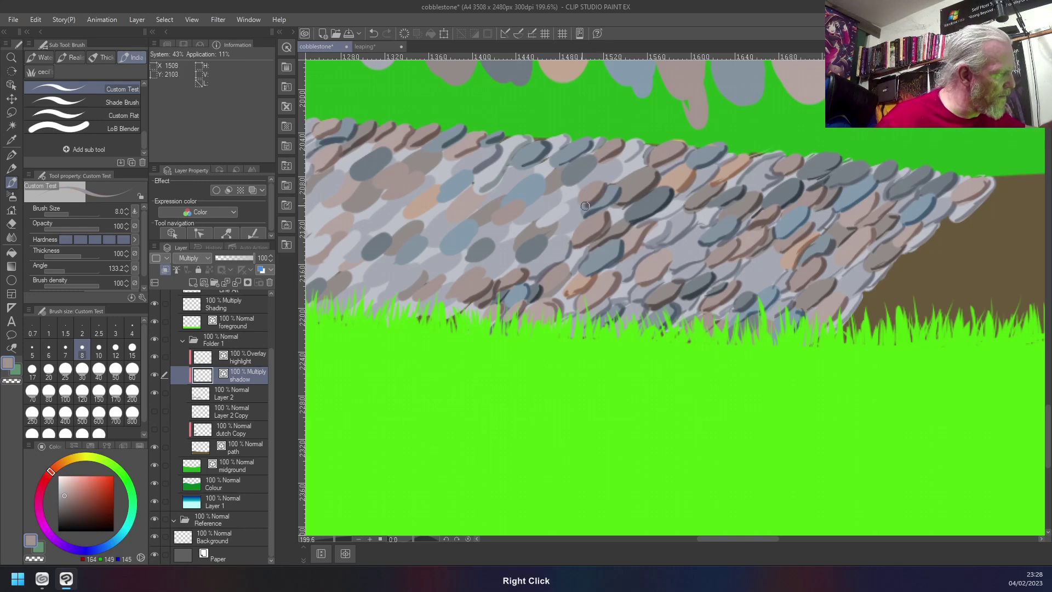
pyautogui.rightClick(640, 164)
pyautogui.rightClick(616, 167)
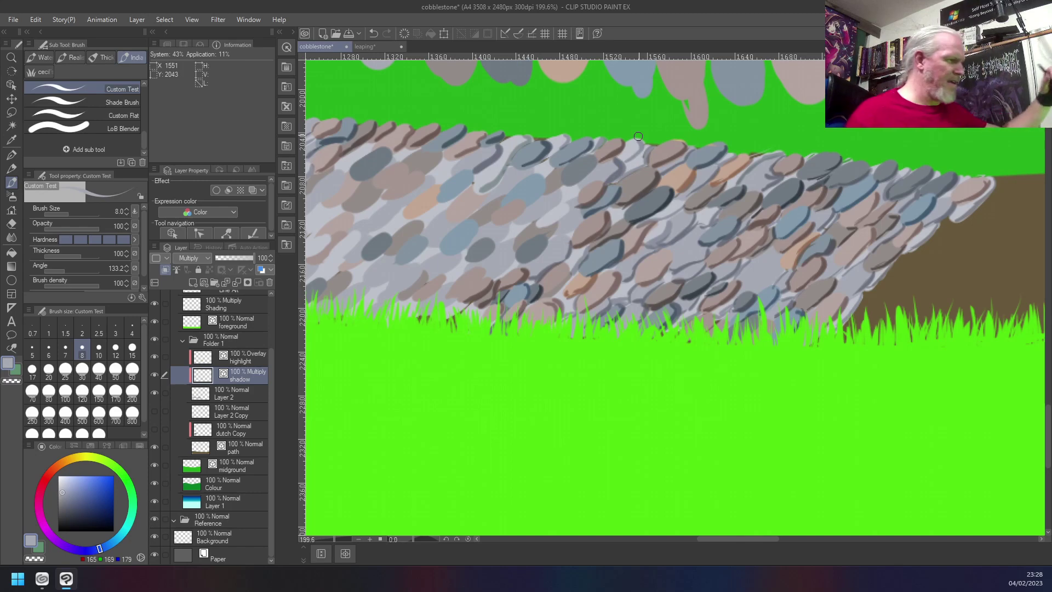
pyautogui.rightClick(571, 190)
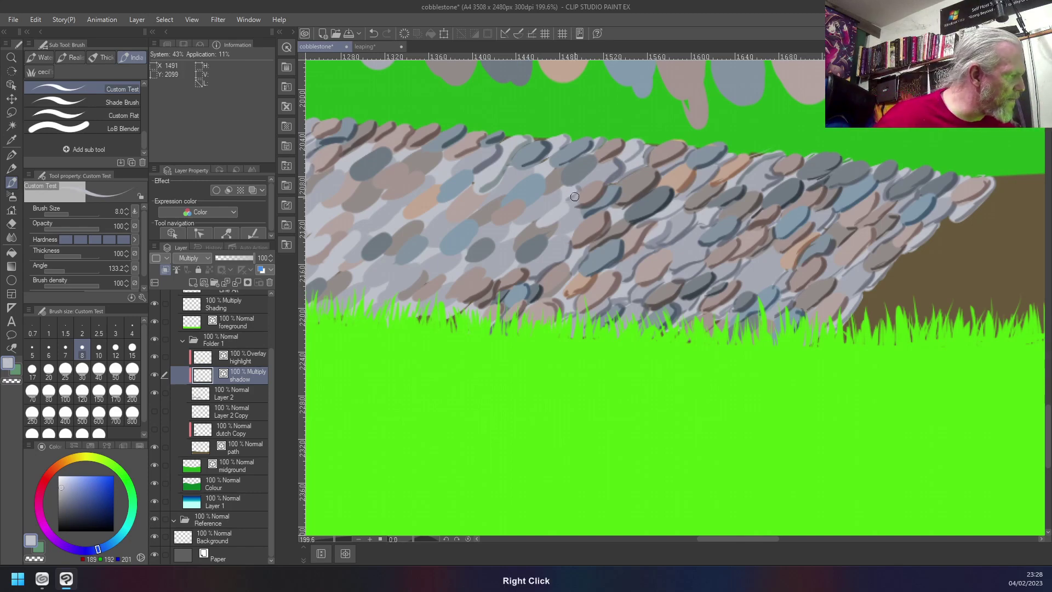
pyautogui.rightClick(576, 212)
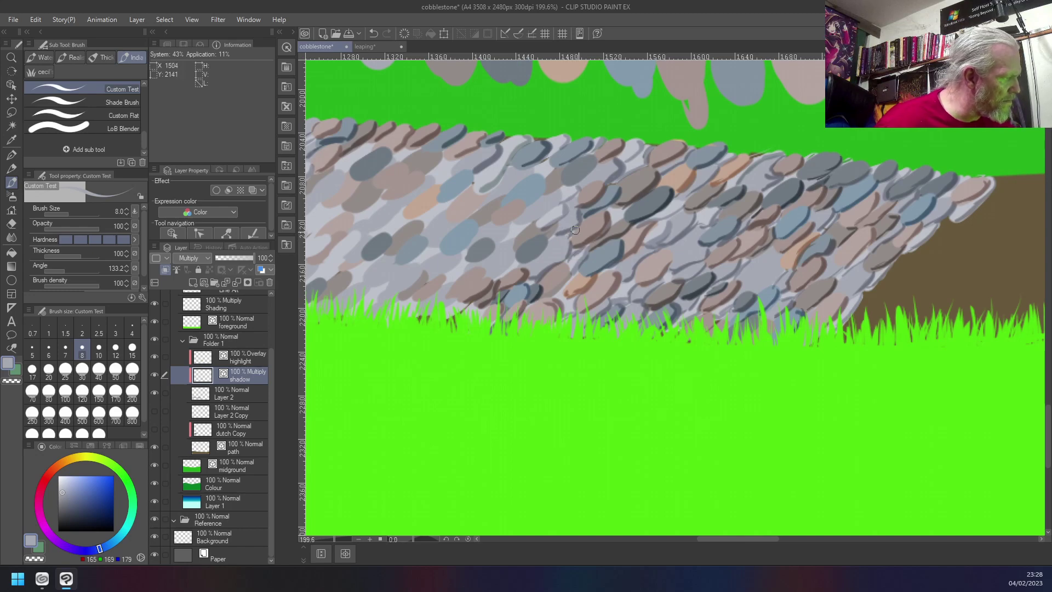
# - Shade the dark slate oval stone, the pale lavender stones above it and the blue stone higher up with sampled colours
pyautogui.rightClick(520, 254)
pyautogui.rightClick(539, 242)
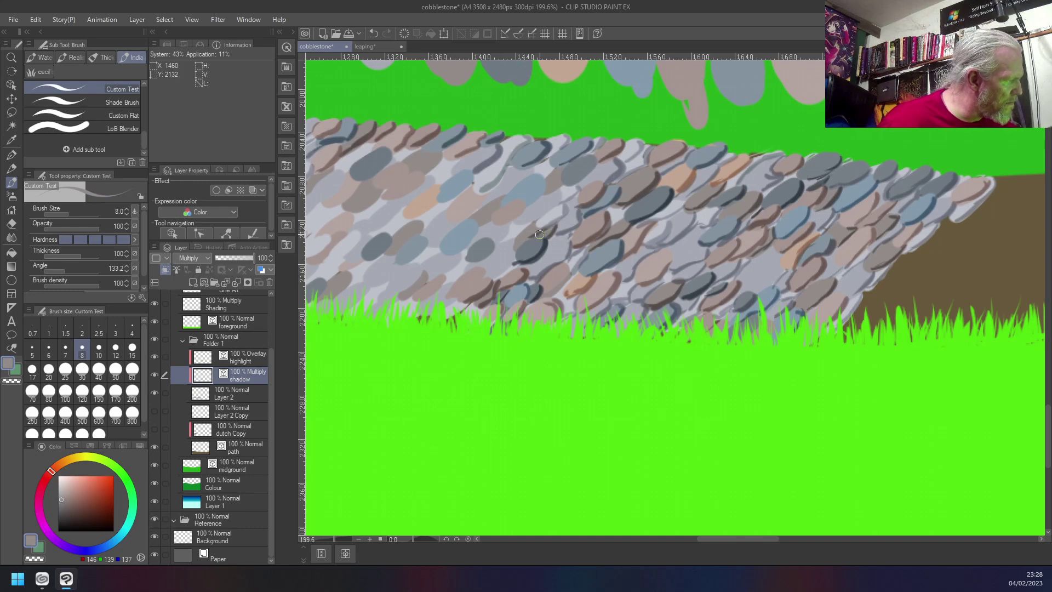
pyautogui.rightClick(521, 219)
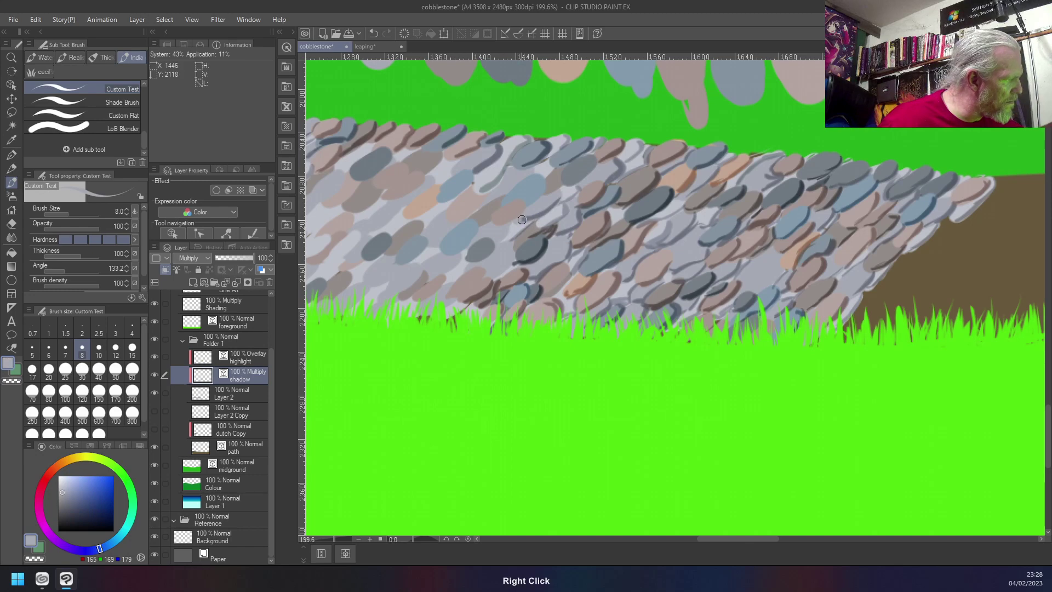
pyautogui.rightClick(551, 188)
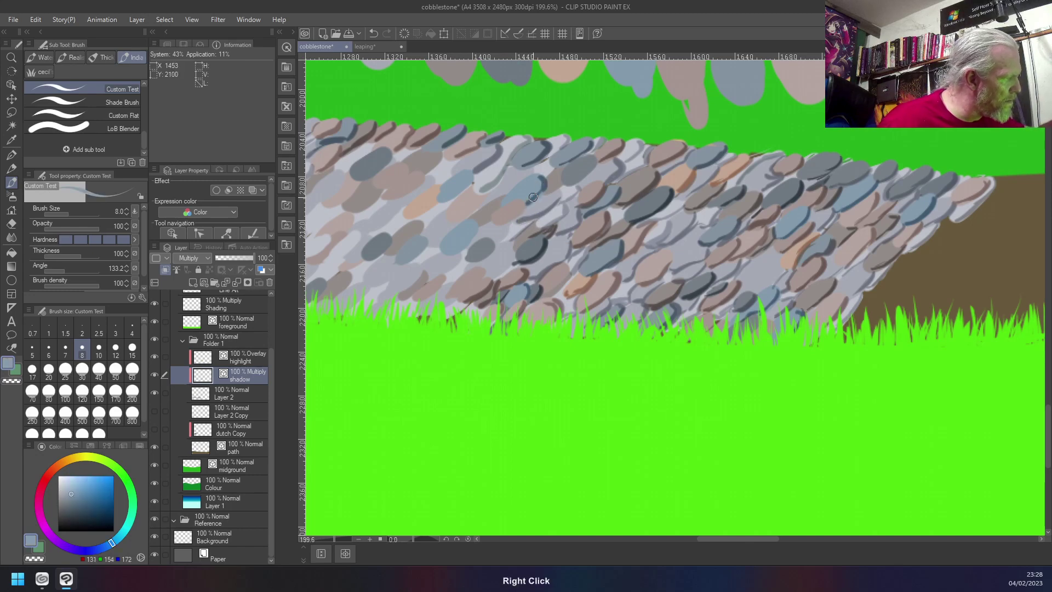
pyautogui.rightClick(550, 174)
# - Paint shadows on the slate stone beneath the top row, the pale stones beside it and the orange-brown stones down-left, sampling each colour
pyautogui.rightClick(588, 164)
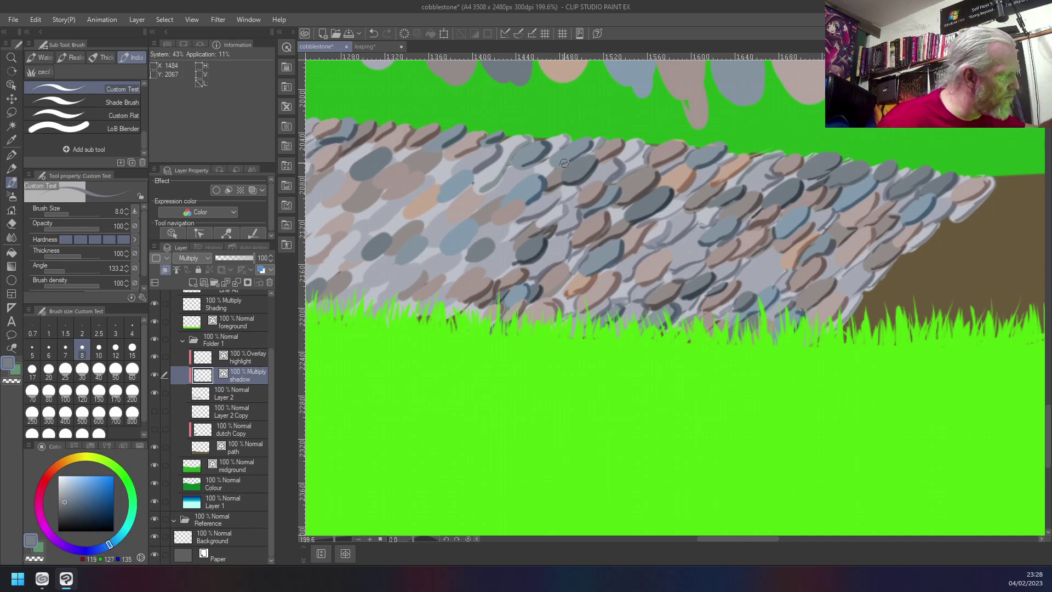
pyautogui.rightClick(544, 166)
pyautogui.rightClick(529, 171)
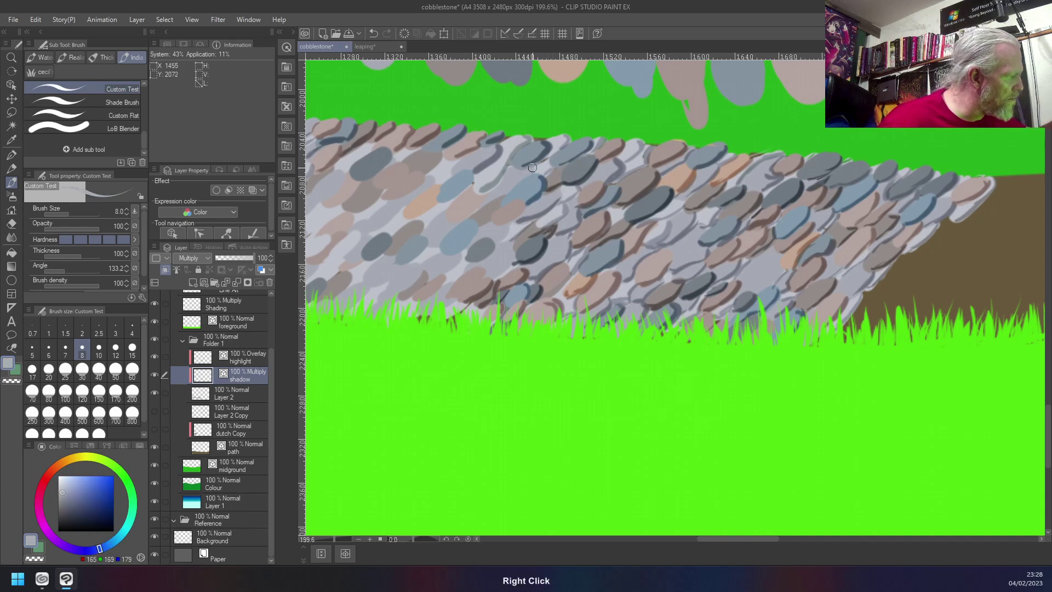
pyautogui.rightClick(496, 204)
pyautogui.rightClick(520, 208)
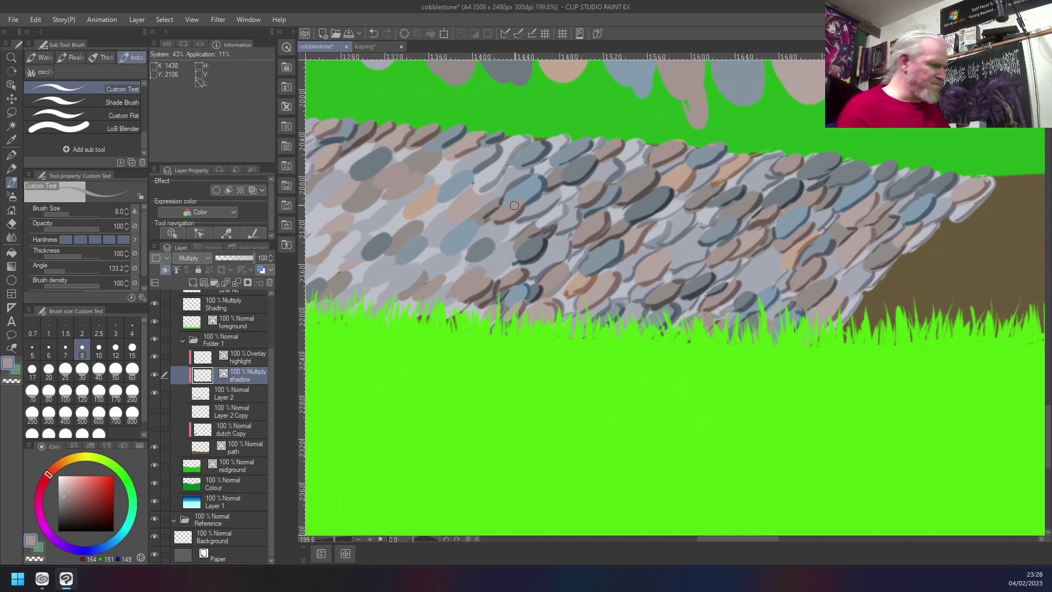
# - Shade the dark slate stone in the upper-left part of the unshaded patch and the stones next to it with sampled colours
pyautogui.hotkey('ctrl', '0')
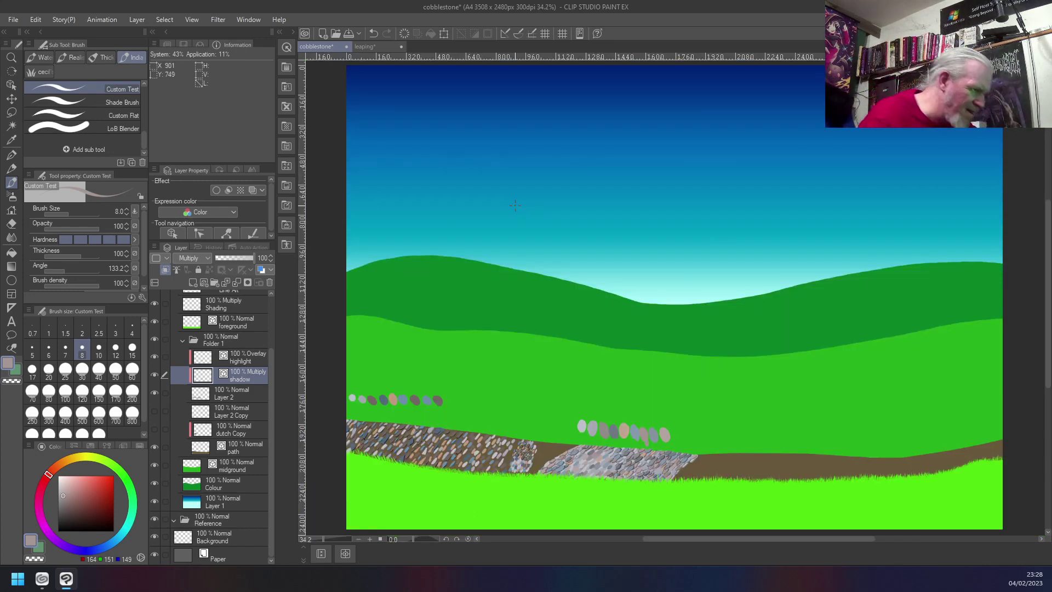
pyautogui.scroll(5, 679, 464)
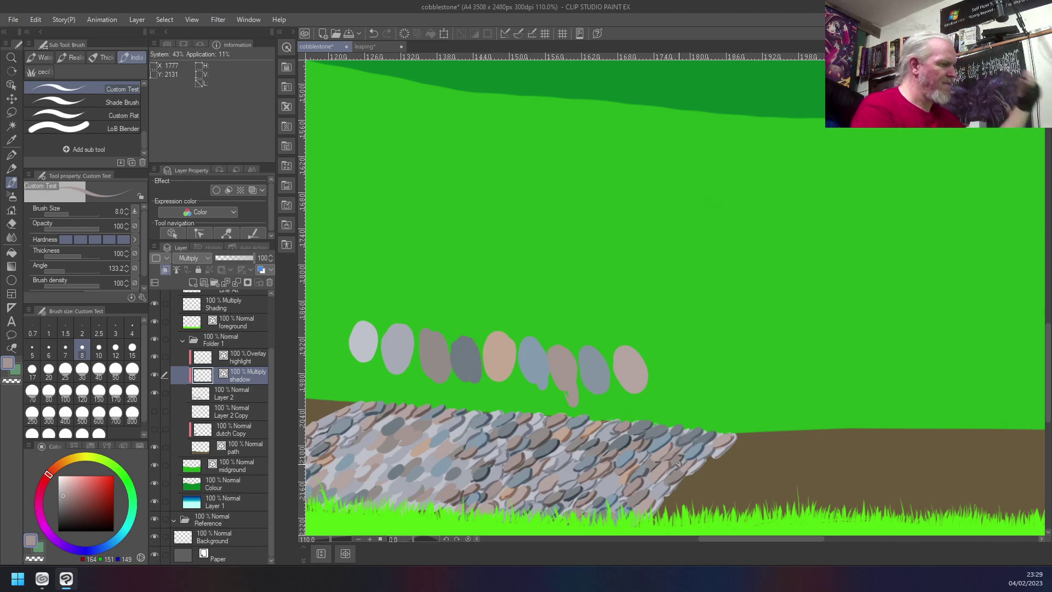
pyautogui.moveTo(679, 464); pyautogui.dragTo(707, 248)
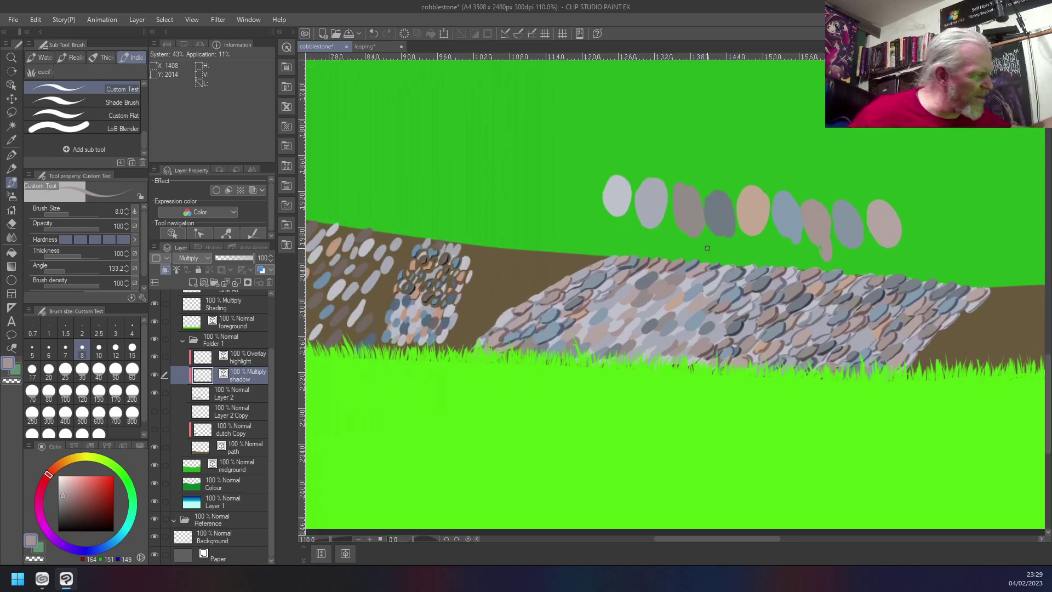
pyautogui.rightClick(648, 272)
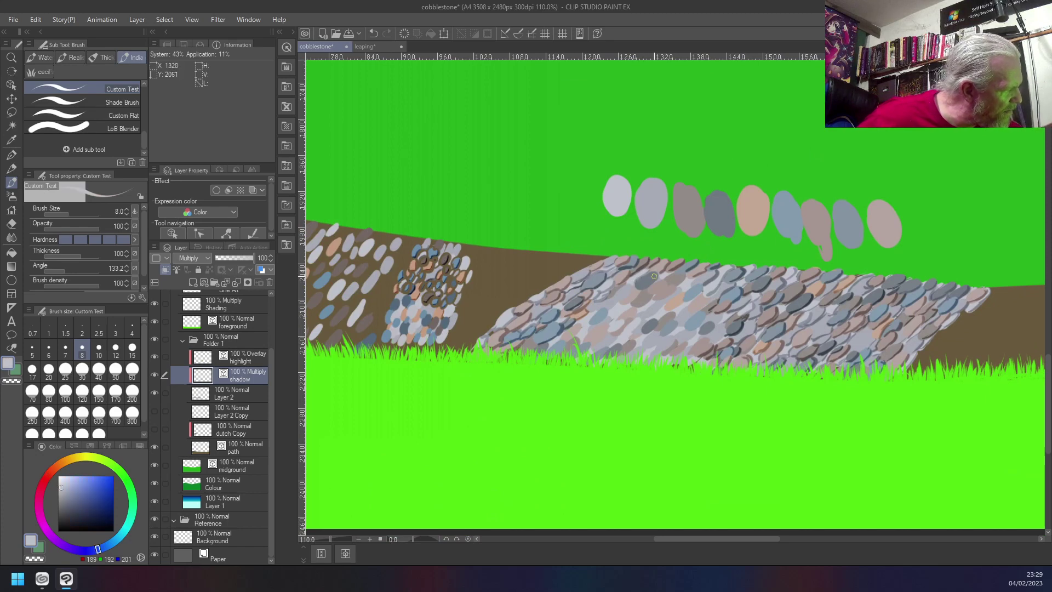
pyautogui.rightClick(656, 277)
pyautogui.moveTo(658, 277); pyautogui.dragTo(638, 286)
pyautogui.rightClick(675, 284)
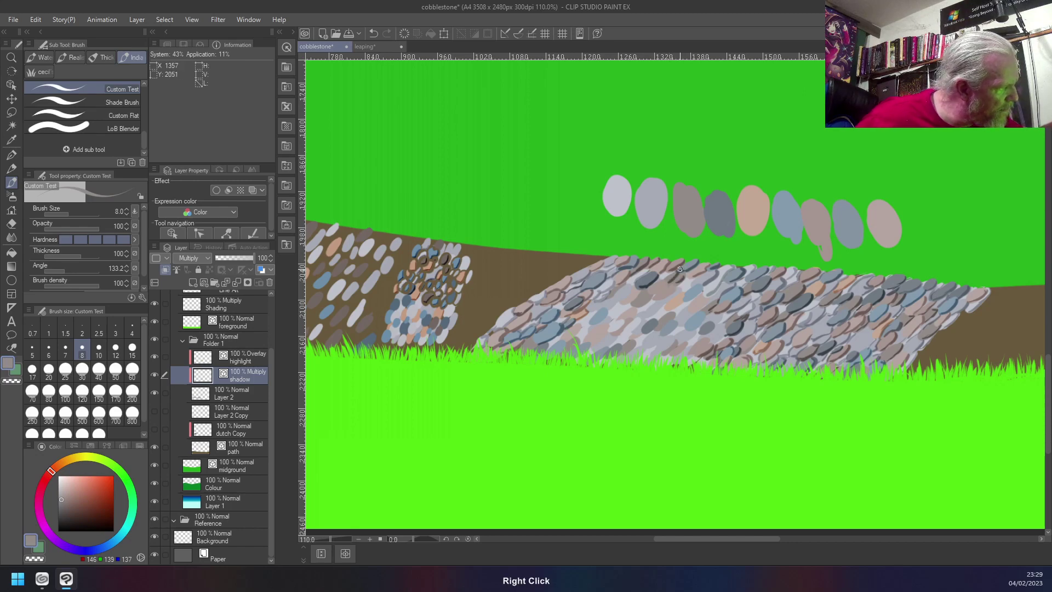
# - Add shadows to the pale, blue and pinkish stones running down the middle of the unshaded patch, sampling each colour
pyautogui.rightClick(688, 280)
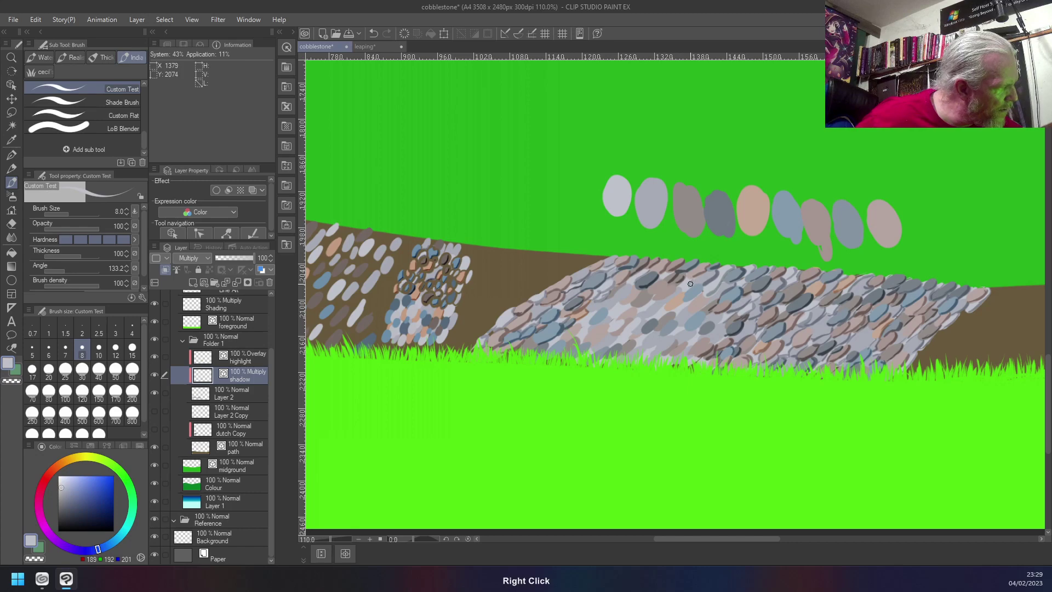
pyautogui.rightClick(700, 286)
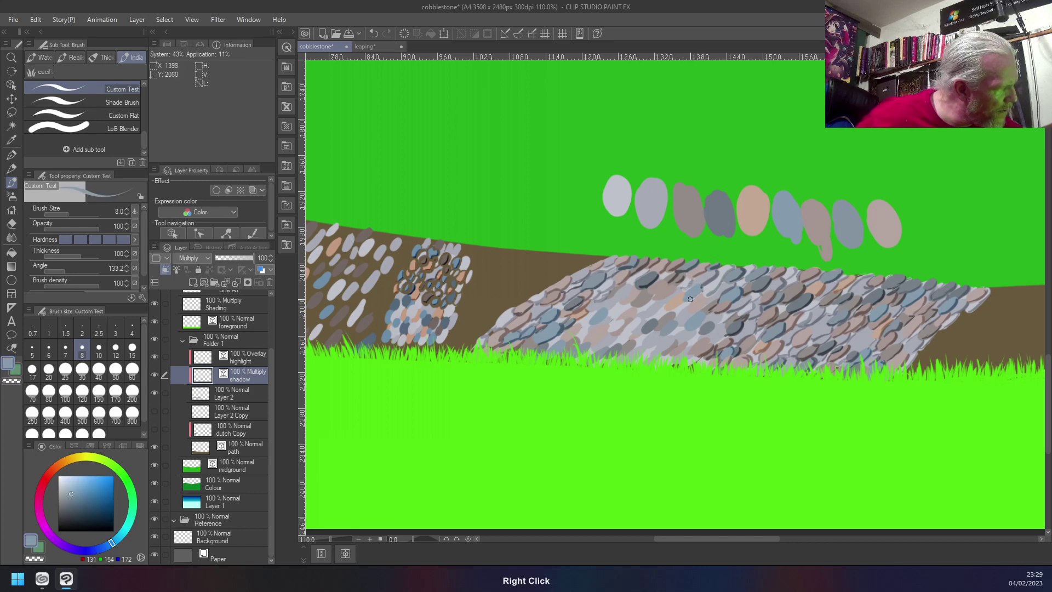
pyautogui.rightClick(706, 300)
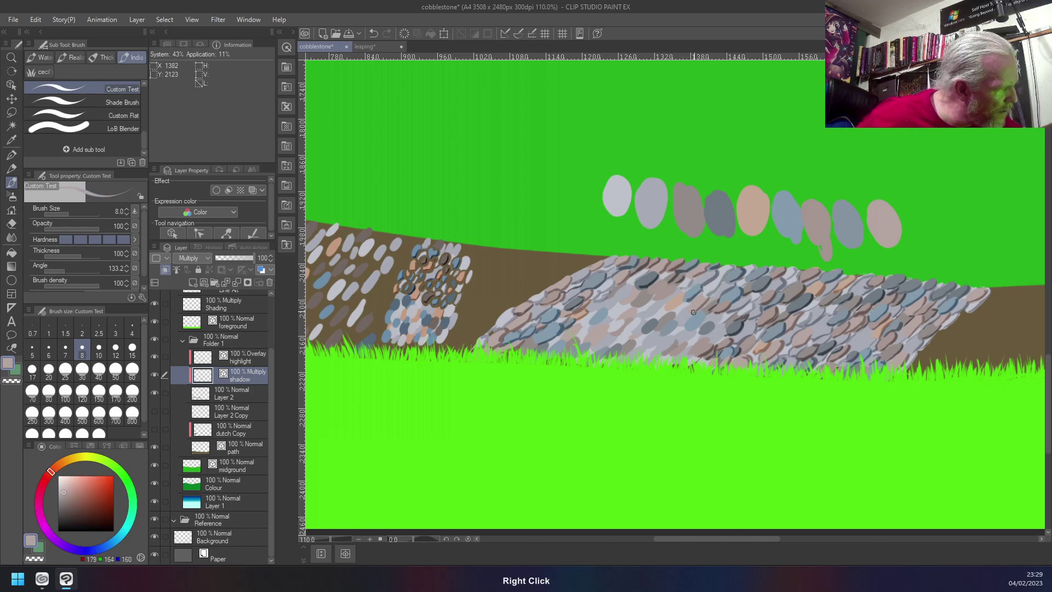
pyautogui.rightClick(694, 311)
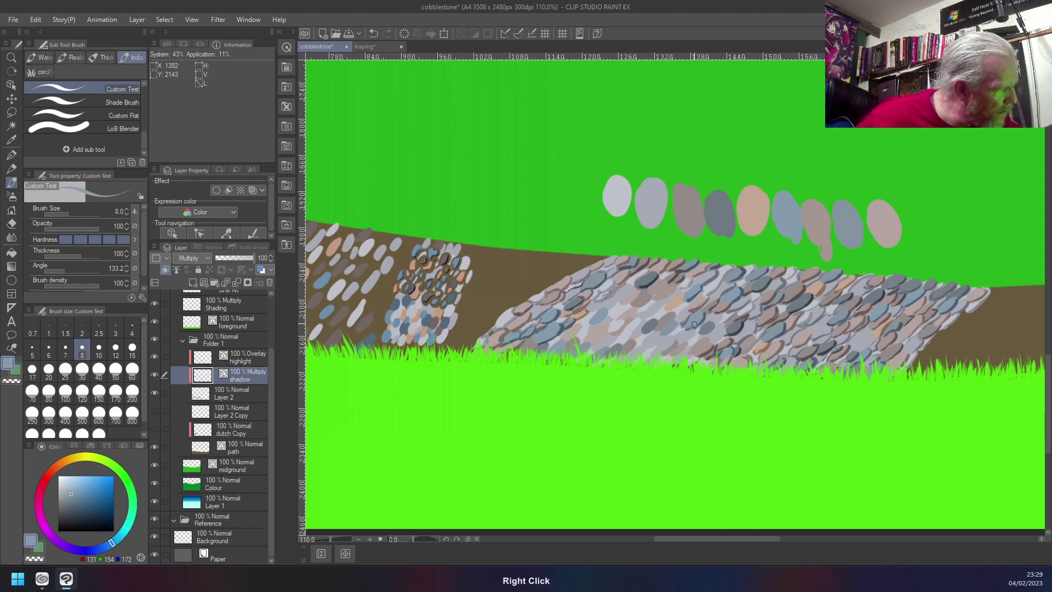
pyautogui.rightClick(721, 315)
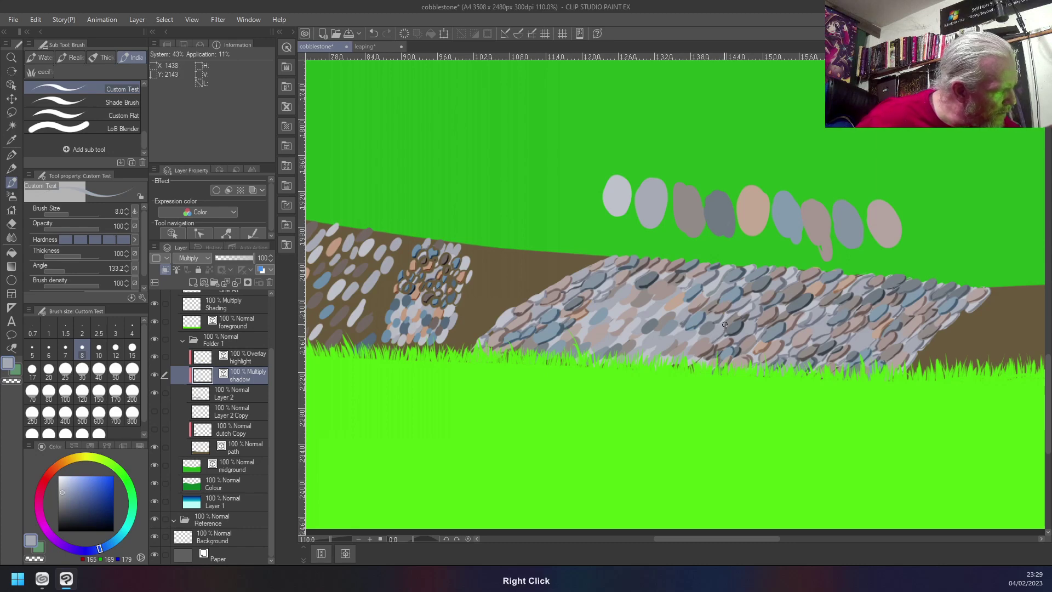
# - Shade the dark slate stone in the lower half of the patch and the pale and brownish stones down-left towards the grass
pyautogui.rightClick(724, 328)
pyautogui.rightClick(709, 327)
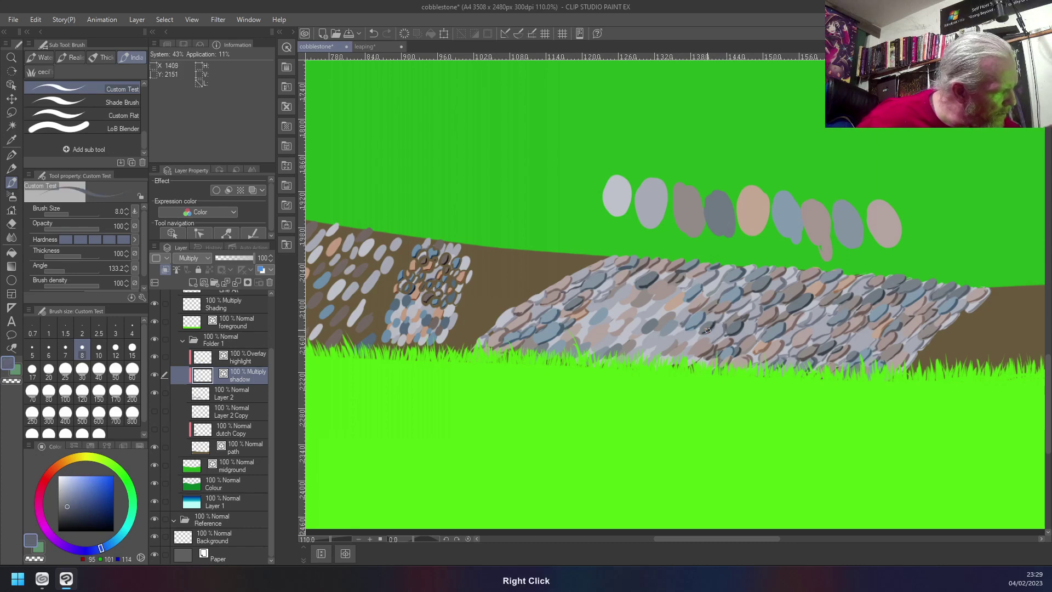
pyautogui.rightClick(704, 332)
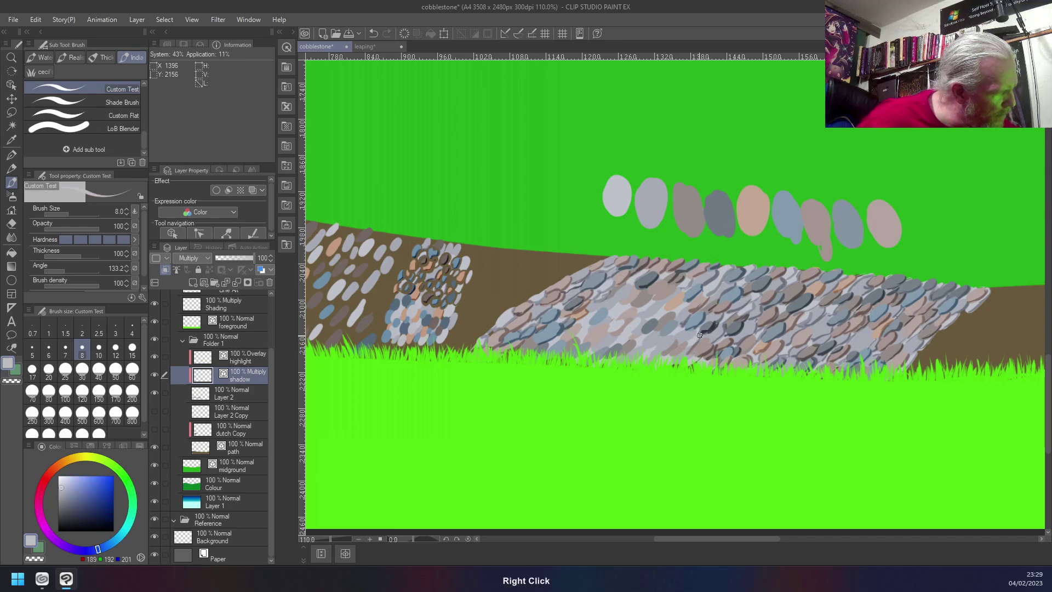
pyautogui.rightClick(693, 334)
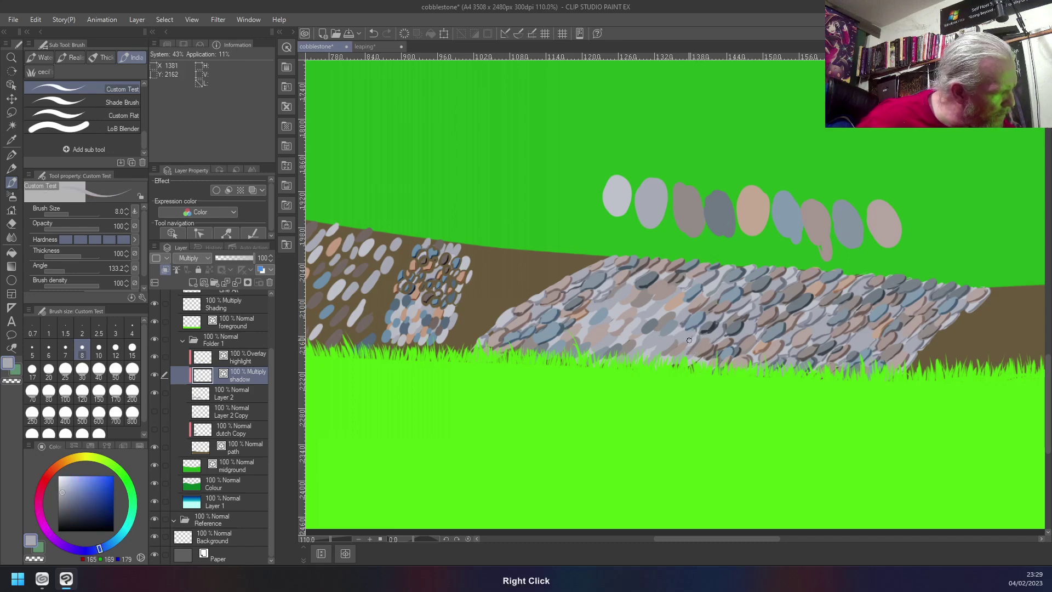
pyautogui.rightClick(688, 342)
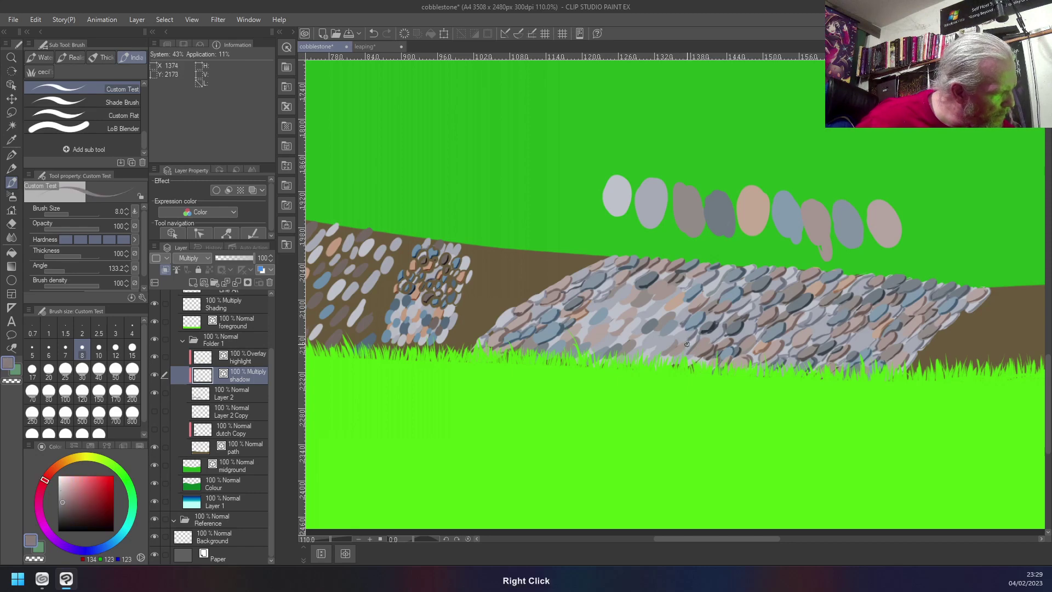
pyautogui.rightClick(678, 347)
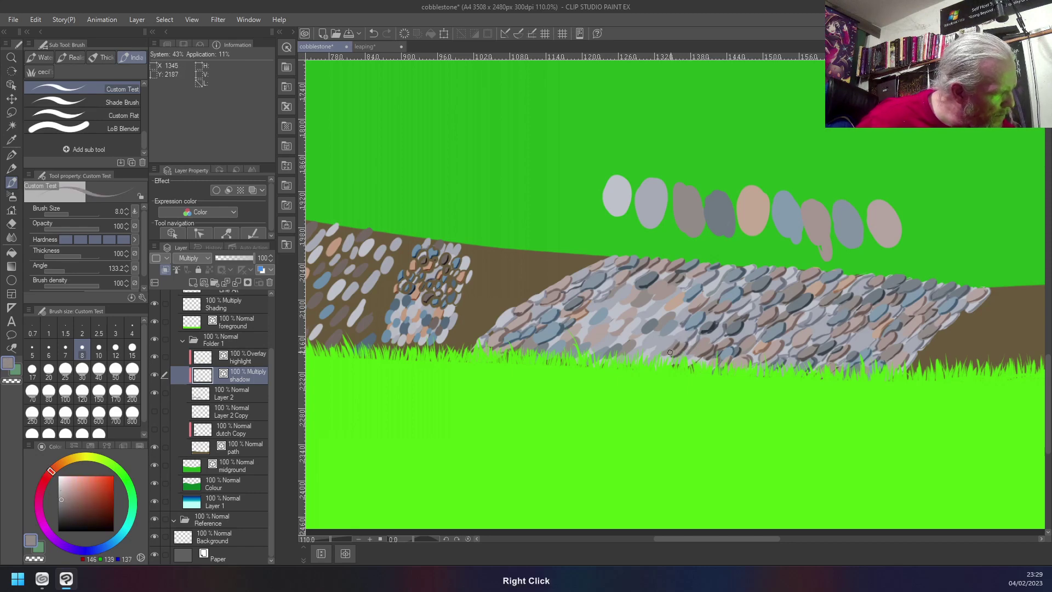
# - Shade the pale and blue-grey stones at the right edge of the unshaded patch's lower half, sampling each colour
pyautogui.rightClick(685, 330)
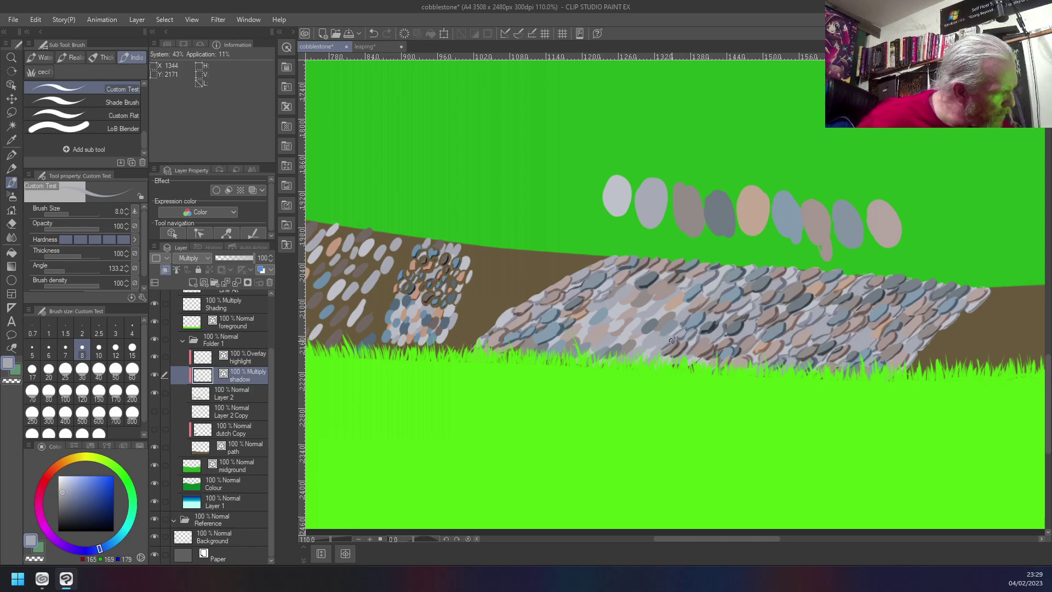
pyautogui.rightClick(661, 338)
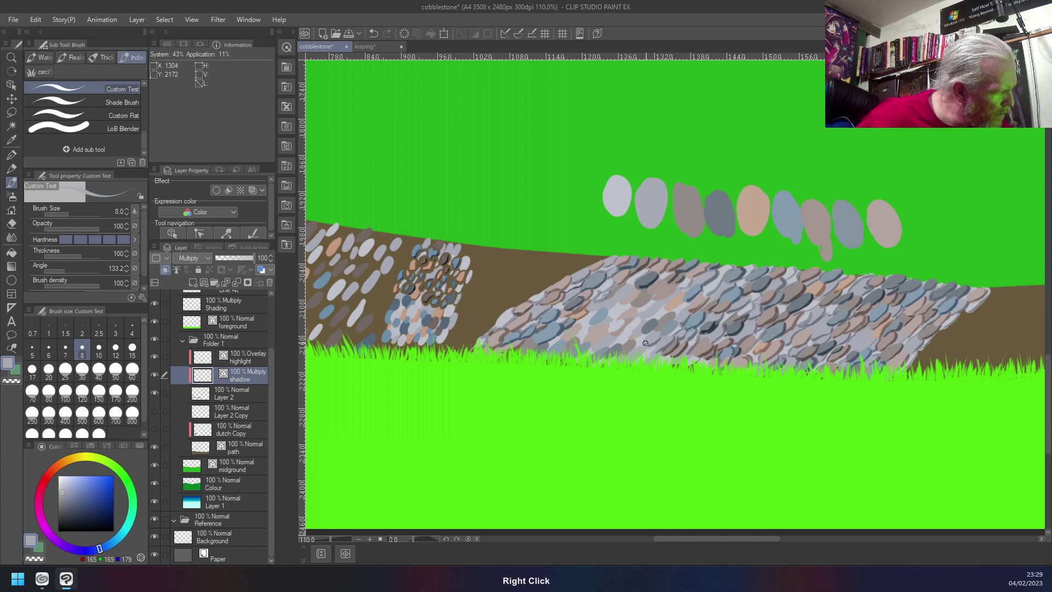
pyautogui.rightClick(660, 338)
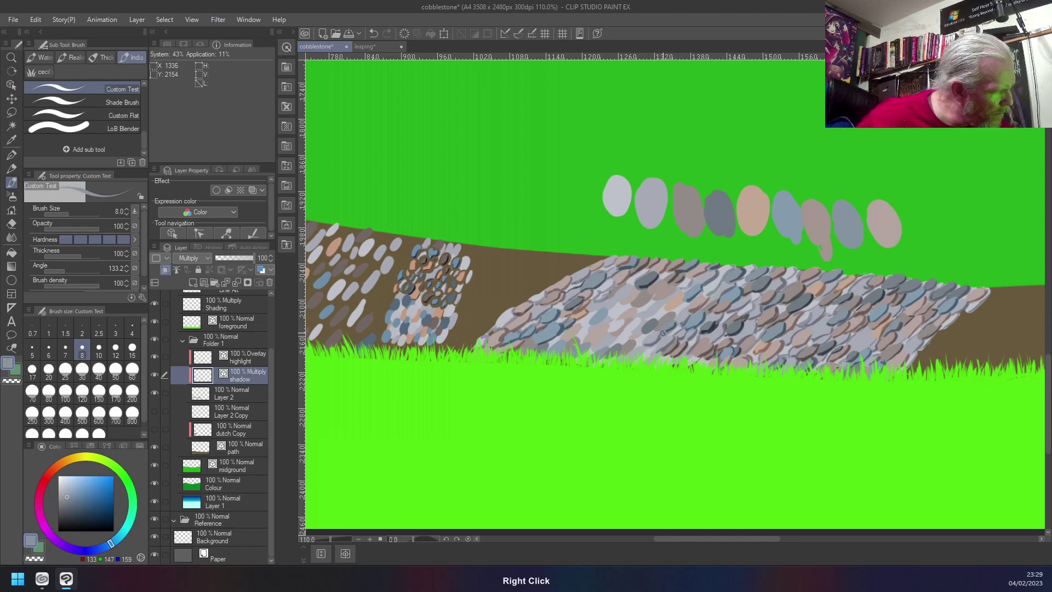
pyautogui.rightClick(685, 305)
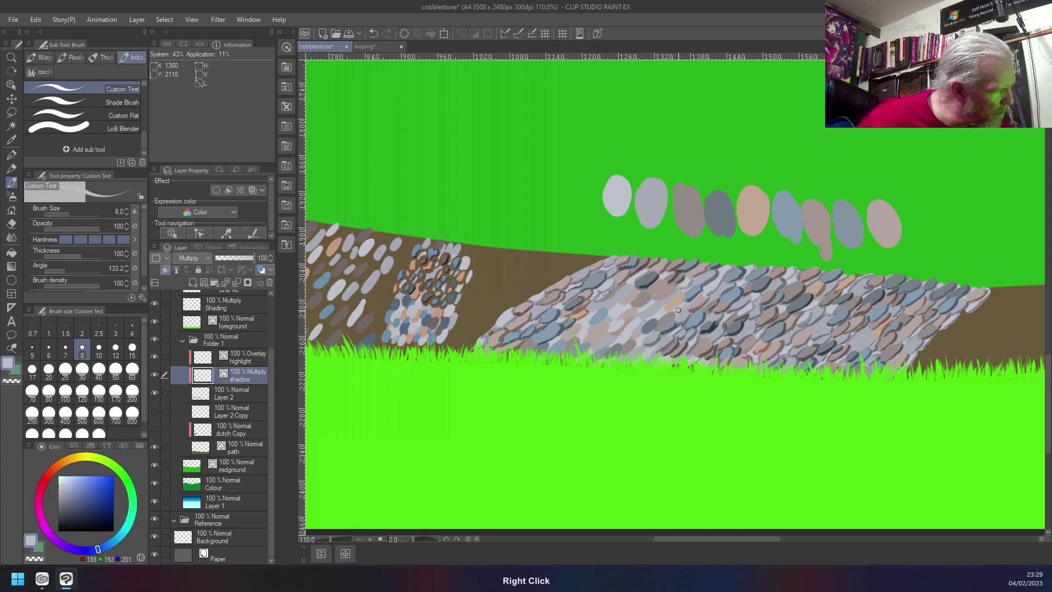
# - Paint shadows on the orange stone and the brown and pinkish stones up-left of it, using colours sampled from each
pyautogui.rightClick(681, 299)
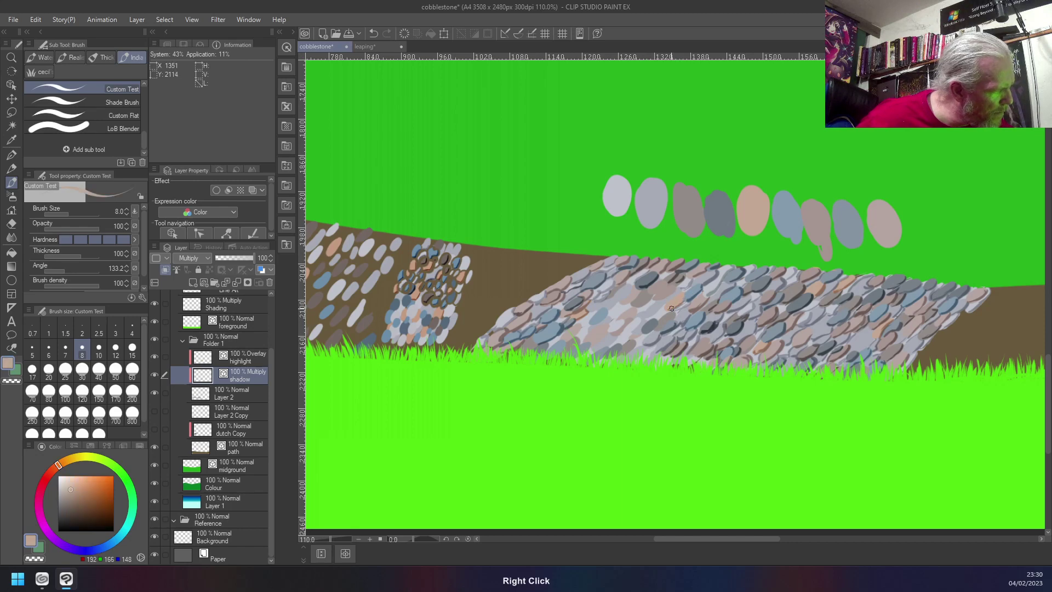
pyautogui.rightClick(666, 277)
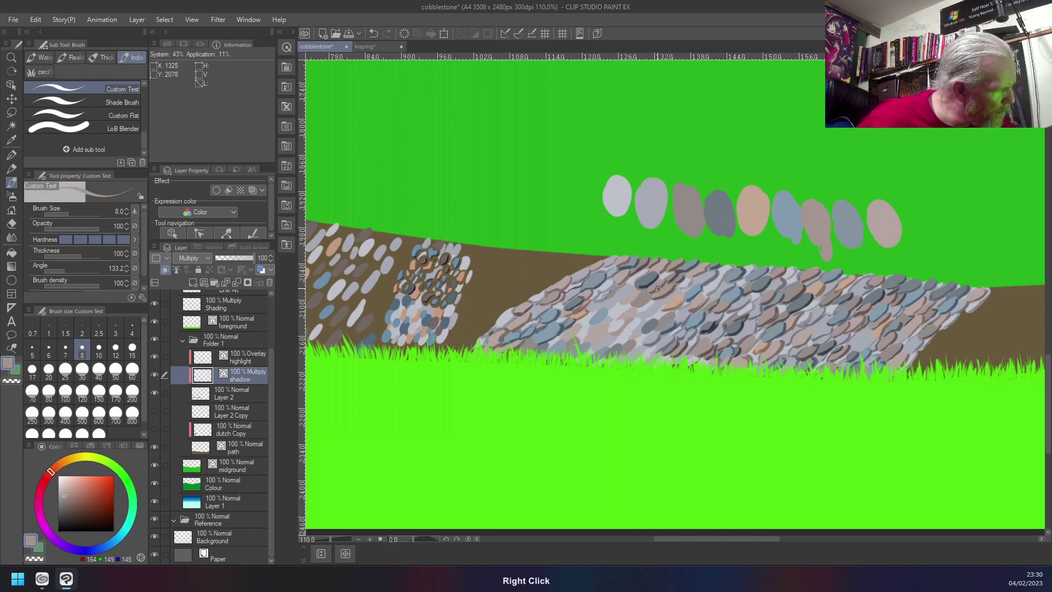
pyautogui.rightClick(647, 294)
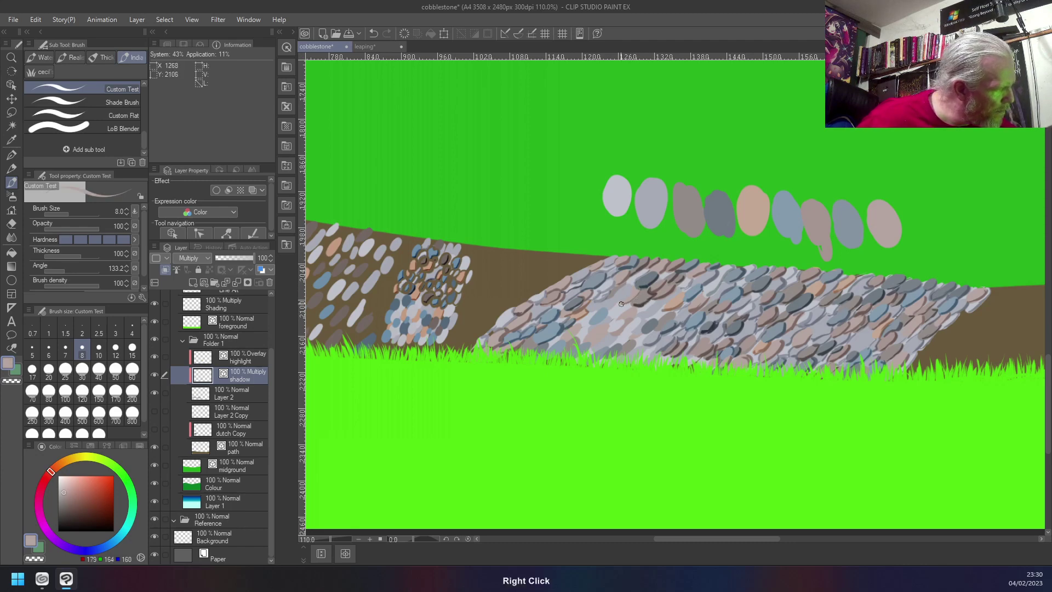
pyautogui.rightClick(630, 286)
# - Shade the blue stone and the brownish stones below it along the left side of the unshaded patch with sampled colours
pyautogui.rightClick(603, 307)
pyautogui.rightClick(607, 316)
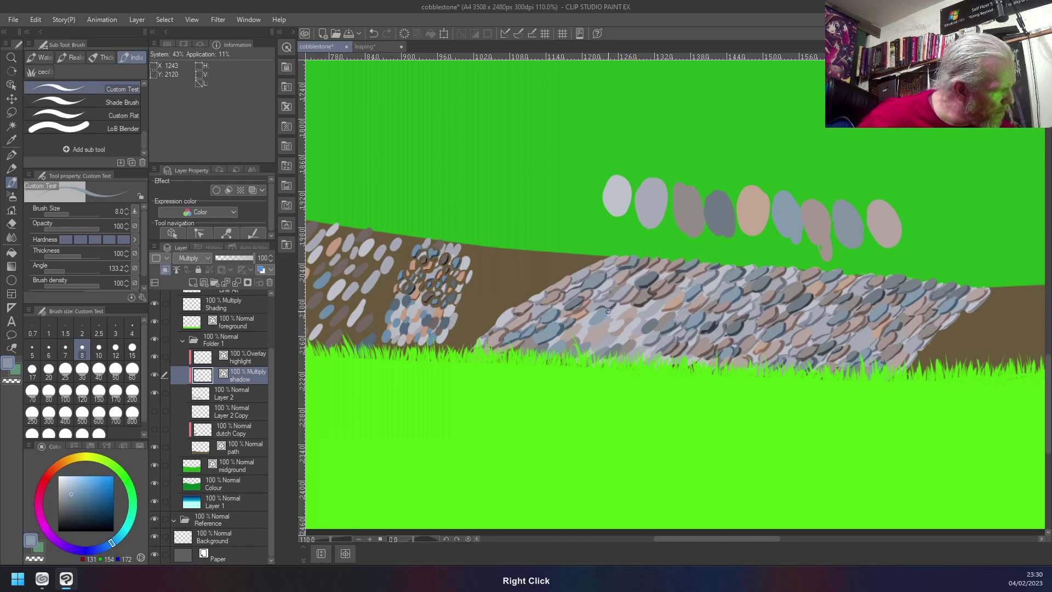
pyautogui.rightClick(609, 322)
pyautogui.rightClick(606, 325)
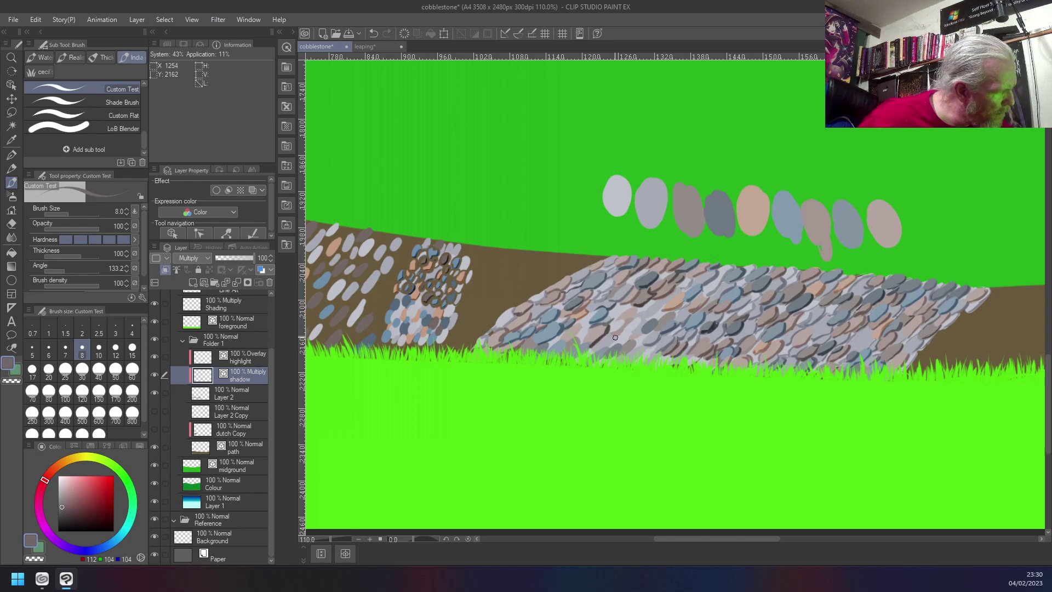
# - Add shadows to the pale grey and brown stones just above the grass edge, sampling each colour
pyautogui.rightClick(615, 336)
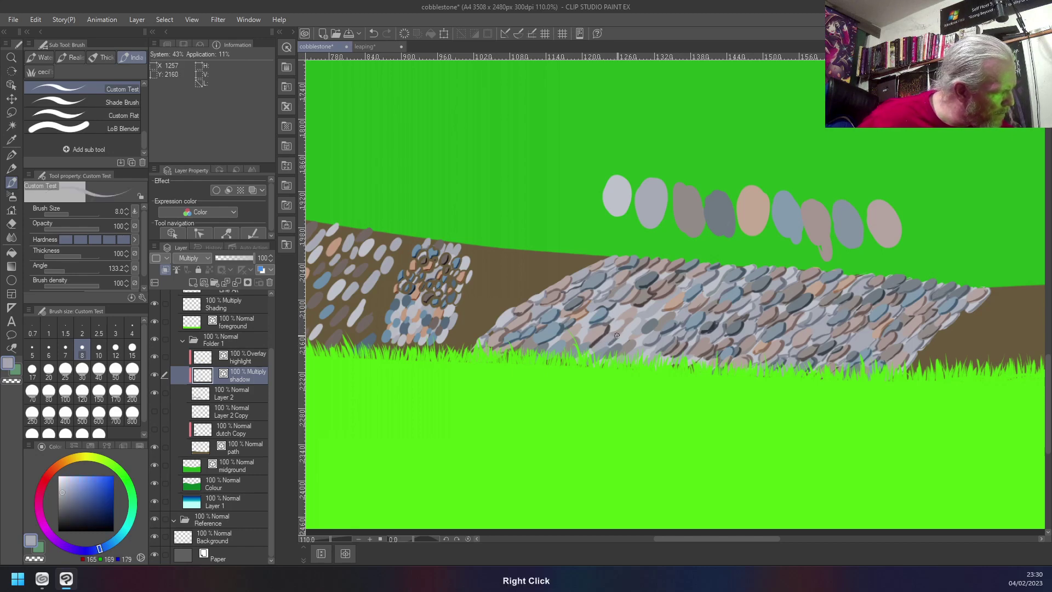
pyautogui.rightClick(608, 347)
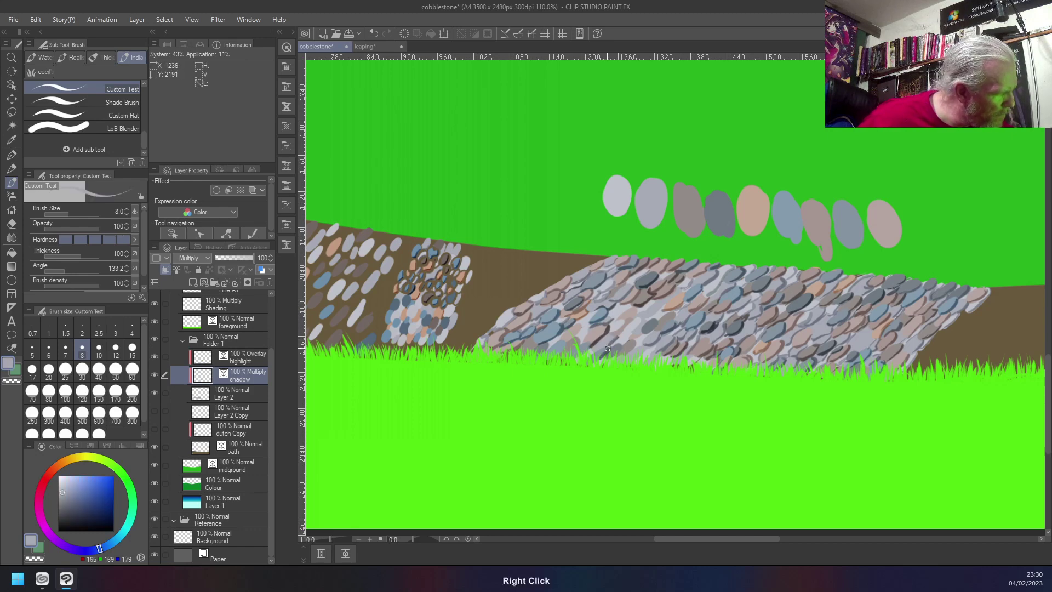
pyautogui.rightClick(608, 349)
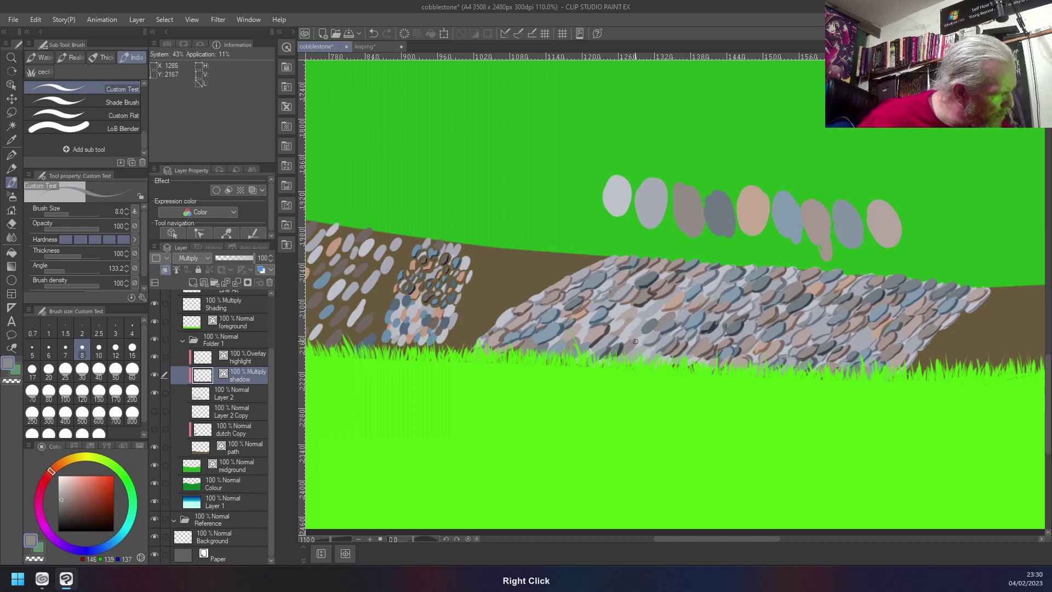
pyautogui.rightClick(644, 345)
pyautogui.rightClick(653, 350)
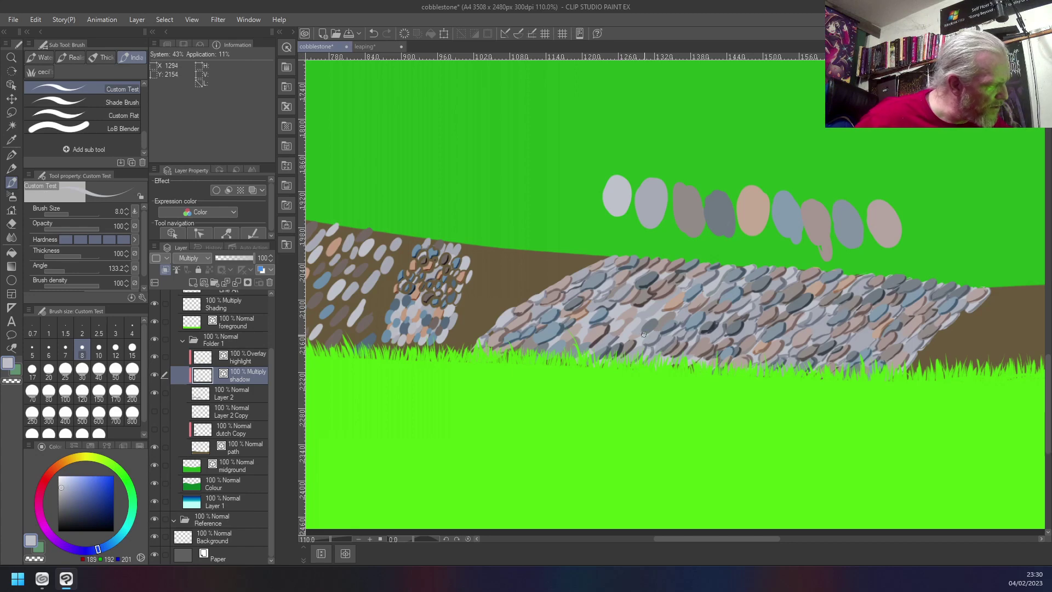
# - Shade the slate stone in the lower middle of the patch and the pale and brown stones around it with sampled colours
pyautogui.rightClick(644, 336)
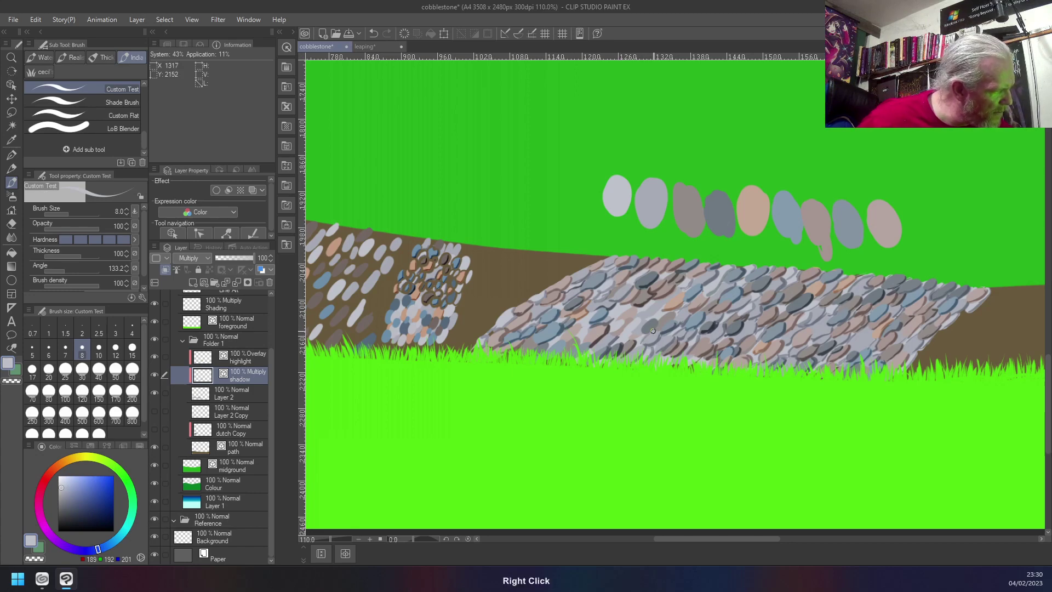
pyautogui.rightClick(639, 320)
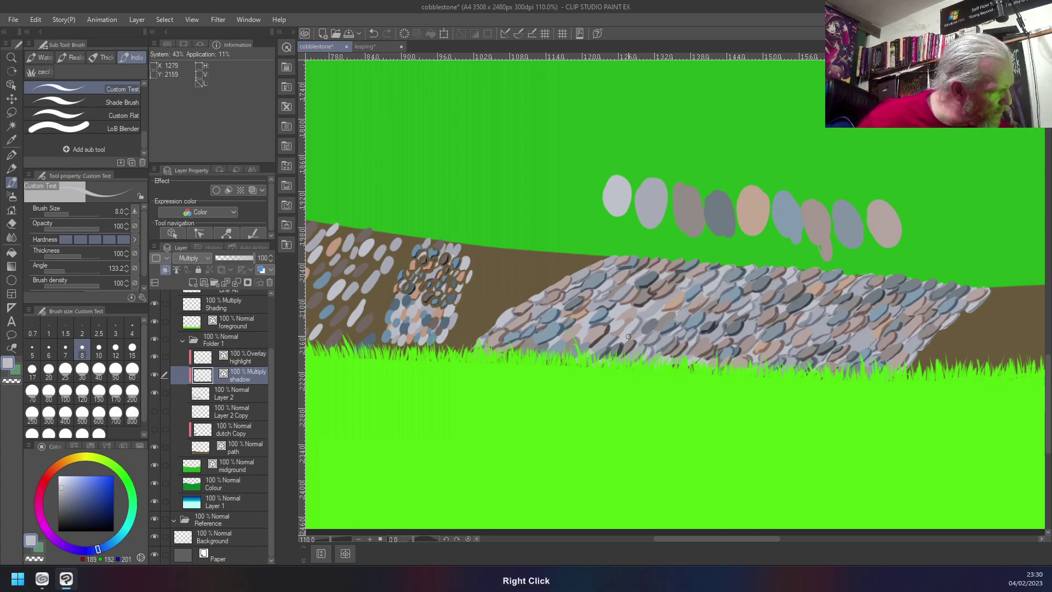
pyautogui.rightClick(641, 326)
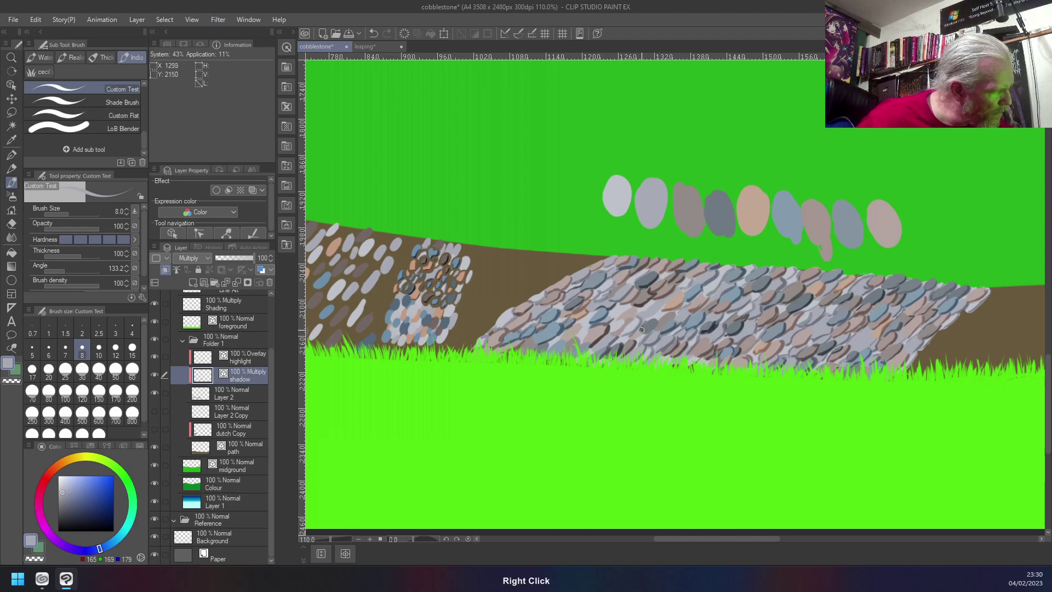
pyautogui.rightClick(651, 325)
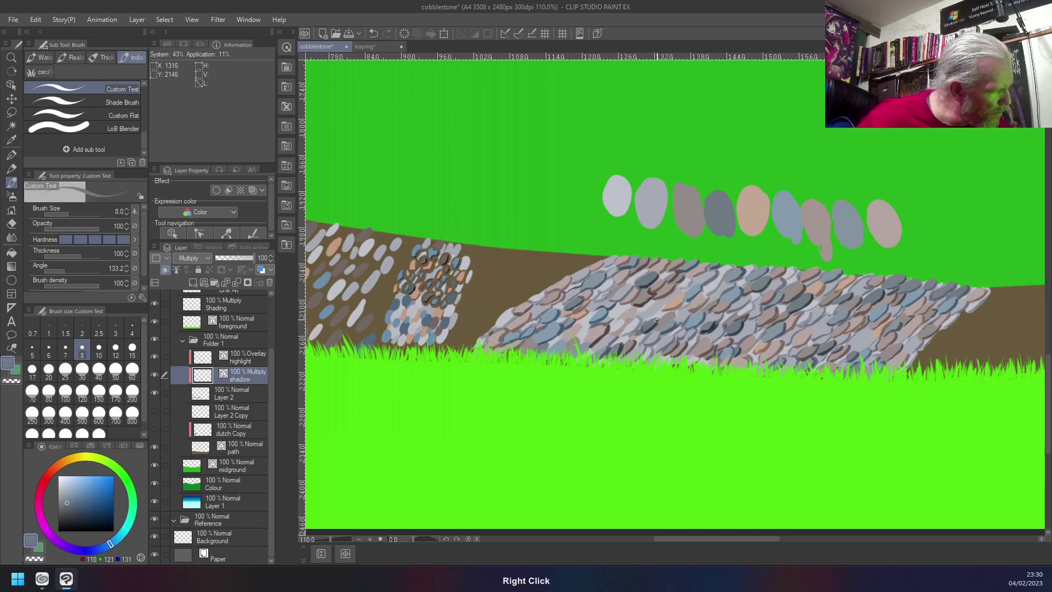
pyautogui.rightClick(673, 314)
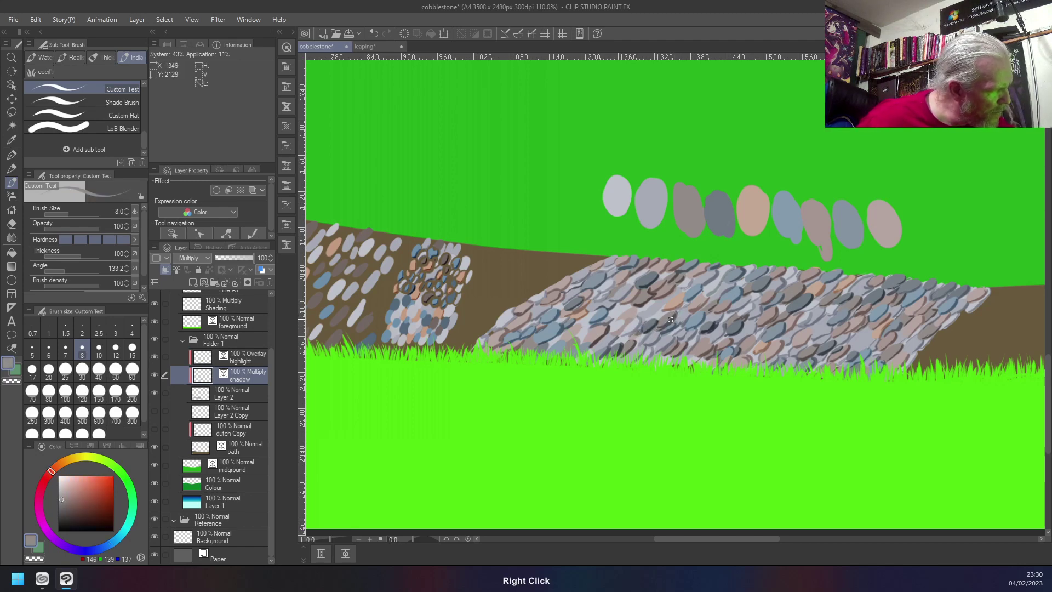
# - Paint shadows on the remaining pale and pinkish stones across the middle of the patch, sampling each colour
pyautogui.rightClick(658, 309)
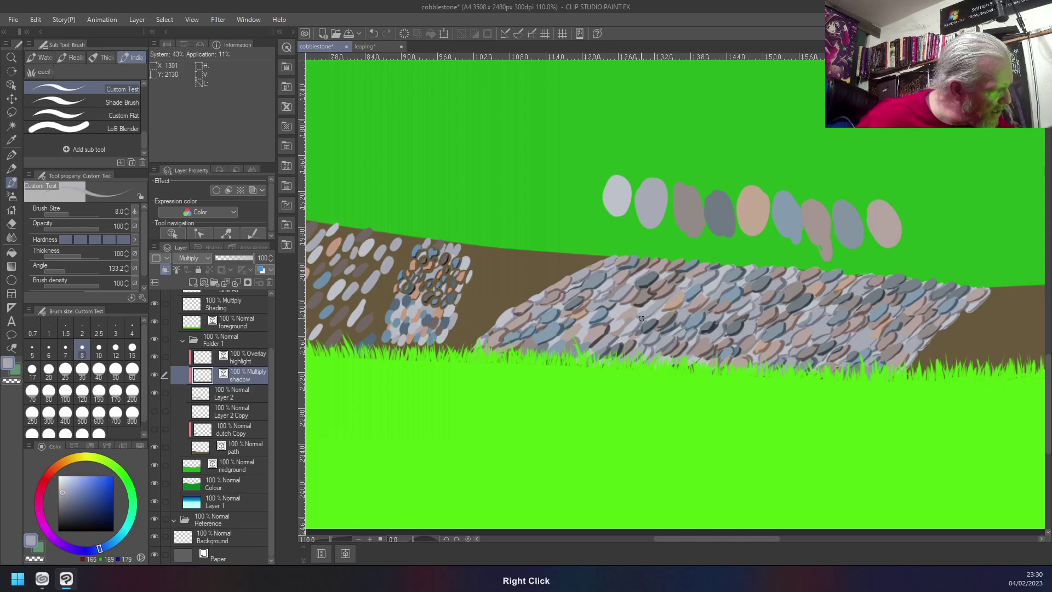
pyautogui.rightClick(661, 314)
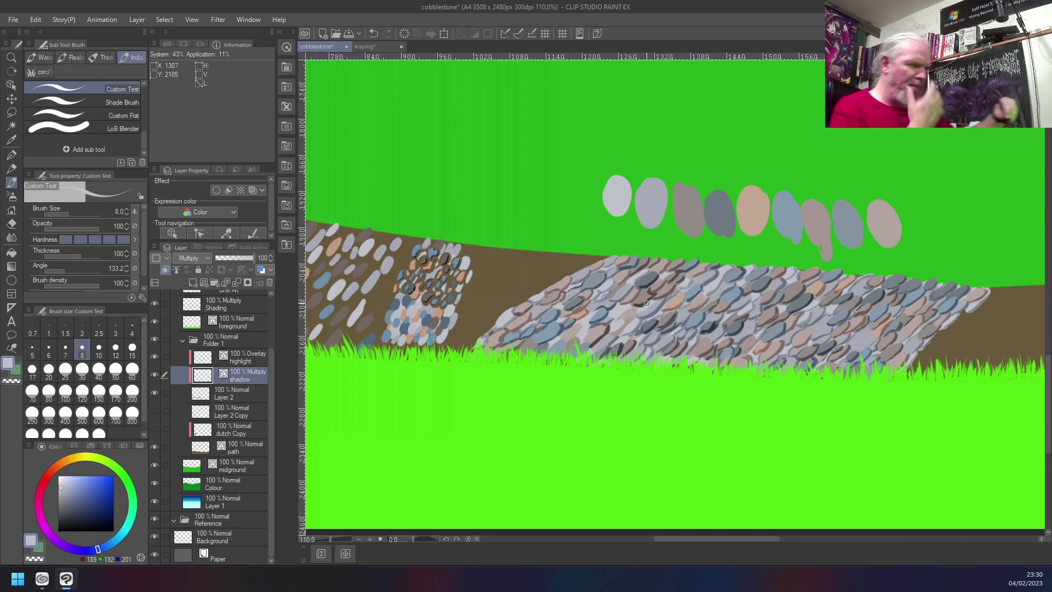
pyautogui.rightClick(636, 310)
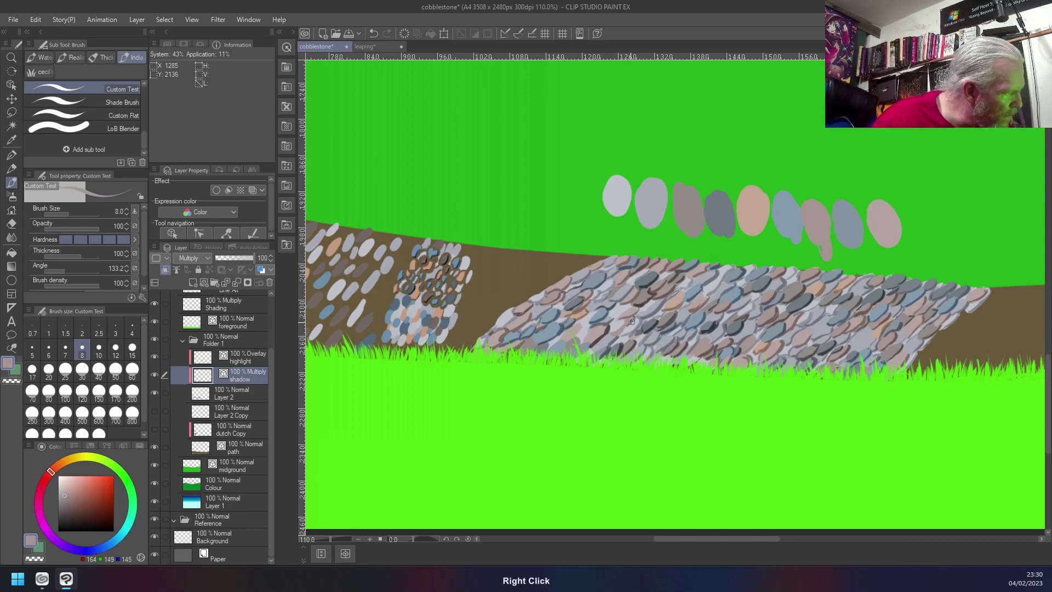
pyautogui.rightClick(617, 332)
pyautogui.rightClick(619, 321)
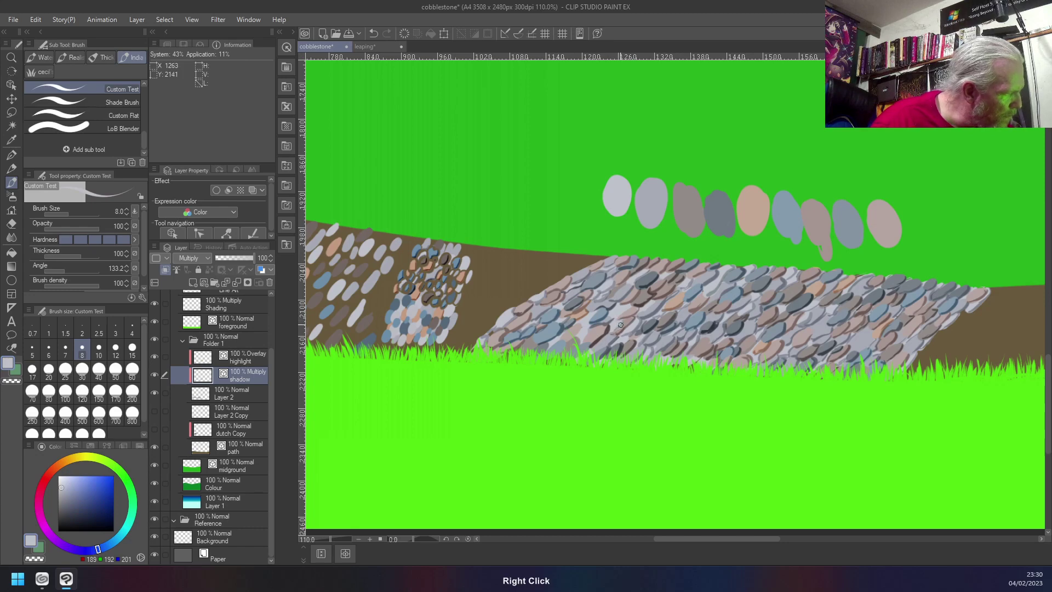
pyautogui.rightClick(618, 308)
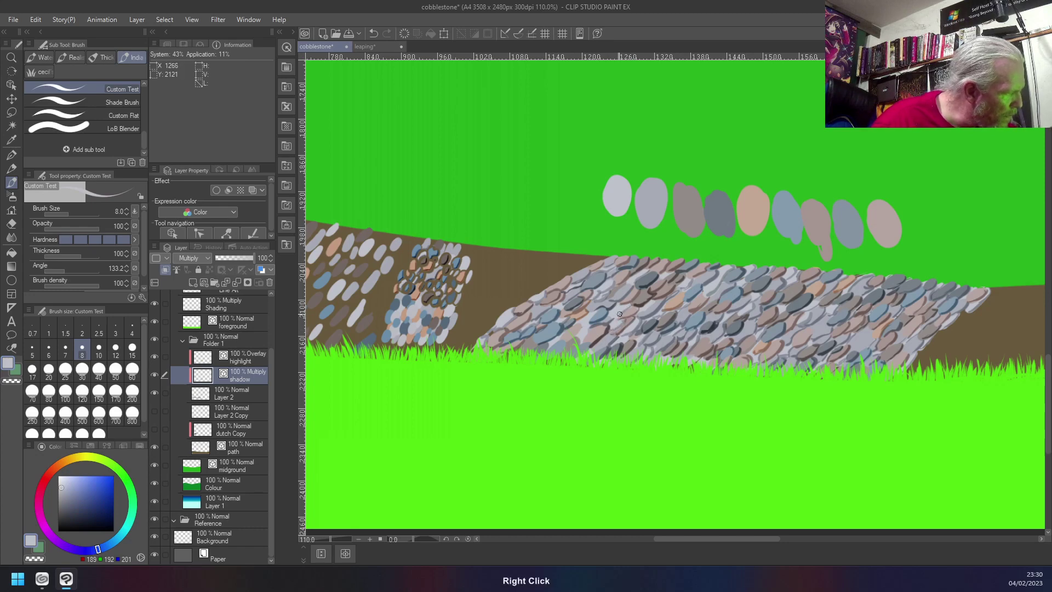
# - Shade the pale and pinkish stones down-left of the patch's middle, beside the already shaded left section, with sampled colours
pyautogui.rightClick(581, 324)
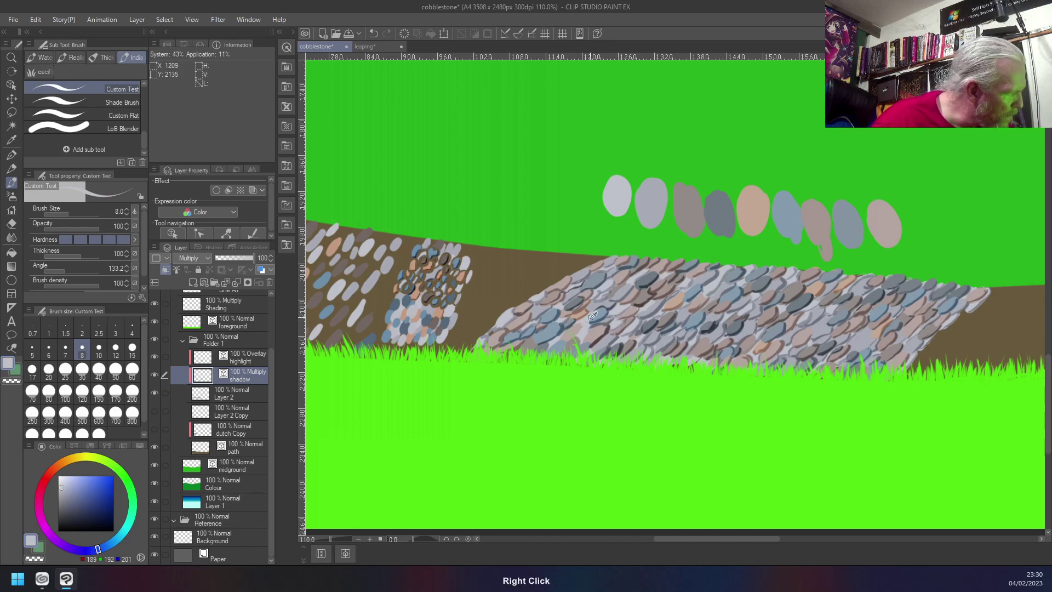
pyautogui.rightClick(583, 331)
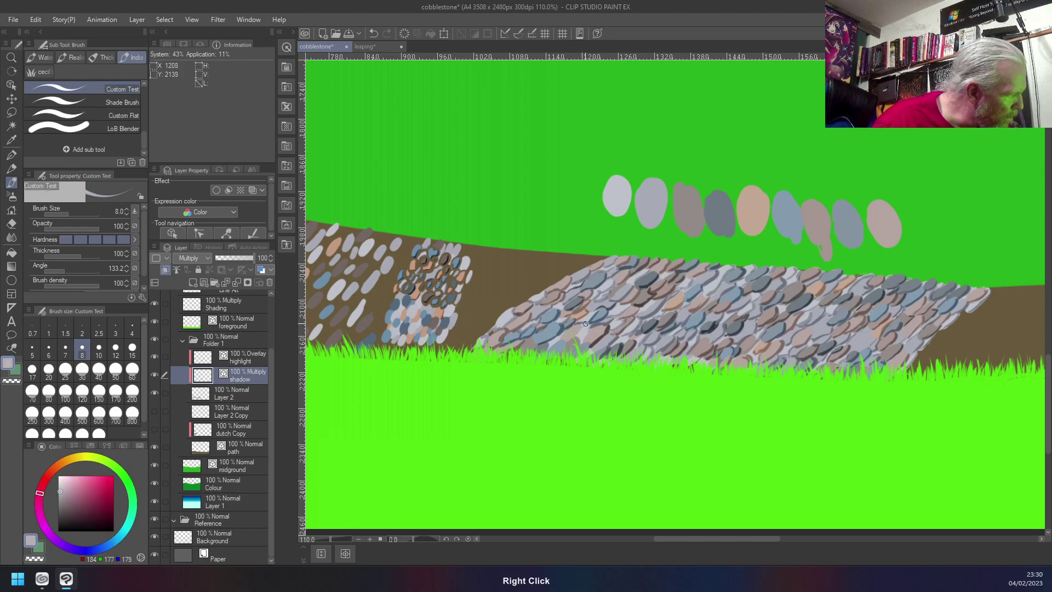
pyautogui.rightClick(571, 337)
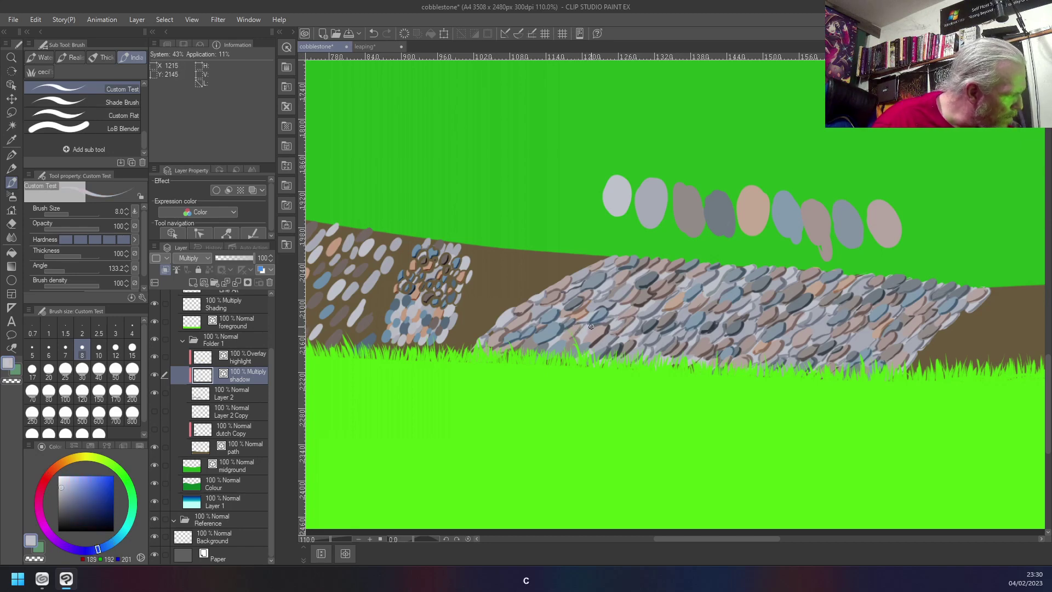
pyautogui.rightClick(577, 326)
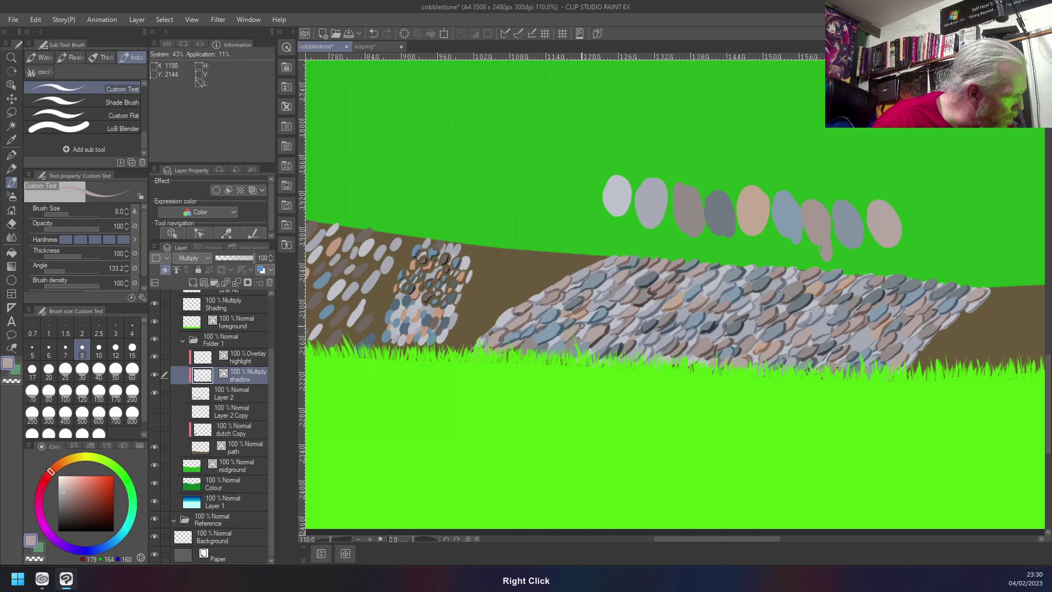
# - Add shadows to the blue and pale stones above the grass at the path section's lower-left end, sampling each colour
pyautogui.rightClick(560, 341)
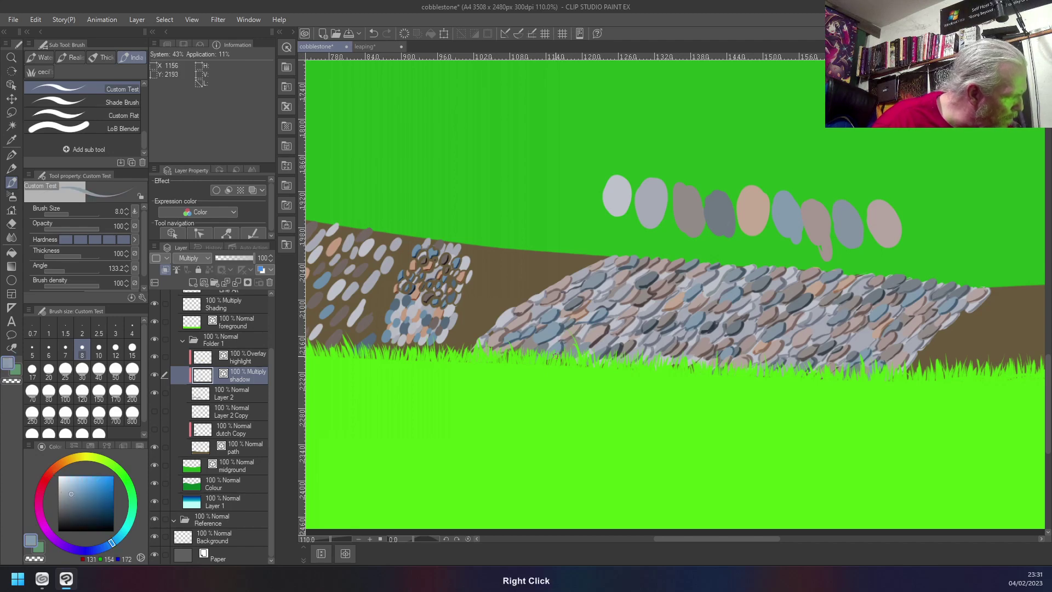
pyautogui.rightClick(586, 345)
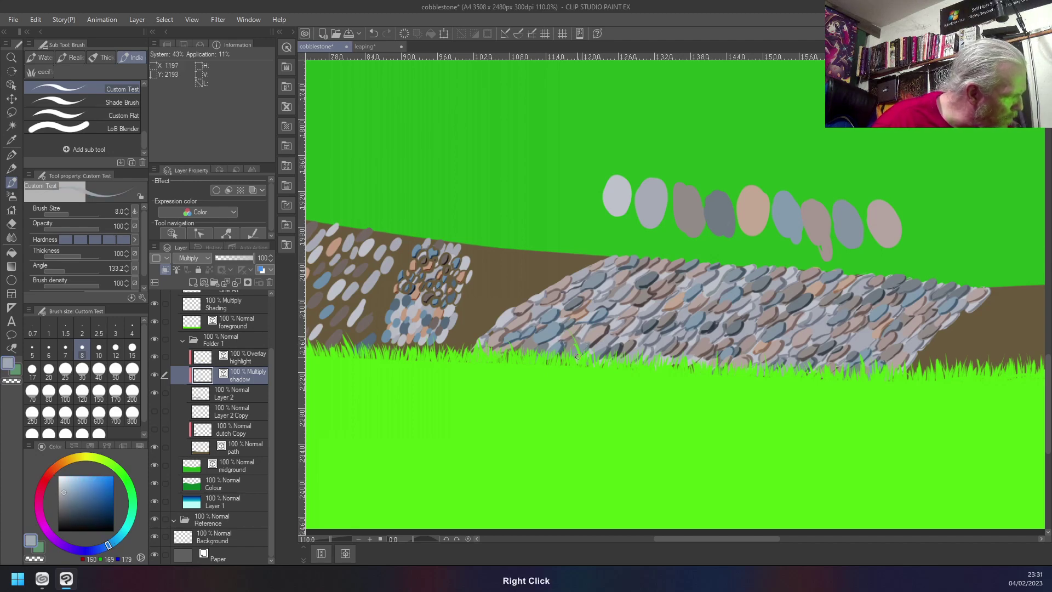
pyautogui.rightClick(542, 345)
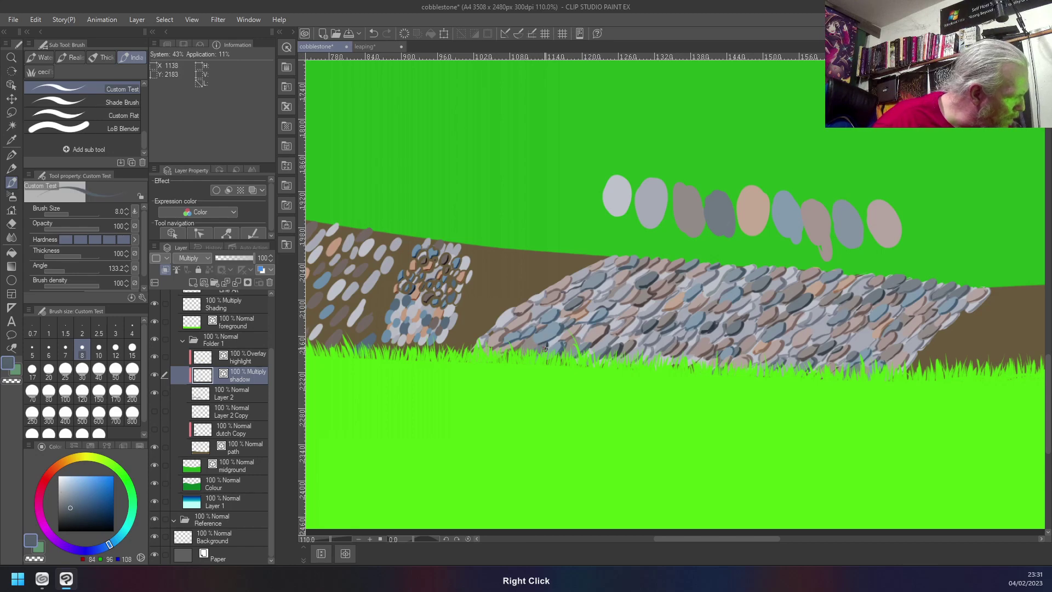
pyautogui.rightClick(555, 341)
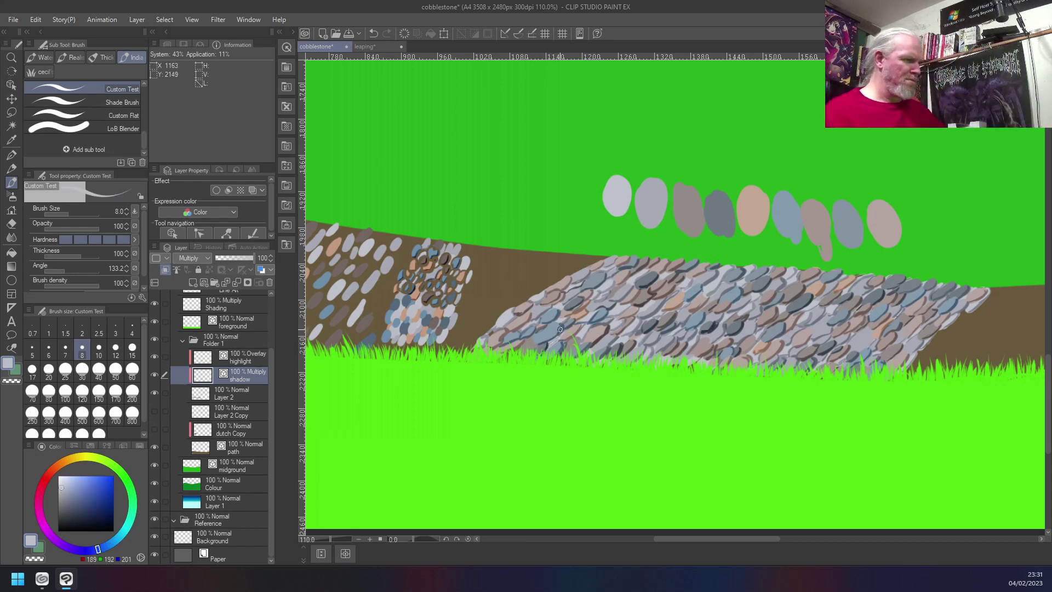
# - Touch up missed shadows on the pale and pinkish stones in the patch's middle and just above the grass, sampling each colour
pyautogui.hotkey('ctrl', '0')
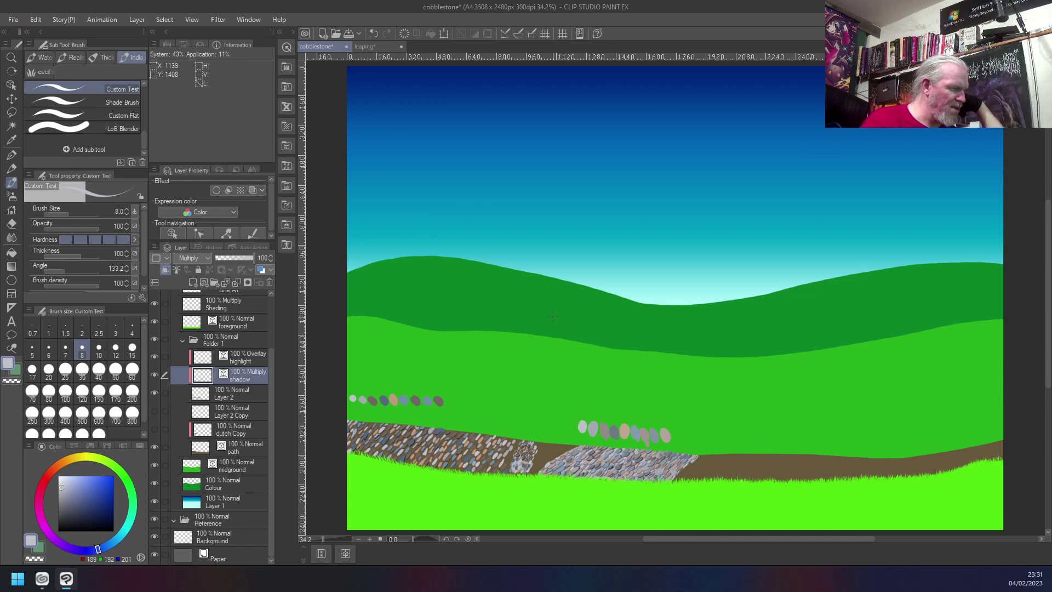
pyautogui.scroll(2, 660, 511)
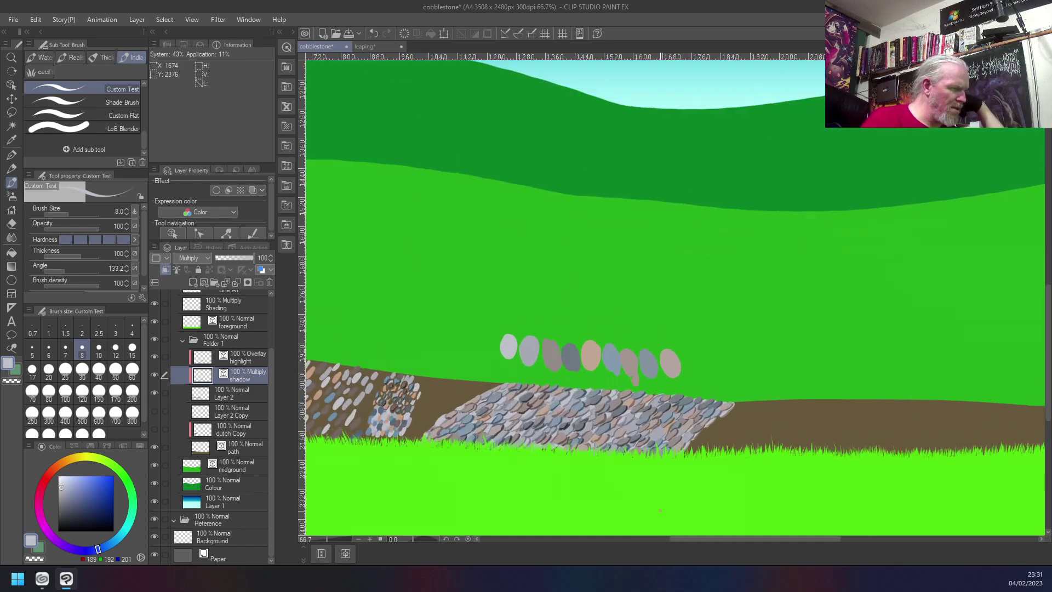
pyautogui.scroll(2, 660, 510)
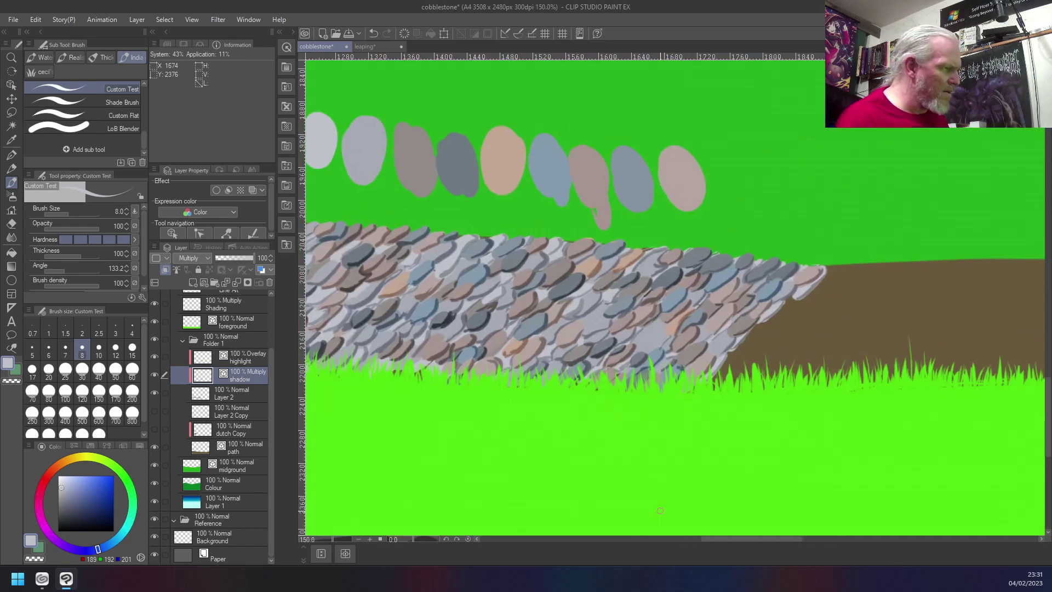
pyautogui.rightClick(660, 334)
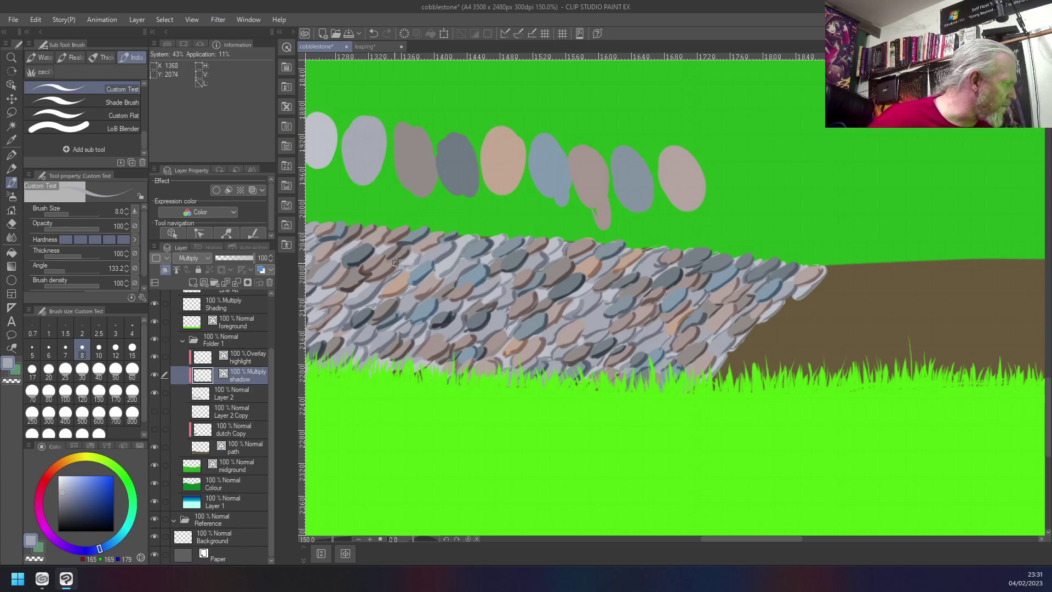
pyautogui.rightClick(366, 286)
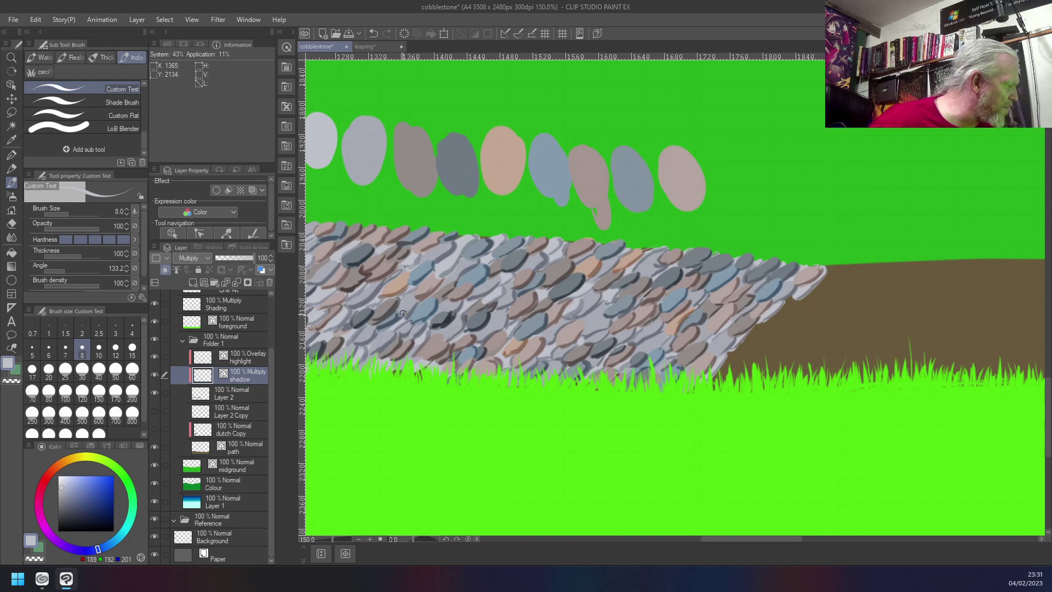
pyautogui.rightClick(378, 358)
pyautogui.rightClick(407, 364)
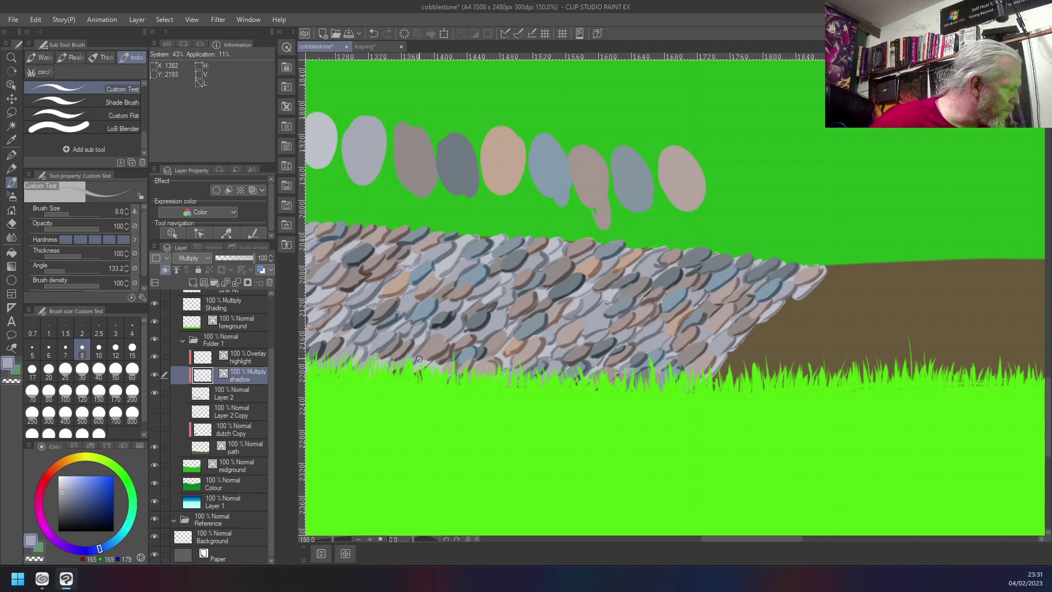
pyautogui.rightClick(421, 359)
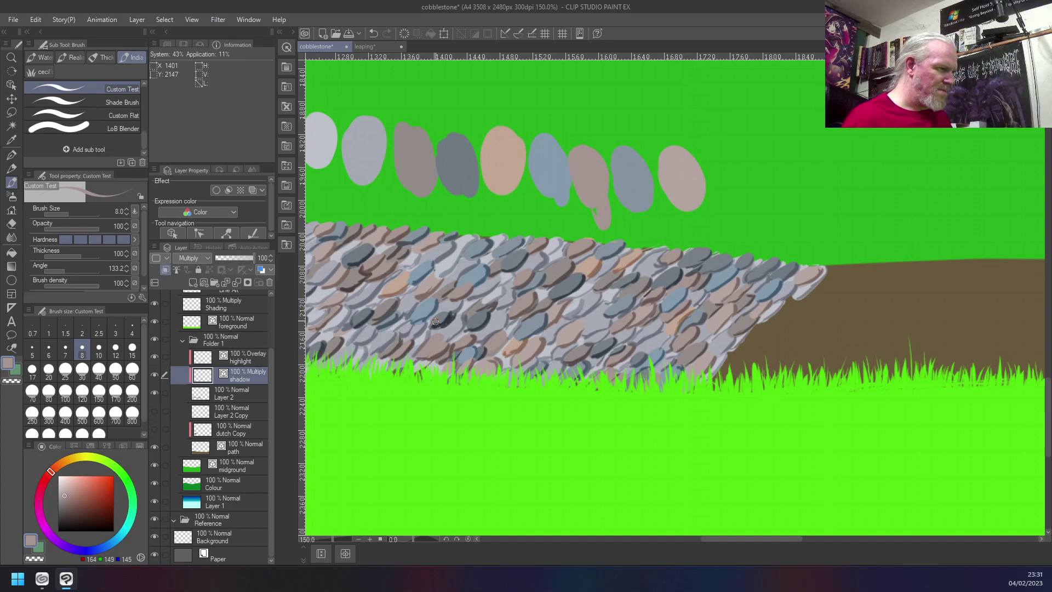
# - On Layer 2, sketch steep light-direction strokes in dark yellow (RGB 194, 185, 30) down across the hills above the path
pyautogui.hotkey('ctrl', '0')
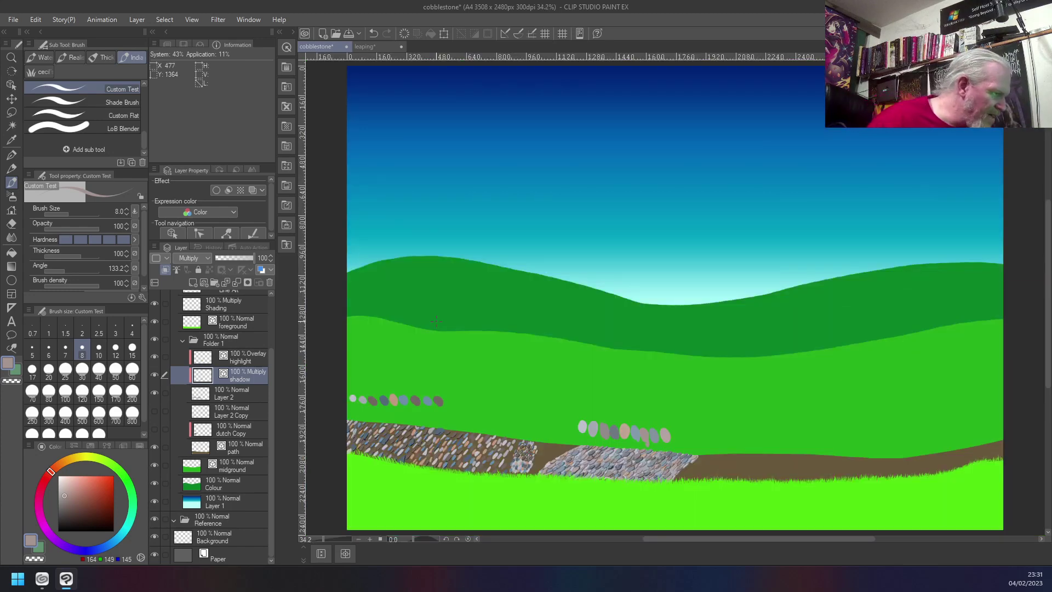
pyautogui.scroll(4, 594, 491)
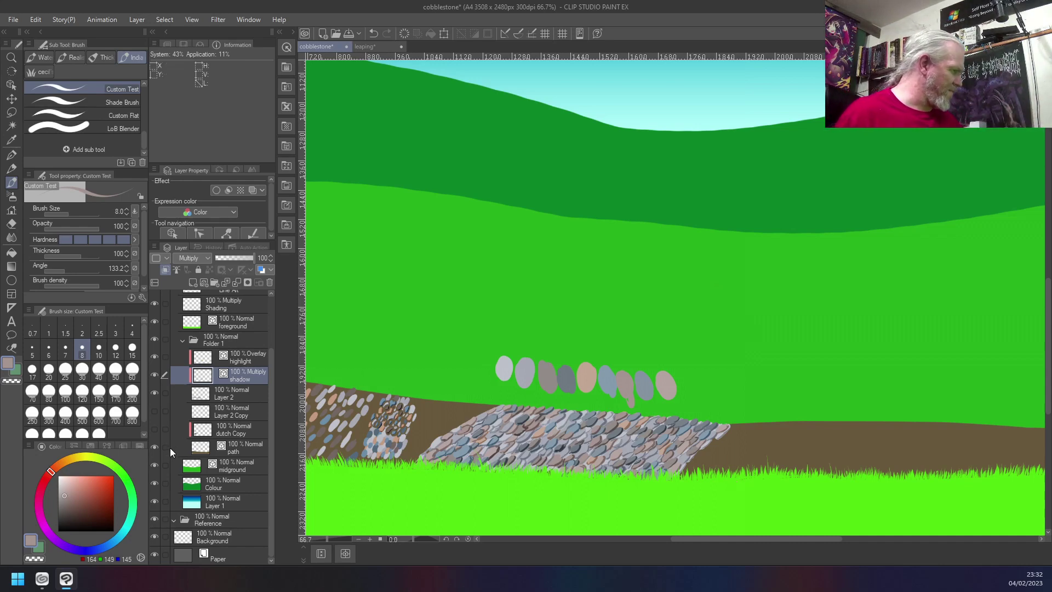
pyautogui.click(235, 392)
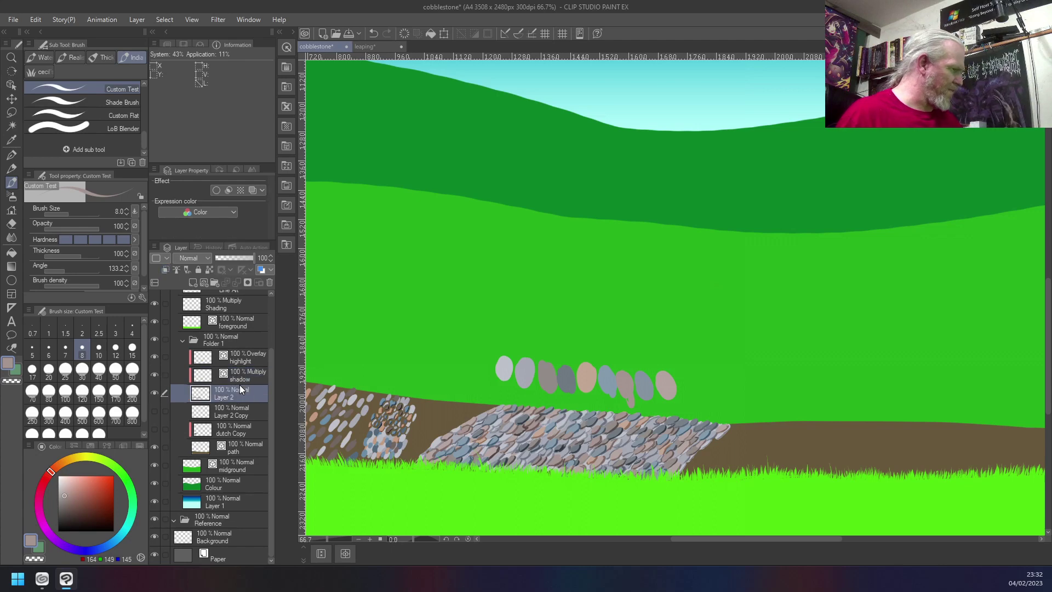
pyautogui.click(83, 457)
pyautogui.click(105, 489)
pyautogui.moveTo(345, 100); pyautogui.dragTo(537, 288)
pyautogui.moveTo(459, 181); pyautogui.dragTo(536, 287)
pyautogui.moveTo(422, 211); pyautogui.dragTo(535, 285)
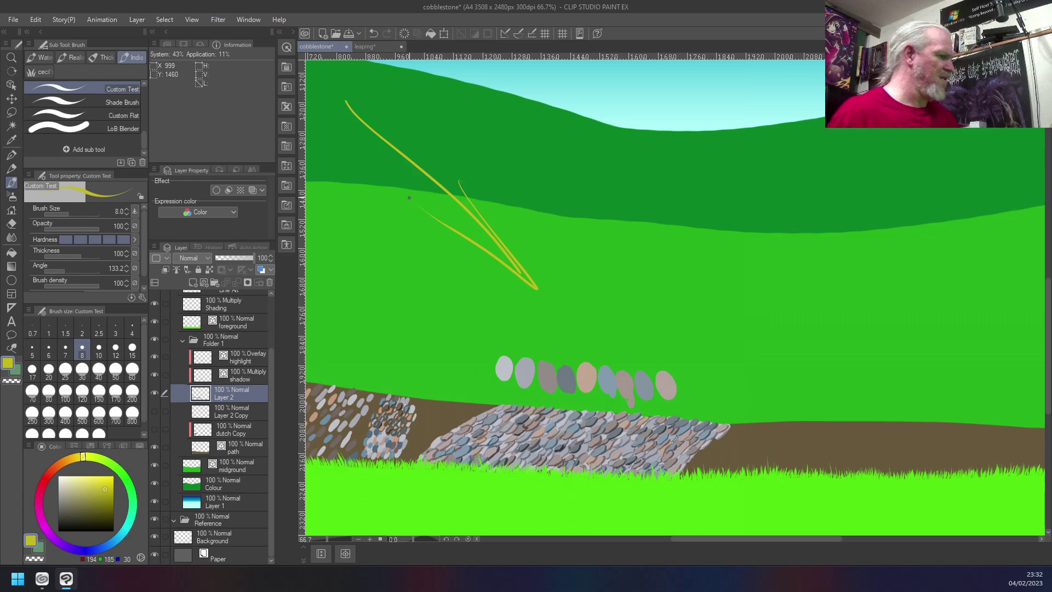
# - Sketch shallower yellow light strokes descending toward the stone swatches, plus short converging strokes to their upper right
pyautogui.moveTo(405, 323); pyautogui.dragTo(619, 367)
pyautogui.moveTo(374, 264); pyautogui.dragTo(545, 334)
pyautogui.moveTo(334, 259); pyautogui.dragTo(567, 339)
pyautogui.moveTo(405, 278)
pyautogui.mouseDown()
pyautogui.moveTo(555, 340)
pyautogui.moveTo(463, 332)
pyautogui.mouseUp()
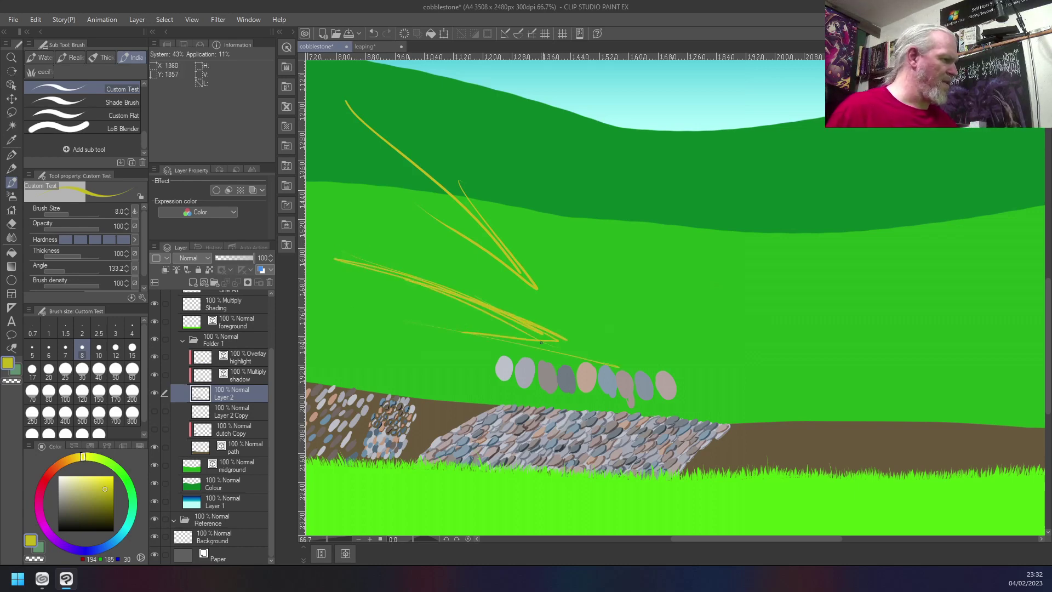
pyautogui.moveTo(775, 342)
pyautogui.mouseDown()
pyautogui.moveTo(836, 289)
pyautogui.moveTo(725, 340)
pyautogui.moveTo(680, 253)
pyautogui.mouseUp()
pyautogui.moveTo(768, 318)
pyautogui.mouseDown()
pyautogui.moveTo(748, 287)
pyautogui.moveTo(710, 294)
pyautogui.mouseUp()
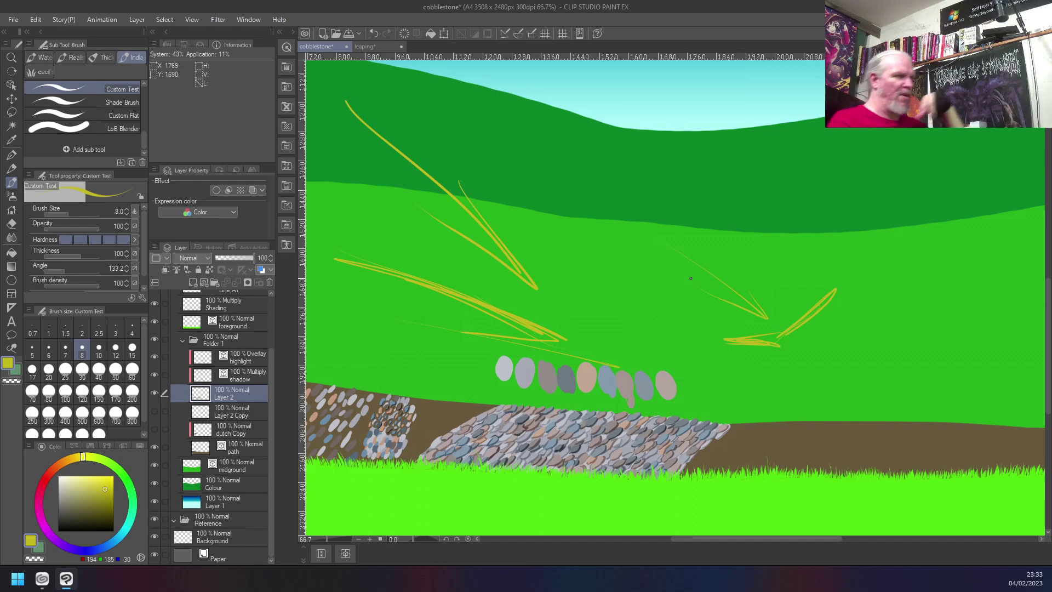
# - Examine the shaded cobblestones up close and compare the patch with the rest of the path and scene
pyautogui.scroll(-2, 813, 283)
pyautogui.scroll(-1, 915, 425)
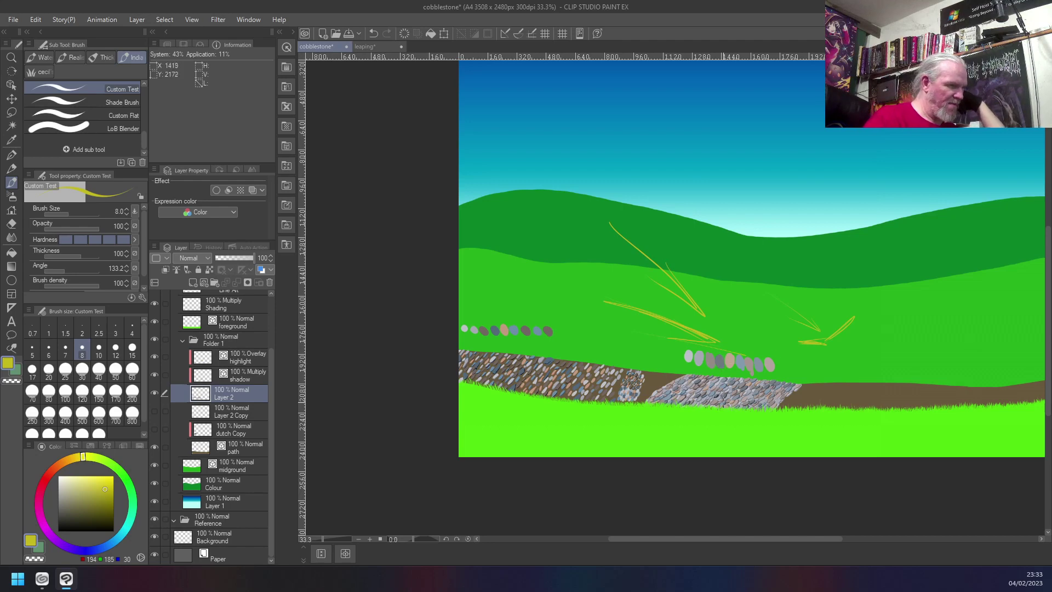
pyautogui.scroll(6, 722, 403)
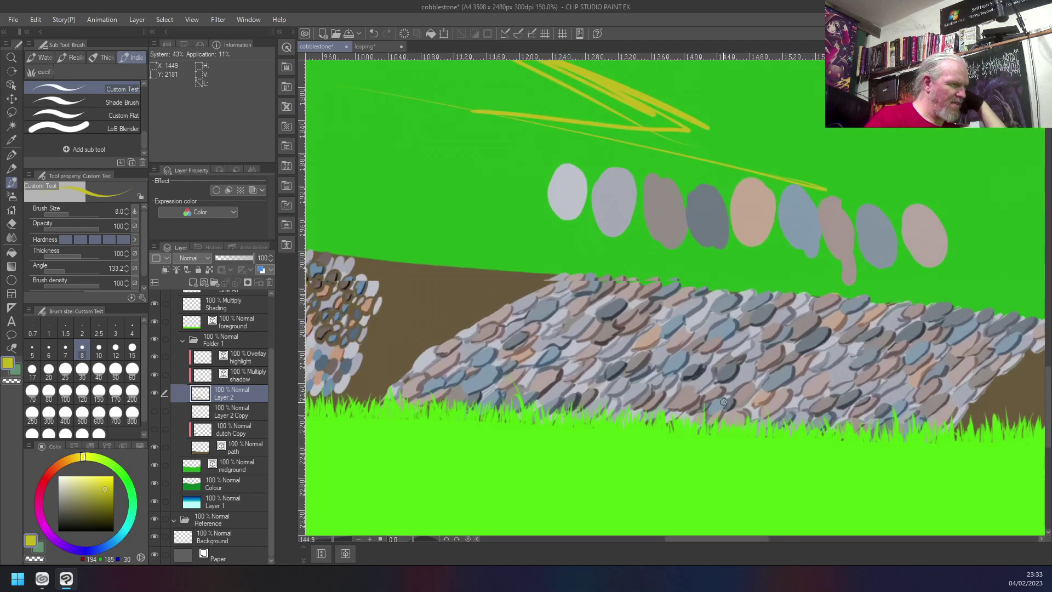
pyautogui.scroll(1, 723, 403)
pyautogui.scroll(4, 724, 403)
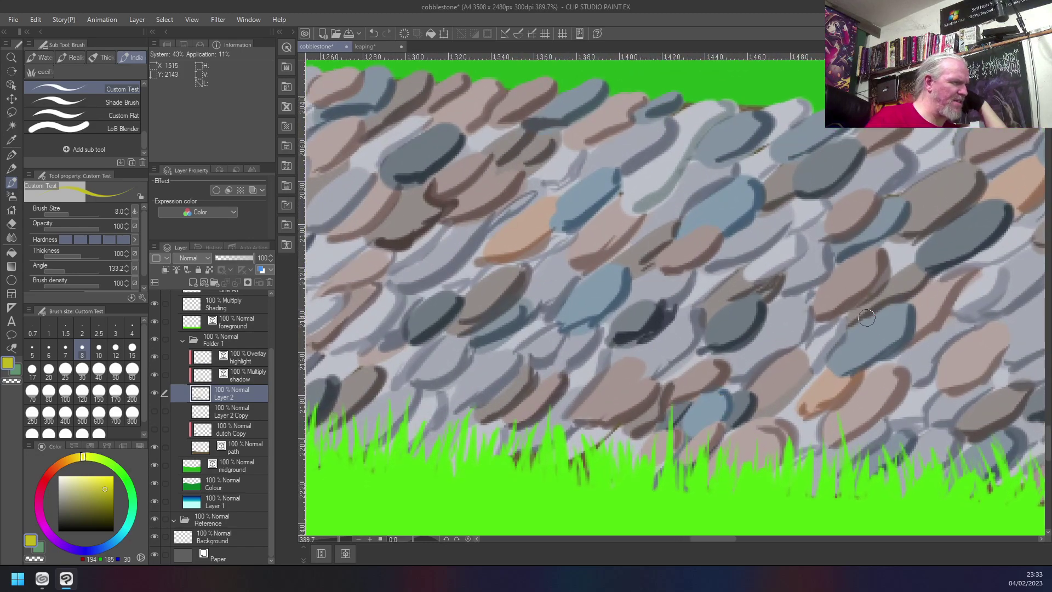
pyautogui.scroll(-8, 866, 317)
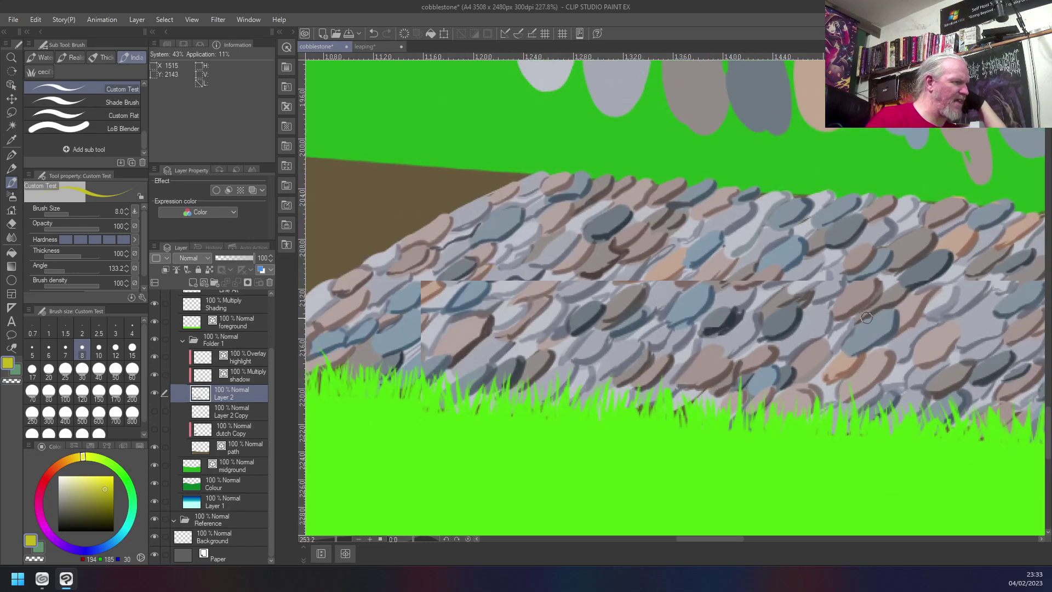
pyautogui.scroll(-2, 885, 361)
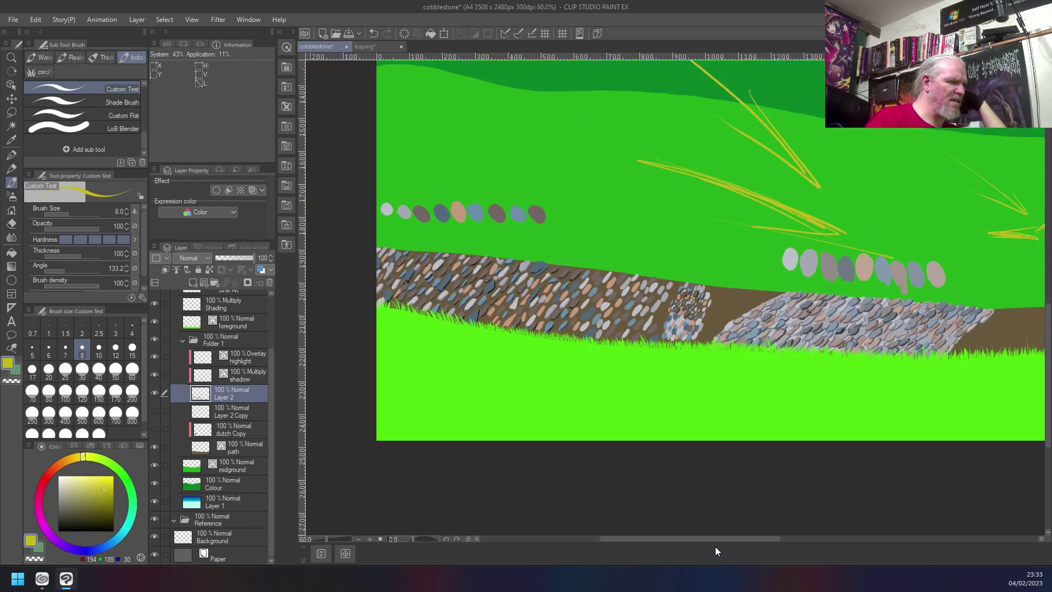
pyautogui.moveTo(715, 540); pyautogui.dragTo(780, 540)
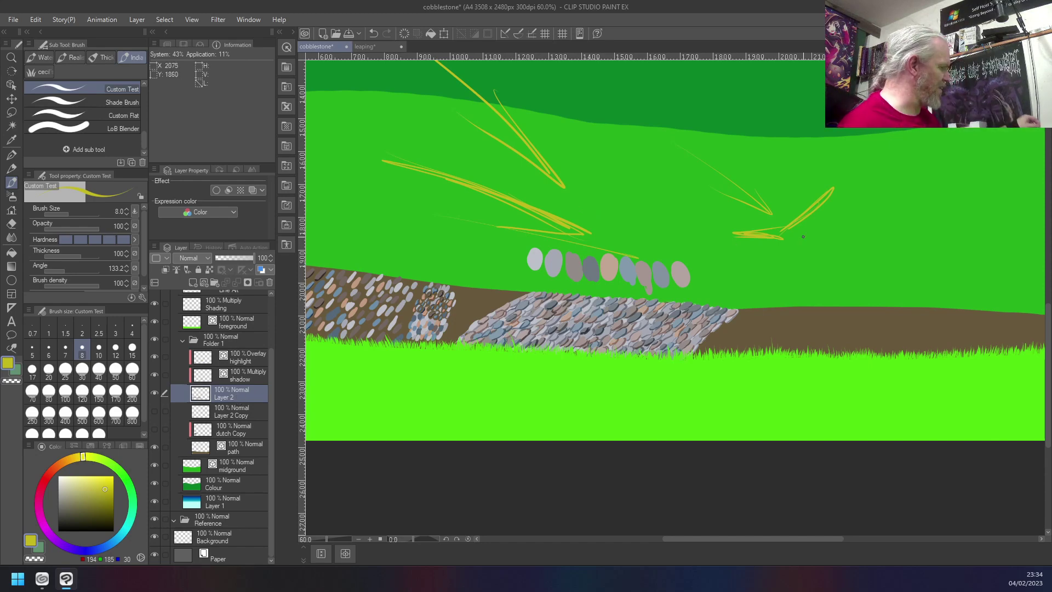
# - Lasso both rows of colour swatches and the yellow light strokes, and cut and paste them to a new layer above Layer 2
pyautogui.scroll(-2, 814, 207)
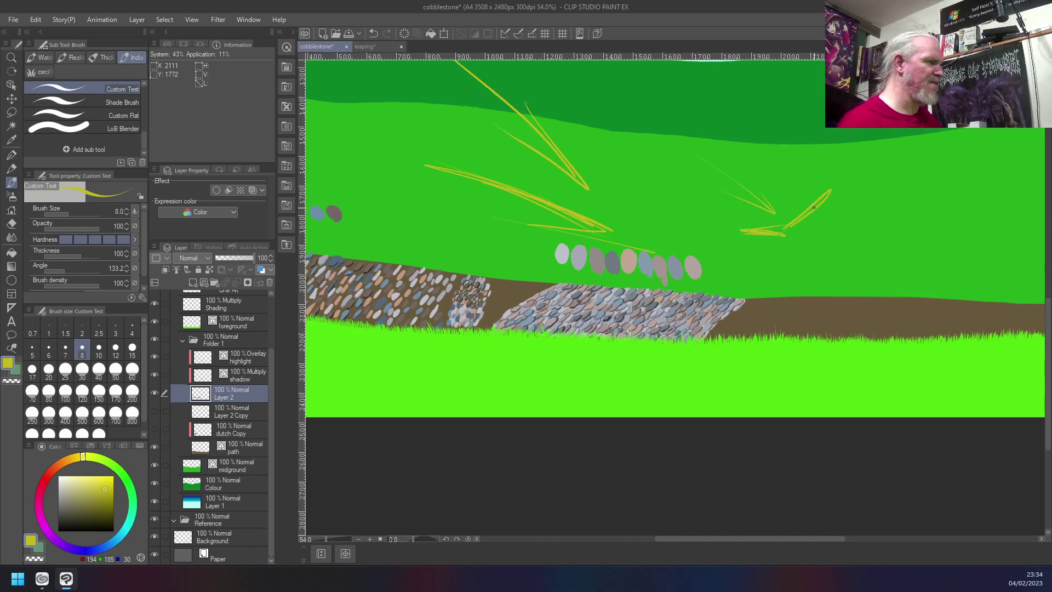
pyautogui.scroll(-2, 814, 208)
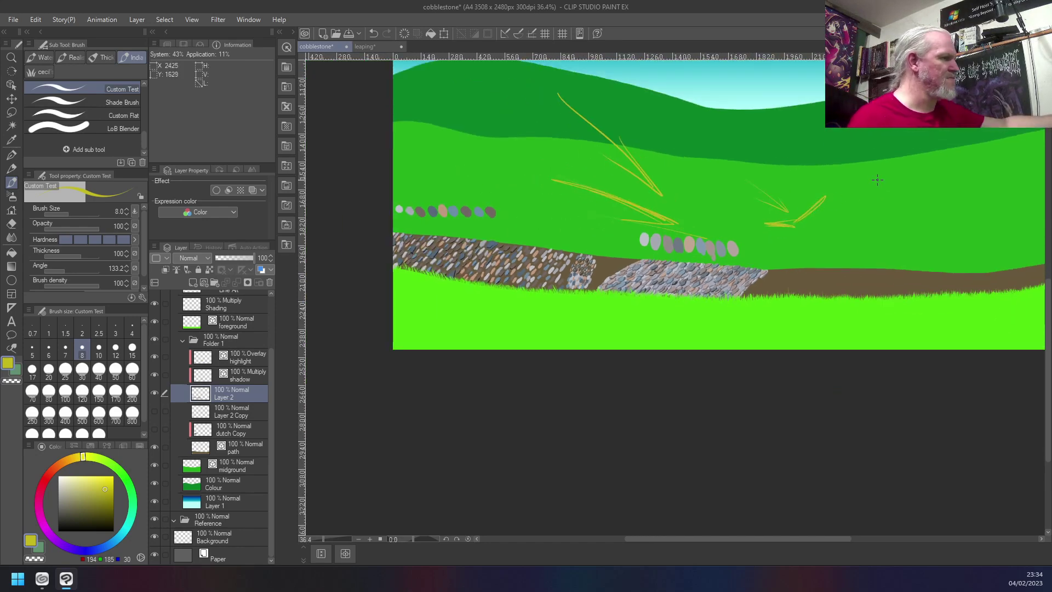
pyautogui.scroll(1, 878, 179)
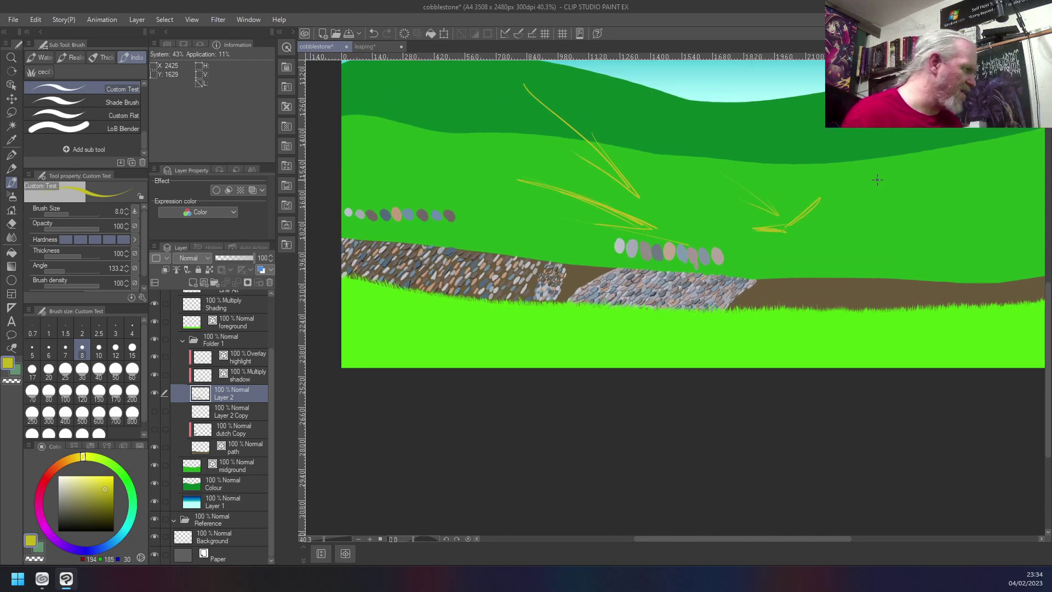
pyautogui.press('m')
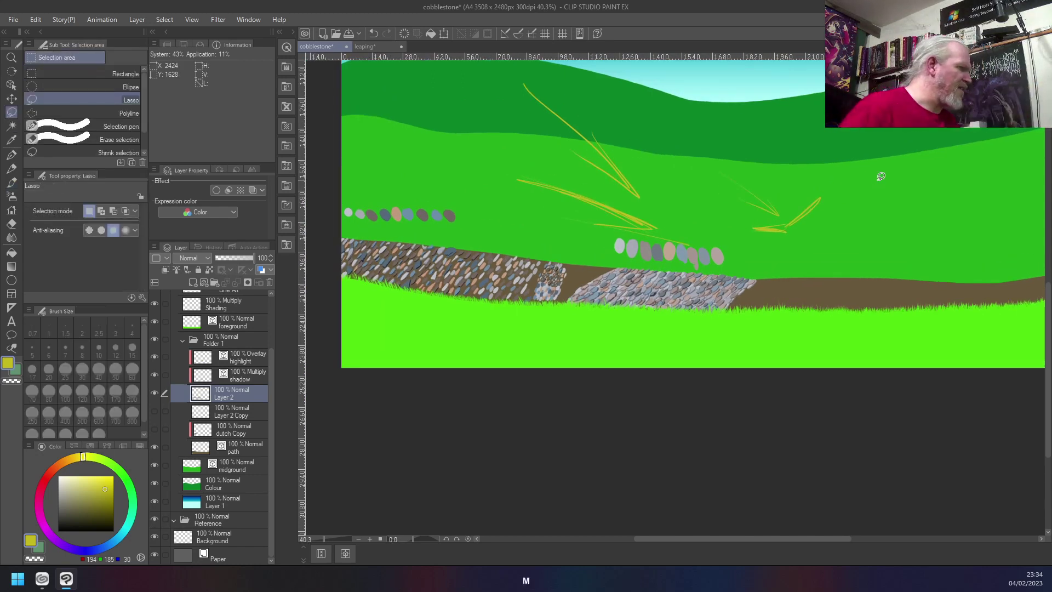
pyautogui.moveTo(338, 227)
pyautogui.mouseDown()
pyautogui.moveTo(739, 270)
pyautogui.moveTo(794, 262)
pyautogui.moveTo(849, 227)
pyautogui.moveTo(803, 163)
pyautogui.moveTo(521, 70)
pyautogui.moveTo(443, 79)
pyautogui.moveTo(336, 122)
pyautogui.moveTo(327, 168)
pyautogui.moveTo(340, 229)
pyautogui.mouseUp()
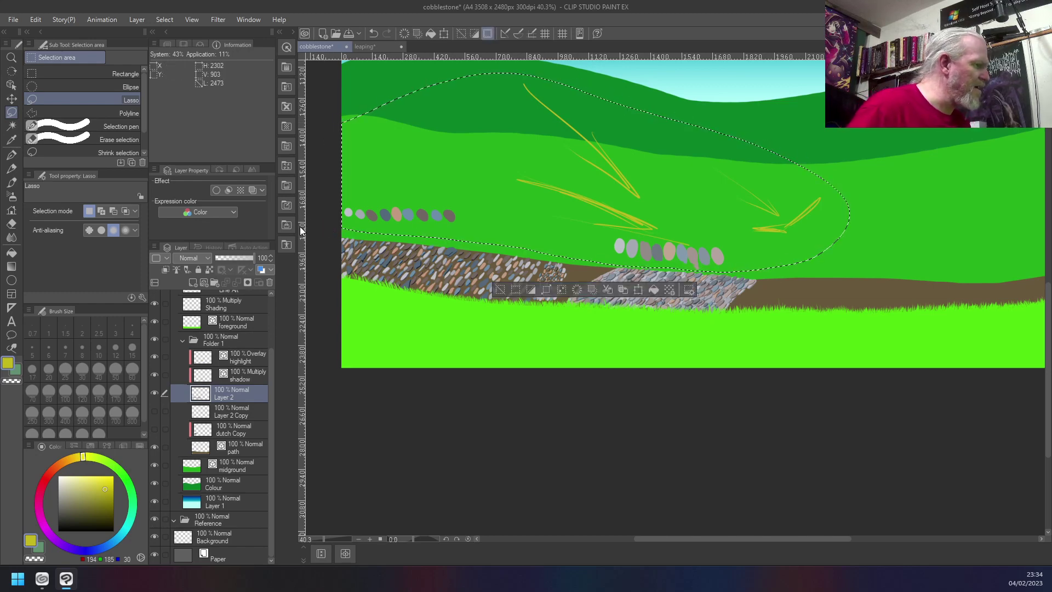
pyautogui.click(607, 291)
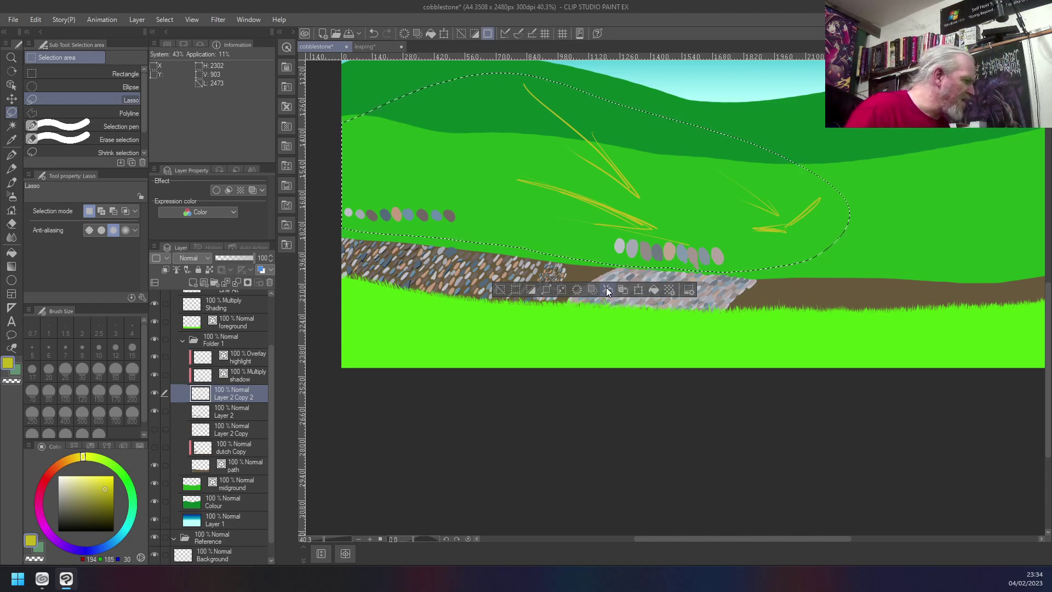
# - Toggle the visibility of the pasted layer to check the separation of swatches and strokes, and inspect the stones without it
pyautogui.click(157, 394)
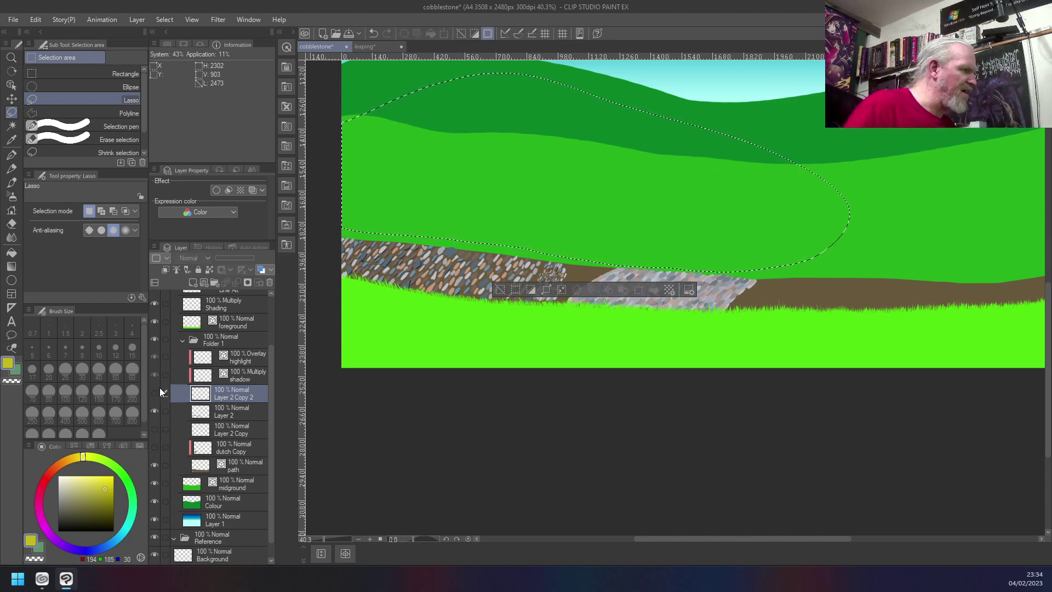
pyautogui.click(155, 394)
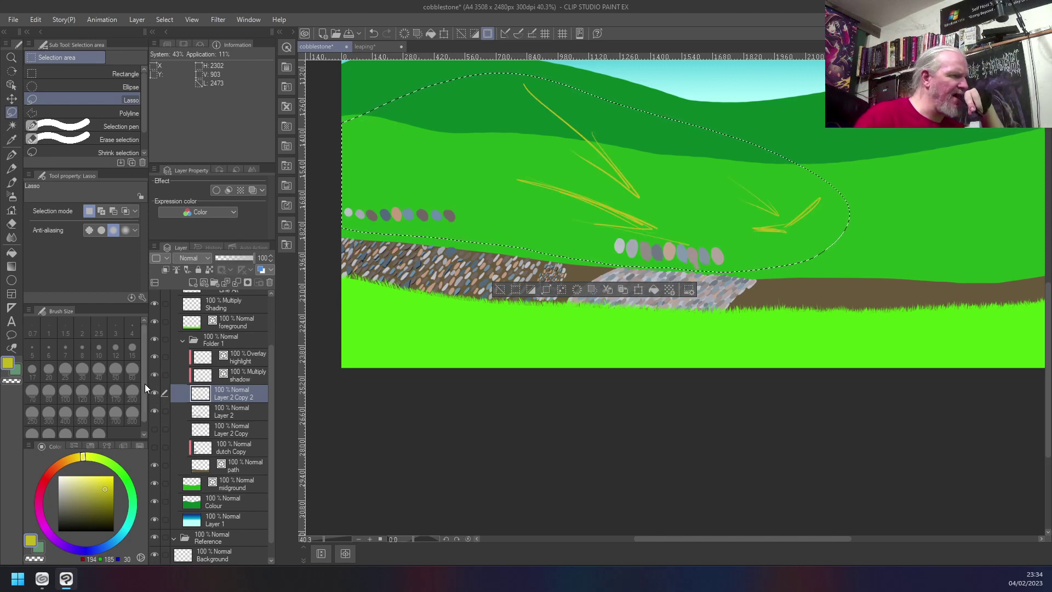
pyautogui.click(156, 393)
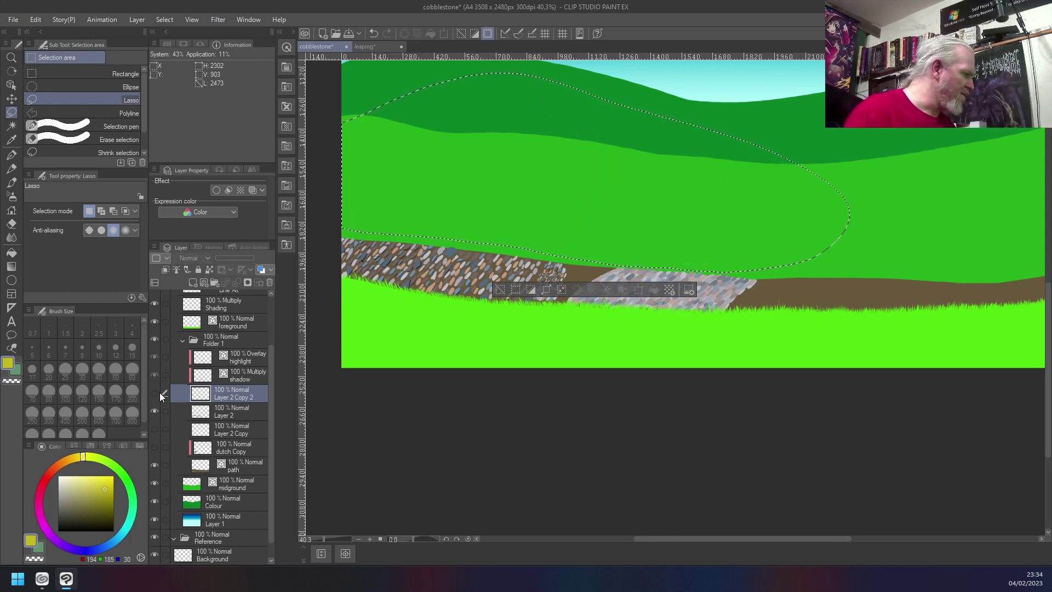
pyautogui.scroll(5, 705, 348)
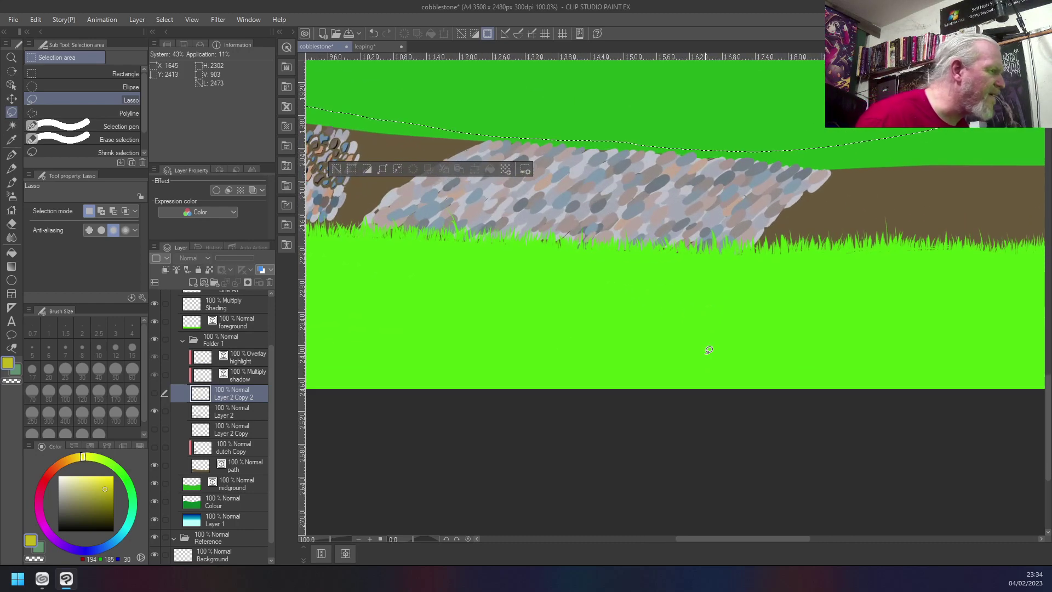
pyautogui.scroll(-5, 709, 350)
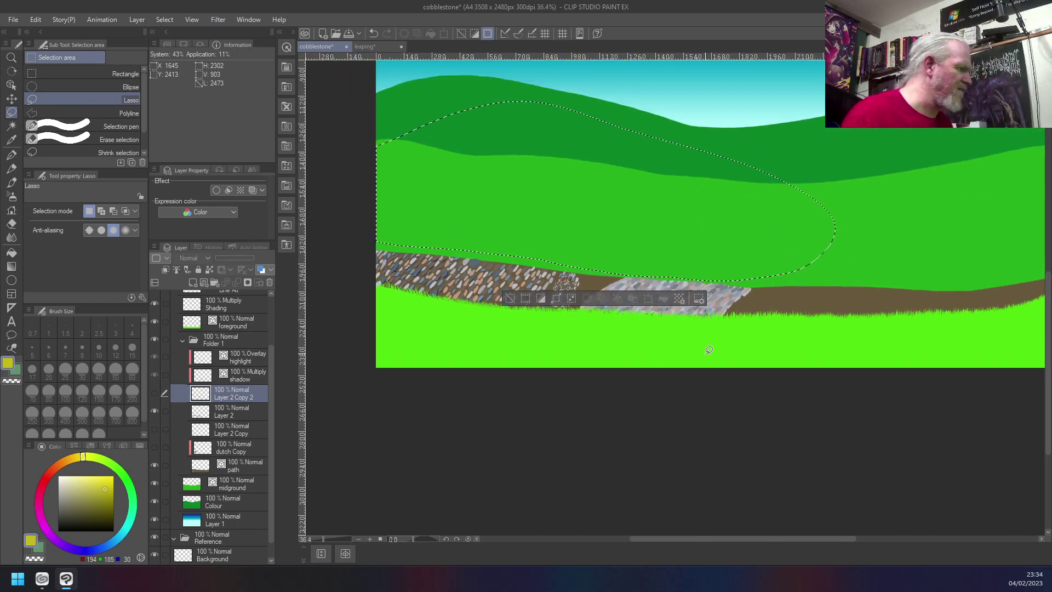
# - Rename the pasted swatch and stroke layer as "Palette and Light" and hide it
pyautogui.click(154, 393)
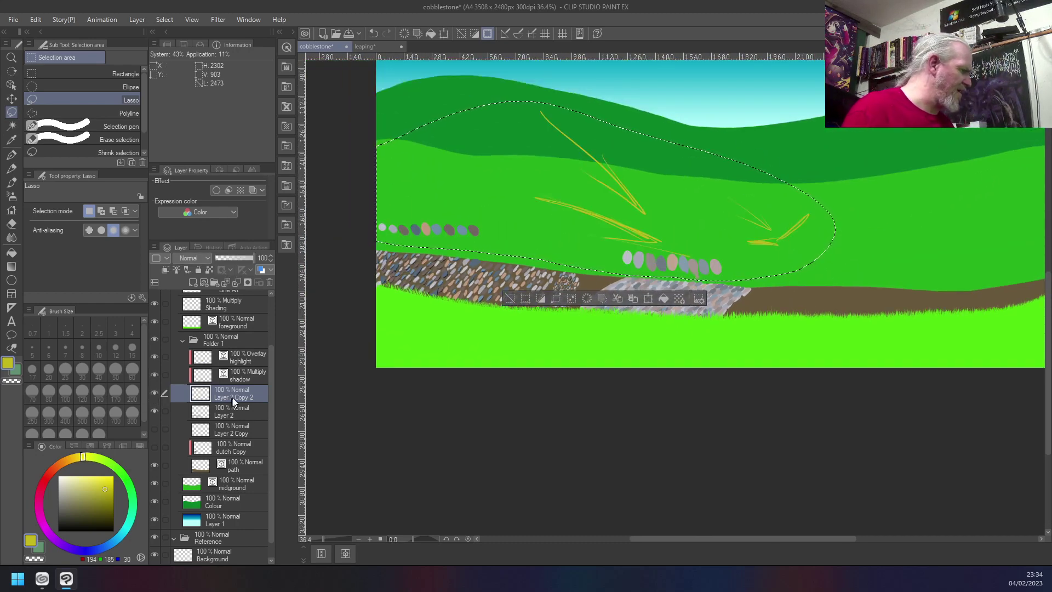
pyautogui.doubleClick(240, 403)
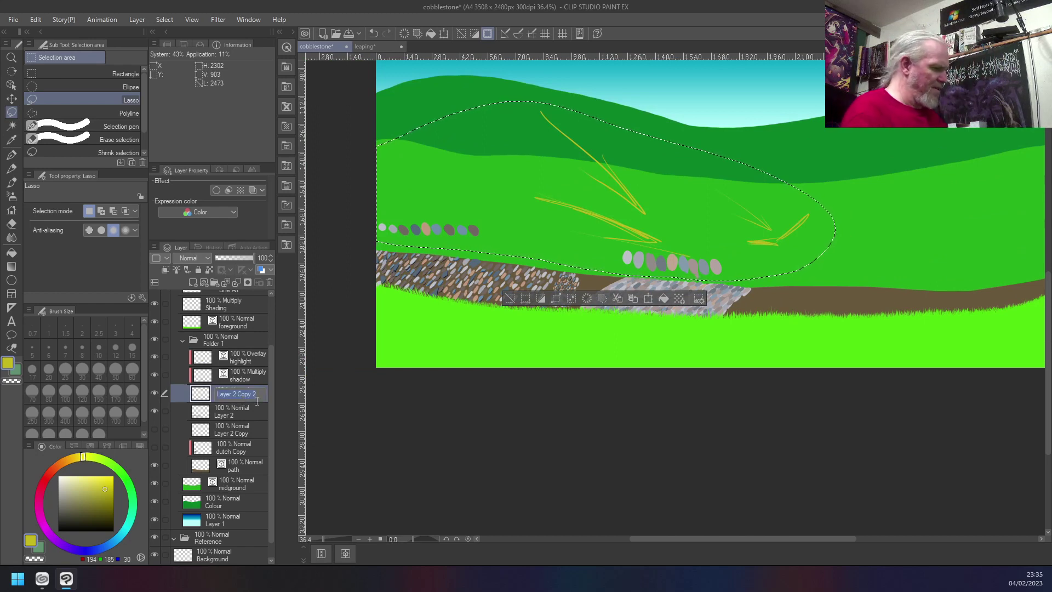
pyautogui.write('Palette')
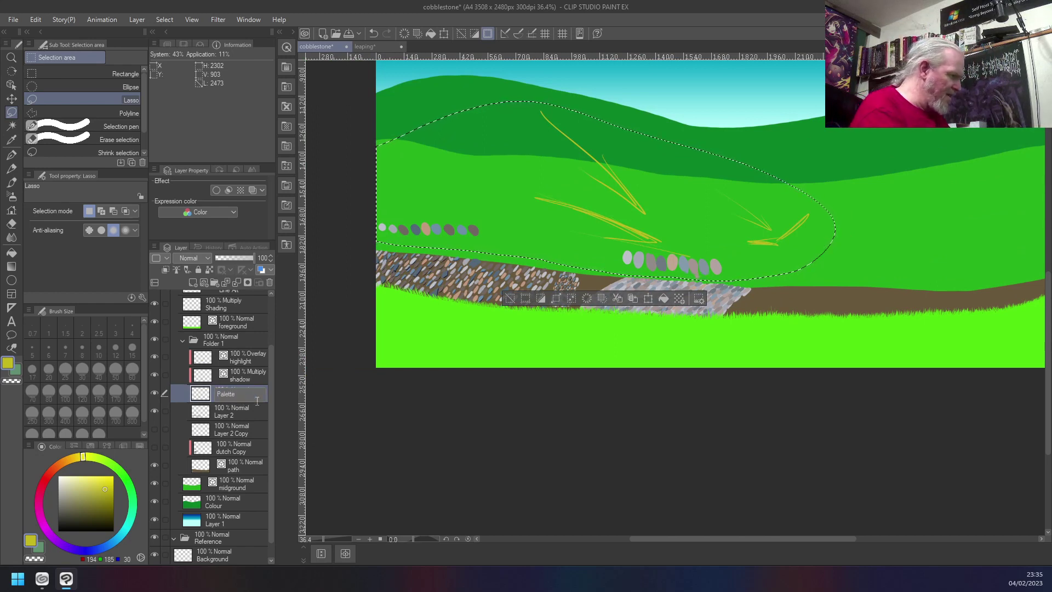
pyautogui.write(' and Light')
pyautogui.press('Return')
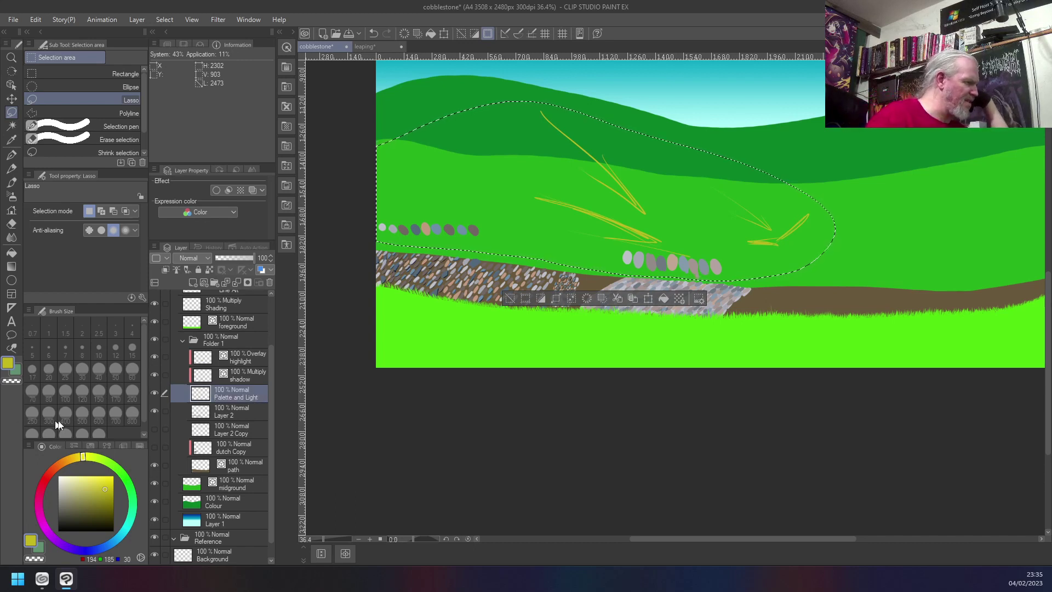
pyautogui.click(154, 393)
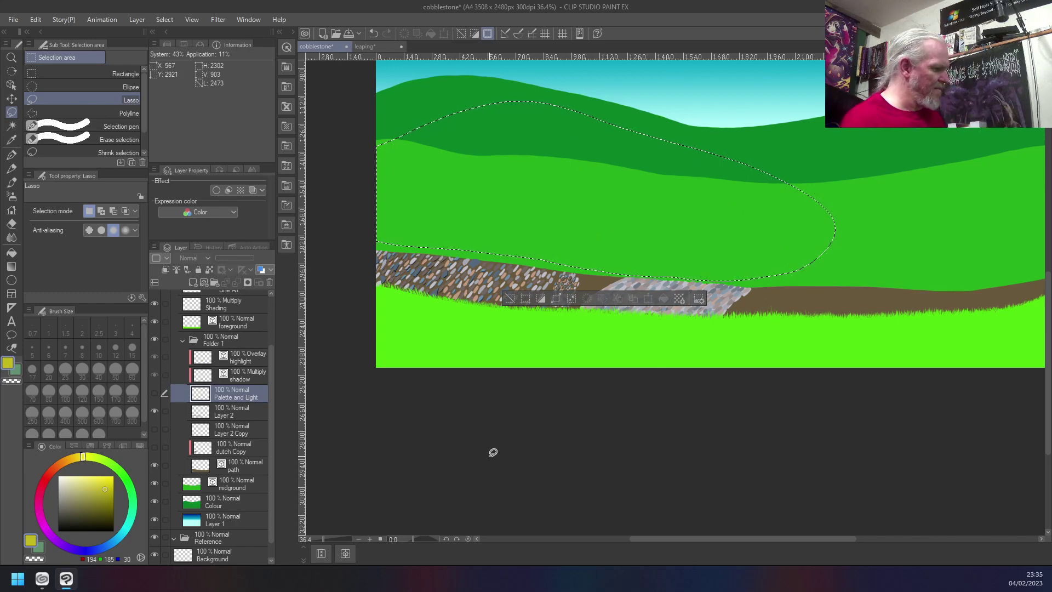
# - Clear the selection and move the Palette and Light layer above the Overlay highlight layer in Folder 1
pyautogui.hotkey('ctrl', 'd')
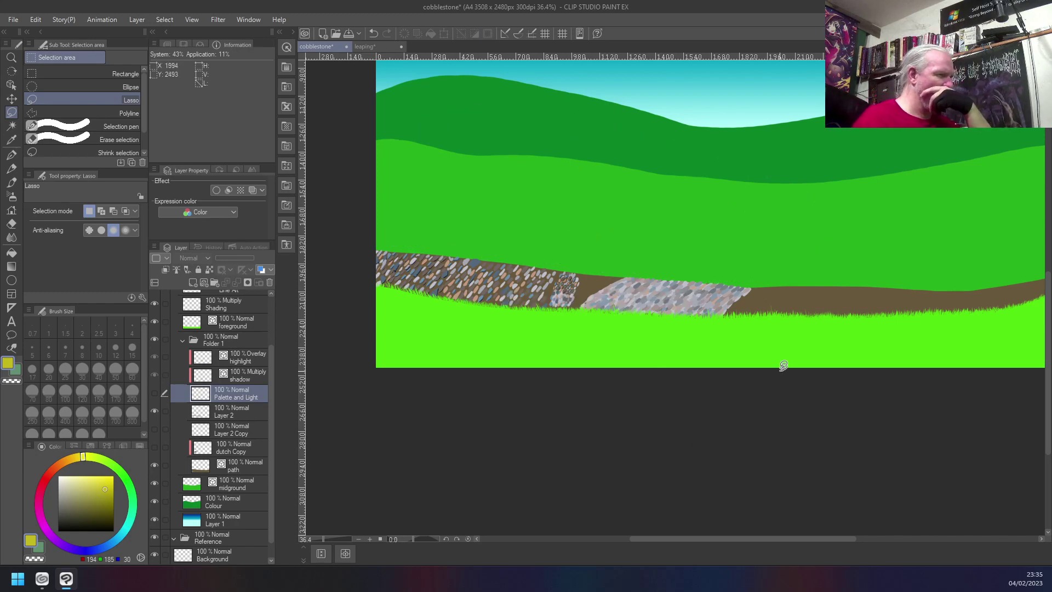
pyautogui.scroll(5, 654, 273)
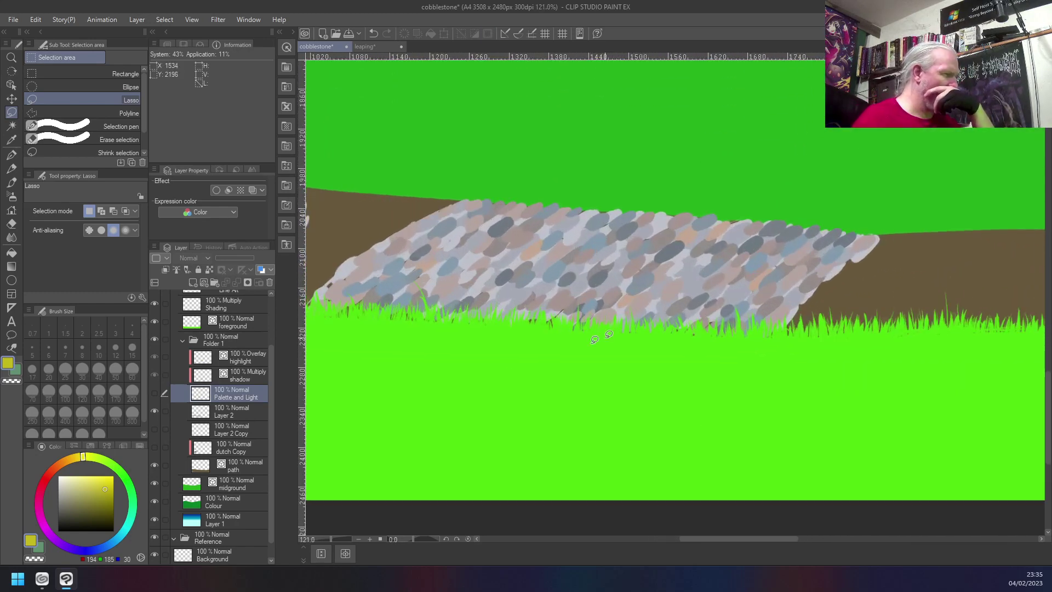
pyautogui.moveTo(248, 397); pyautogui.dragTo(244, 369)
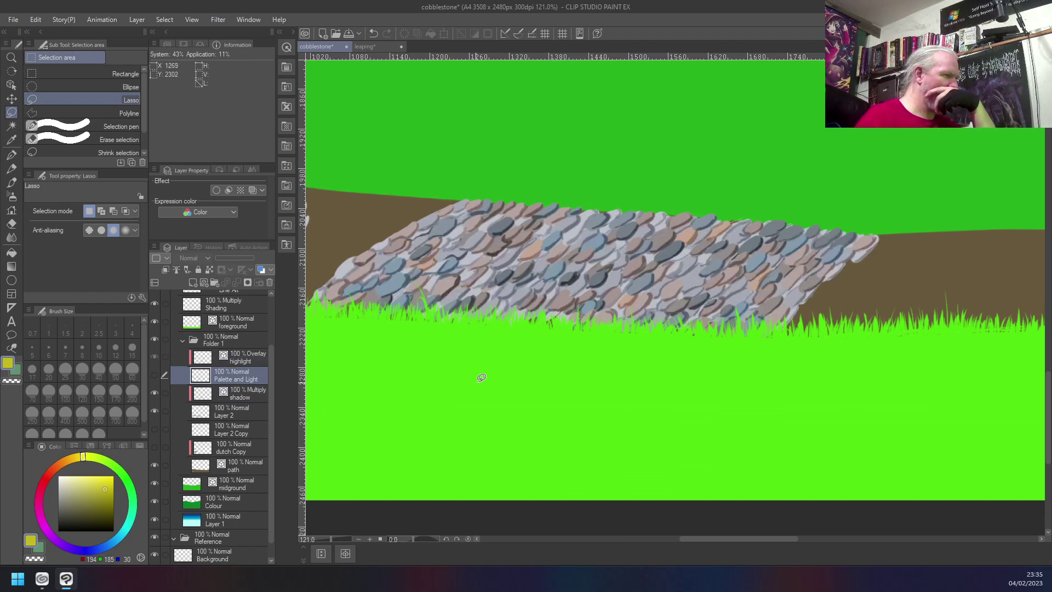
pyautogui.moveTo(251, 353); pyautogui.dragTo(249, 340)
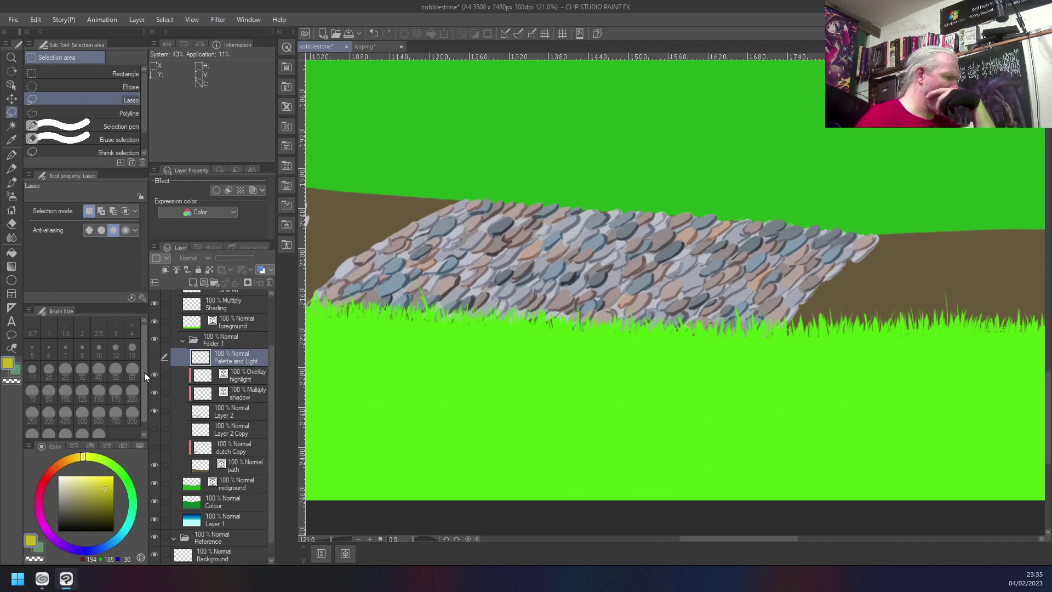
# - Toggle the Palette and Light layer's visibility to check it in its new position, leaving it hidden
pyautogui.scroll(-5, 433, 381)
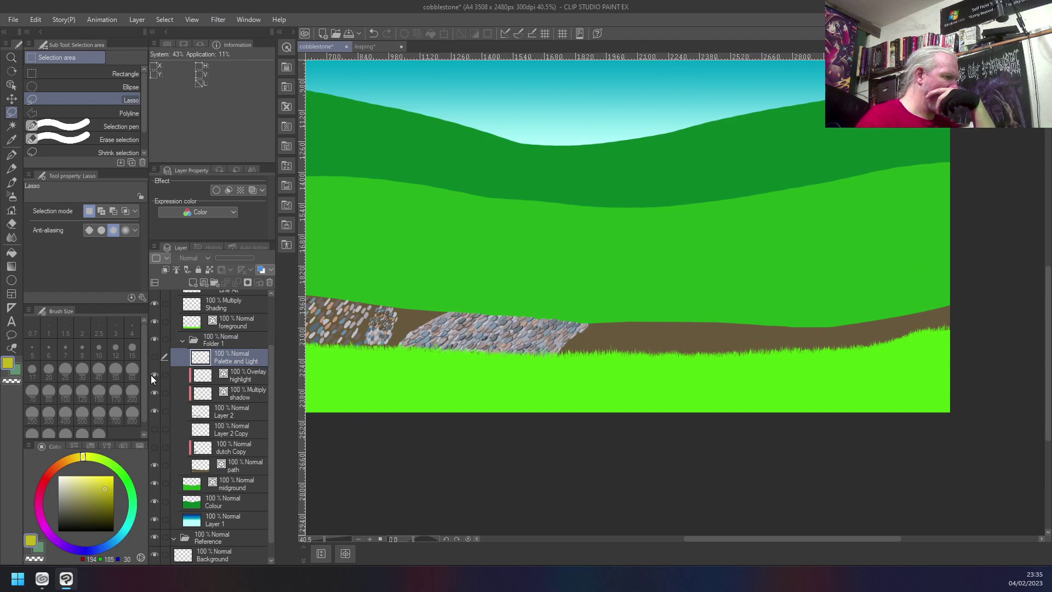
pyautogui.click(154, 358)
pyautogui.click(154, 358)
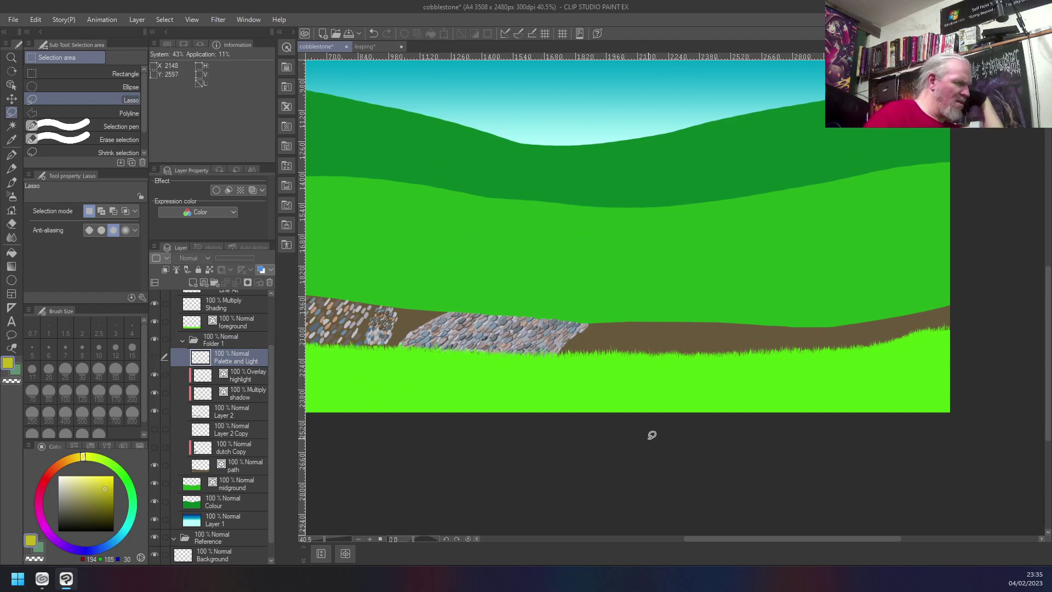
# - Toggle the Multiply shadow layer repeatedly to compare the cobblestone path with and without shading at scene scale
pyautogui.click(153, 394)
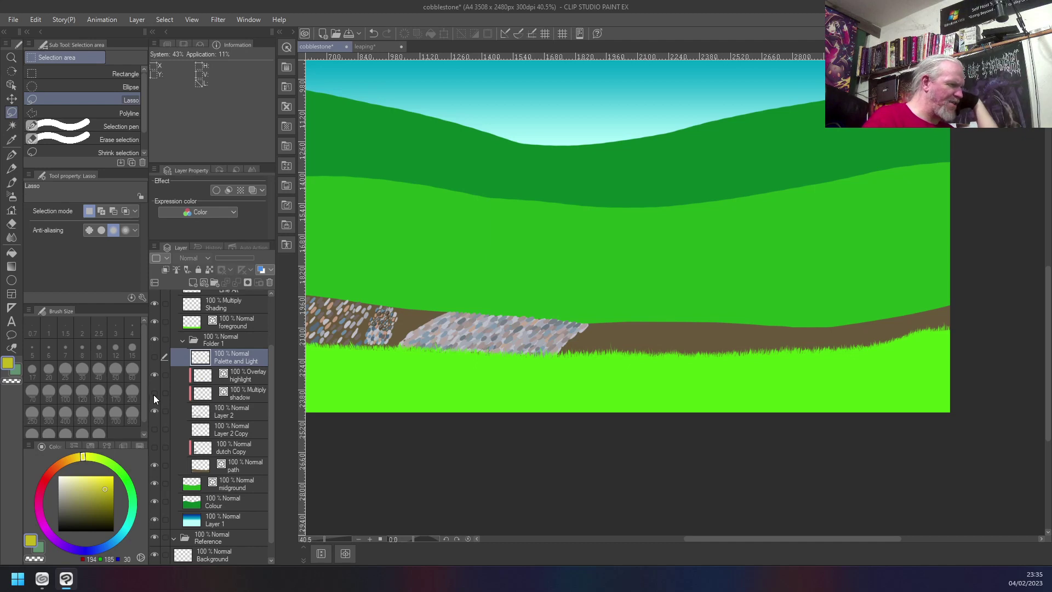
pyautogui.click(153, 394)
pyautogui.click(153, 395)
pyautogui.click(154, 394)
pyautogui.click(153, 395)
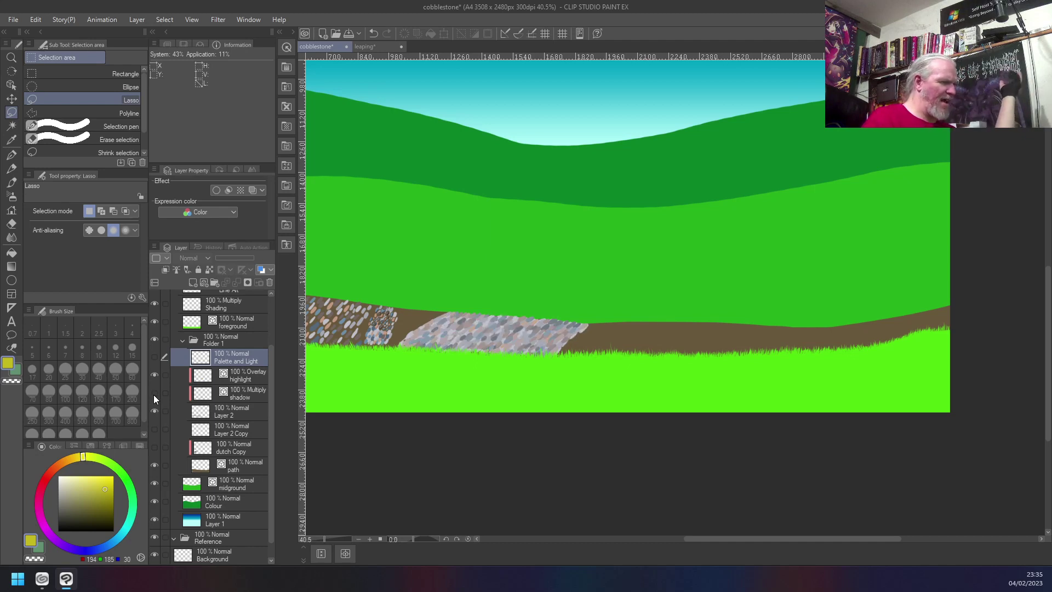
pyautogui.click(153, 395)
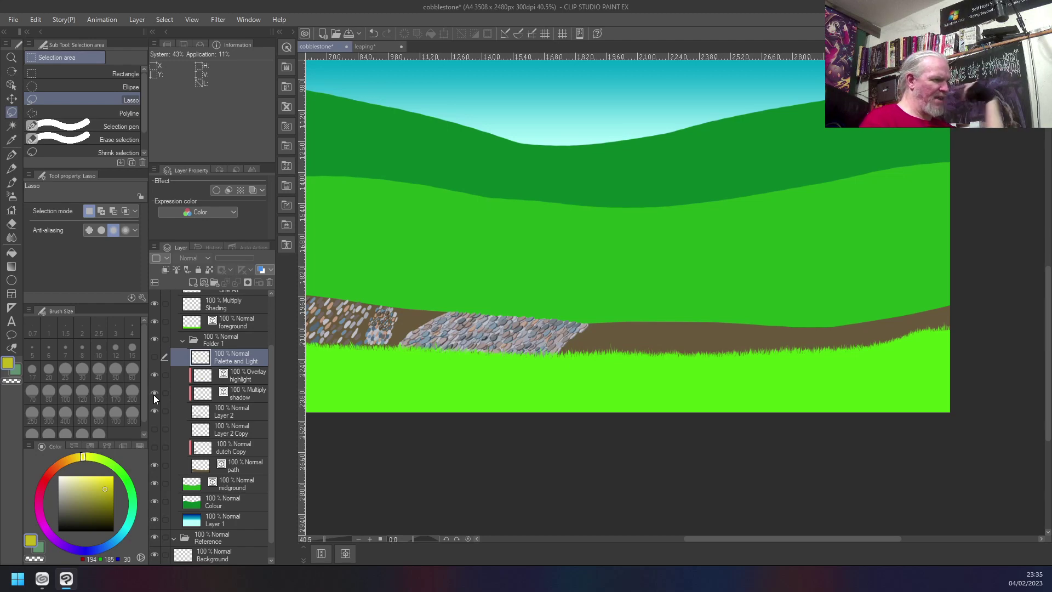
pyautogui.click(153, 395)
# - Compare the cobblestones up close with the Multiply shadow and Overlay highlight layers off and on, leaving both visible
pyautogui.scroll(4, 517, 325)
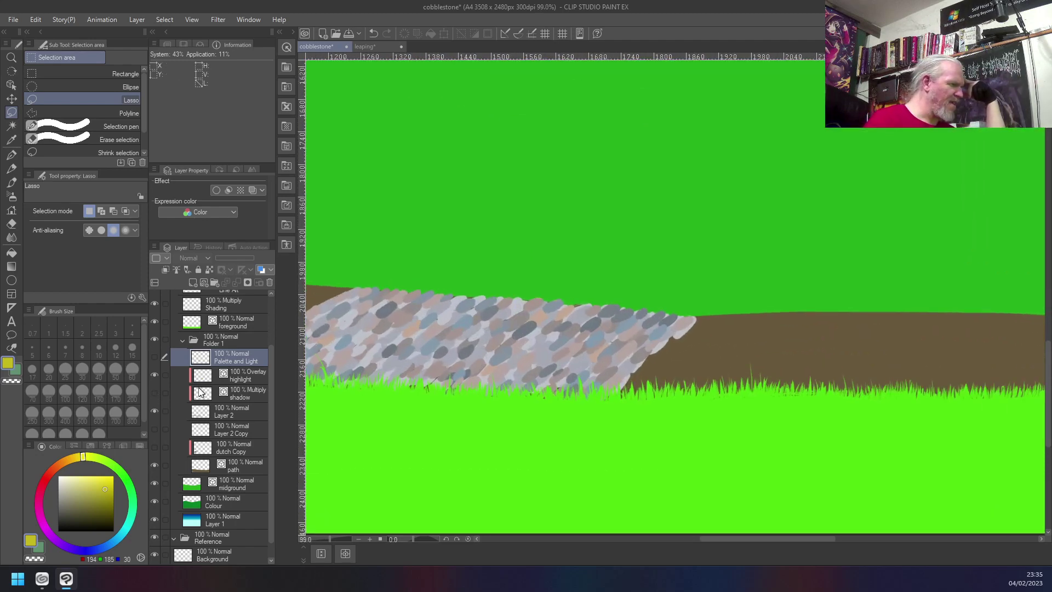
pyautogui.click(155, 390)
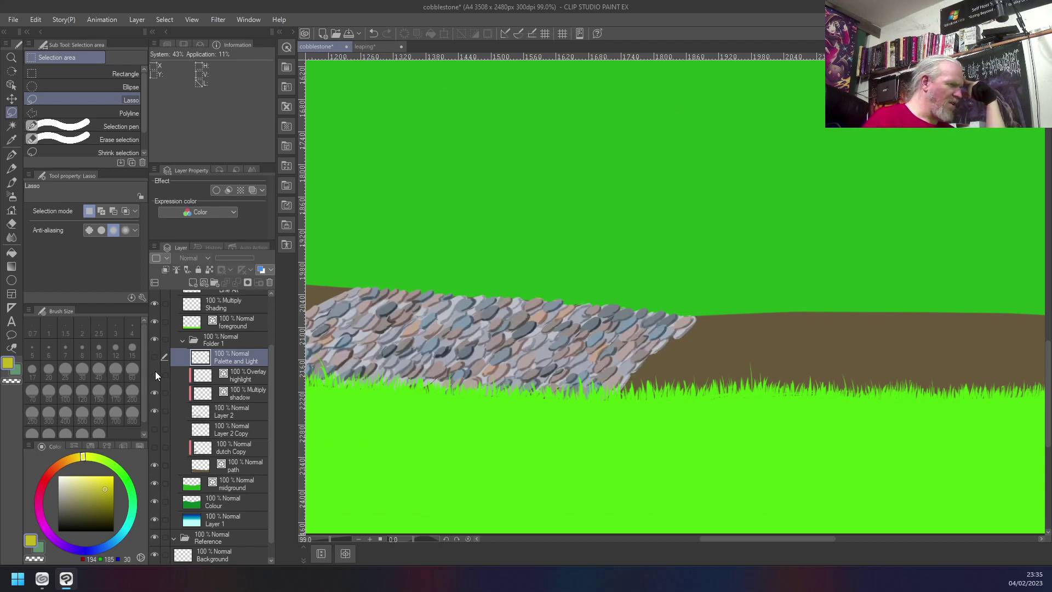
pyautogui.click(153, 392)
pyautogui.click(153, 392)
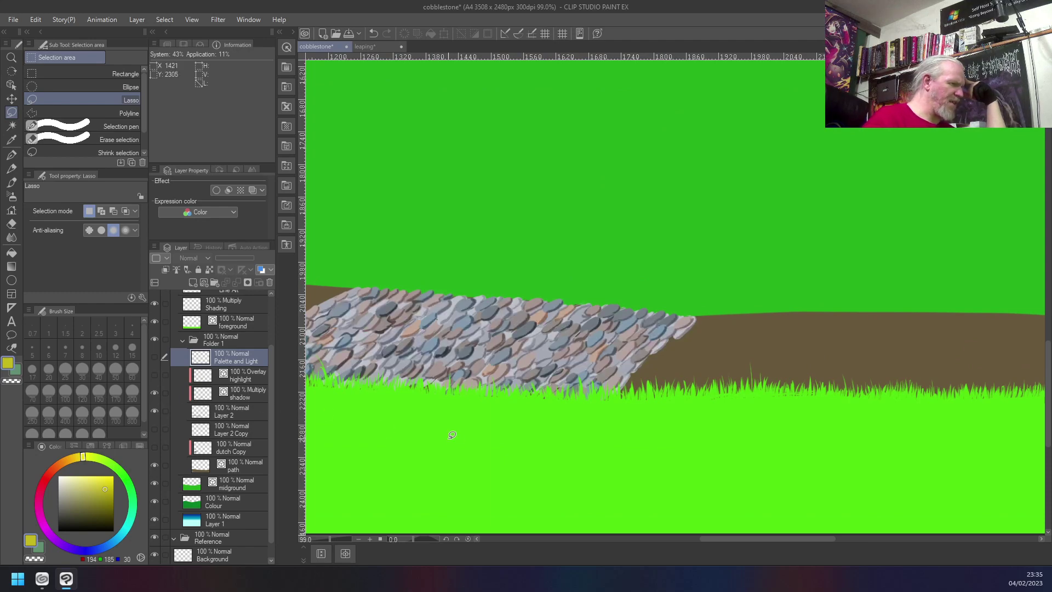
pyautogui.scroll(-2, 453, 434)
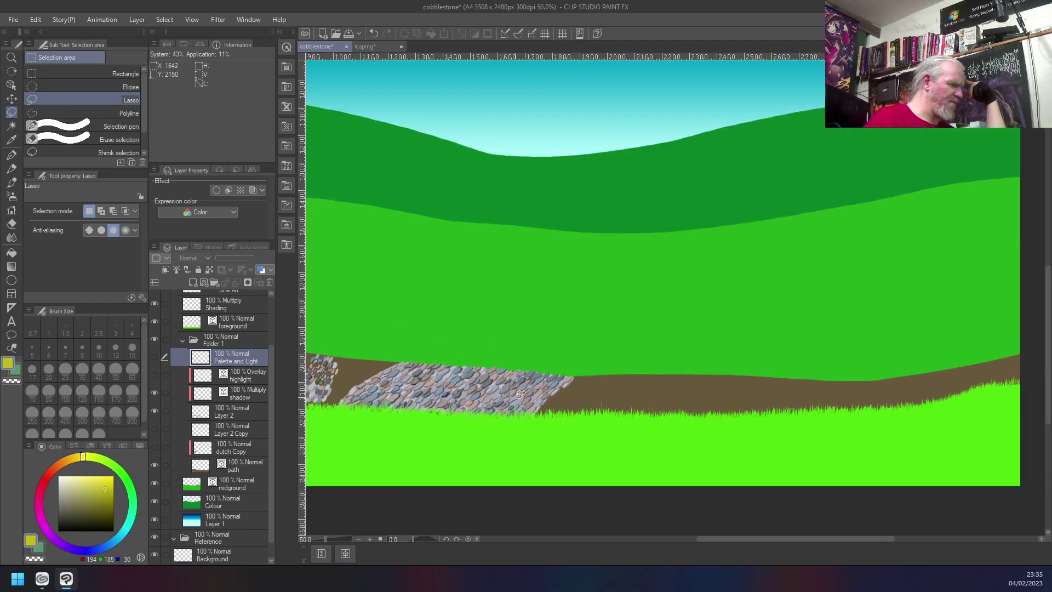
pyautogui.click(152, 376)
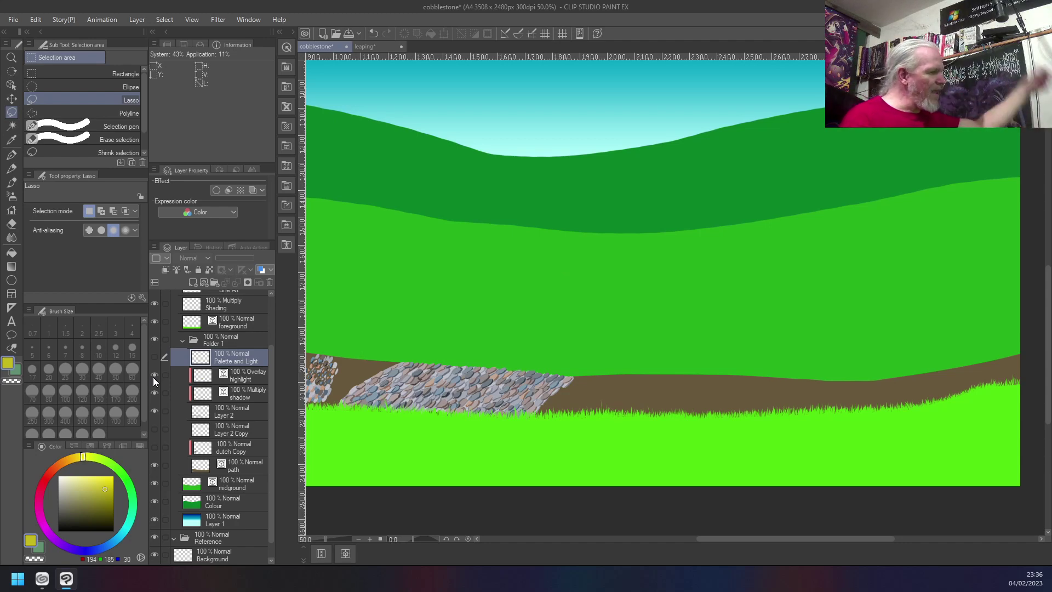
# - Examine the shaded cobblestone patch up close and at full-scene scale to judge how the stones read
pyautogui.scroll(5, 551, 426)
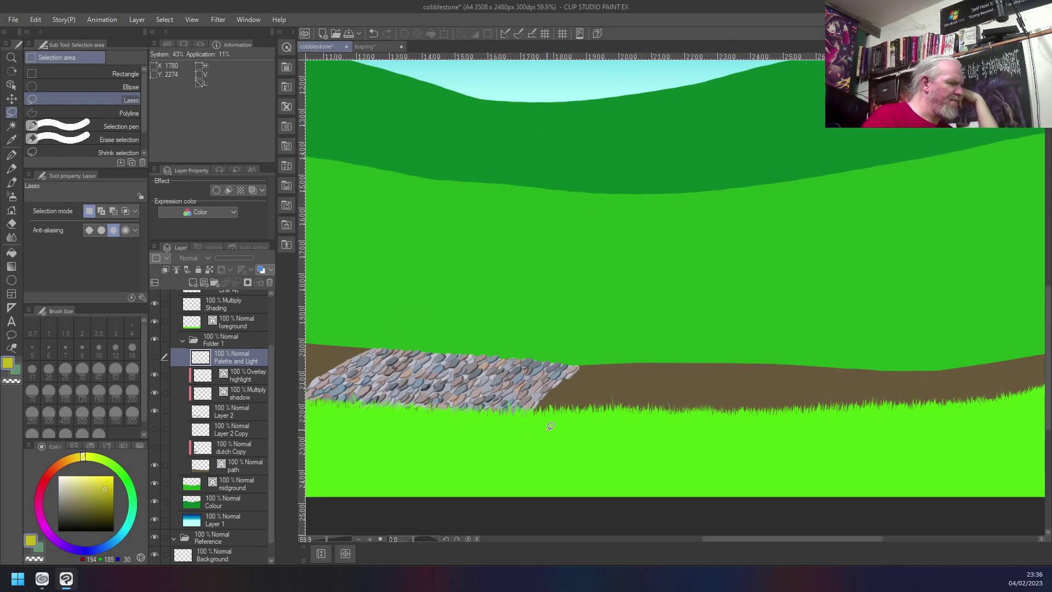
pyautogui.scroll(2, 373, 383)
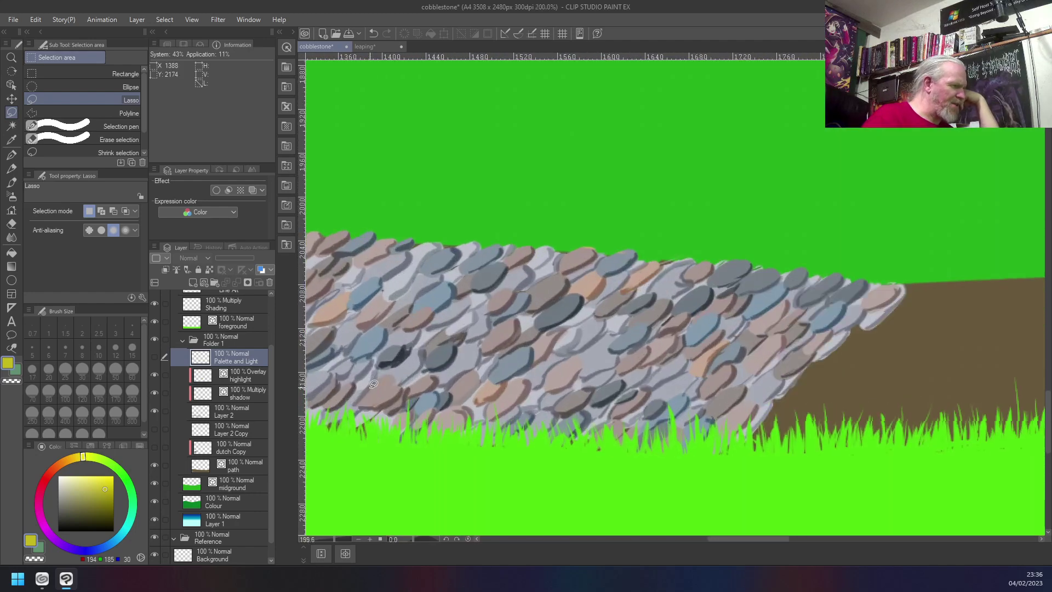
pyautogui.scroll(-4, 546, 337)
pyautogui.scroll(-3, 546, 337)
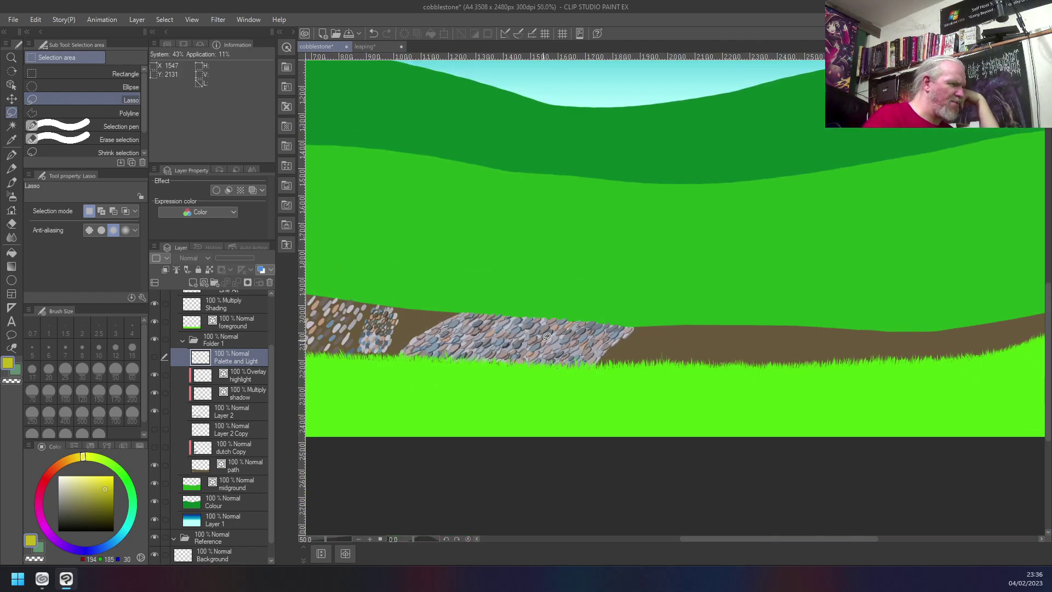
pyautogui.scroll(-2, 400, 408)
pyautogui.scroll(-1, 411, 399)
pyautogui.scroll(3, 428, 393)
pyautogui.scroll(1, 435, 390)
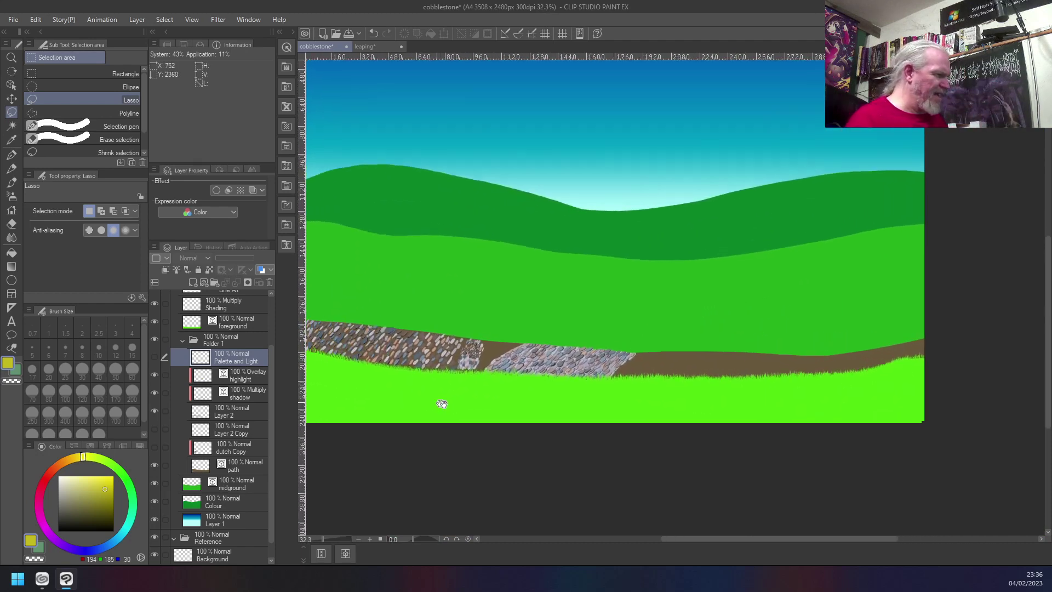
# - Inspect the earlier stone sections along the path and compare them with the densely packed shaded patch
pyautogui.scroll(4, 605, 441)
pyautogui.scroll(2, 607, 441)
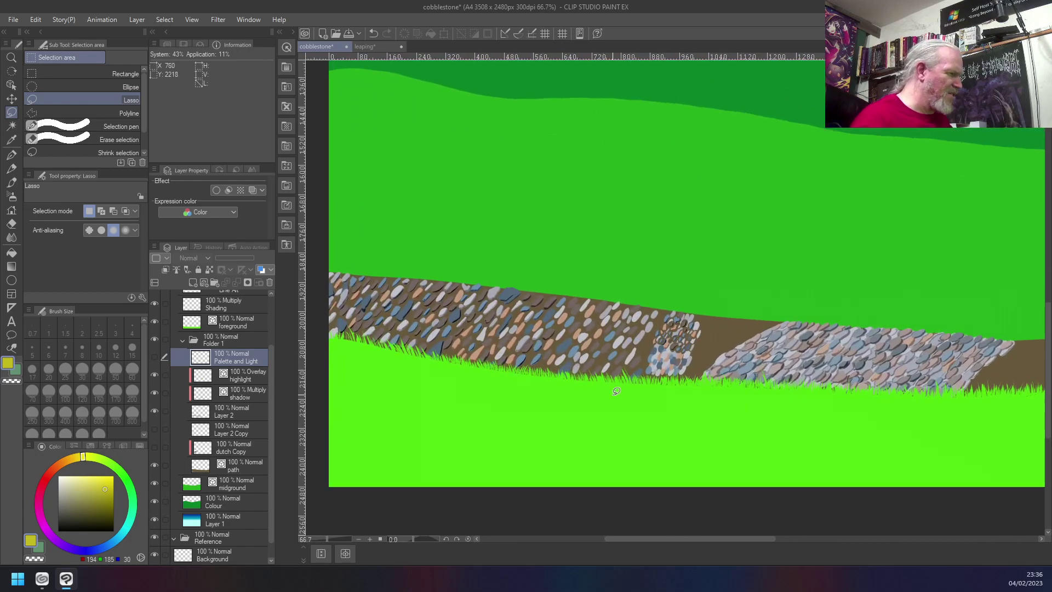
pyautogui.moveTo(735, 423); pyautogui.dragTo(981, 453)
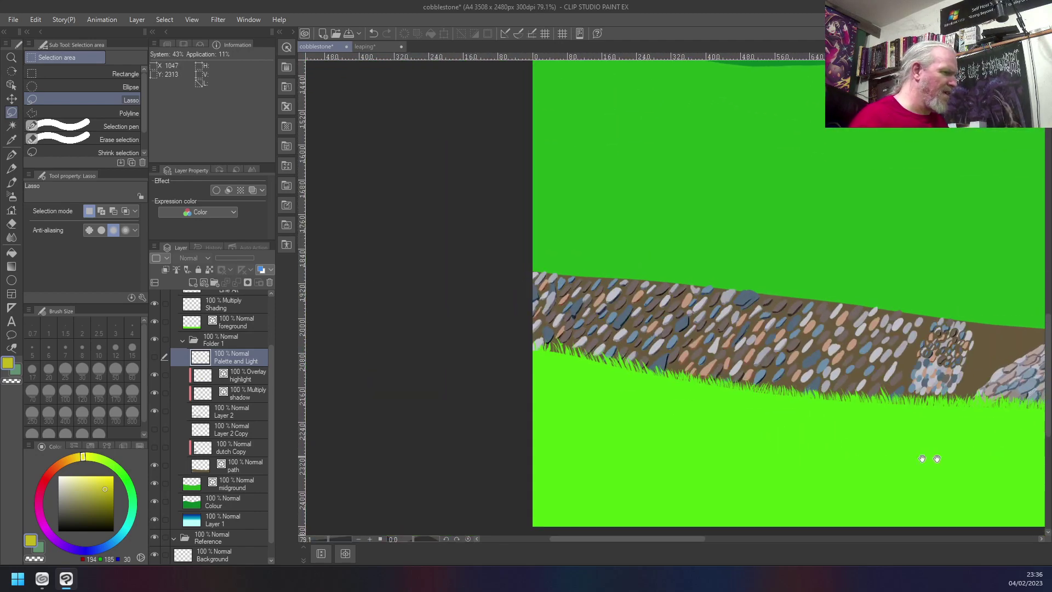
pyautogui.scroll(3, 821, 424)
pyautogui.moveTo(816, 428); pyautogui.dragTo(847, 514)
pyautogui.scroll(1, 640, 422)
pyautogui.moveTo(640, 422); pyautogui.dragTo(559, 397)
pyautogui.moveTo(719, 394); pyautogui.dragTo(782, 392)
pyautogui.moveTo(875, 405); pyautogui.dragTo(439, 369)
pyautogui.moveTo(951, 433); pyautogui.dragTo(729, 403)
pyautogui.scroll(-3, 814, 391)
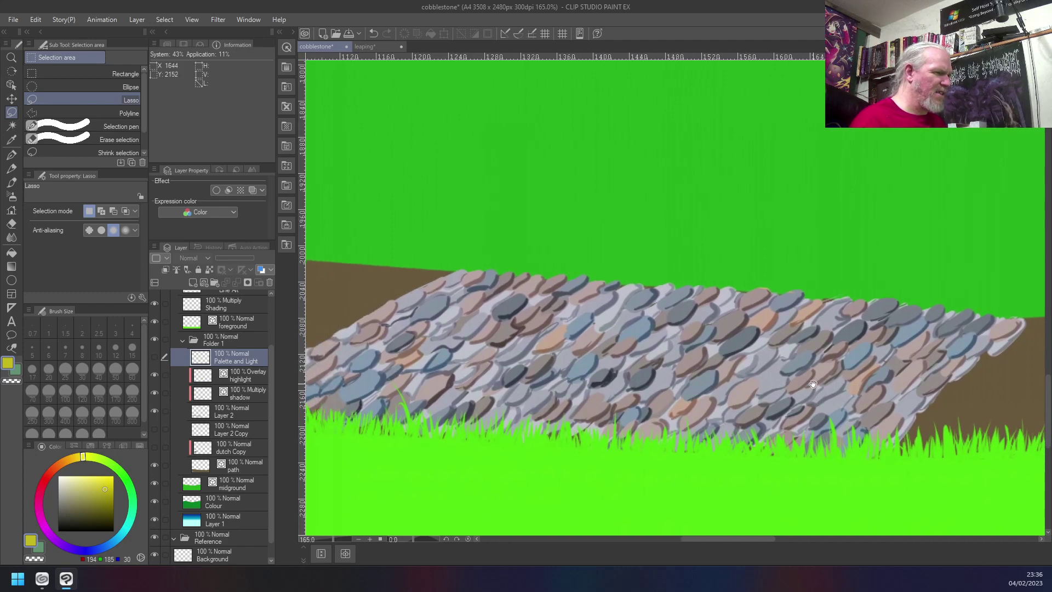
pyautogui.scroll(-6, 811, 382)
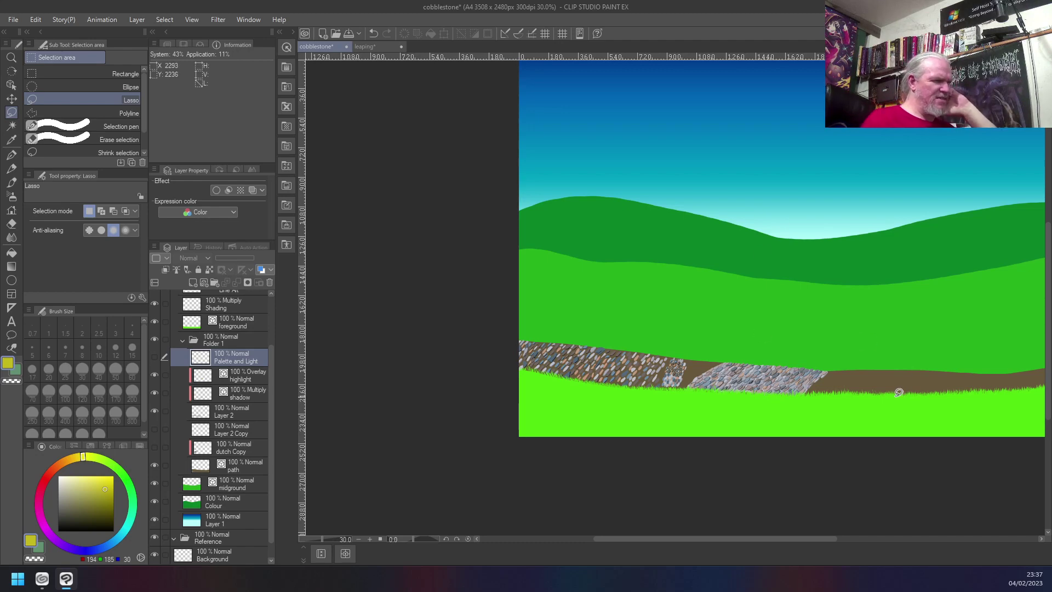
pyautogui.scroll(6, 888, 391)
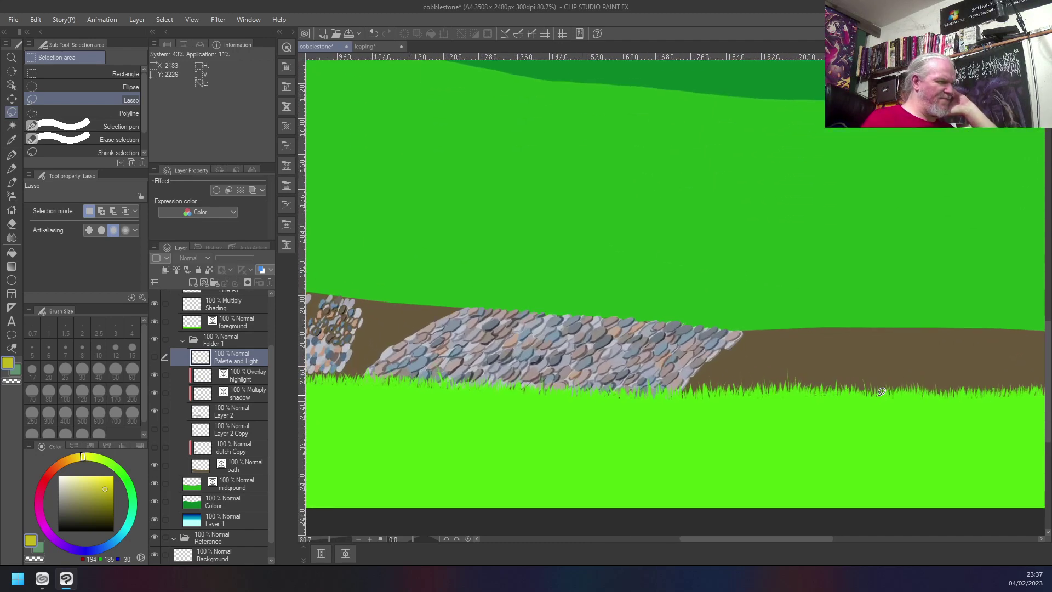
pyautogui.scroll(-3, 848, 364)
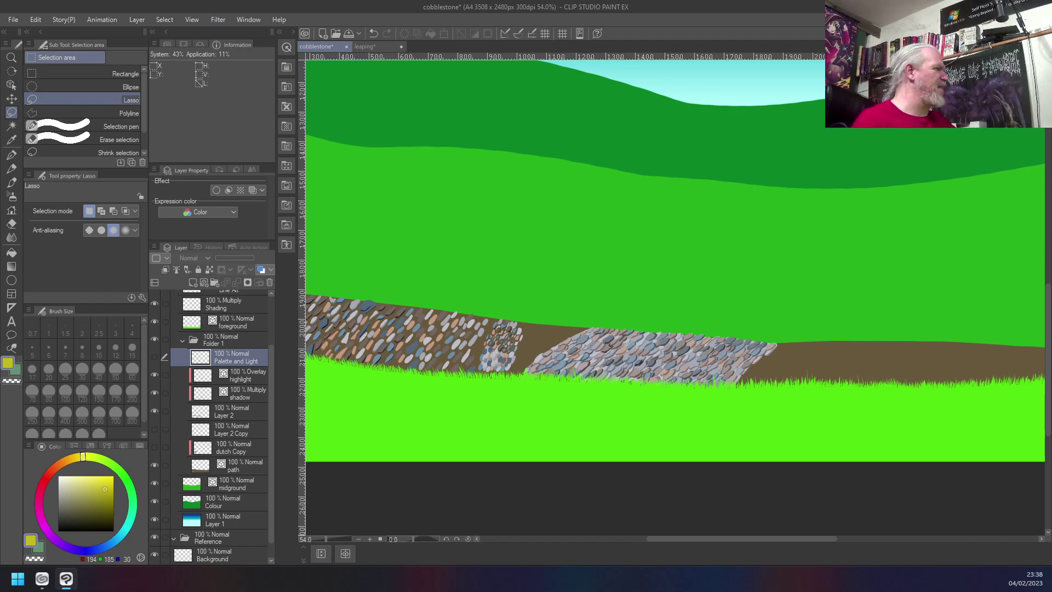
# - Look briefly at the leaping drawing and return to the cobblestone document
pyautogui.press('super+d')
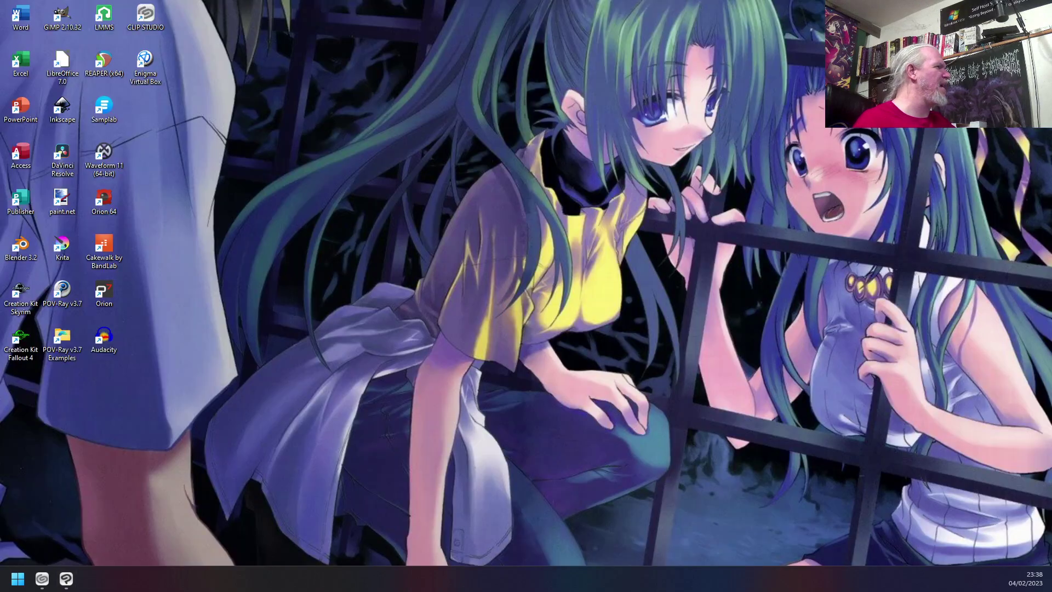
pyautogui.press('super+d')
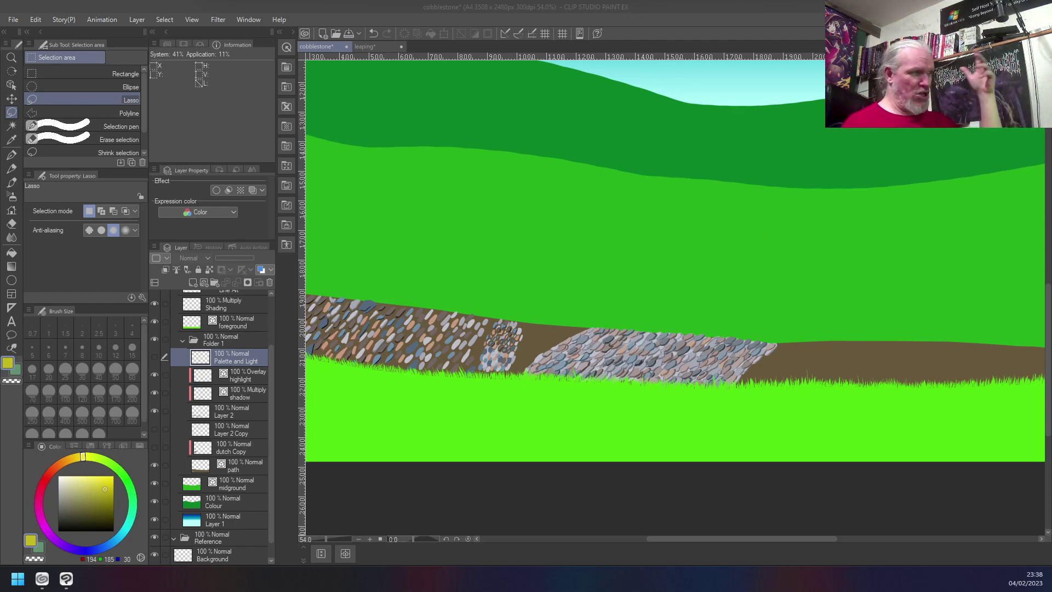
pyautogui.click(367, 48)
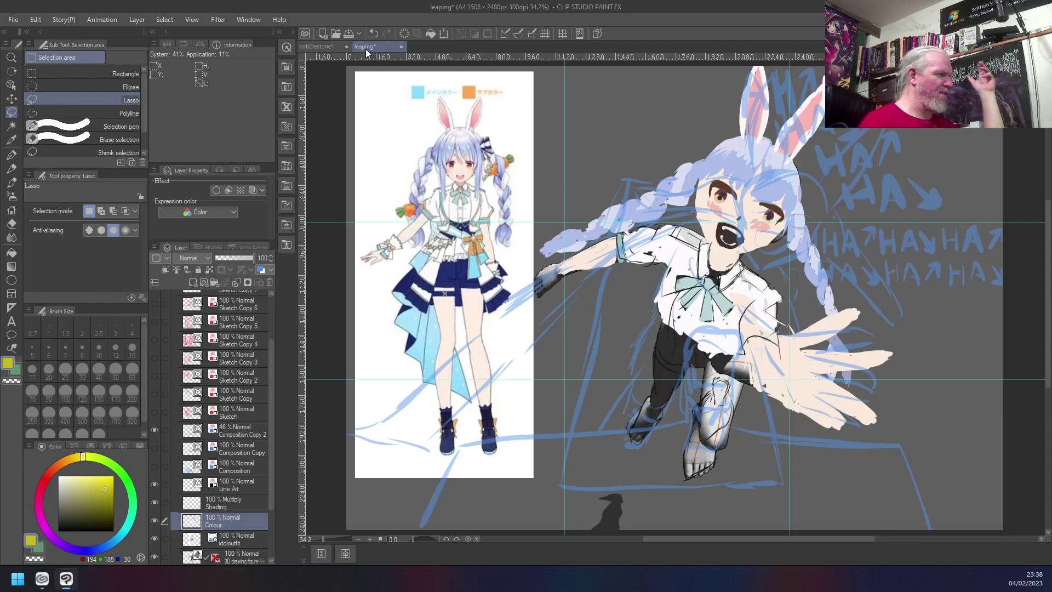
pyautogui.click(324, 48)
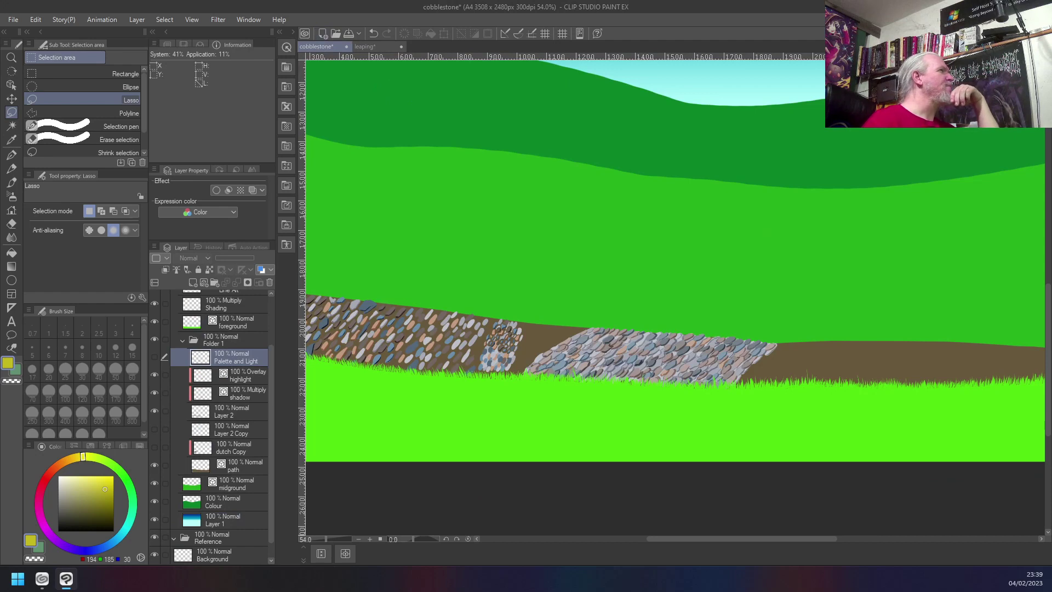
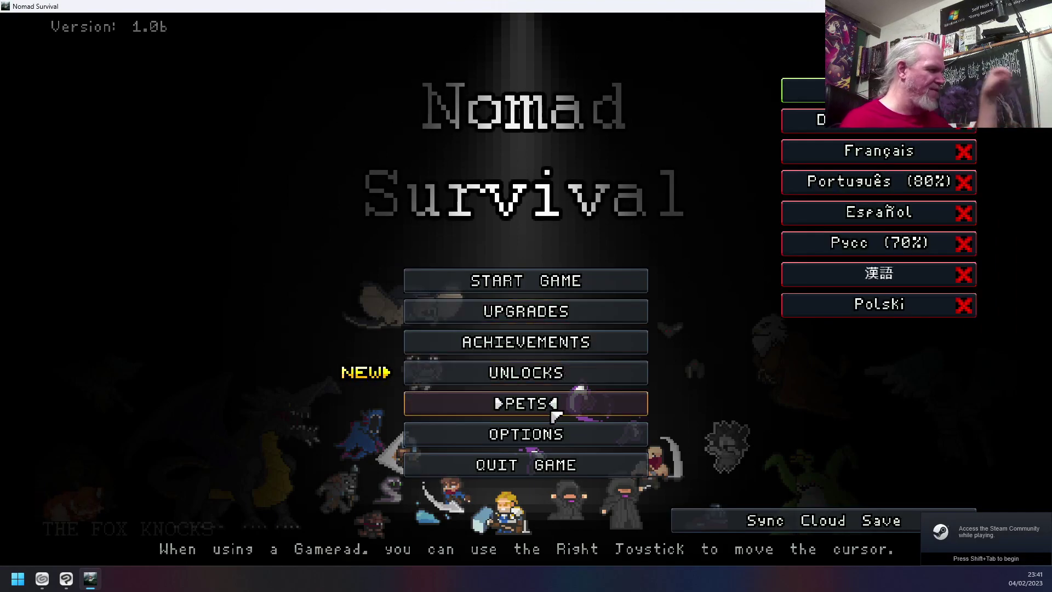
# - In Nomad Survival, lower the music volume in the game options and close them
pyautogui.click(552, 439)
pyautogui.moveTo(598, 339)
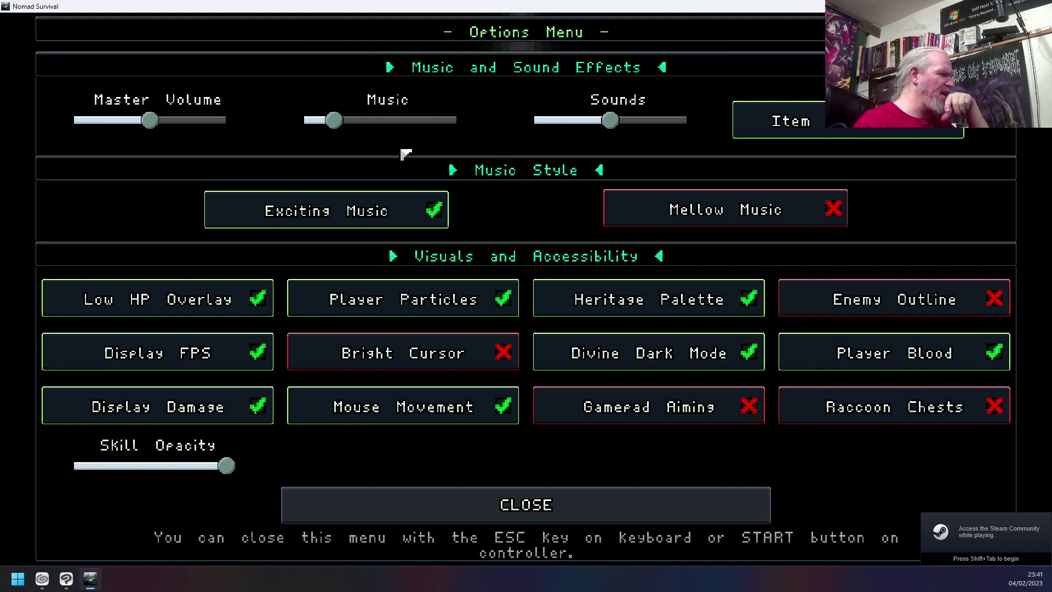
pyautogui.moveTo(339, 129); pyautogui.dragTo(322, 131)
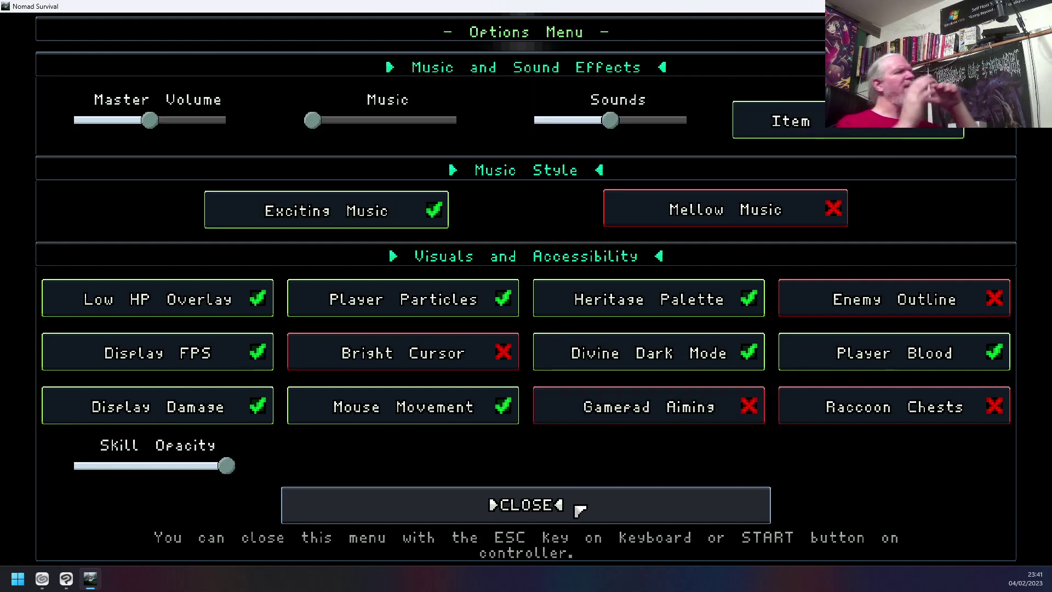
pyautogui.click(578, 507)
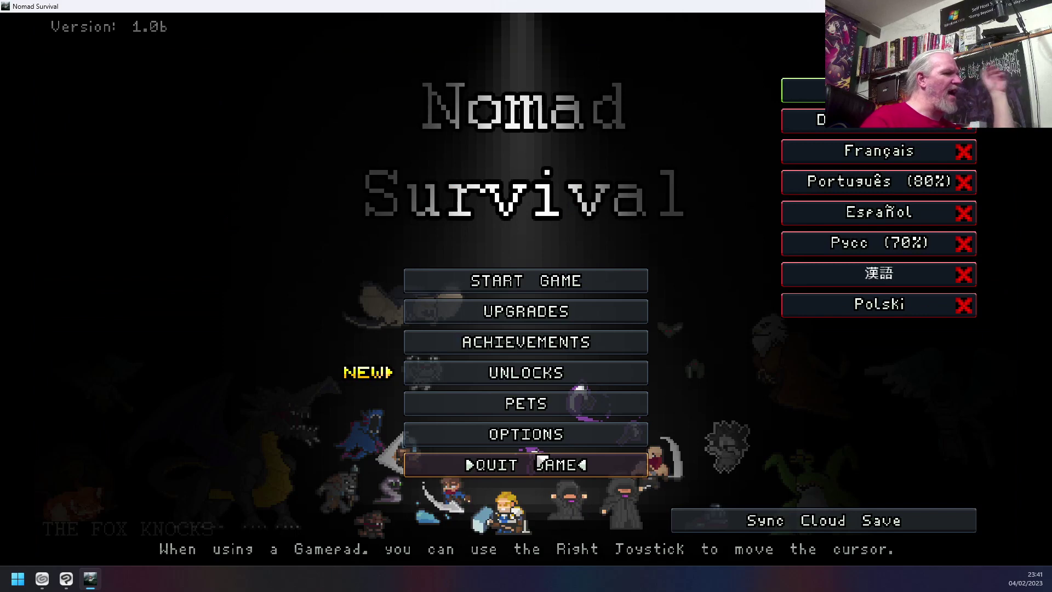
# - Reopen the game options, try the Enemy Outline setting but leave it off, and enable Raccoon Chests
pyautogui.click(530, 436)
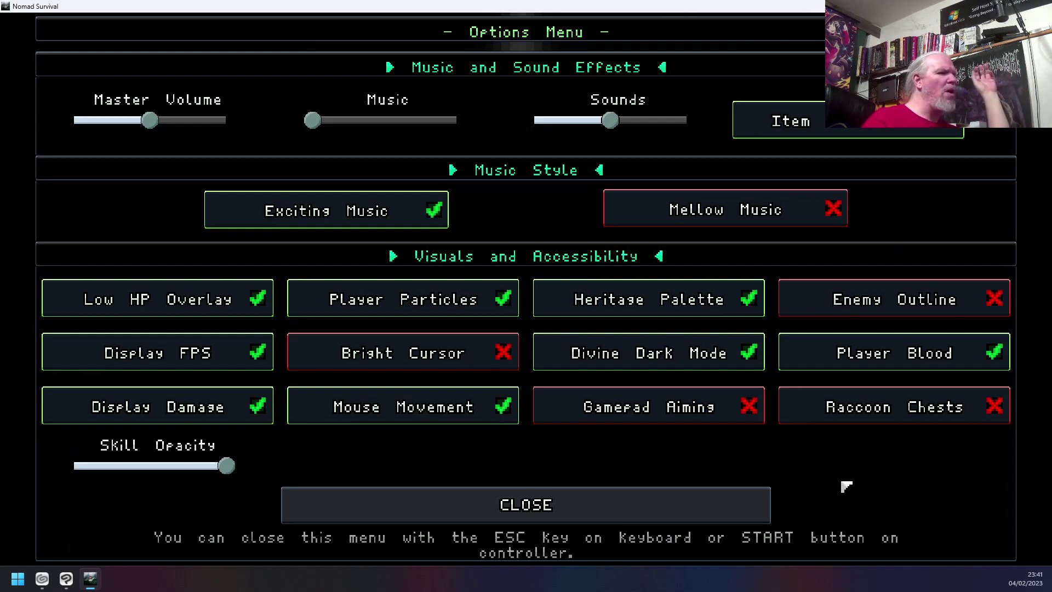
pyautogui.moveTo(646, 357)
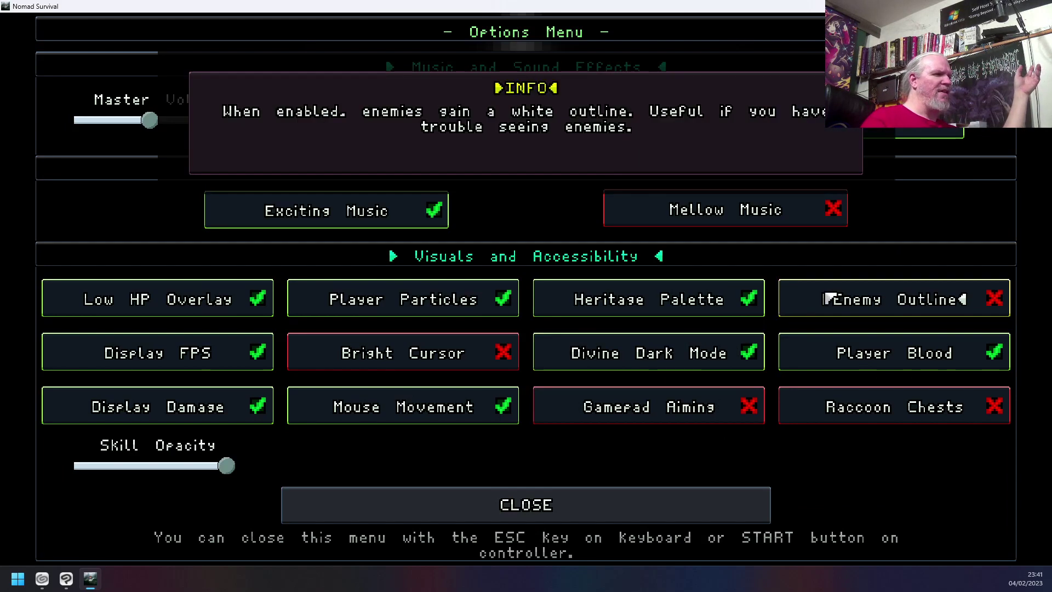
pyautogui.click(887, 311)
pyautogui.click(884, 308)
pyautogui.click(877, 419)
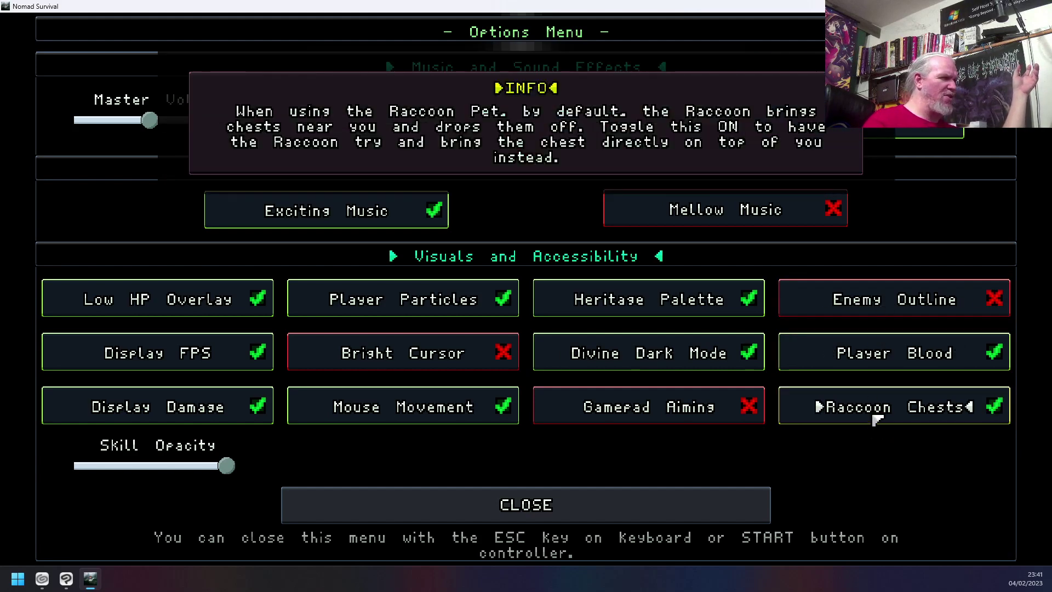
# - Turn Raccoon Chests back off, try the Mellow Music setting but leave it off, and close the options
pyautogui.click(877, 419)
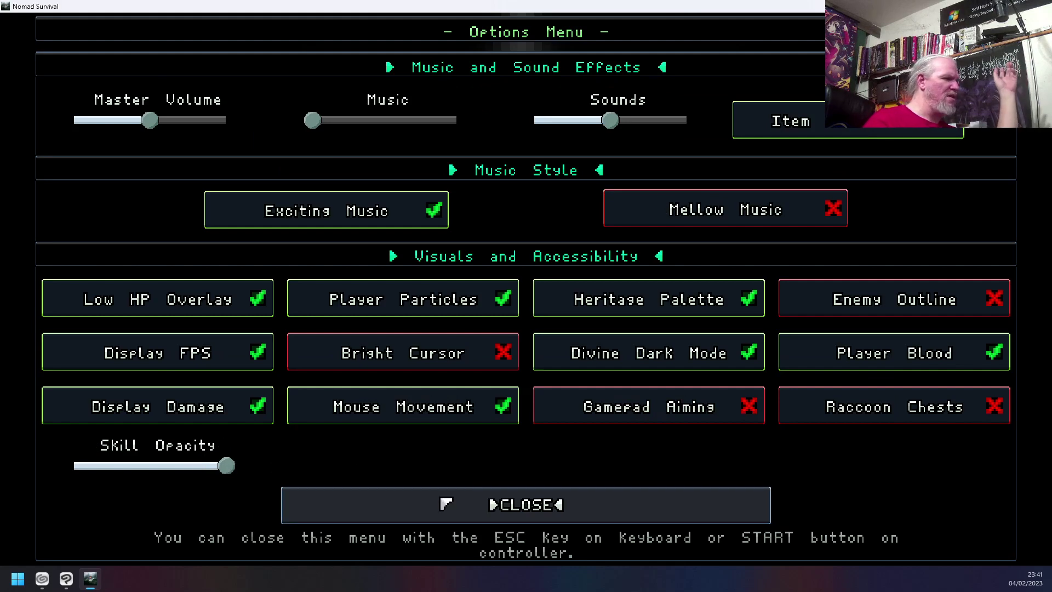
pyautogui.click(728, 213)
pyautogui.click(729, 213)
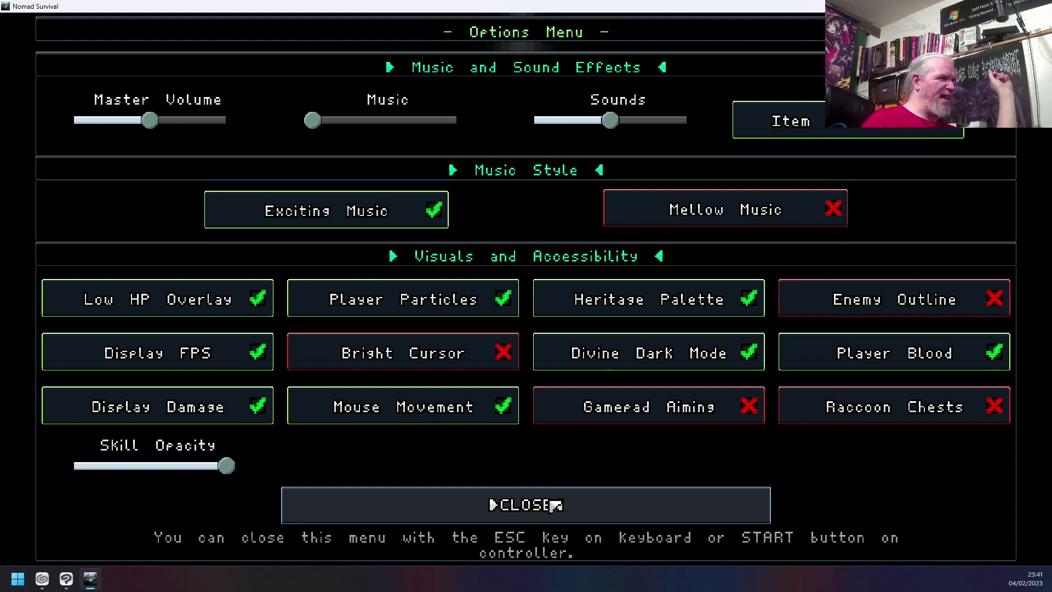
pyautogui.moveTo(799, 418)
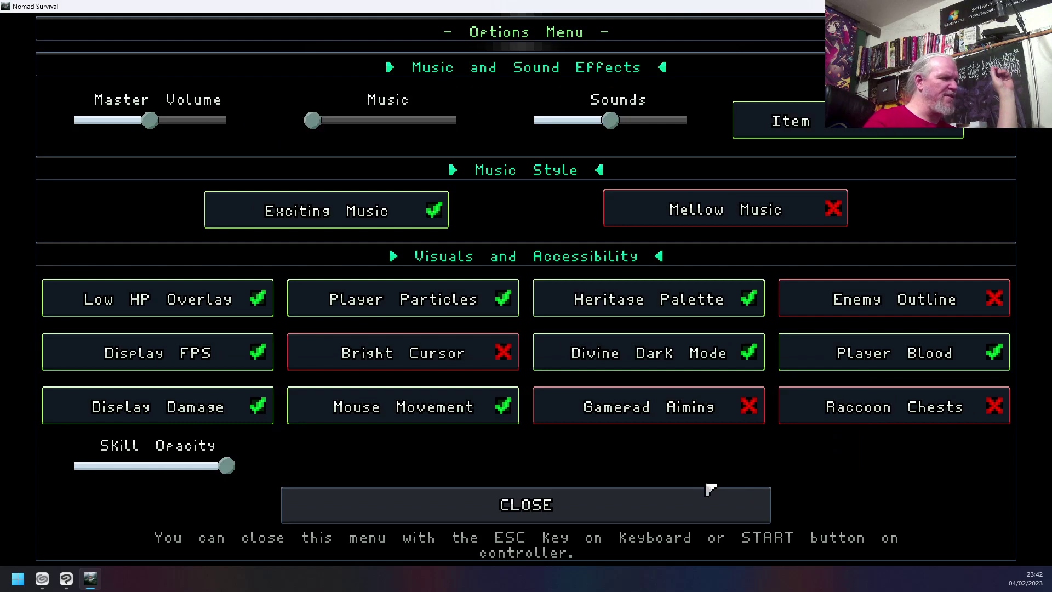
pyautogui.click(526, 505)
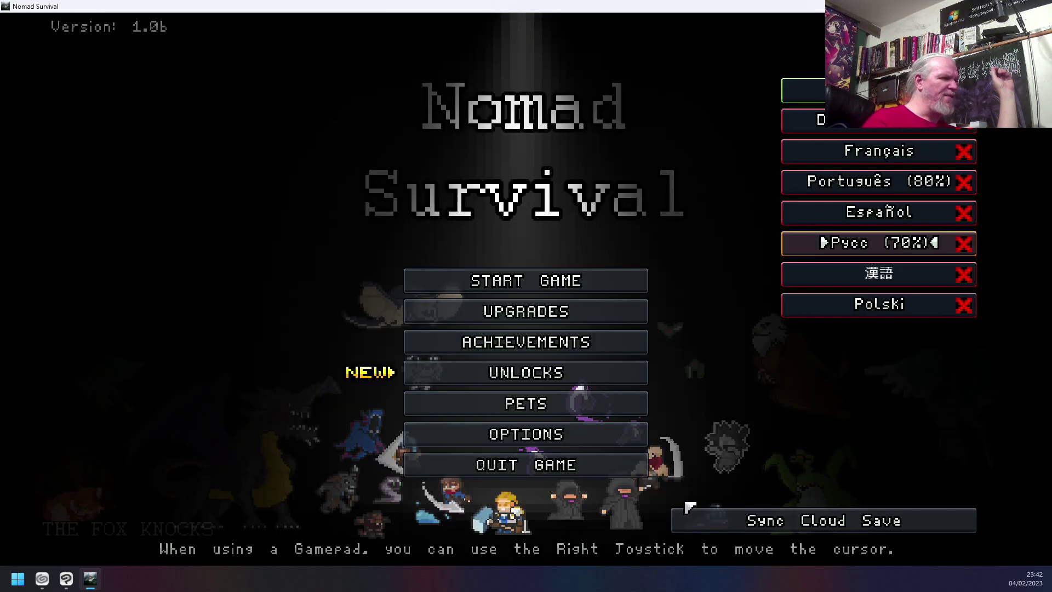
# - Look through the stat upgrades sold for Coins and for Gemstones, and return to the main menu
pyautogui.click(577, 320)
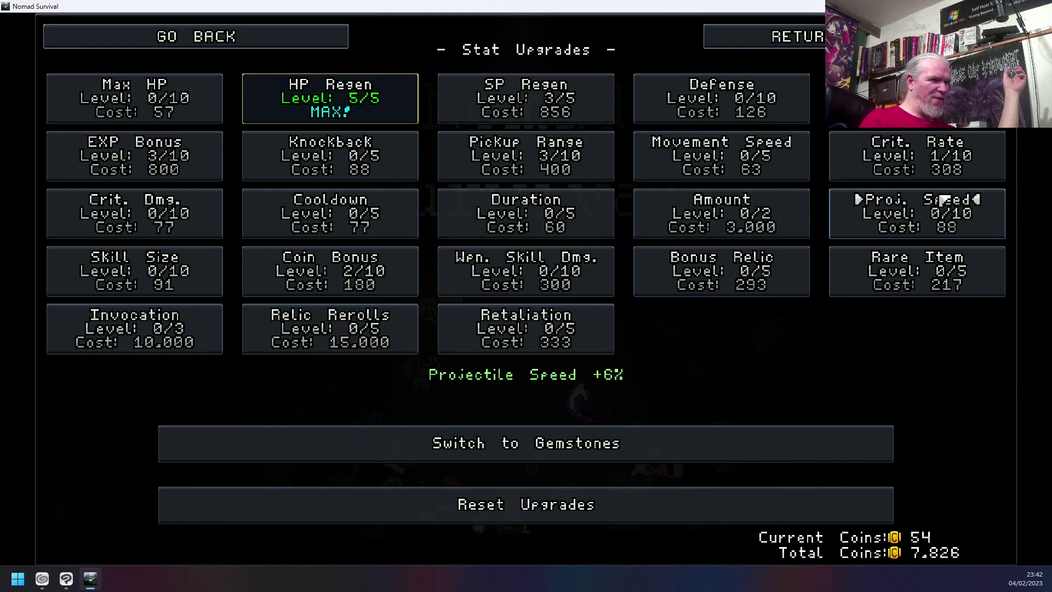
pyautogui.click(659, 444)
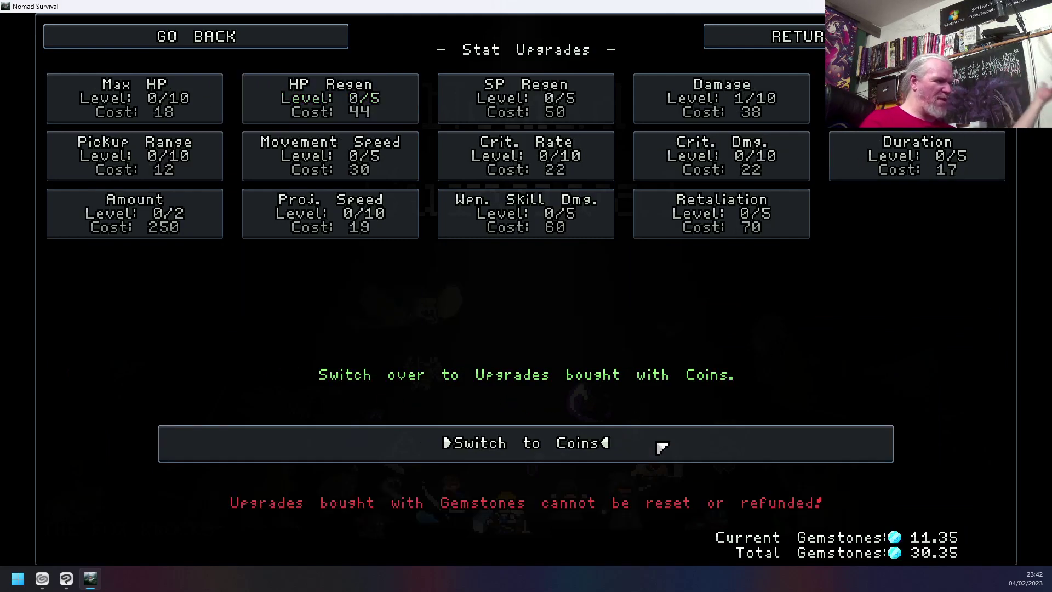
pyautogui.click(661, 446)
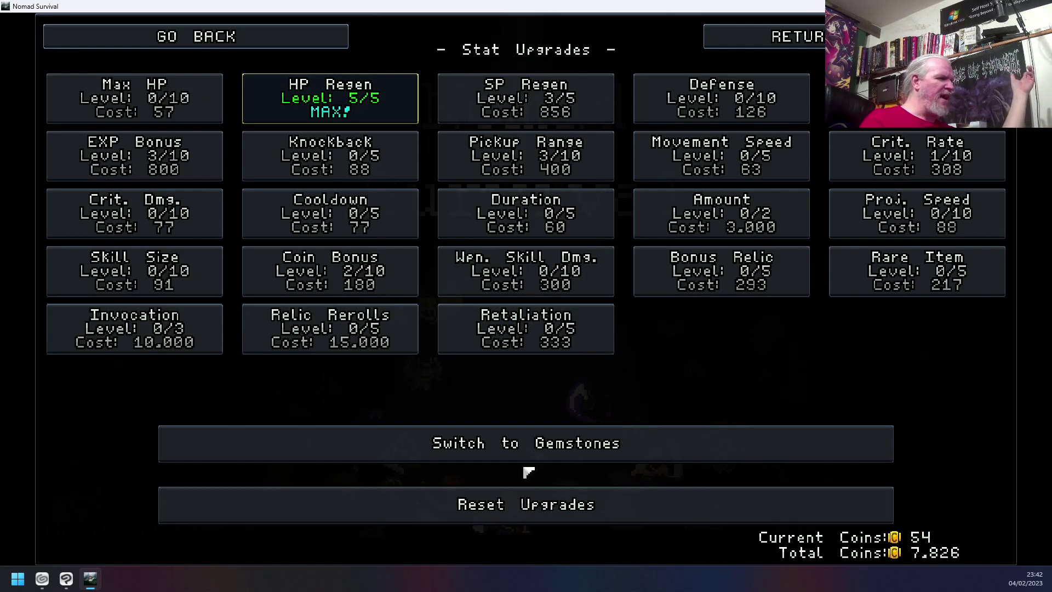
pyautogui.click(225, 40)
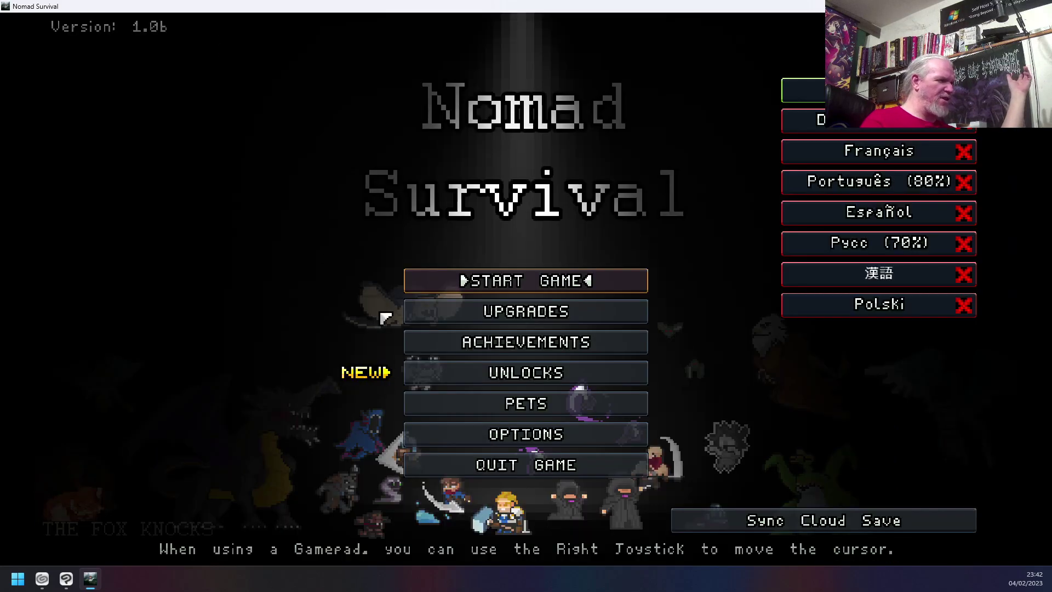
# - Set up a game with the Crusader in its default heritage on Level 1 in Normal Mode
pyautogui.click(525, 282)
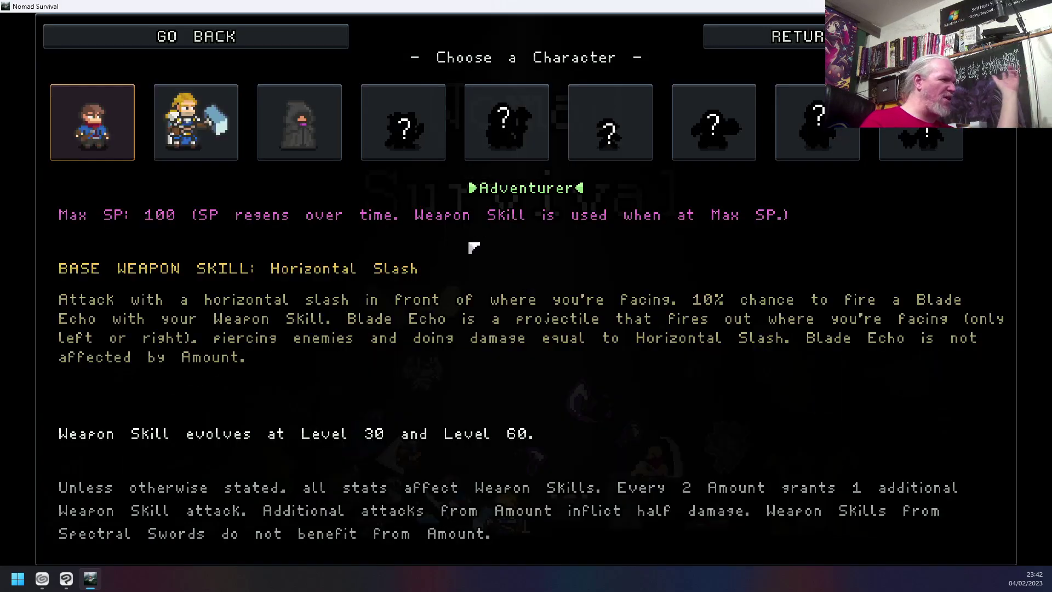
pyautogui.click(226, 144)
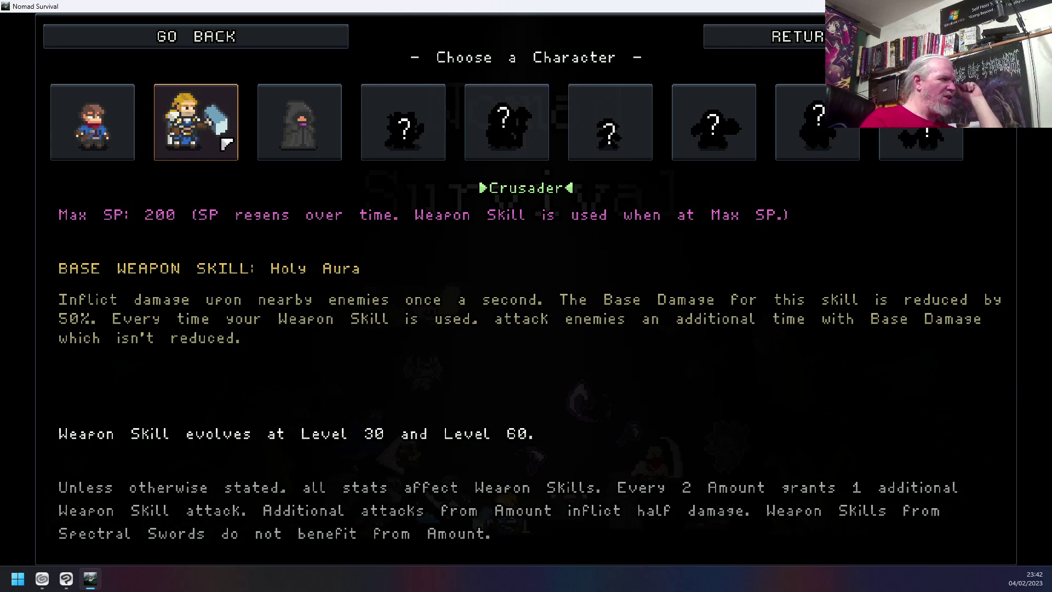
pyautogui.click(226, 144)
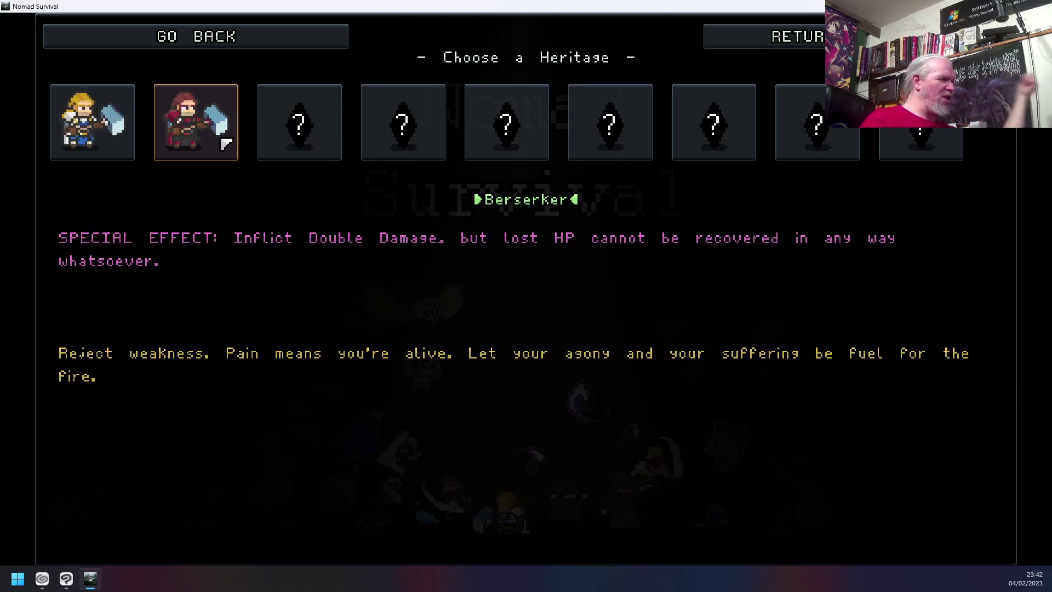
pyautogui.click(128, 136)
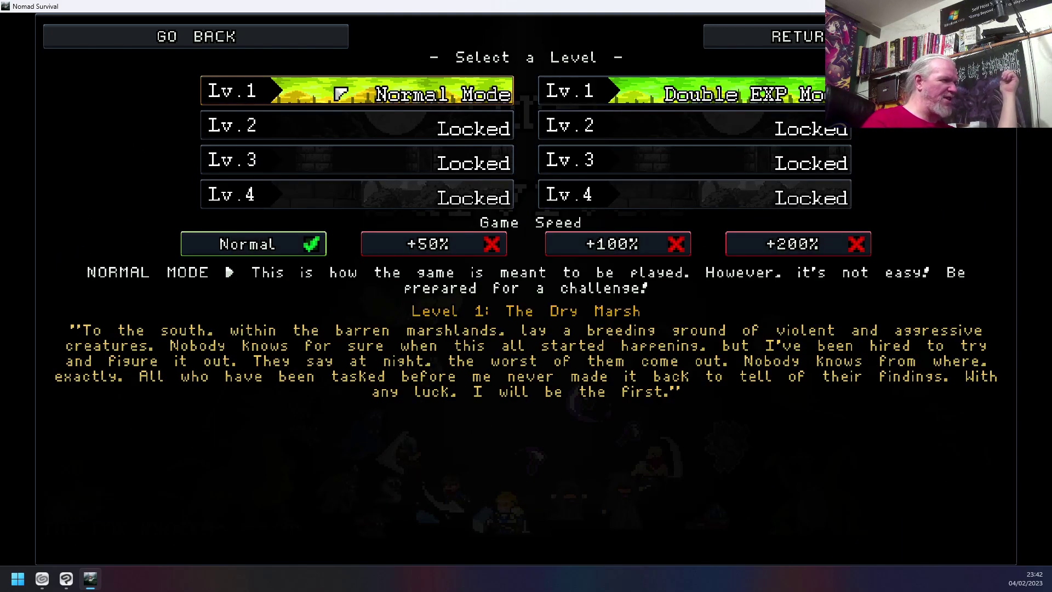
pyautogui.click(366, 93)
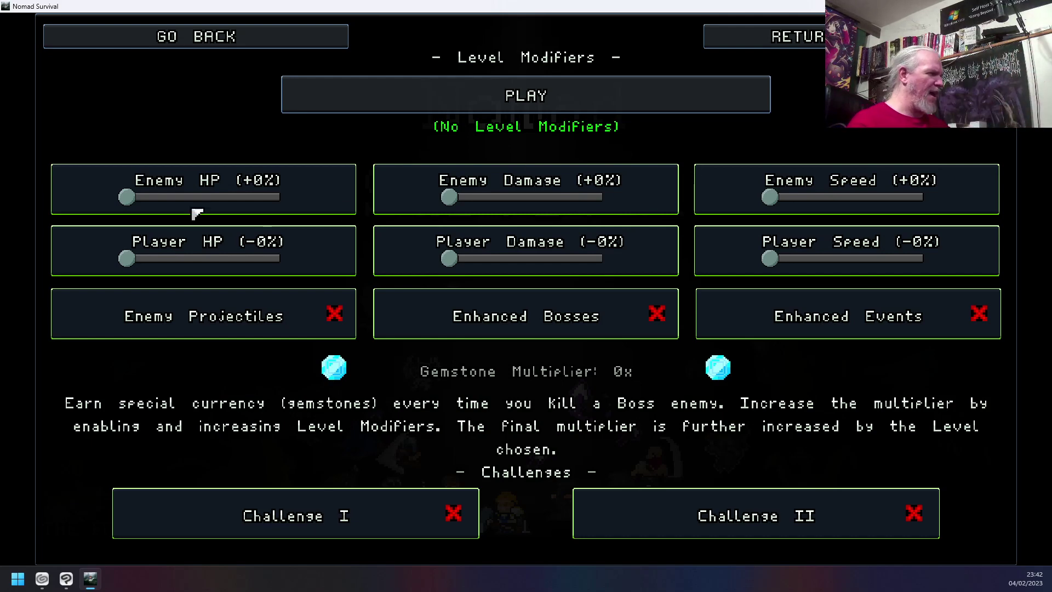
# - Raise the level modifiers to Enemy HP +500%, Enemy Damage +300%, Enemy Speed +300%, Player HP -99%, Player Damage -90% and Player Speed -100%
pyautogui.moveTo(129, 201); pyautogui.dragTo(104, 206)
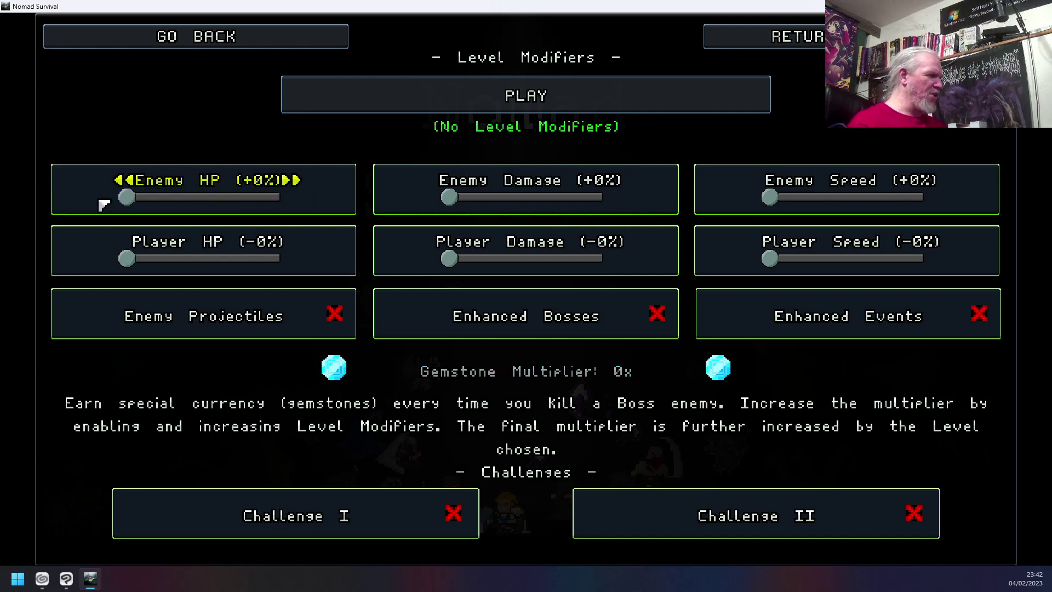
pyautogui.moveTo(129, 262)
pyautogui.mouseDown()
pyautogui.moveTo(285, 278)
pyautogui.moveTo(118, 284)
pyautogui.moveTo(322, 282)
pyautogui.moveTo(122, 279)
pyautogui.mouseUp()
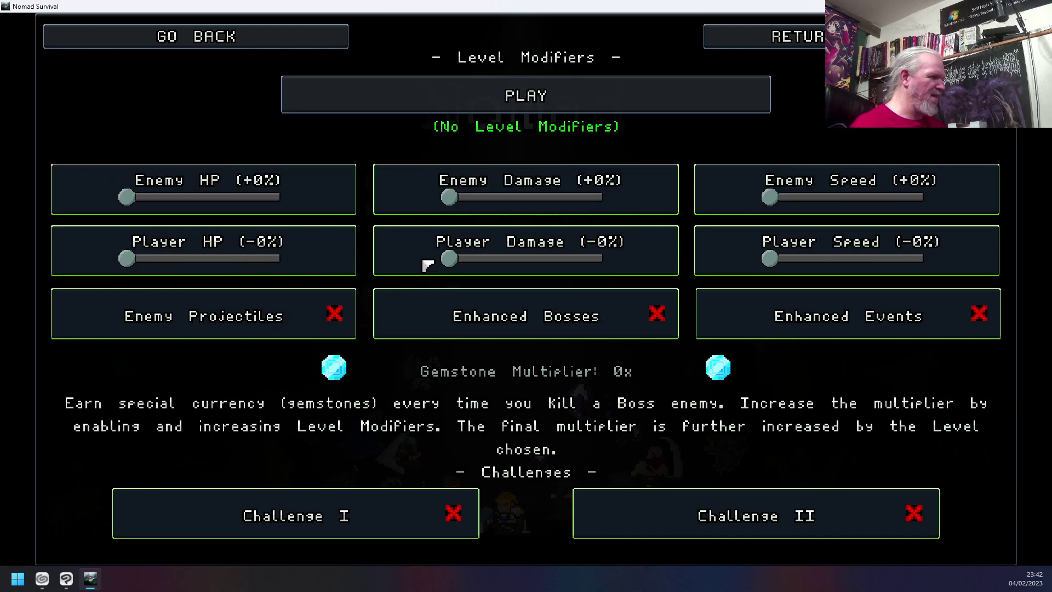
pyautogui.moveTo(453, 262); pyautogui.dragTo(406, 265)
pyautogui.moveTo(464, 204); pyautogui.dragTo(925, 199)
pyautogui.moveTo(785, 259); pyautogui.dragTo(967, 270)
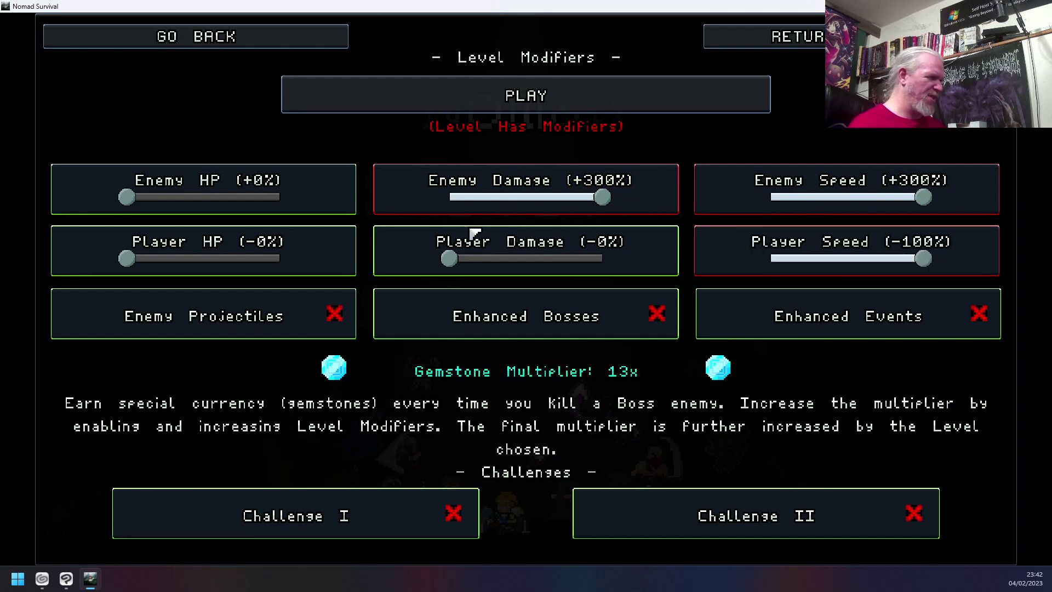
pyautogui.moveTo(453, 271); pyautogui.dragTo(645, 261)
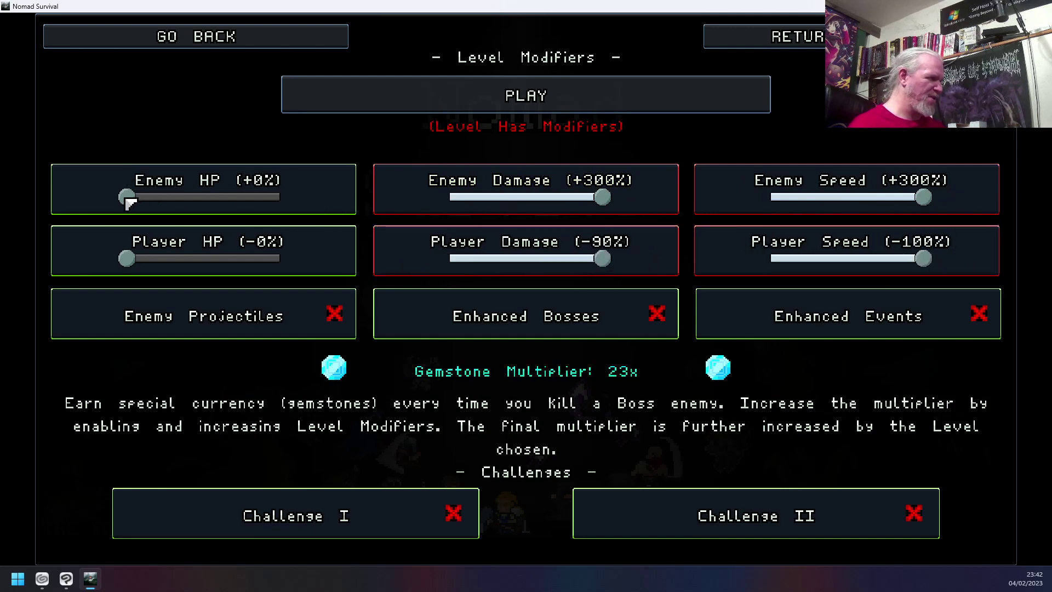
pyautogui.moveTo(127, 199); pyautogui.dragTo(358, 214)
pyautogui.moveTo(128, 259); pyautogui.dragTo(353, 262)
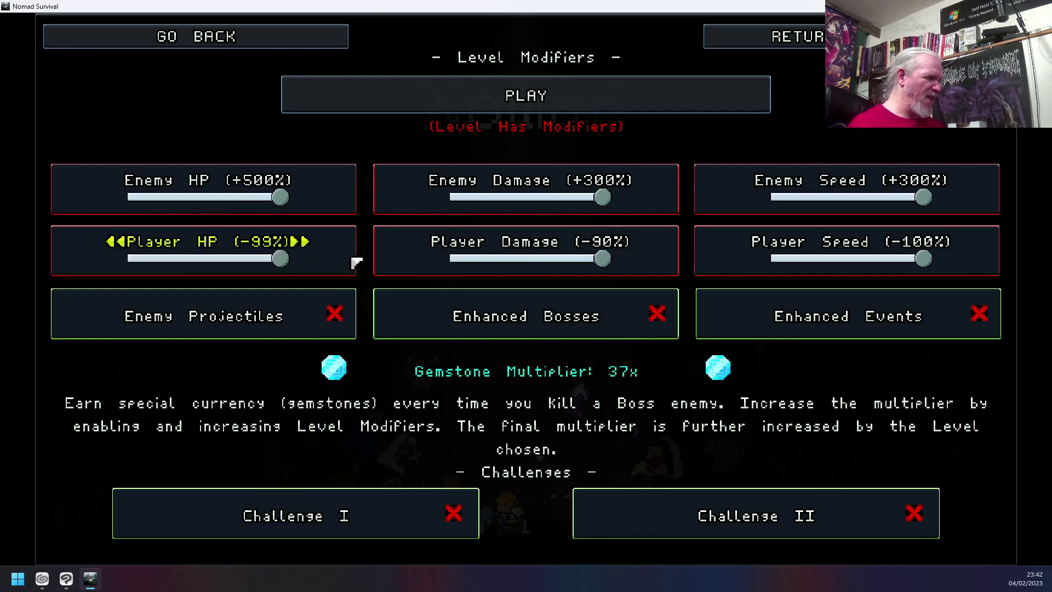
# - Enable Enemy Projectiles, Enhanced Bosses and Enhanced Events, and try the Challenge I and Challenge II settings but leave them off
pyautogui.click(340, 317)
pyautogui.click(494, 322)
pyautogui.click(855, 325)
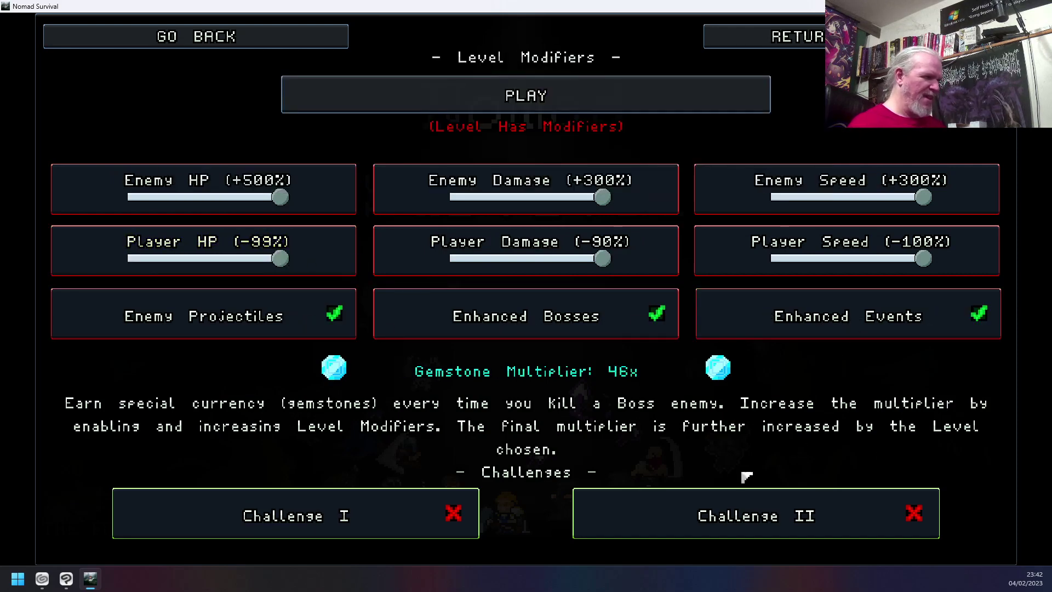
pyautogui.click(709, 514)
pyautogui.click(412, 515)
pyautogui.click(410, 518)
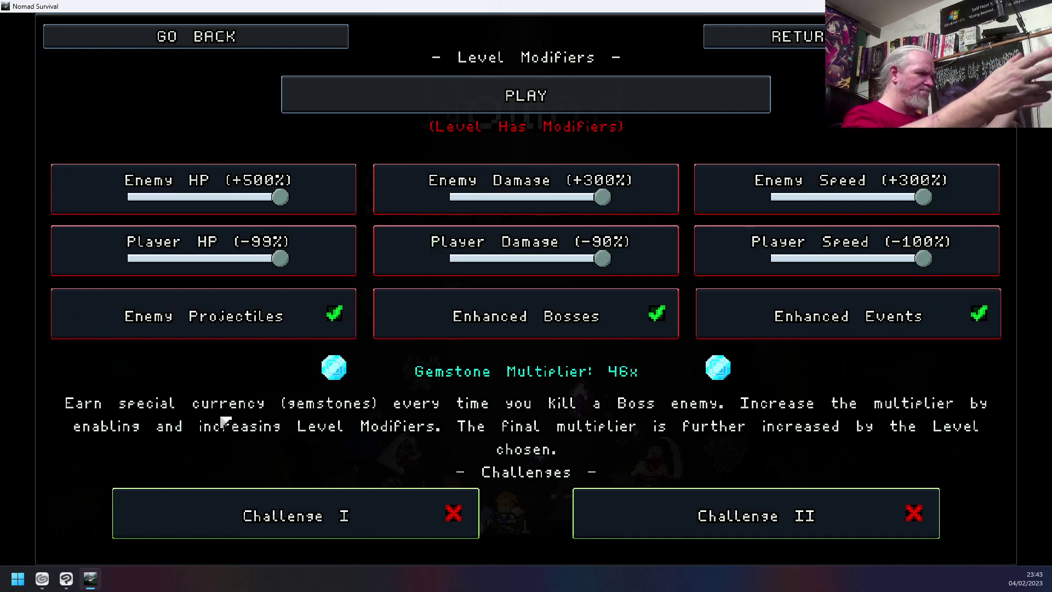
# - Turn Enemy Projectiles, Enhanced Bosses and Enhanced Events back off
pyautogui.moveTo(322, 338)
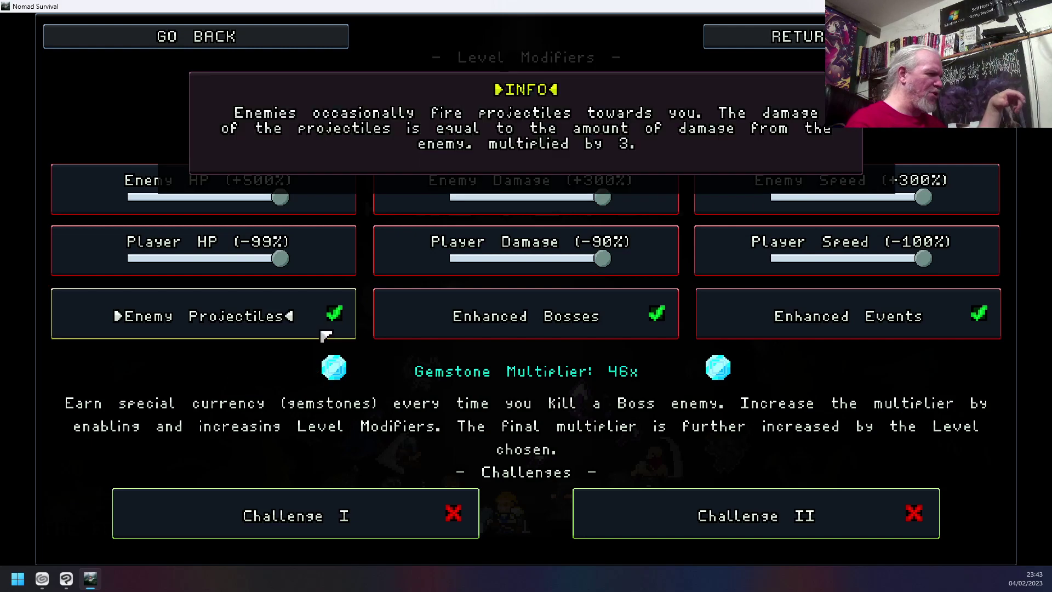
pyautogui.click(336, 331)
pyautogui.click(447, 331)
pyautogui.click(747, 330)
# - Reset all enemy and player HP, damage and speed modifiers to 0%
pyautogui.moveTo(921, 260); pyautogui.dragTo(754, 280)
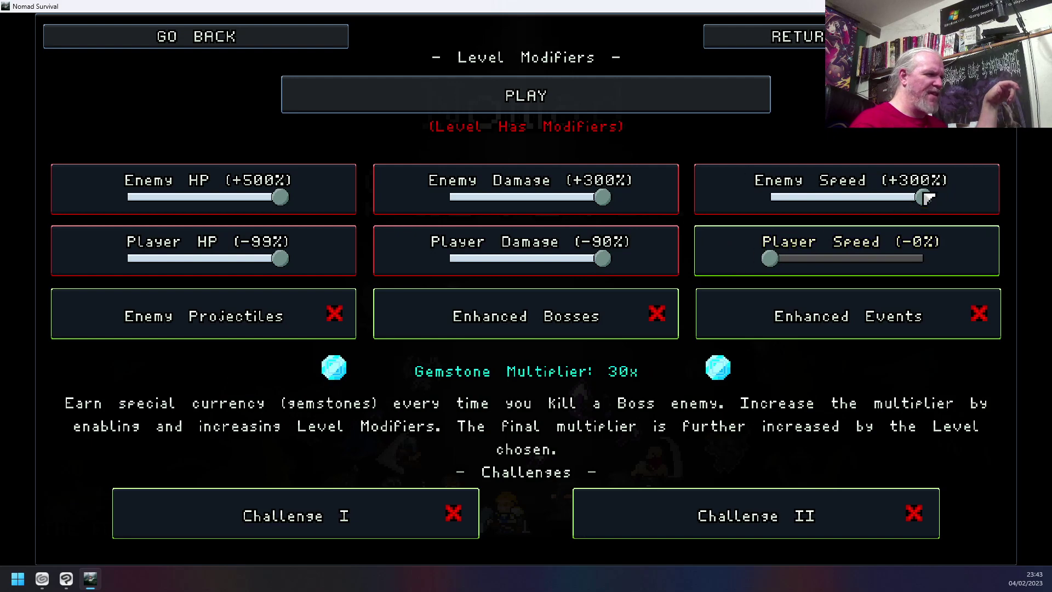
pyautogui.moveTo(926, 199); pyautogui.dragTo(747, 223)
pyautogui.moveTo(602, 197); pyautogui.dragTo(375, 222)
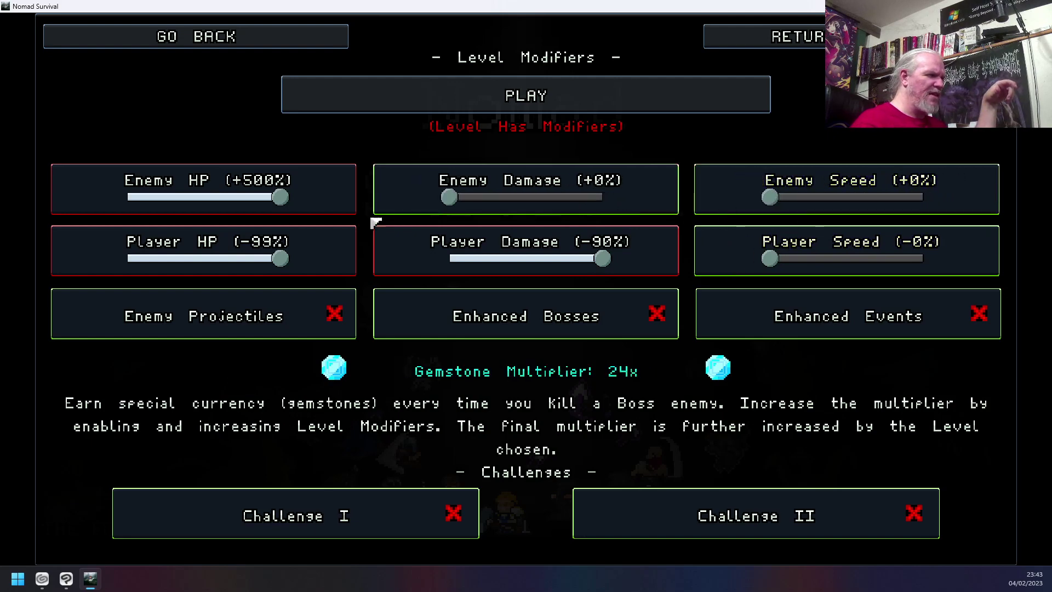
pyautogui.moveTo(608, 256); pyautogui.dragTo(426, 268)
pyautogui.moveTo(274, 197); pyautogui.dragTo(126, 206)
pyautogui.moveTo(280, 258); pyautogui.dragTo(101, 258)
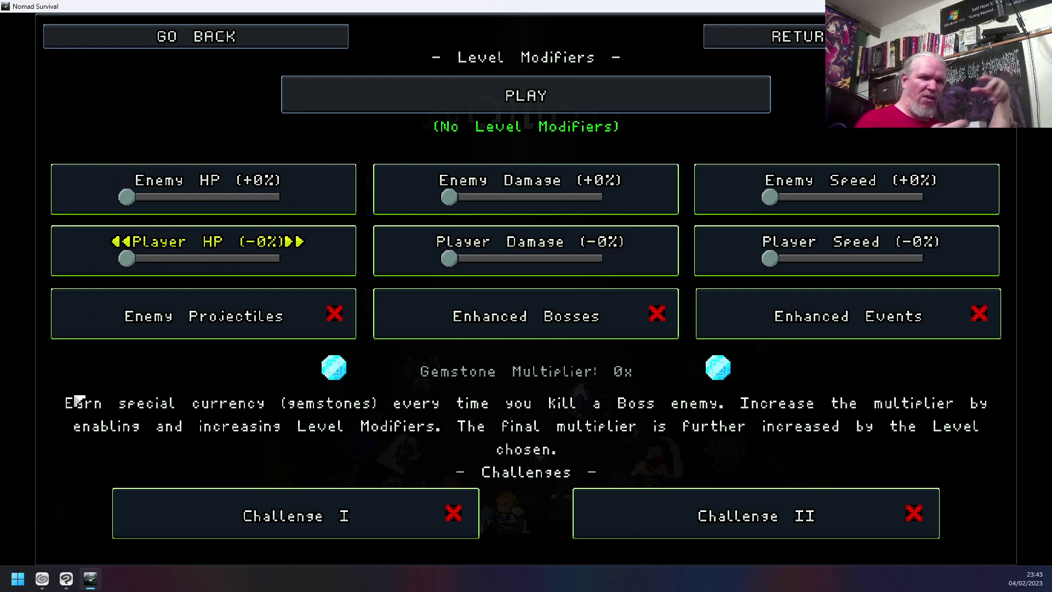
pyautogui.moveTo(76, 399); pyautogui.dragTo(7, 393)
pyautogui.moveTo(24, 309); pyautogui.dragTo(67, 262)
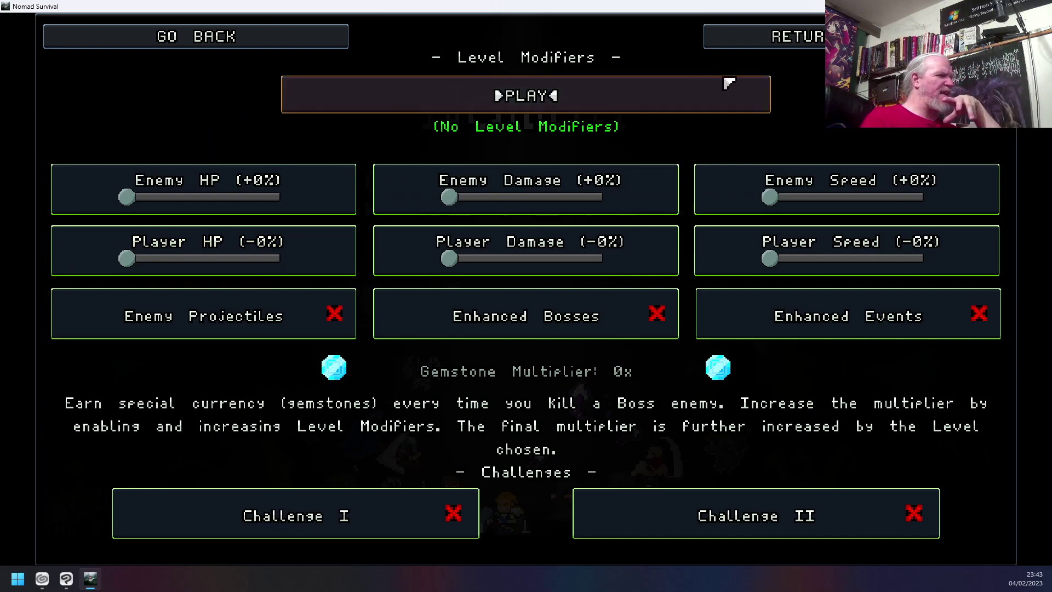
# - Back out of the level, heritage and character selection to the main menu without starting a game
pyautogui.click(324, 46)
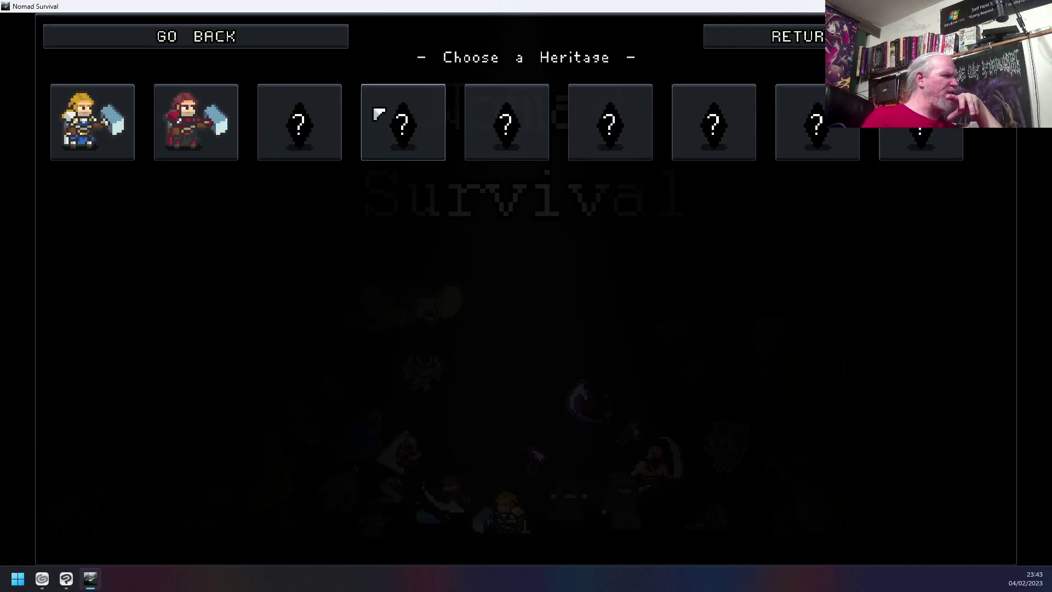
pyautogui.click(302, 46)
pyautogui.click(303, 46)
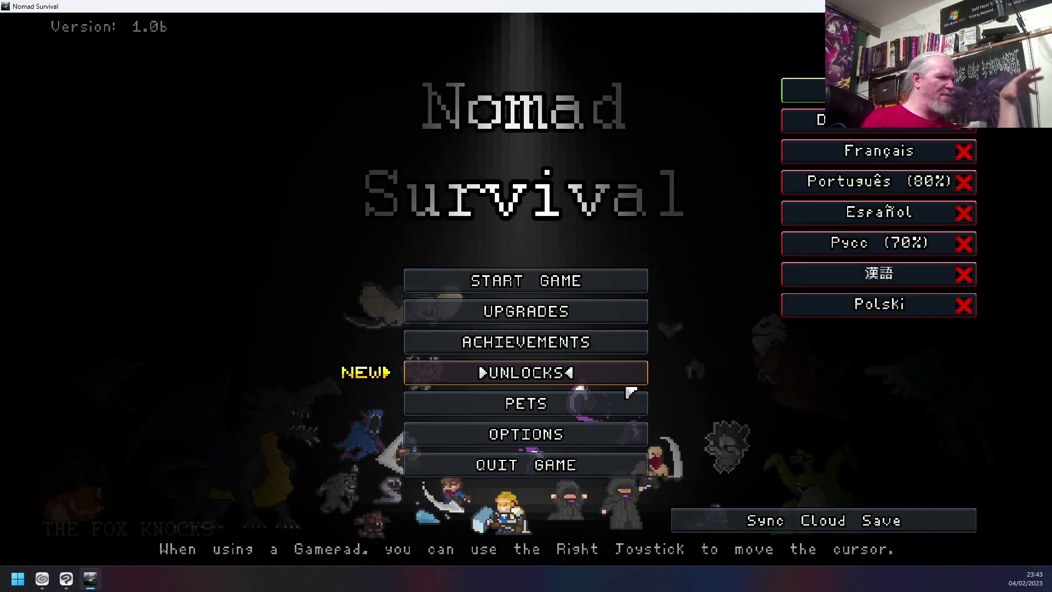
# - Open the pet selection and compare the skill trees of the Cat, Fox, Owl and Raccoon
pyautogui.click(631, 404)
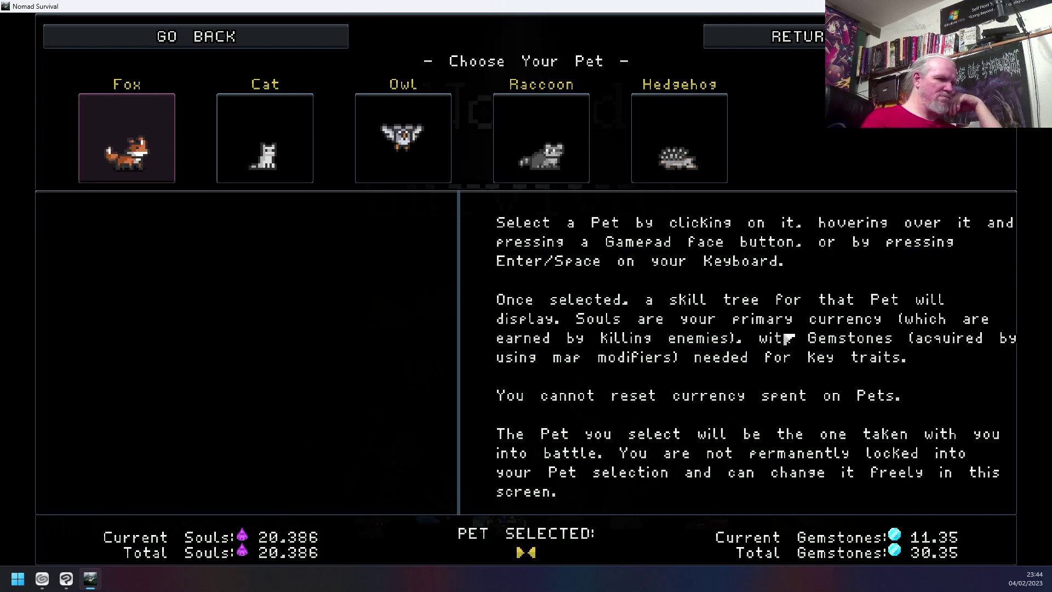
pyautogui.click(263, 128)
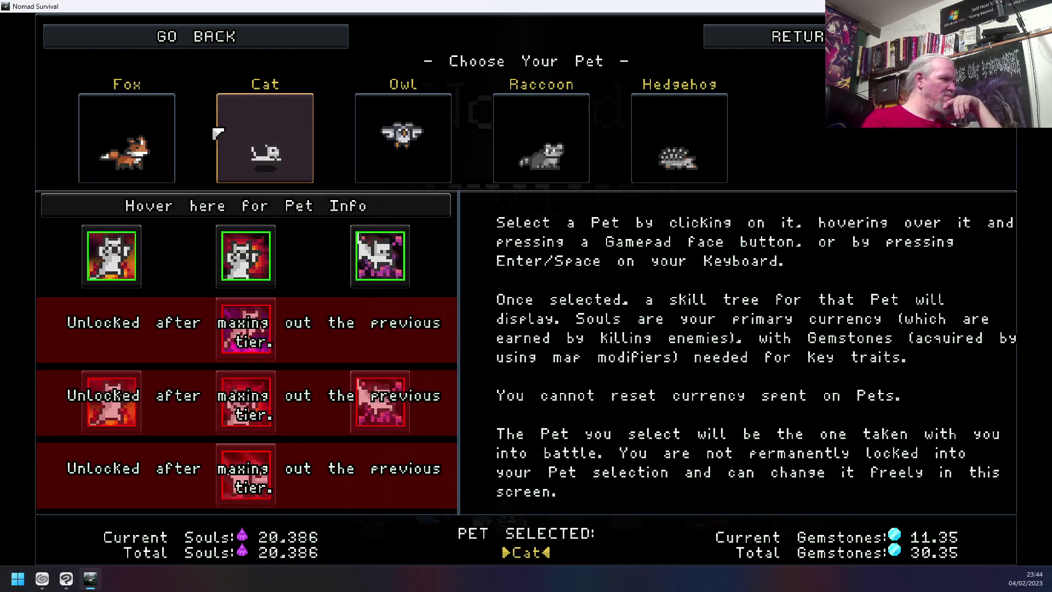
pyautogui.click(142, 149)
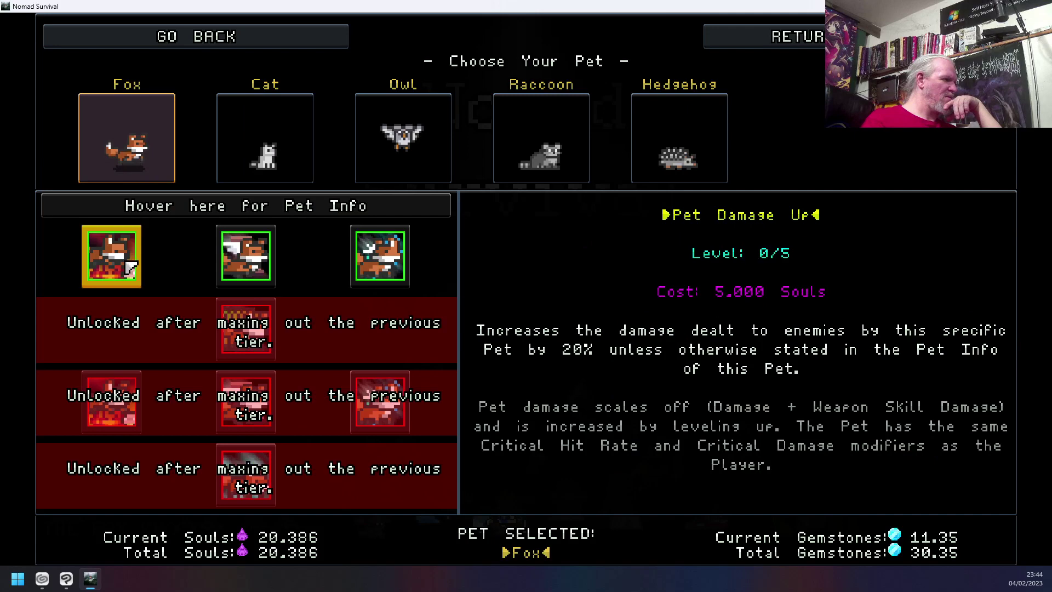
pyautogui.click(419, 146)
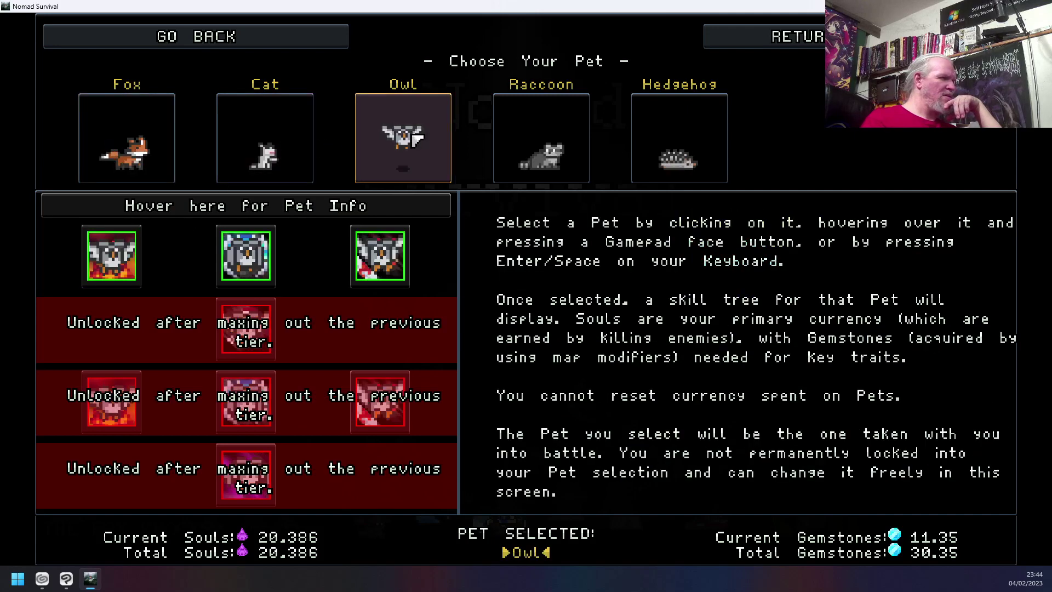
pyautogui.click(562, 159)
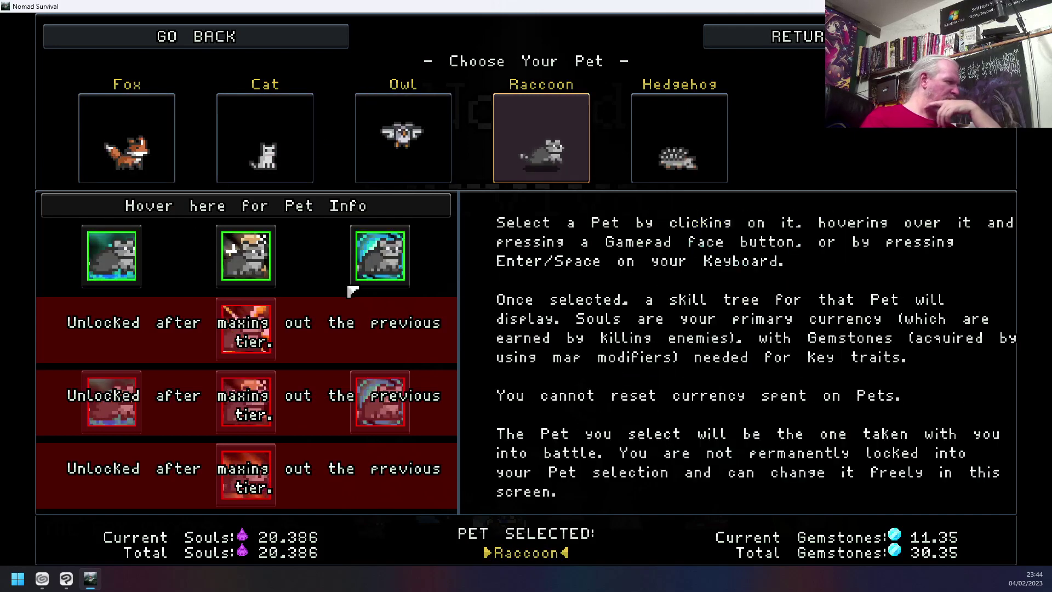
pyautogui.moveTo(132, 258)
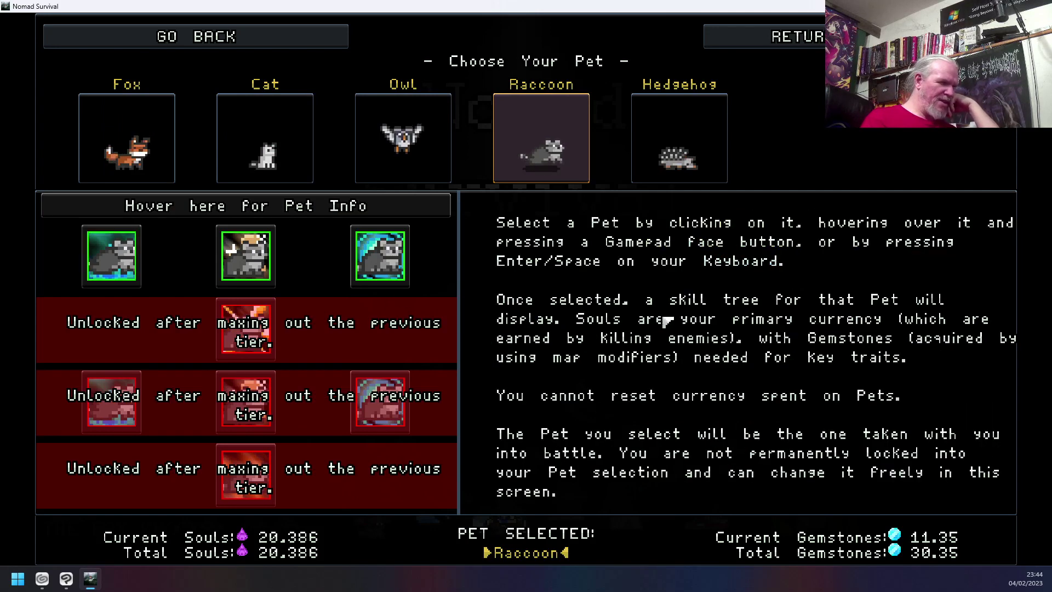
# - Select the Fox as the pet and read the descriptions of its first-tier skills
pyautogui.click(144, 167)
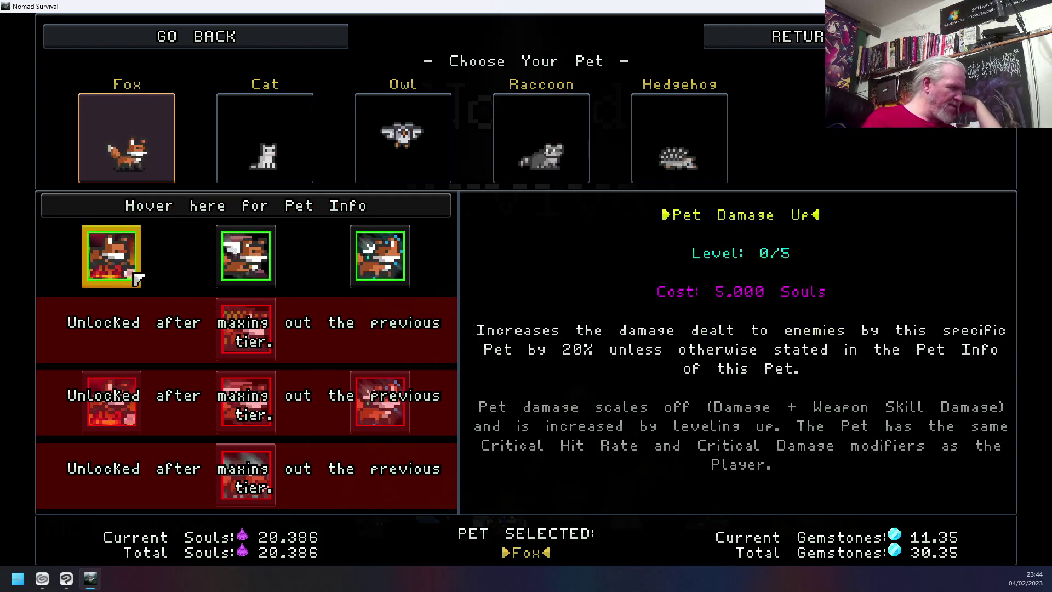
pyautogui.moveTo(265, 270)
pyautogui.moveTo(381, 256)
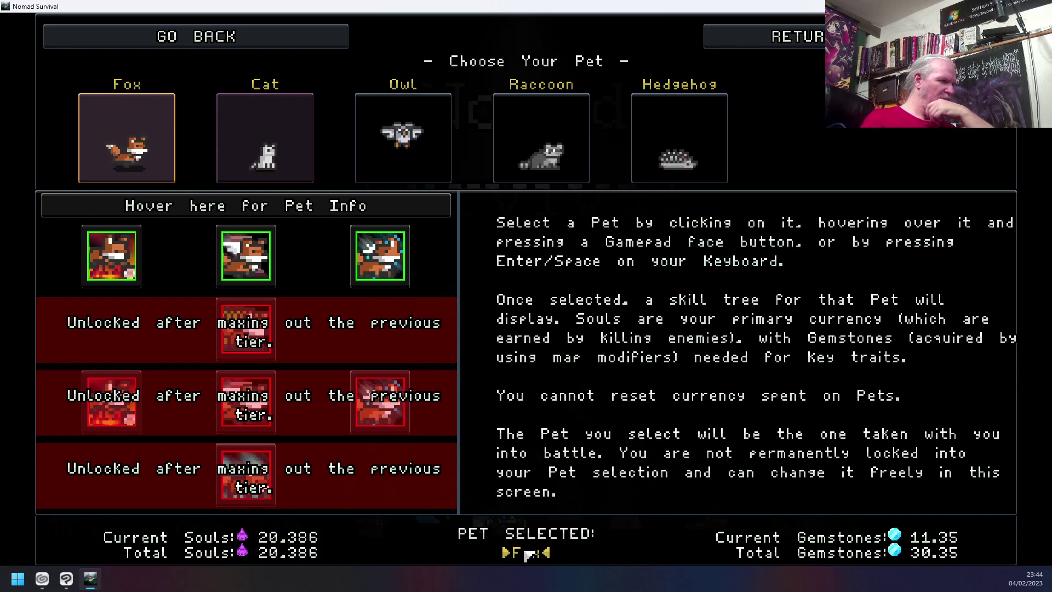
# - Reopen the pet selection, go through the Cat, Owl and Raccoon, select the Hedgehog as the pet, and return to the main menu
pyautogui.click(305, 39)
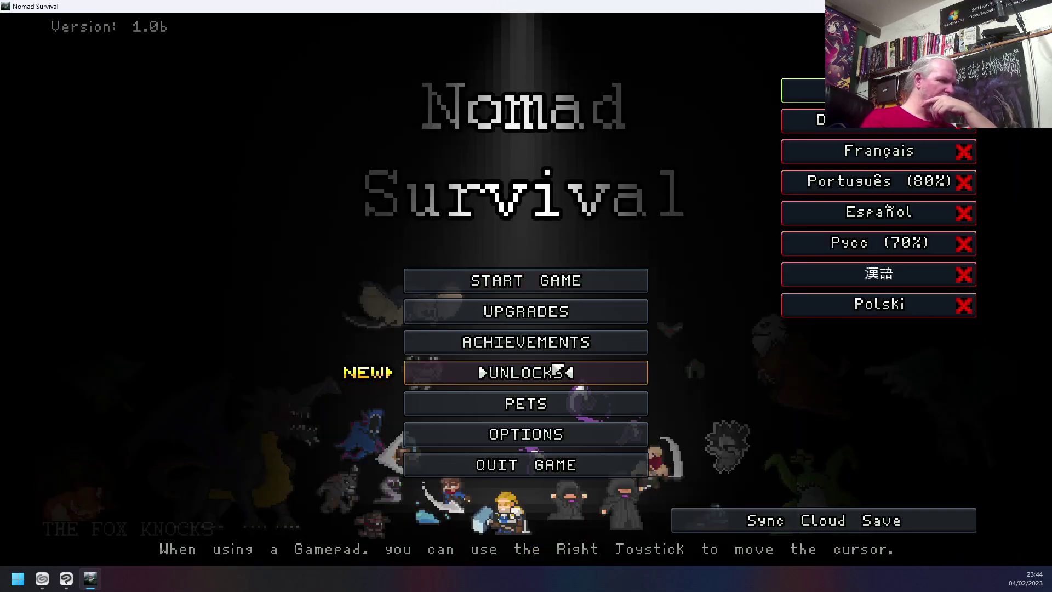
pyautogui.click(559, 407)
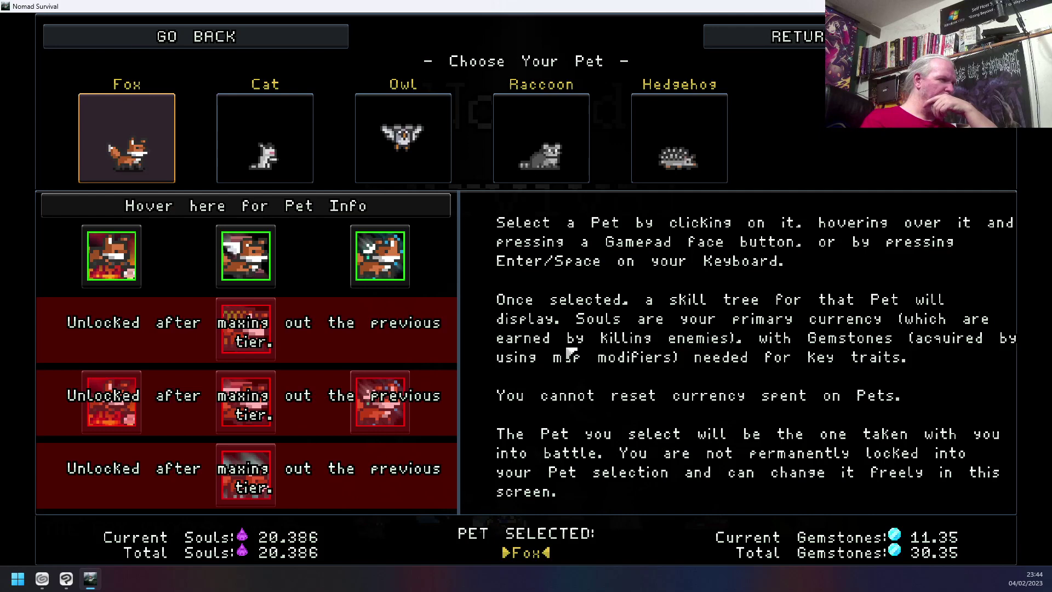
pyautogui.click(296, 166)
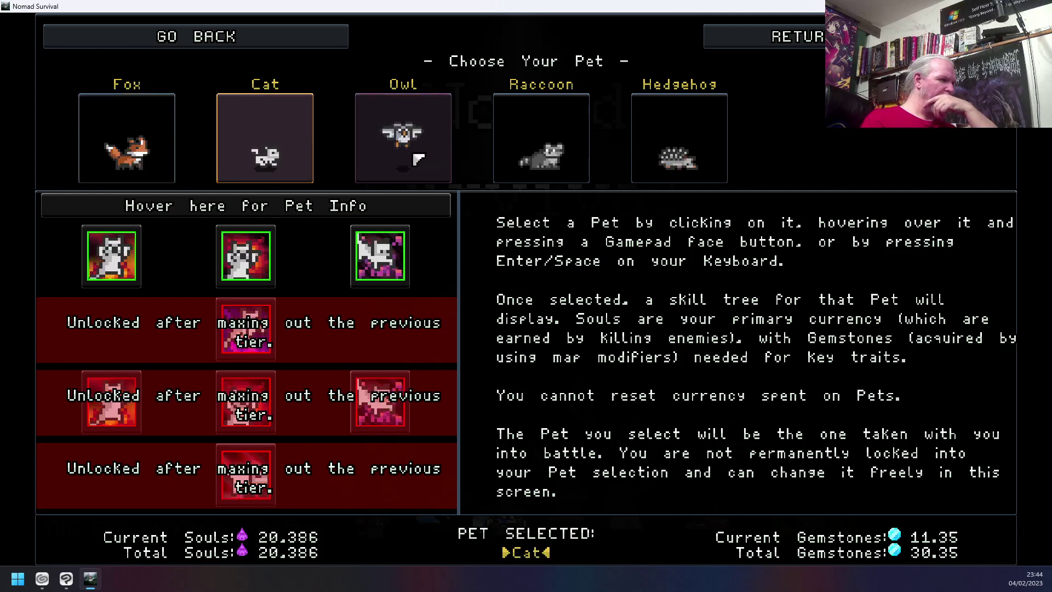
pyautogui.click(418, 159)
pyautogui.click(550, 138)
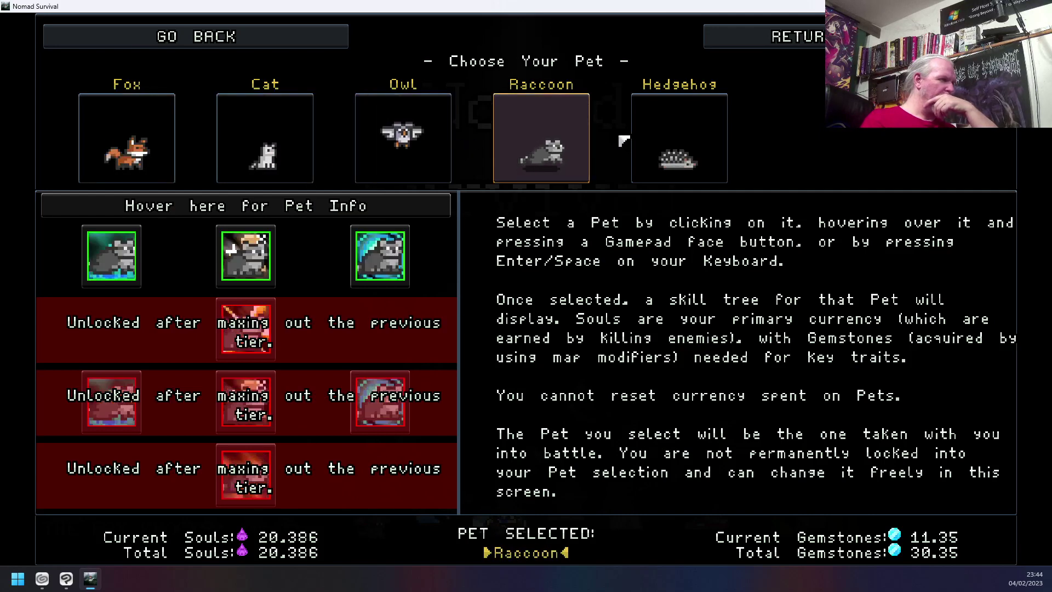
pyautogui.click(680, 147)
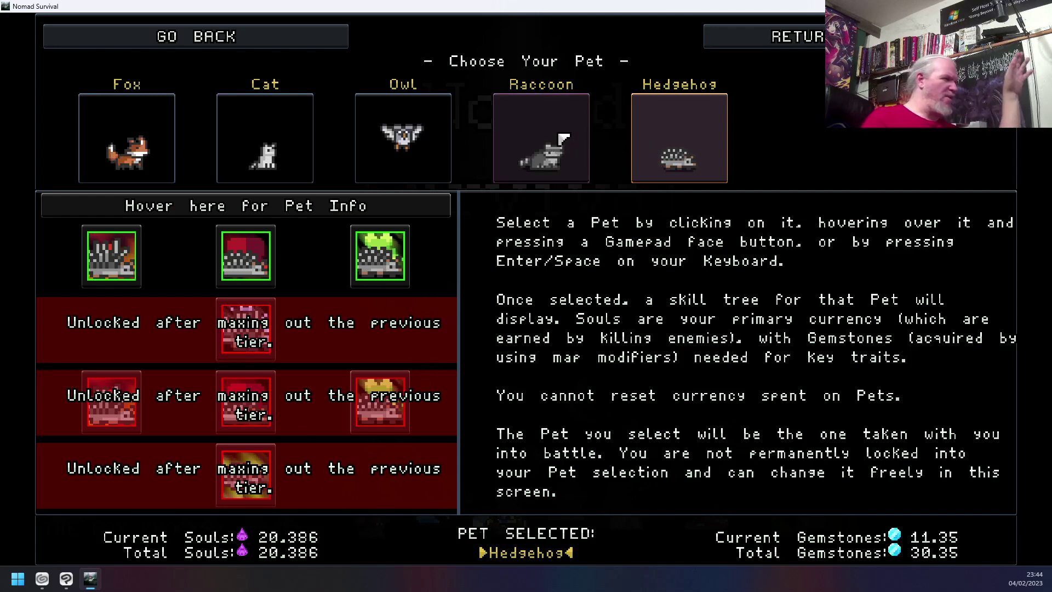
pyautogui.click(773, 36)
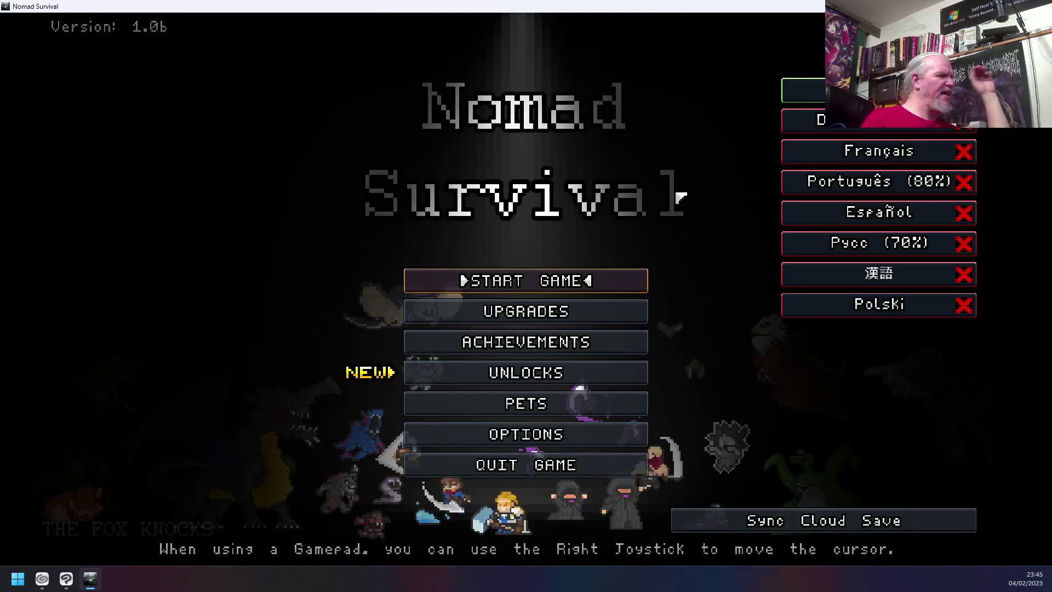
# - Review the list of unlockable characters, heritages and levels, including The Crossroads, and return to the main menu
pyautogui.click(463, 379)
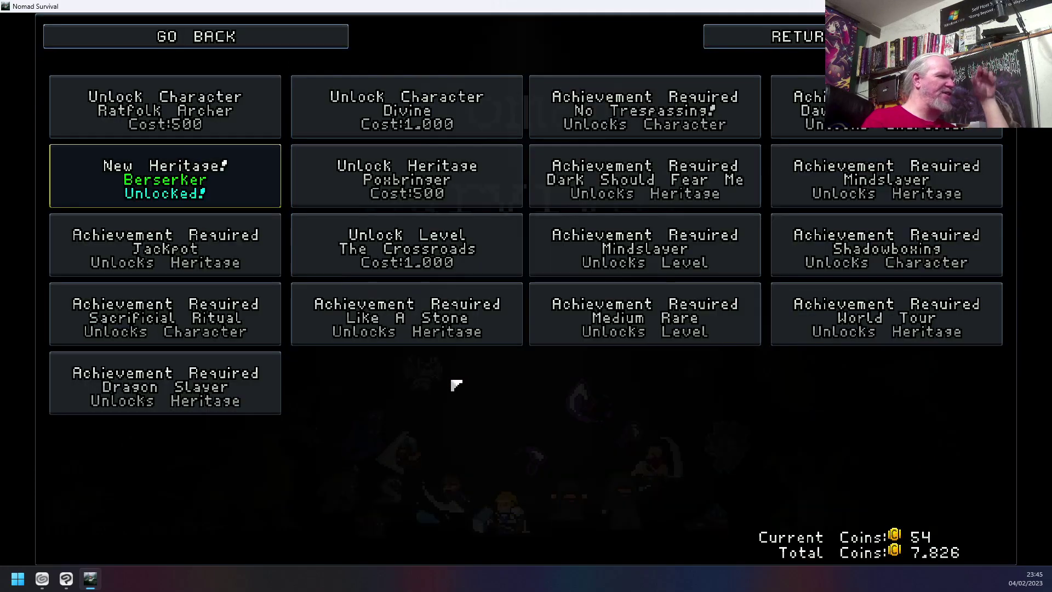
pyautogui.moveTo(276, 169)
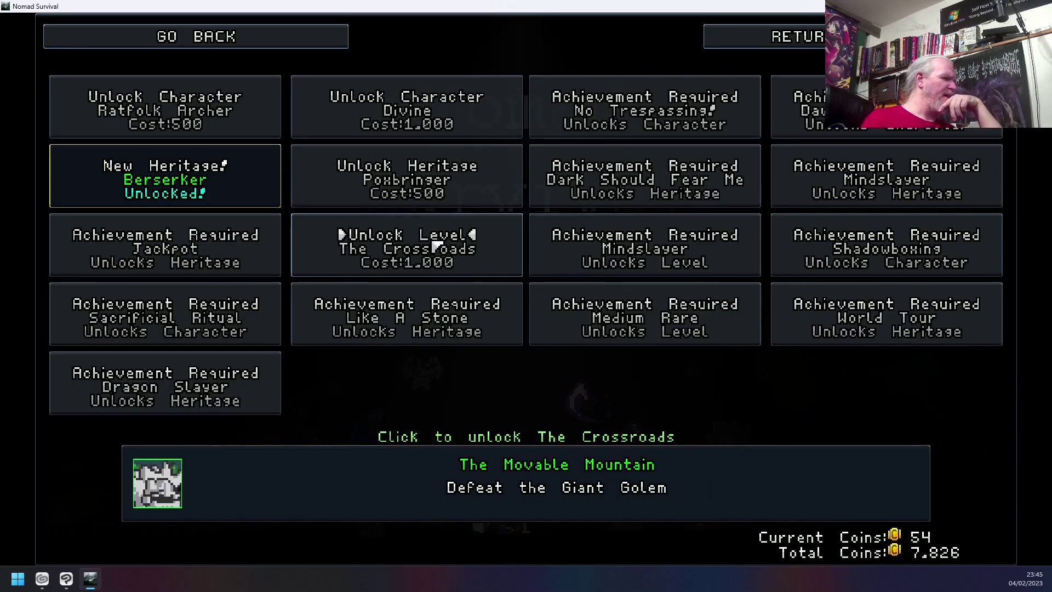
pyautogui.click(256, 47)
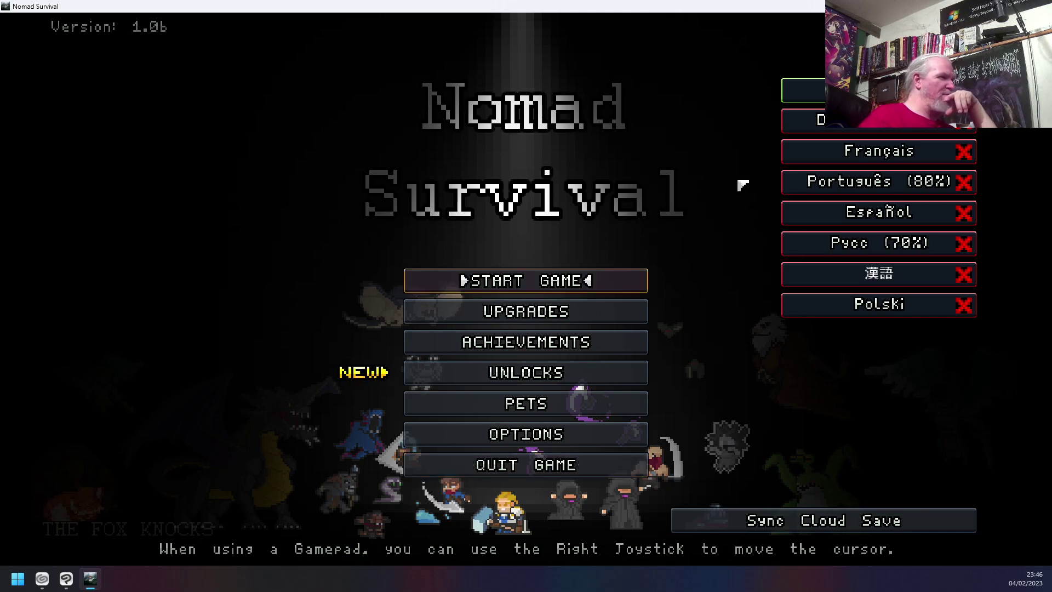
# - Switch to Clip Studio Paint and save both the leaping and cobblestone documents
pyautogui.click(65, 578)
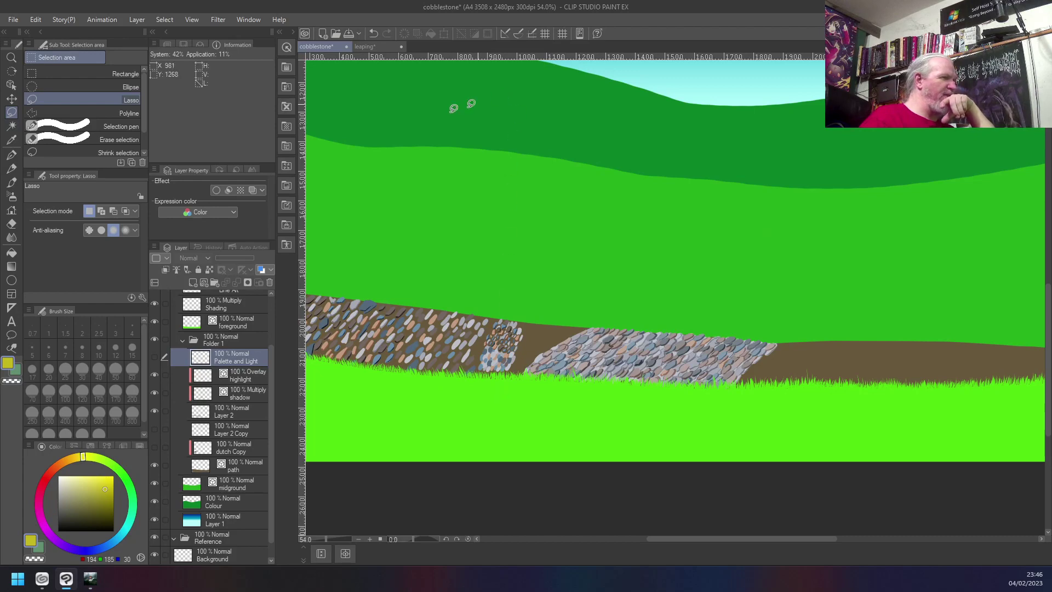
pyautogui.click(384, 50)
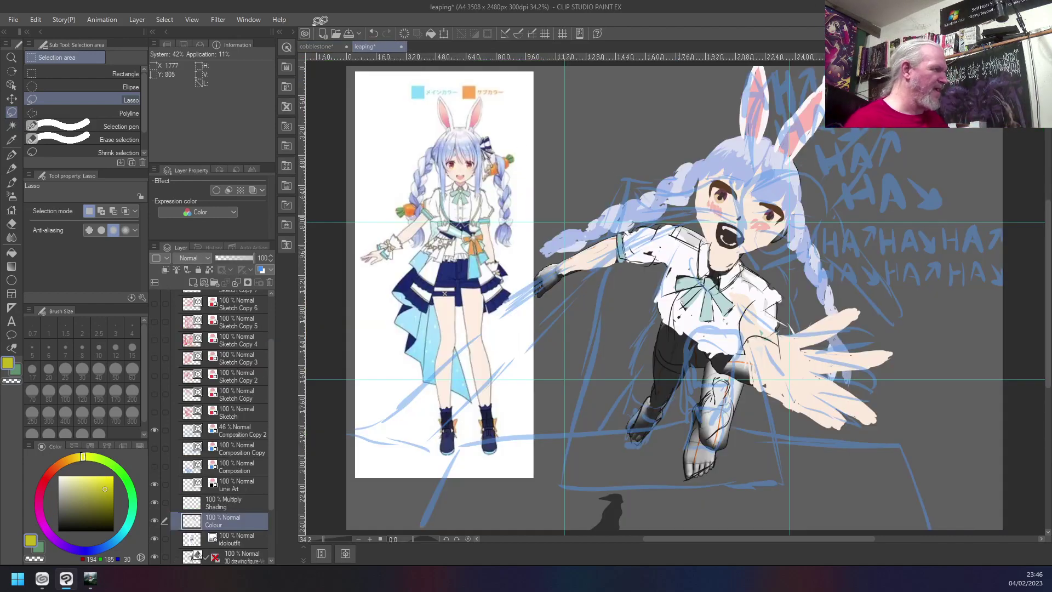
pyautogui.hotkey('ctrl', 's')
pyautogui.click(317, 48)
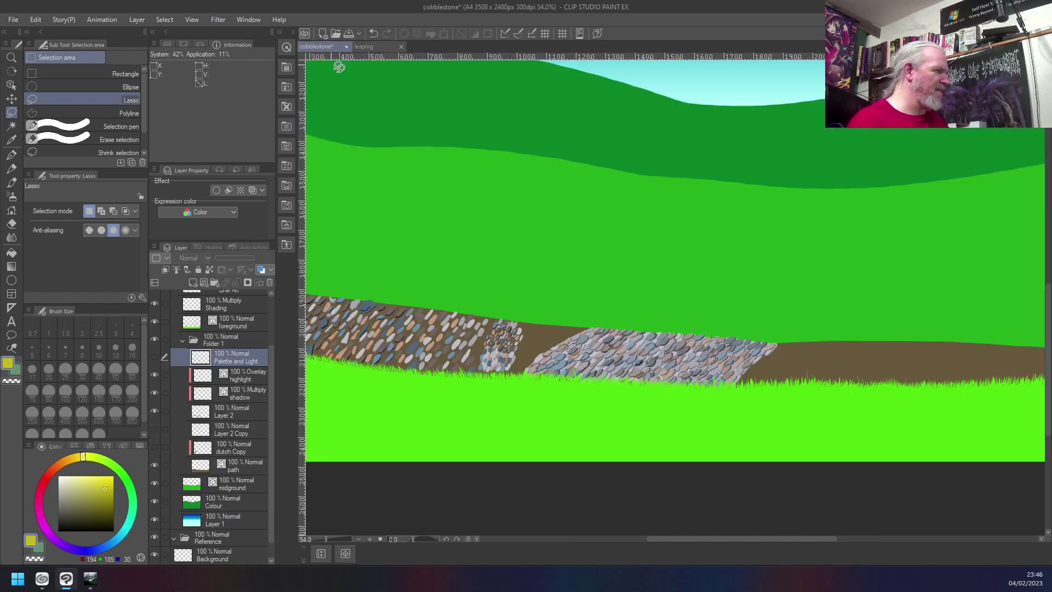
pyautogui.hotkey('ctrl', 's')
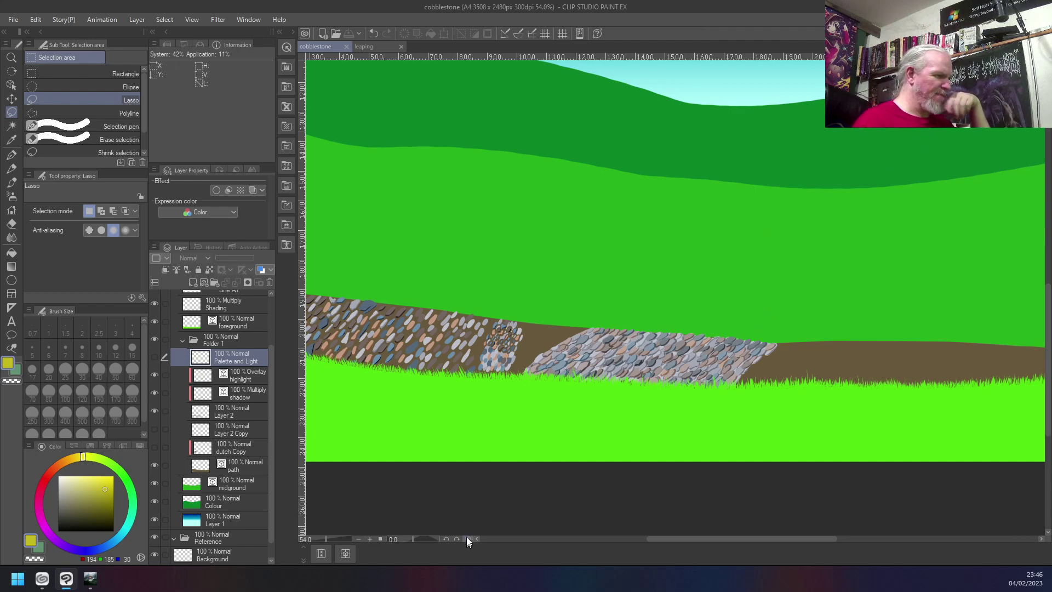
pyautogui.click(89, 578)
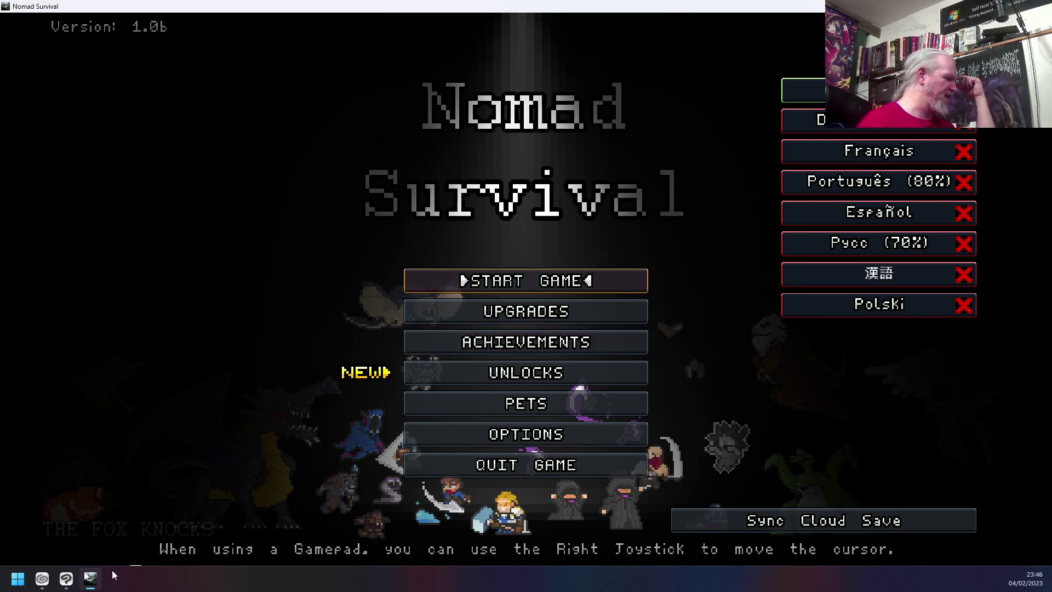
pyautogui.click(66, 578)
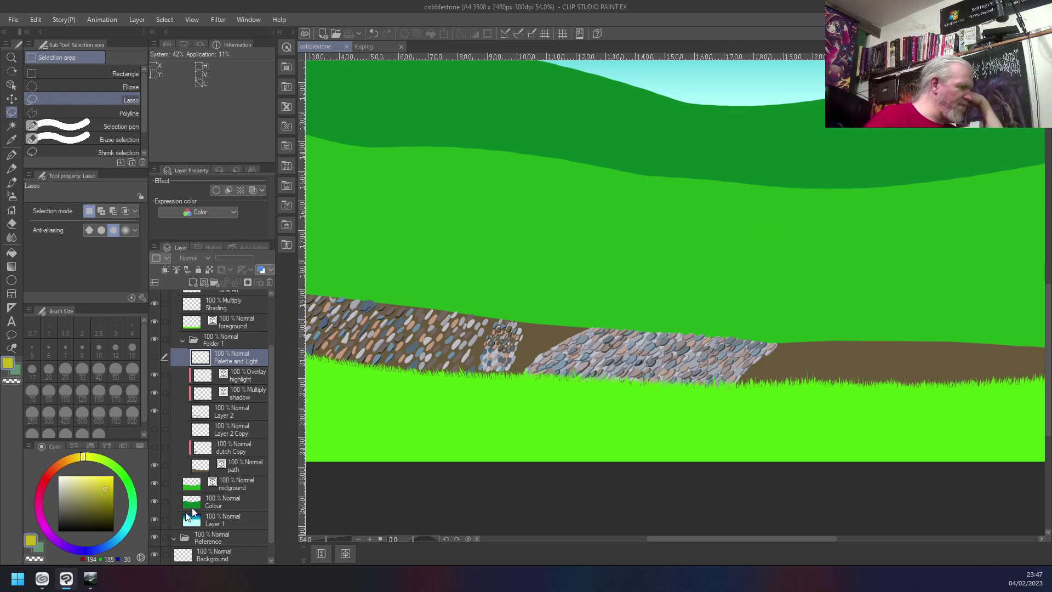
# - Examine which layer mask, correction layer and tonal correction options are available for the Multiply shadow layer of the path
pyautogui.click(243, 394)
pyautogui.rightClick(244, 397)
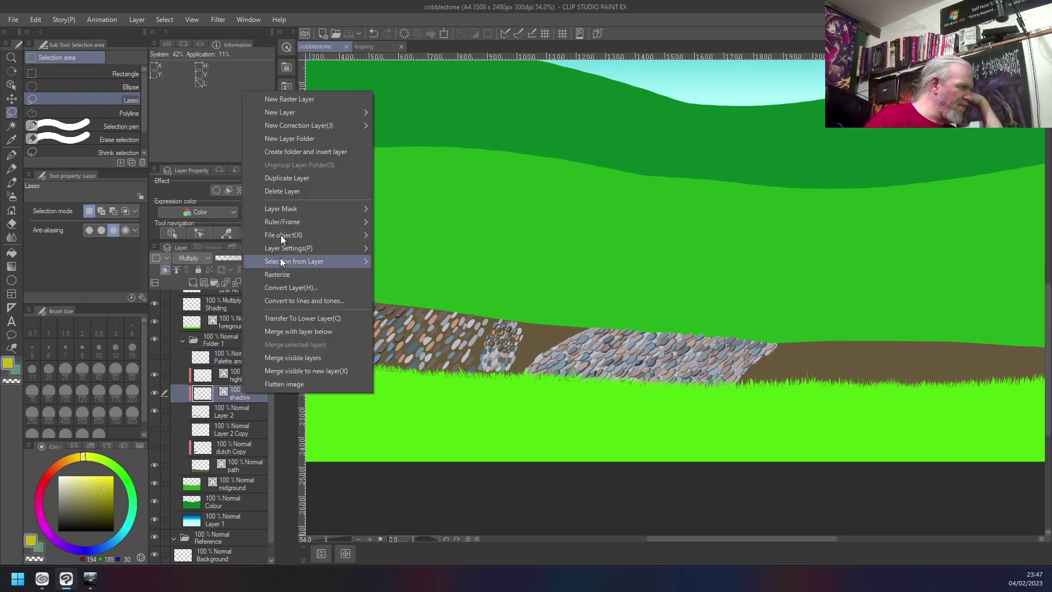
pyautogui.moveTo(285, 213)
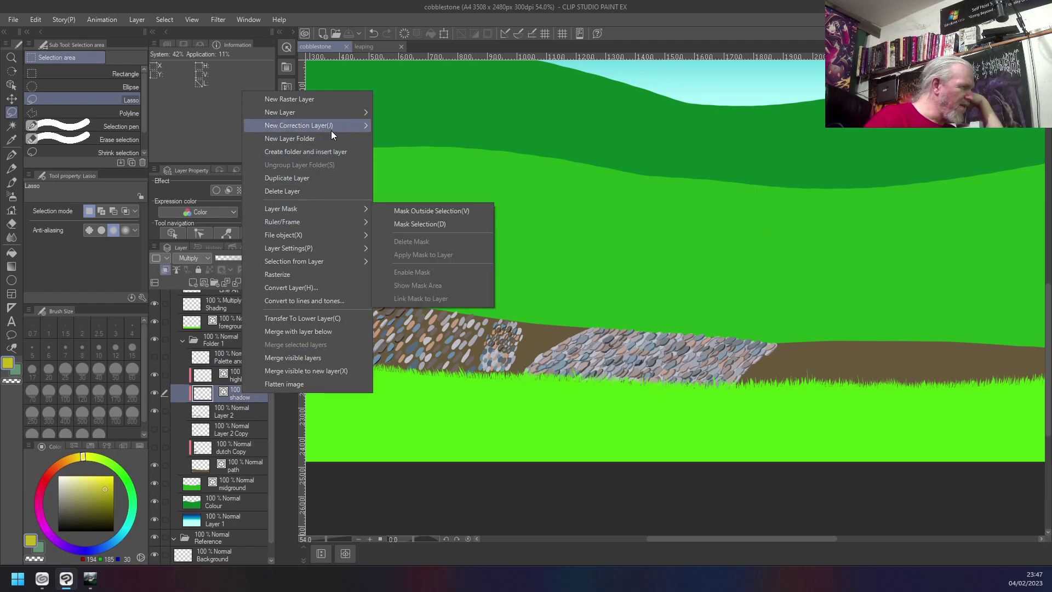
pyautogui.moveTo(331, 129)
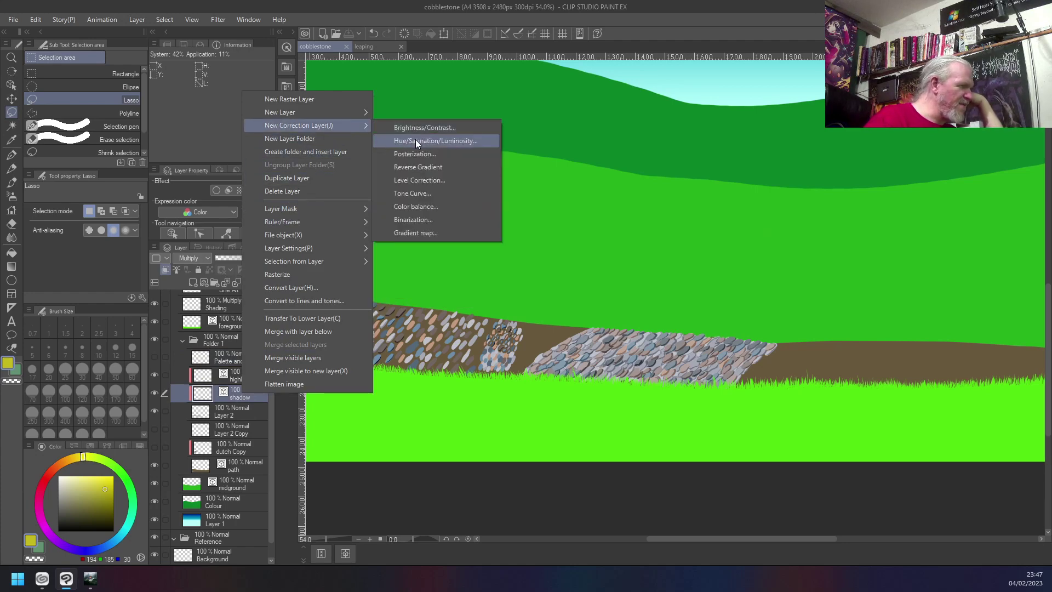
pyautogui.click(244, 400)
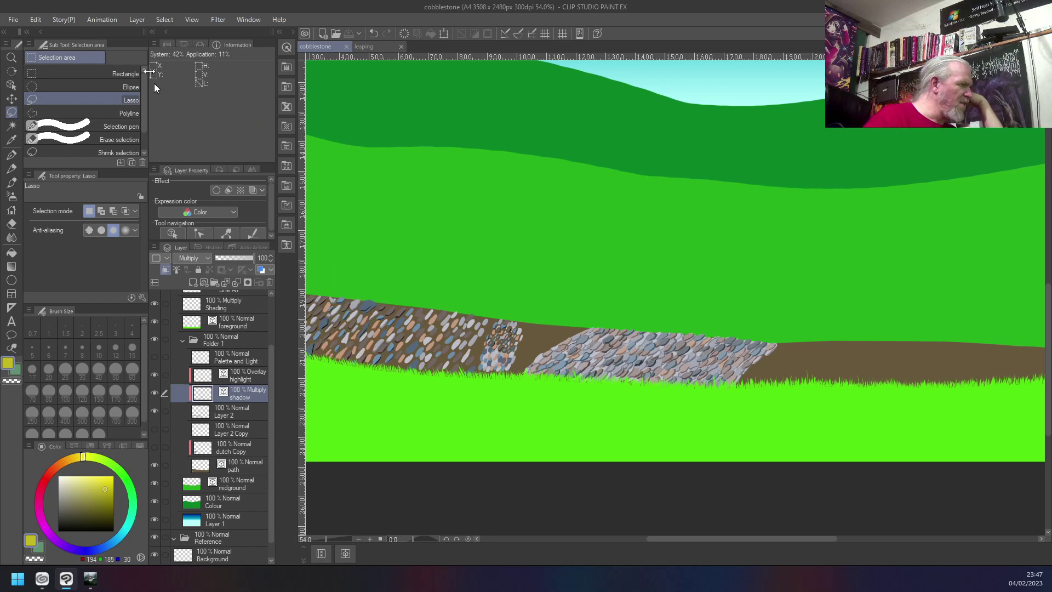
pyautogui.click(127, 18)
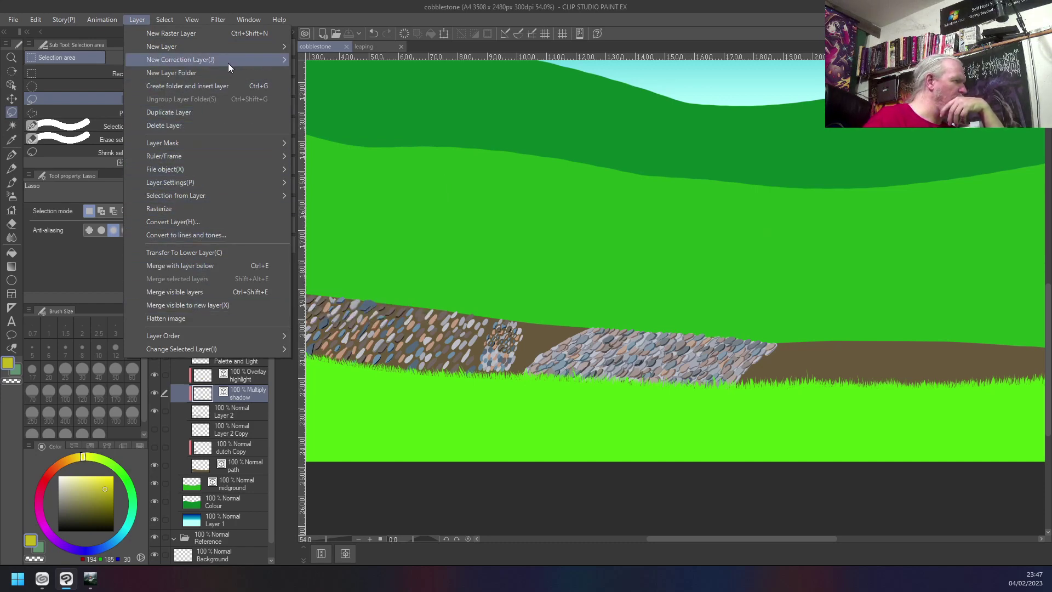
pyautogui.moveTo(228, 63)
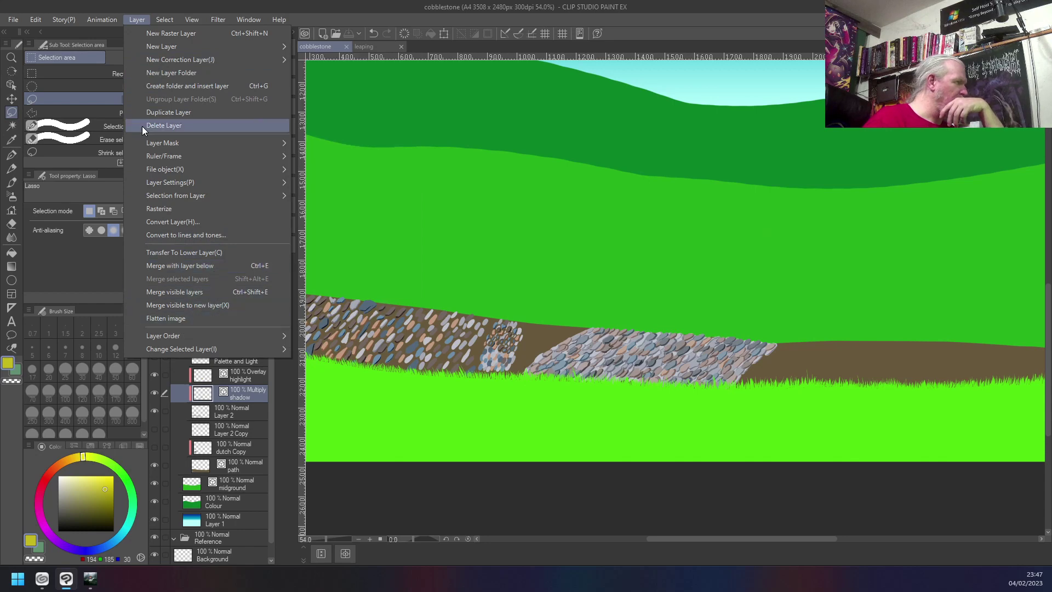
pyautogui.moveTo(47, 19)
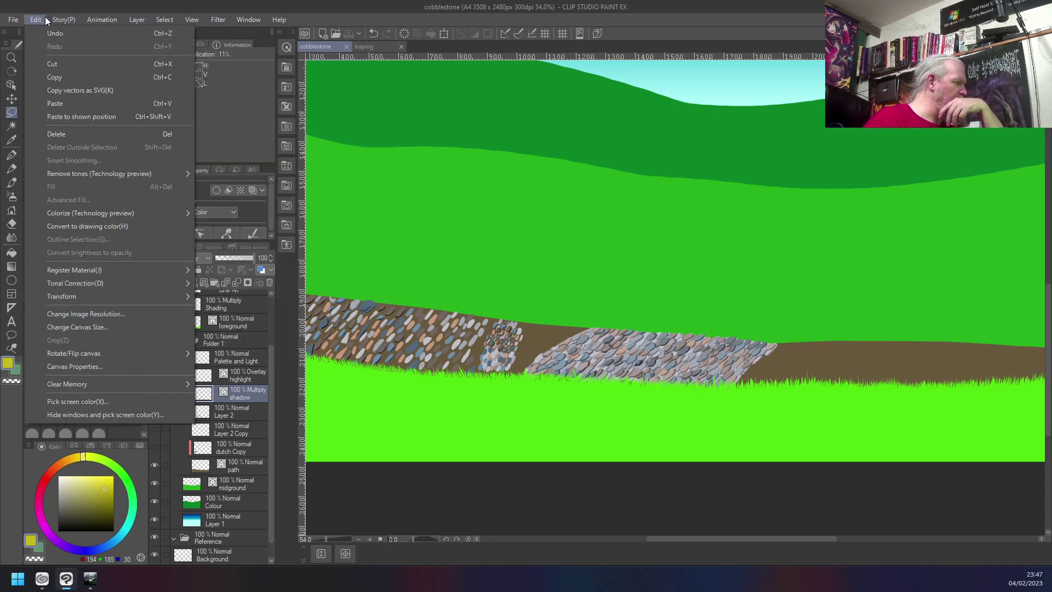
pyautogui.moveTo(87, 283)
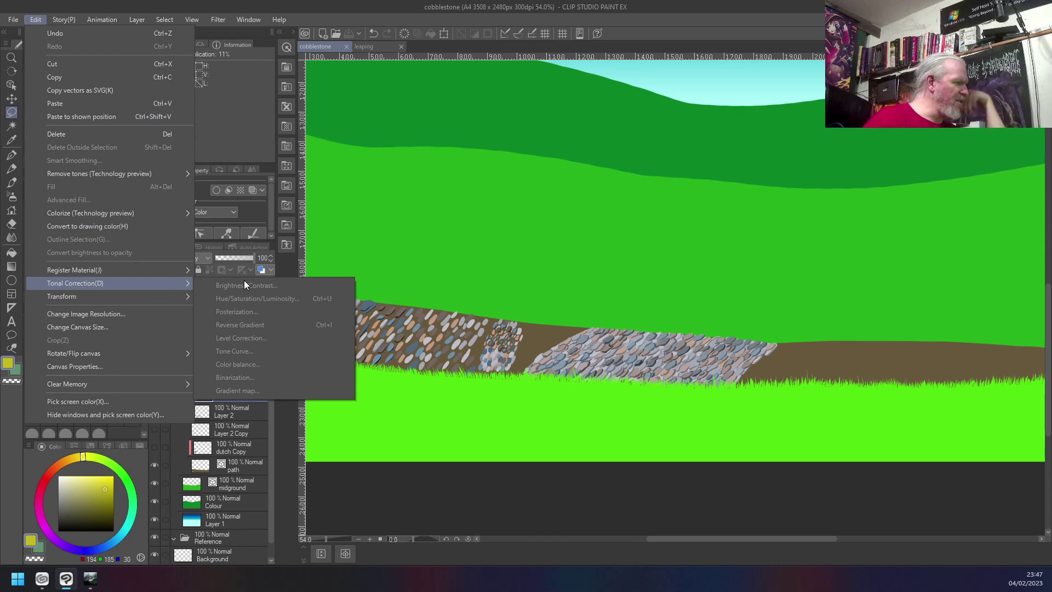
pyautogui.click(243, 428)
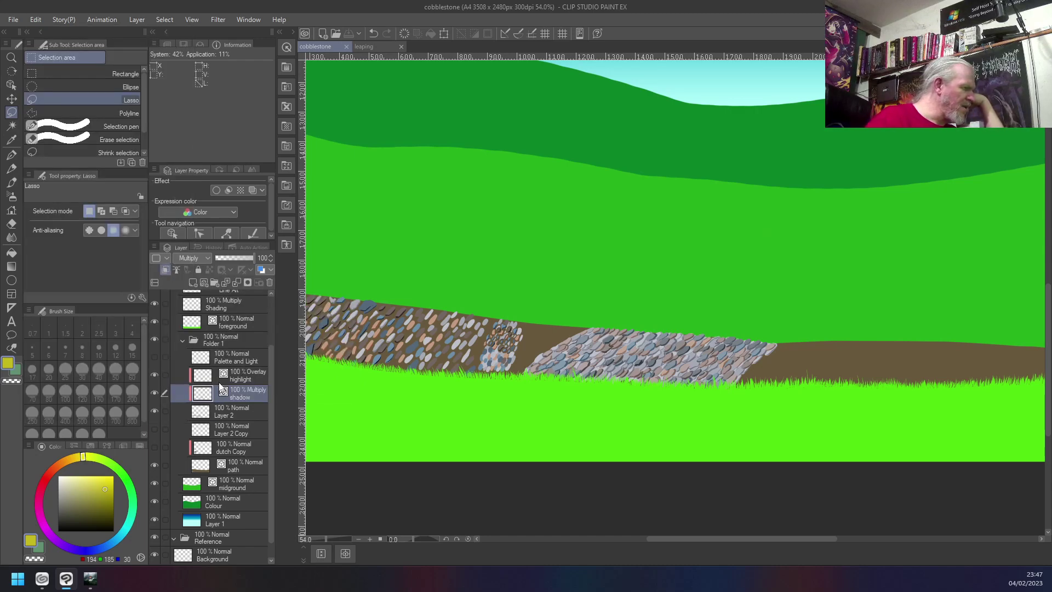
# - Set the shadow layer's blending mode to Normal, recheck its tonal correction options, and unclip it from the layer below
pyautogui.click(202, 258)
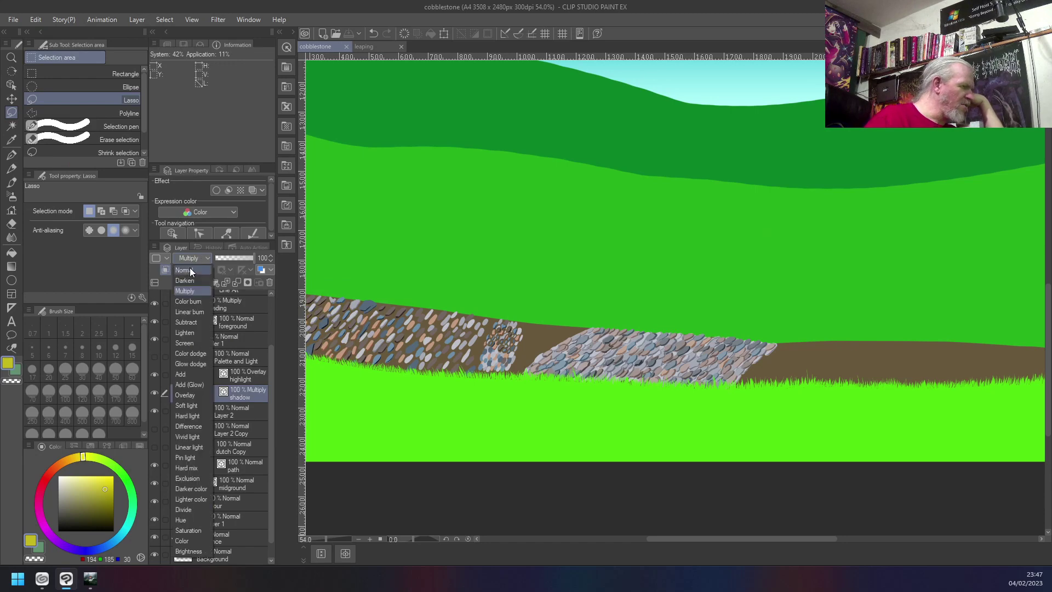
pyautogui.click(190, 269)
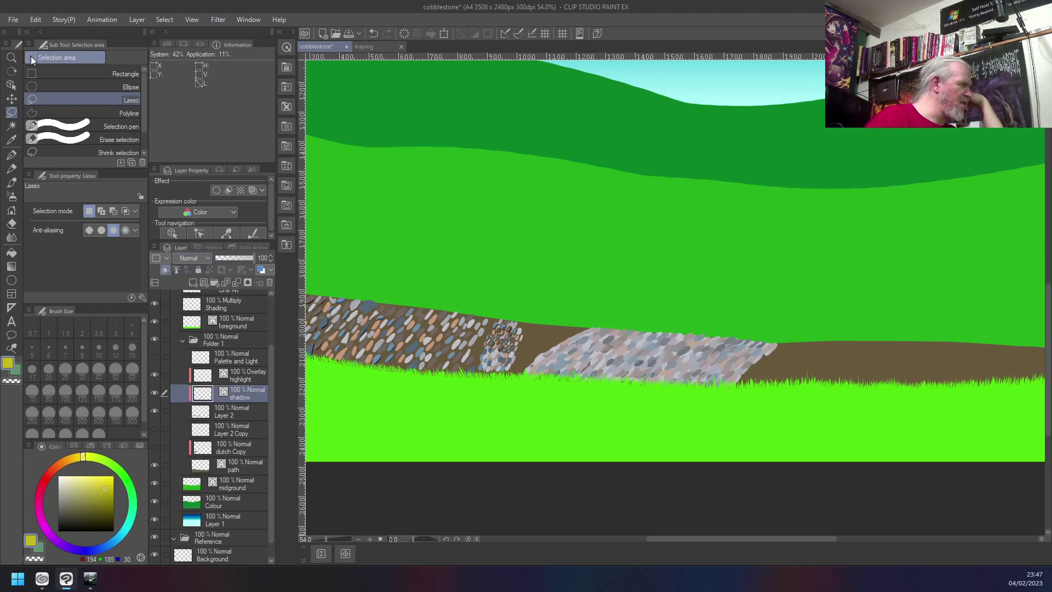
pyautogui.click(35, 19)
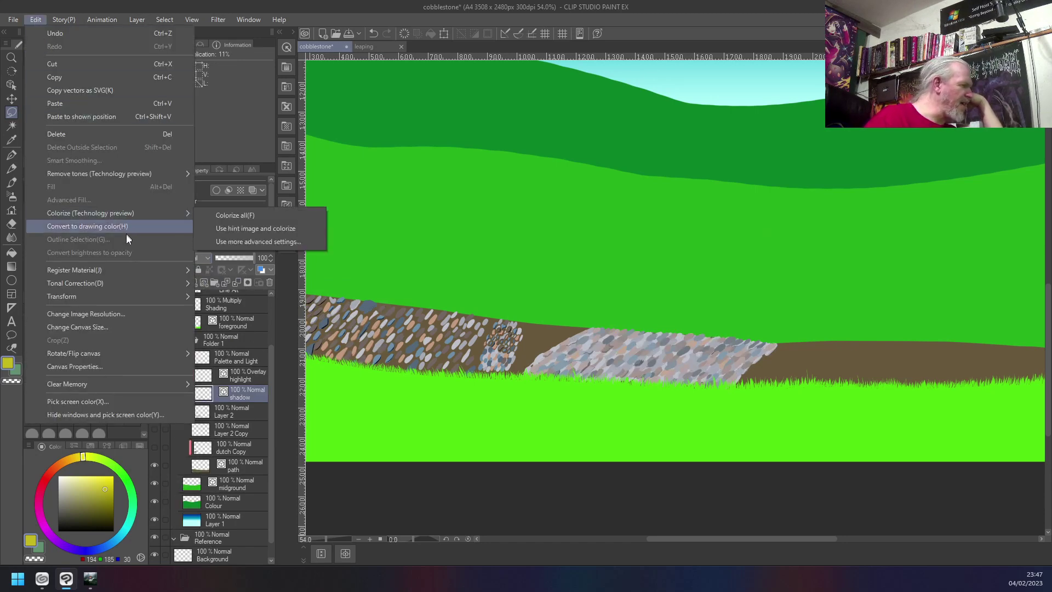
pyautogui.moveTo(137, 283)
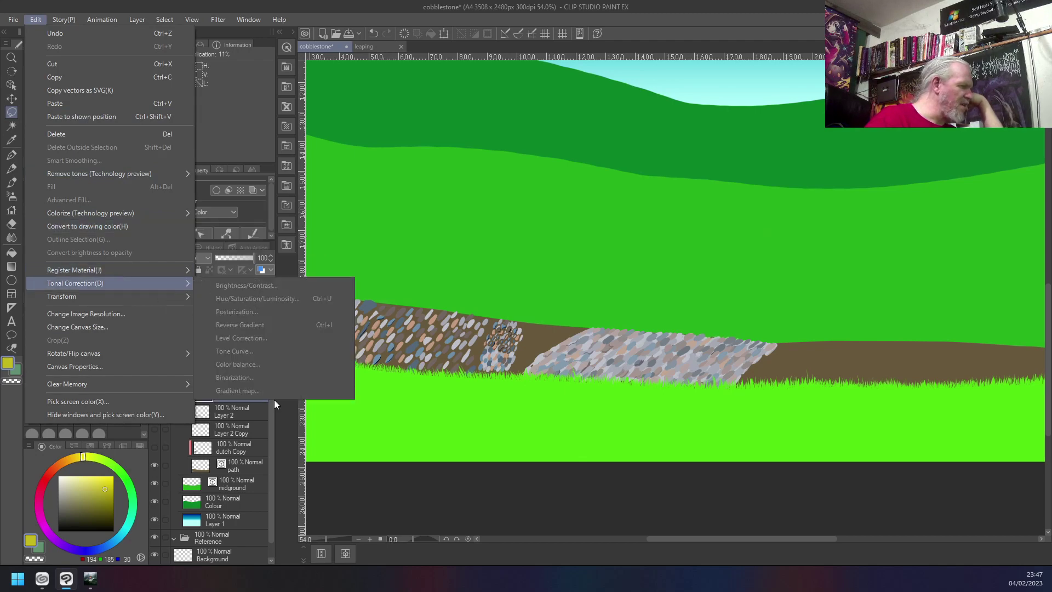
pyautogui.click(435, 498)
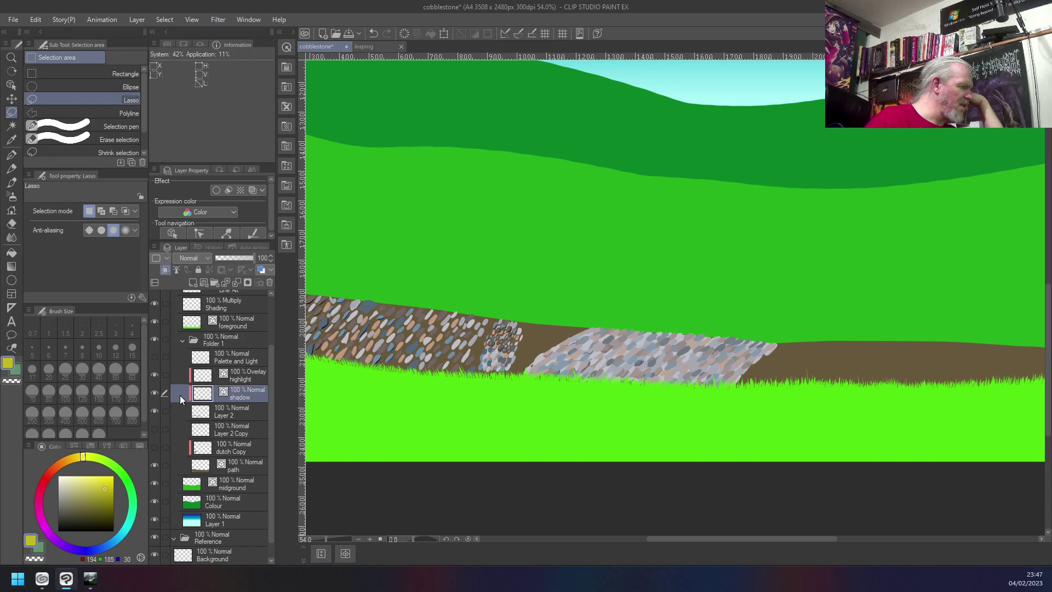
pyautogui.click(165, 270)
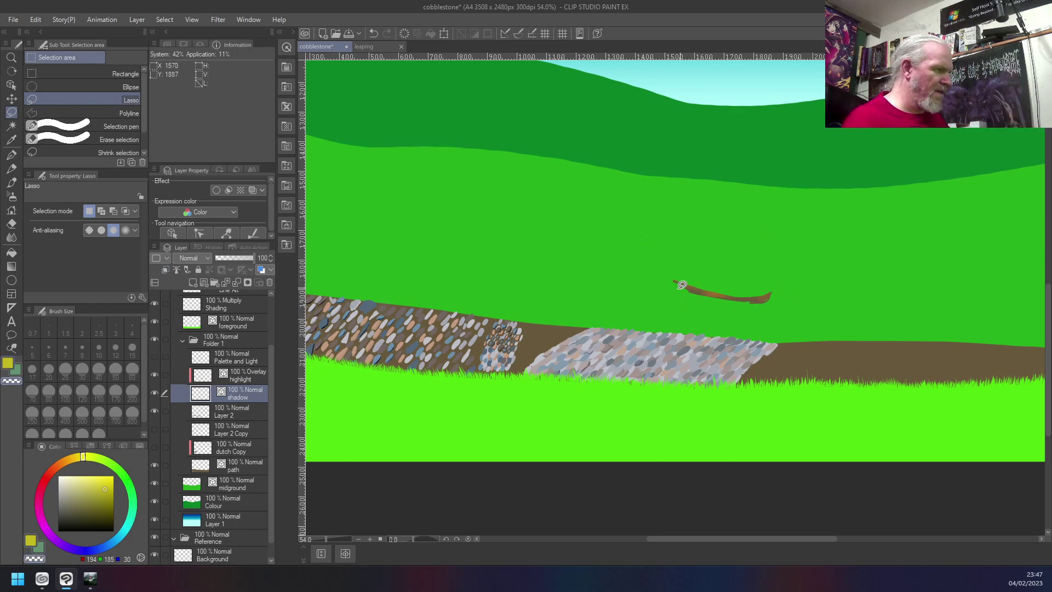
# - Erase the stray brown mark on the grass above the path from the shadow layer, using the Custom Test brush in transparent colour at size 120
pyautogui.press('b')
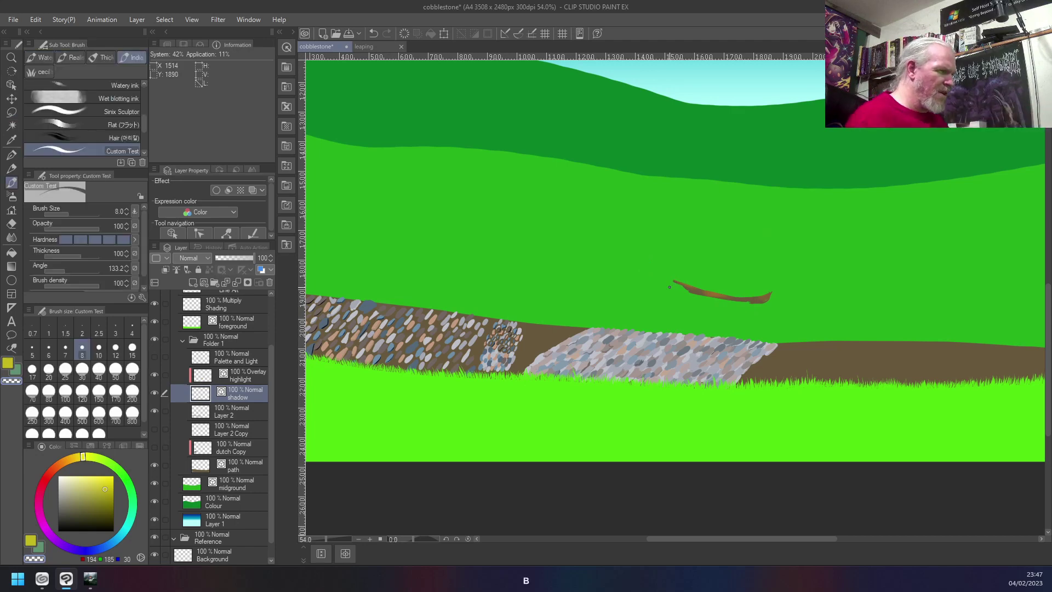
pyautogui.moveTo(669, 278); pyautogui.dragTo(758, 301)
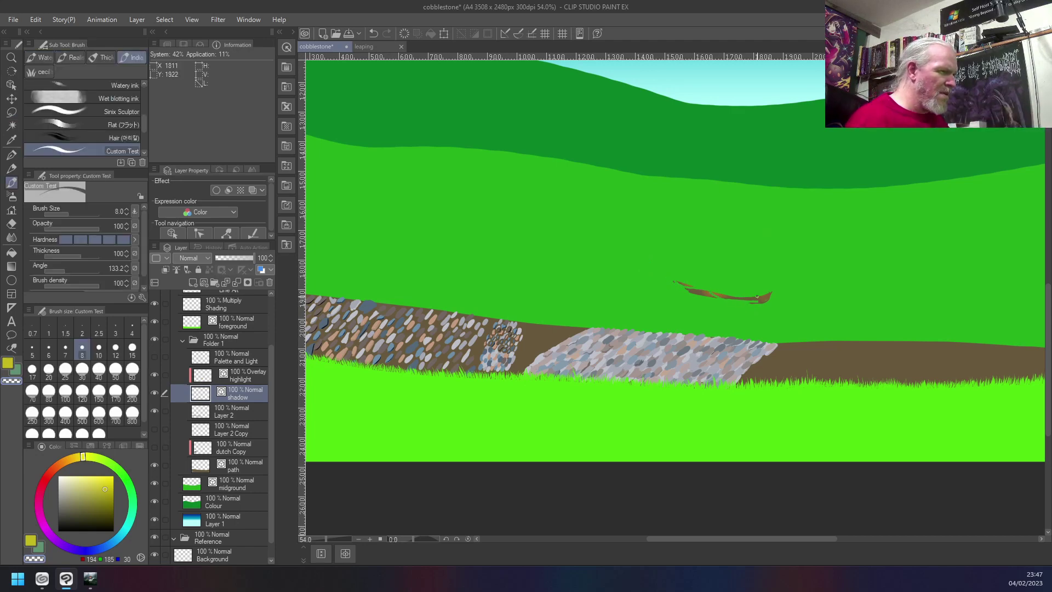
pyautogui.press(']')
pyautogui.press(']')
pyautogui.press(']')
pyautogui.press(']')
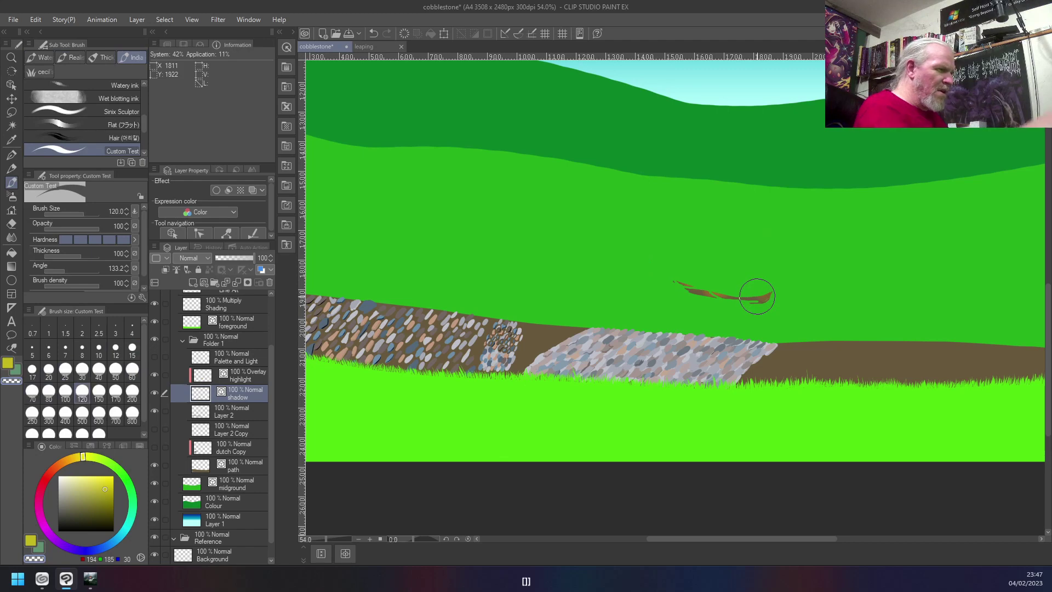
pyautogui.moveTo(665, 275); pyautogui.dragTo(787, 289)
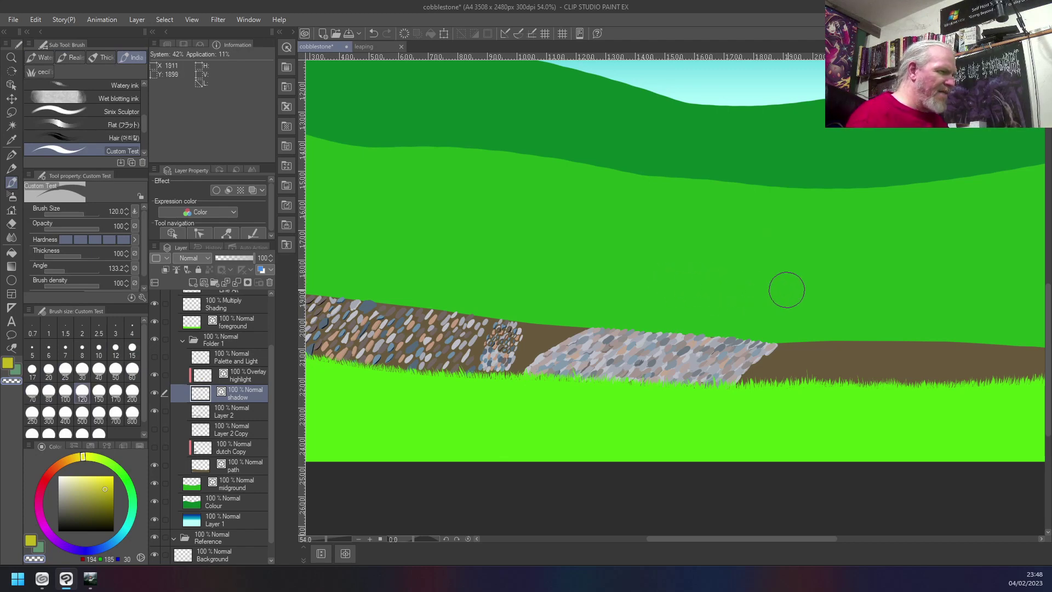
# - Reduce the Custom Test brush size to 25
pyautogui.press('[')
pyautogui.press('[')
pyautogui.press('[')
pyautogui.press('[')
pyautogui.press('[')
pyautogui.press('[')
pyautogui.press('[')
pyautogui.press('[')
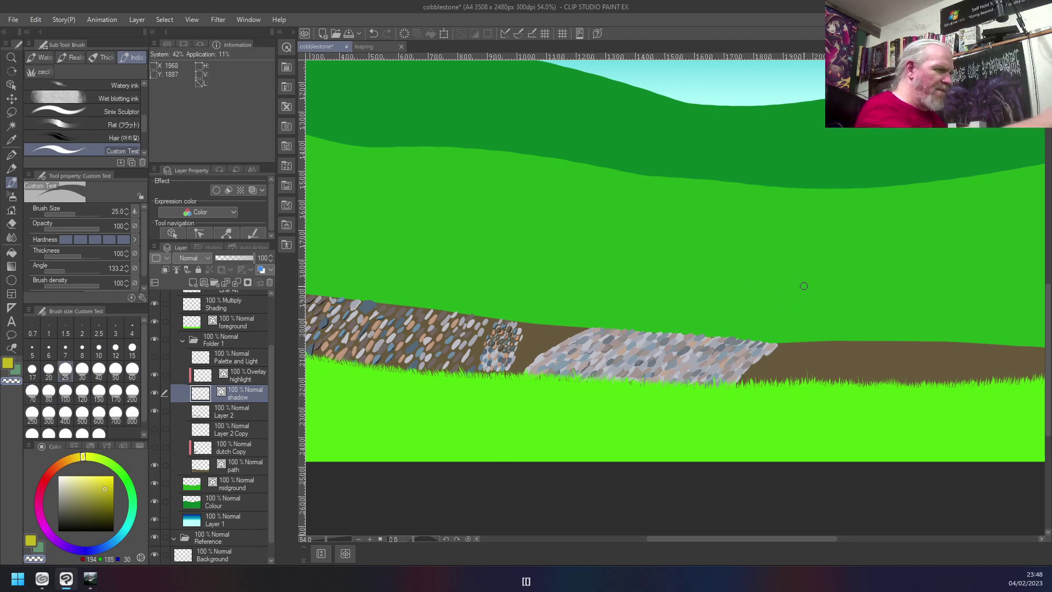
# - Check which tonal correction options are available for the shadow layer, hiding the Overlay highlight layer between the two checks
pyautogui.click(35, 21)
pyautogui.moveTo(189, 284)
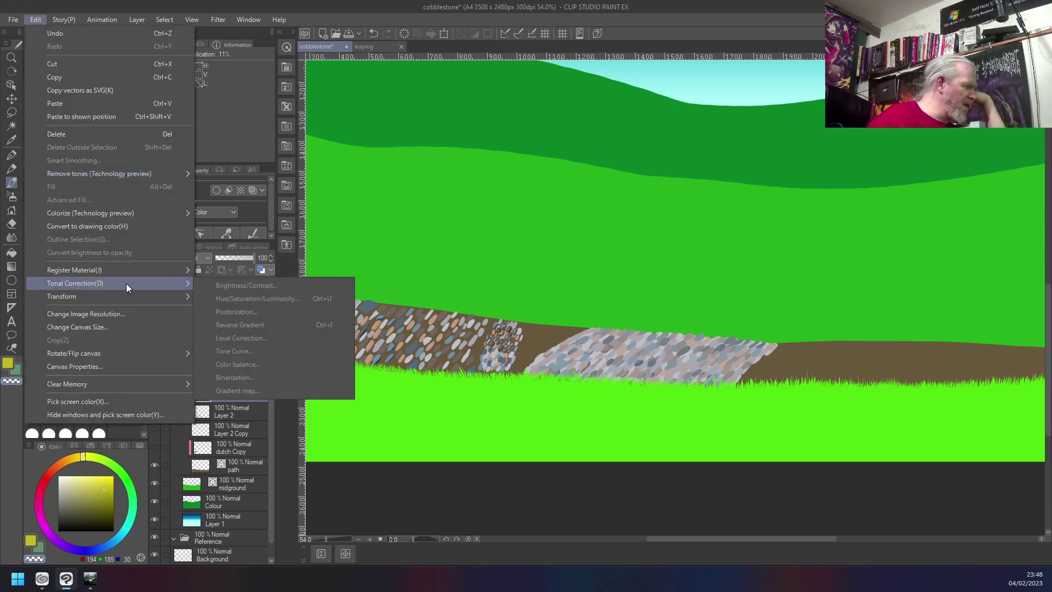
pyautogui.click(352, 498)
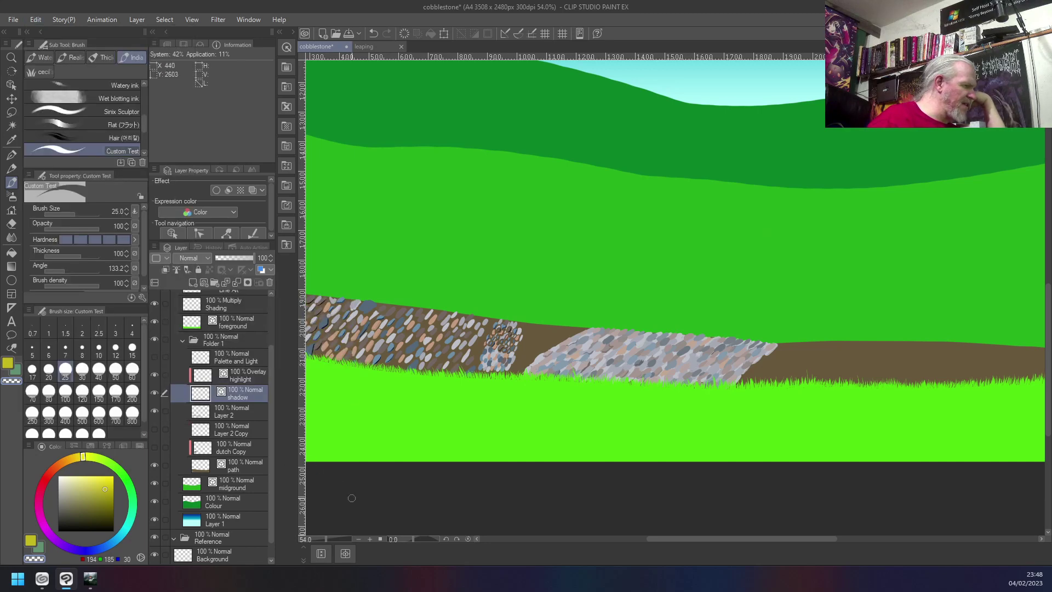
pyautogui.click(156, 375)
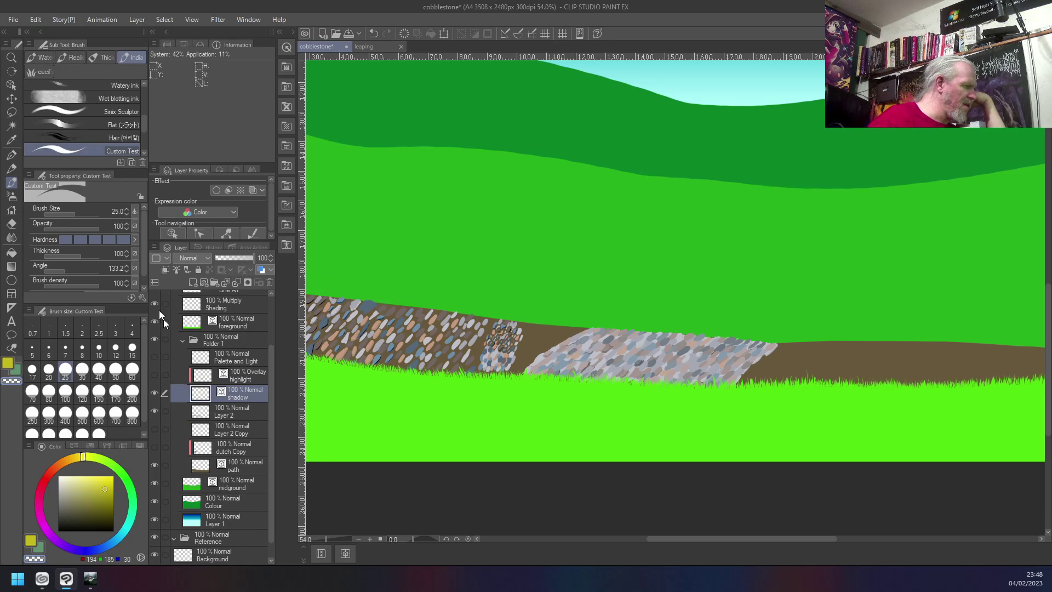
pyautogui.click(36, 19)
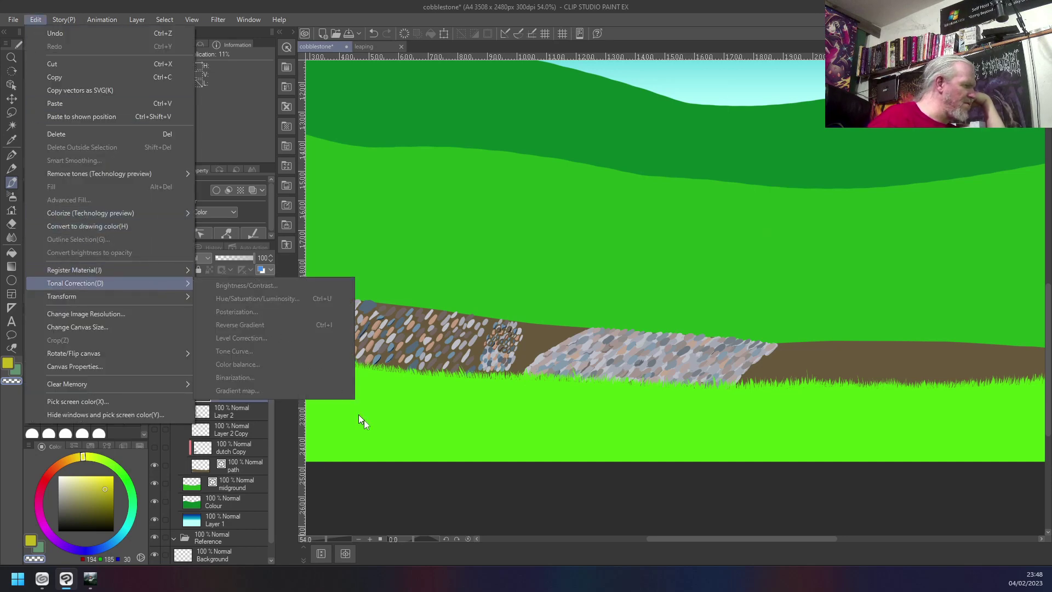
pyautogui.click(421, 470)
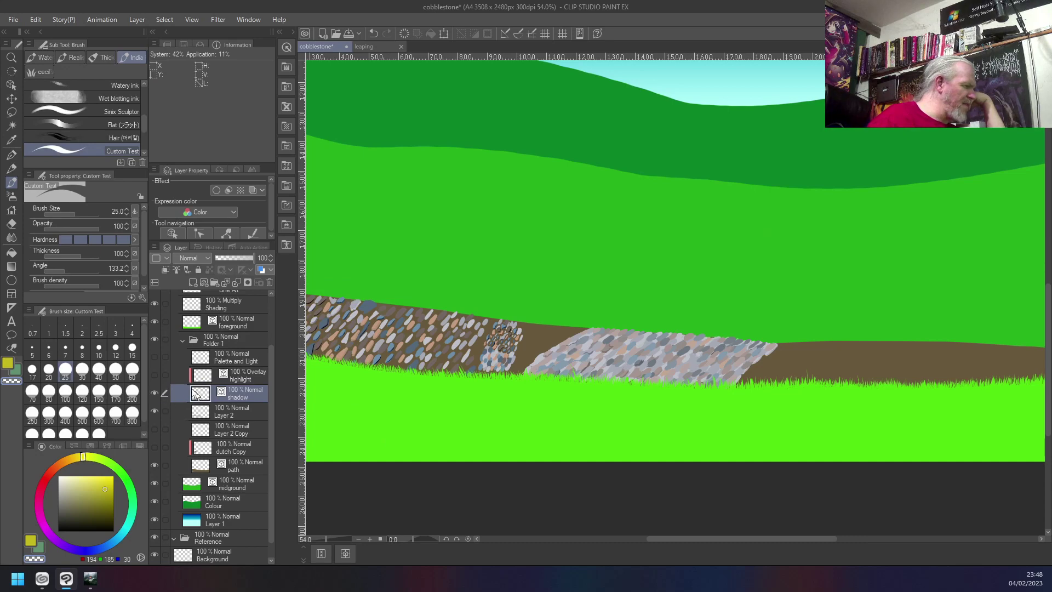
# - Clip the shadow layer to the layer below and set its blending mode to Multiply
pyautogui.click(167, 270)
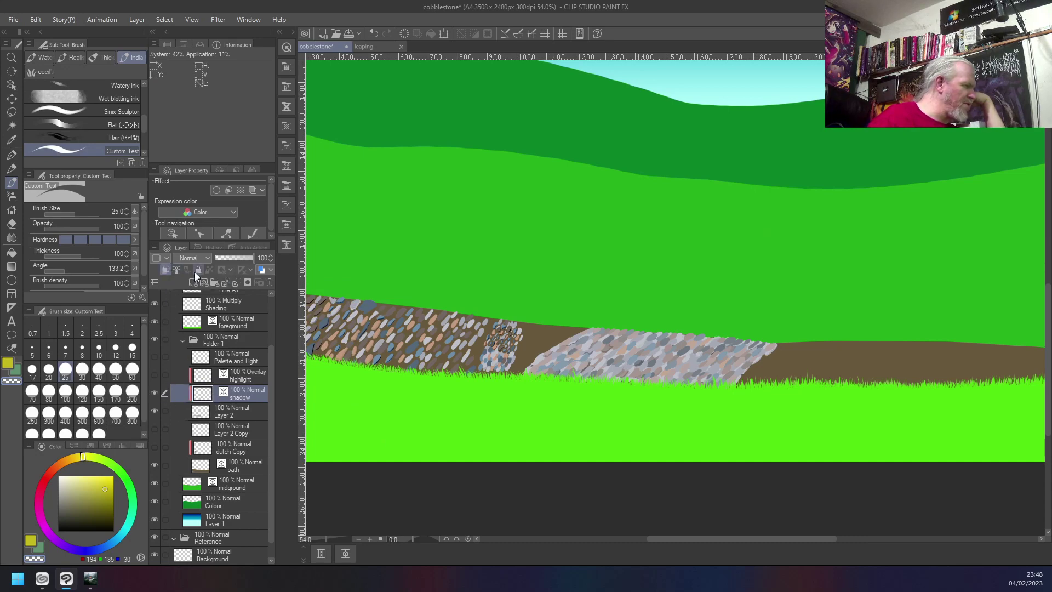
pyautogui.click(196, 259)
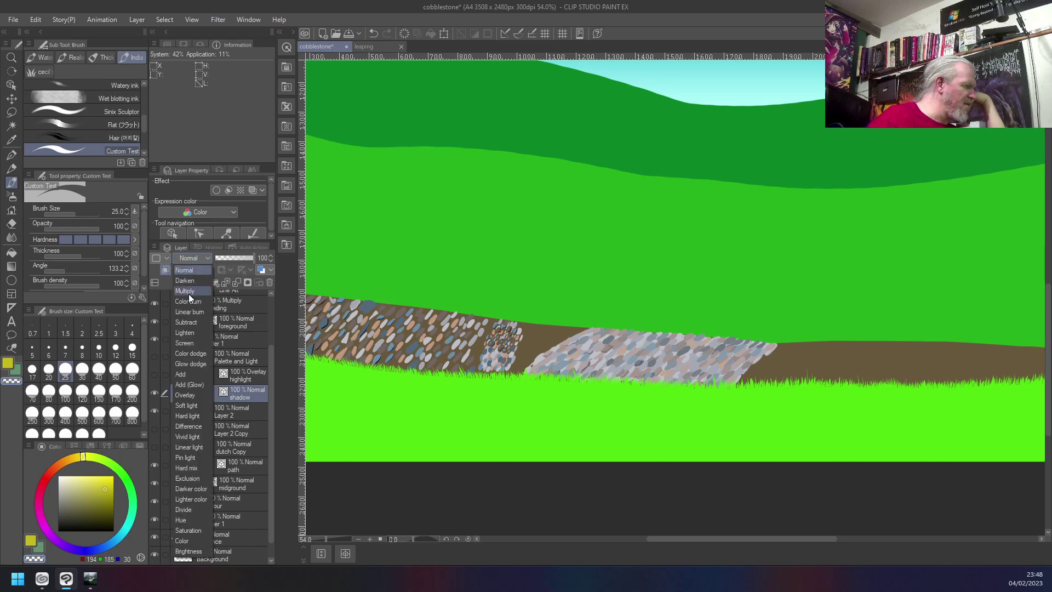
pyautogui.click(189, 294)
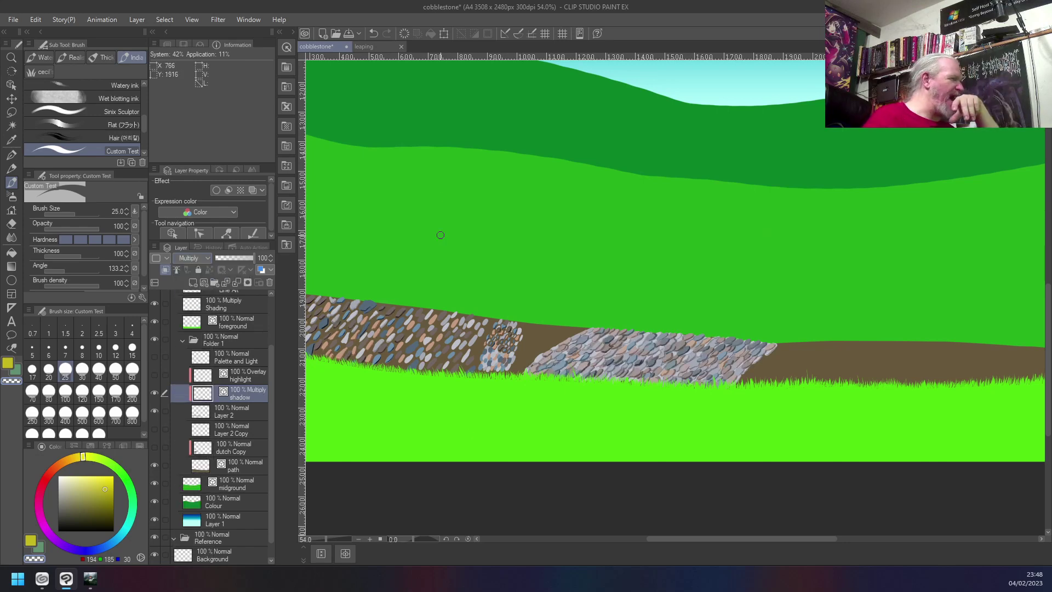